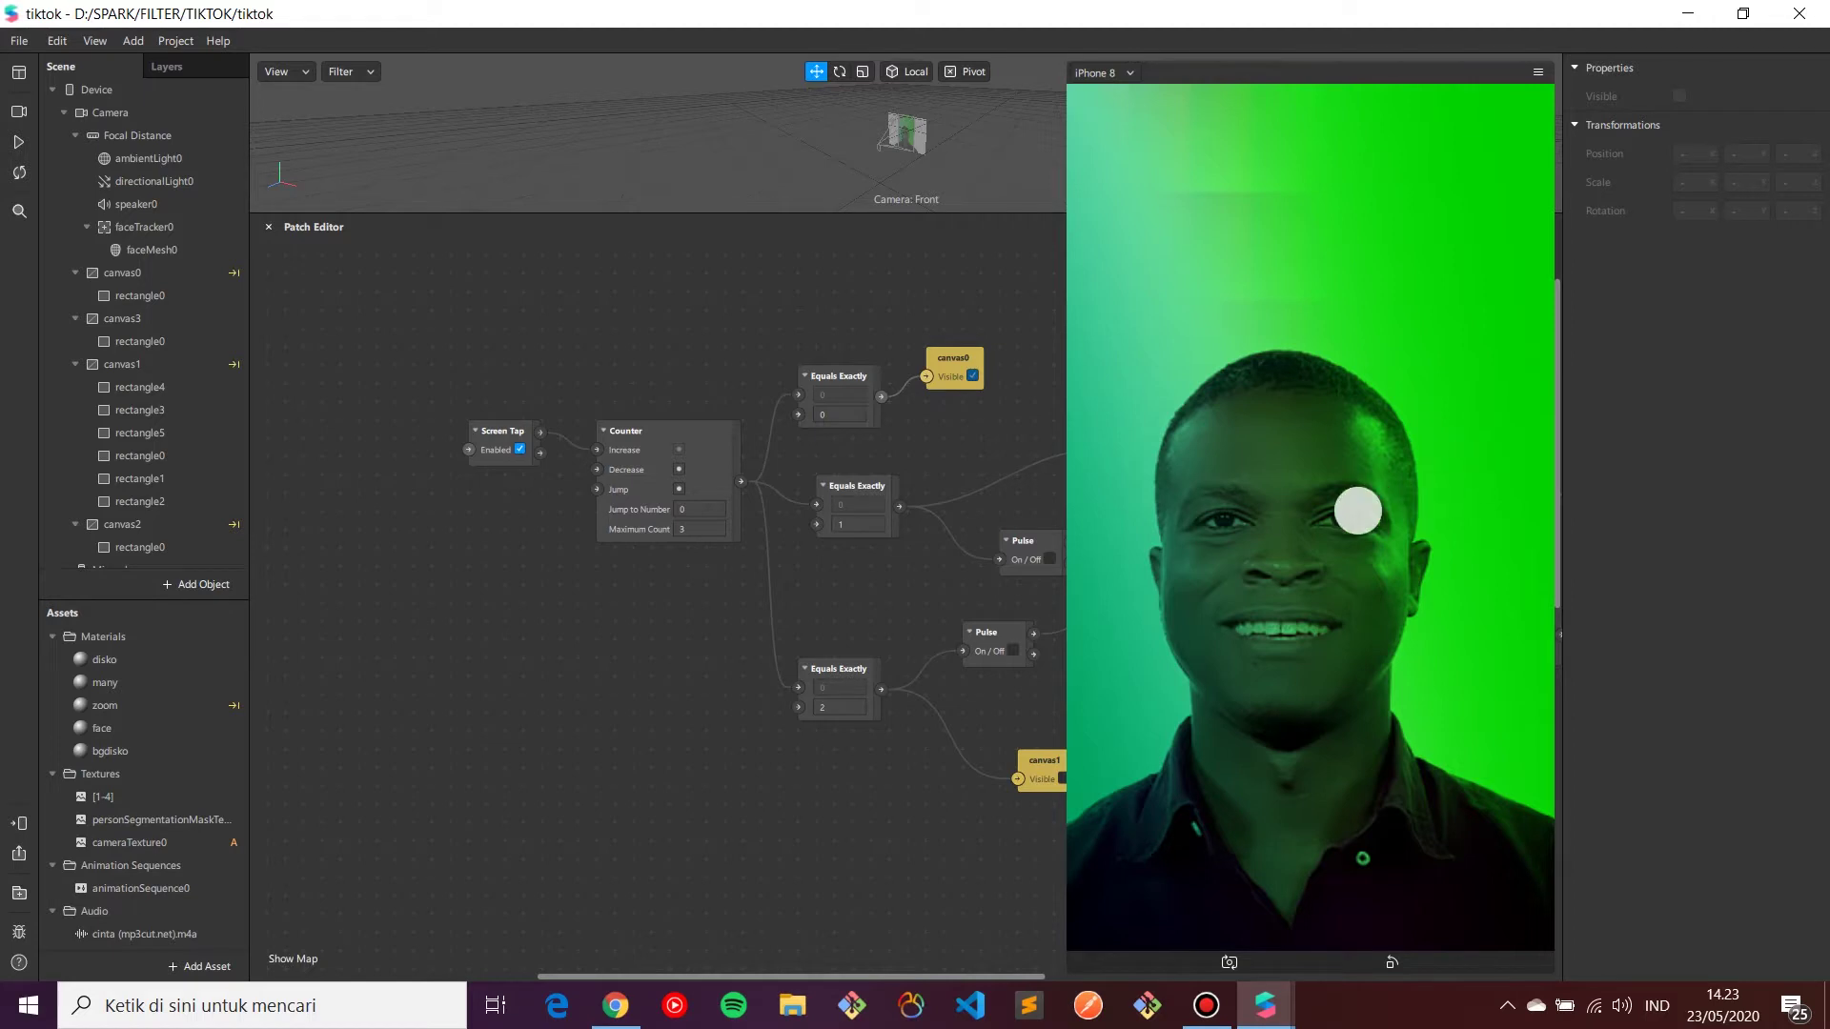
Step: Cycle through the finished tiktok filter's screen-tap effects in the device preview and pause the preview video
click(1359, 510)
click(1359, 510)
click(1358, 511)
click(1324, 548)
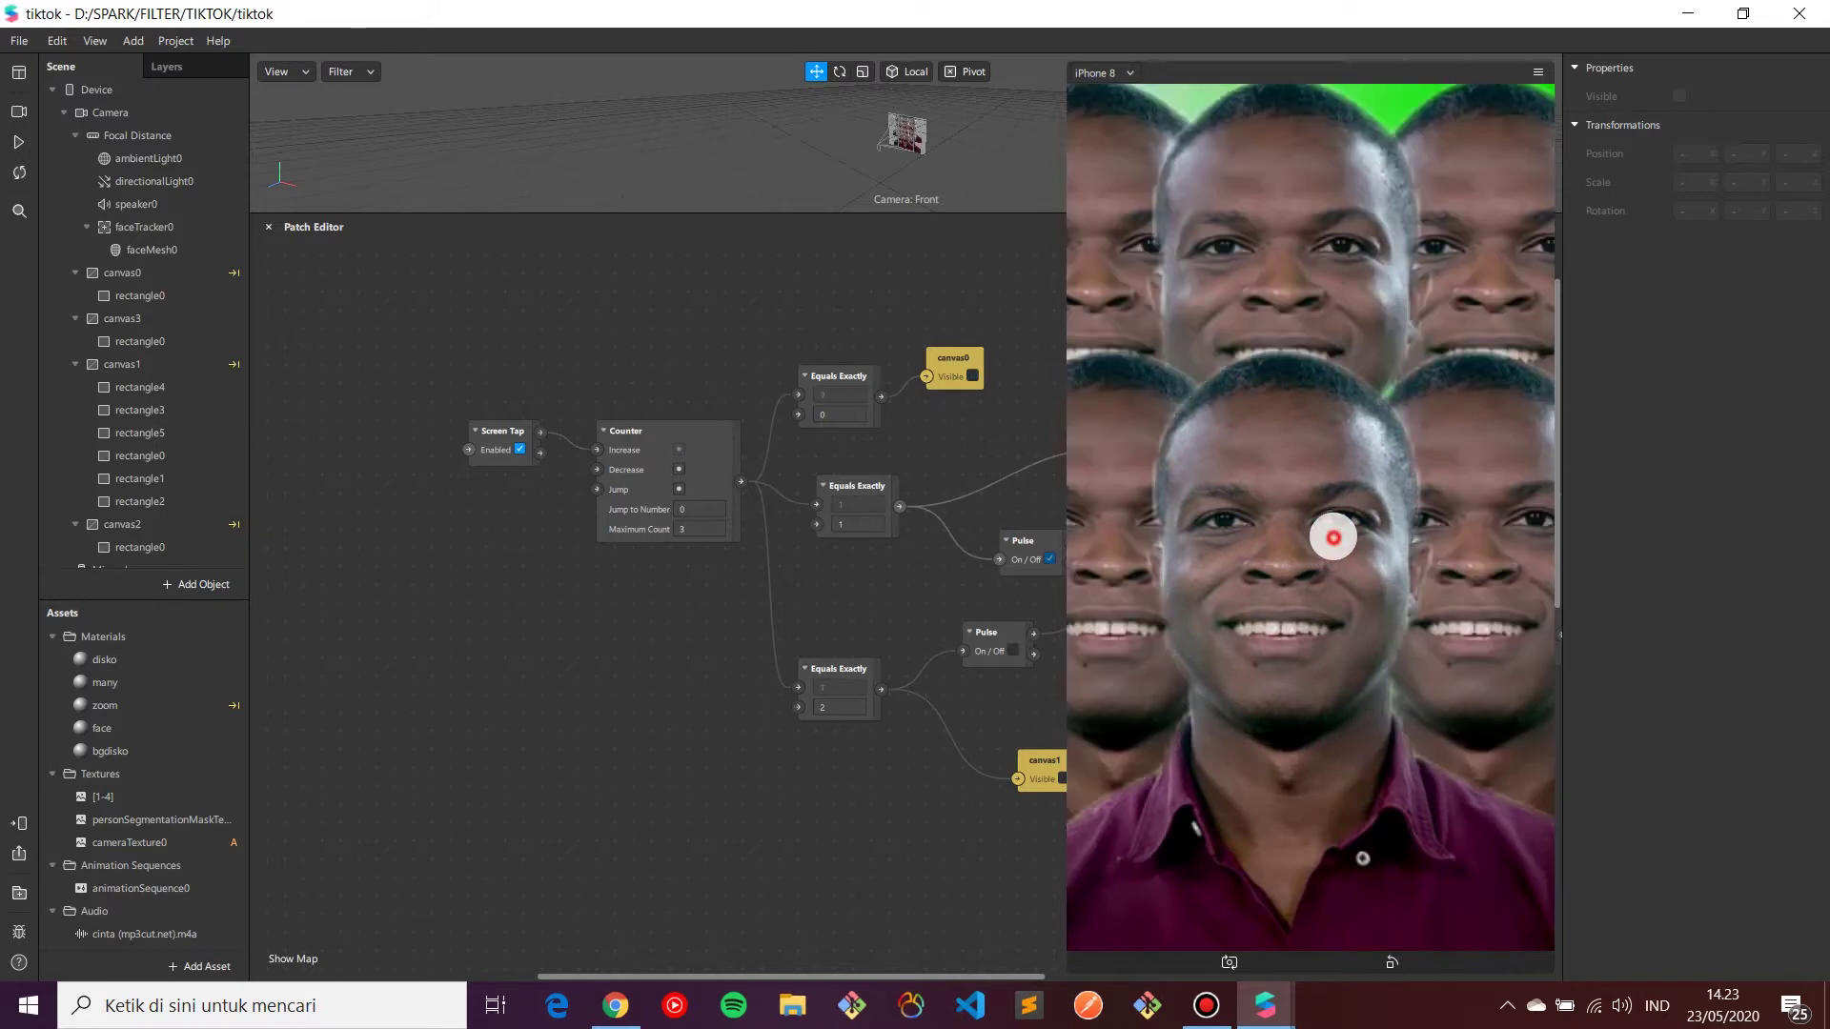
click(1334, 538)
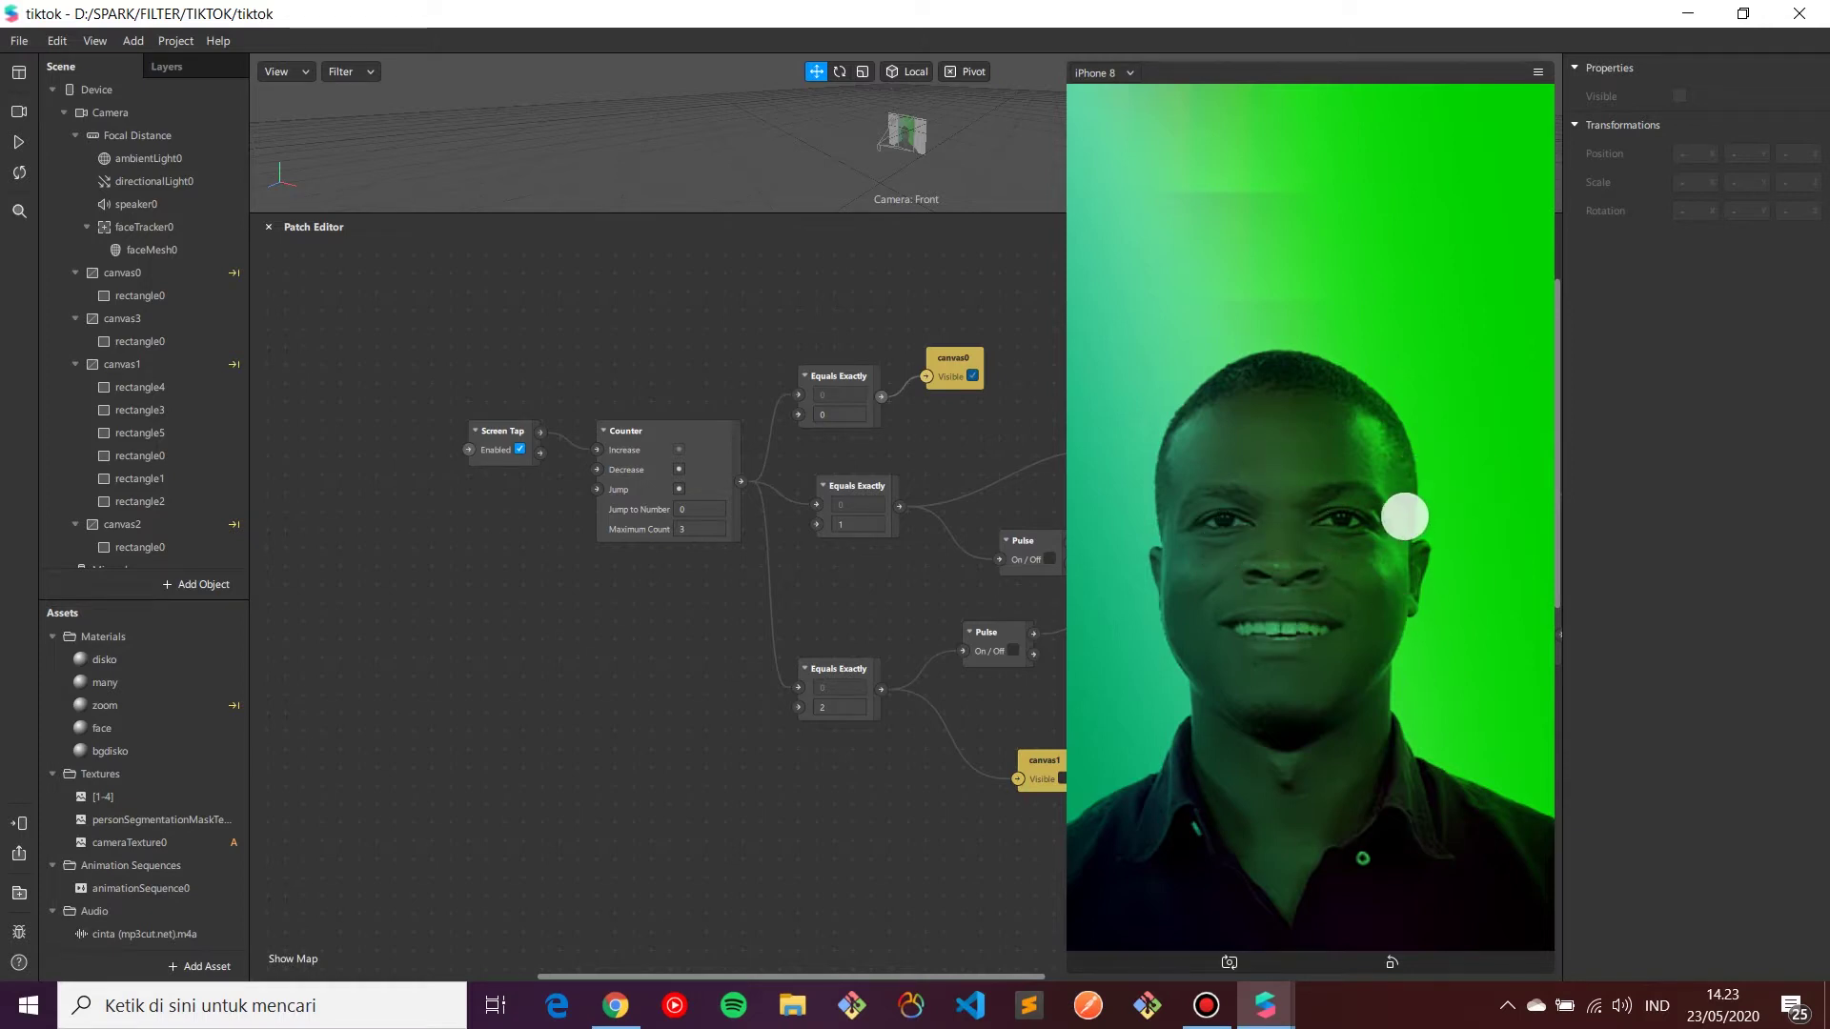
click(1376, 523)
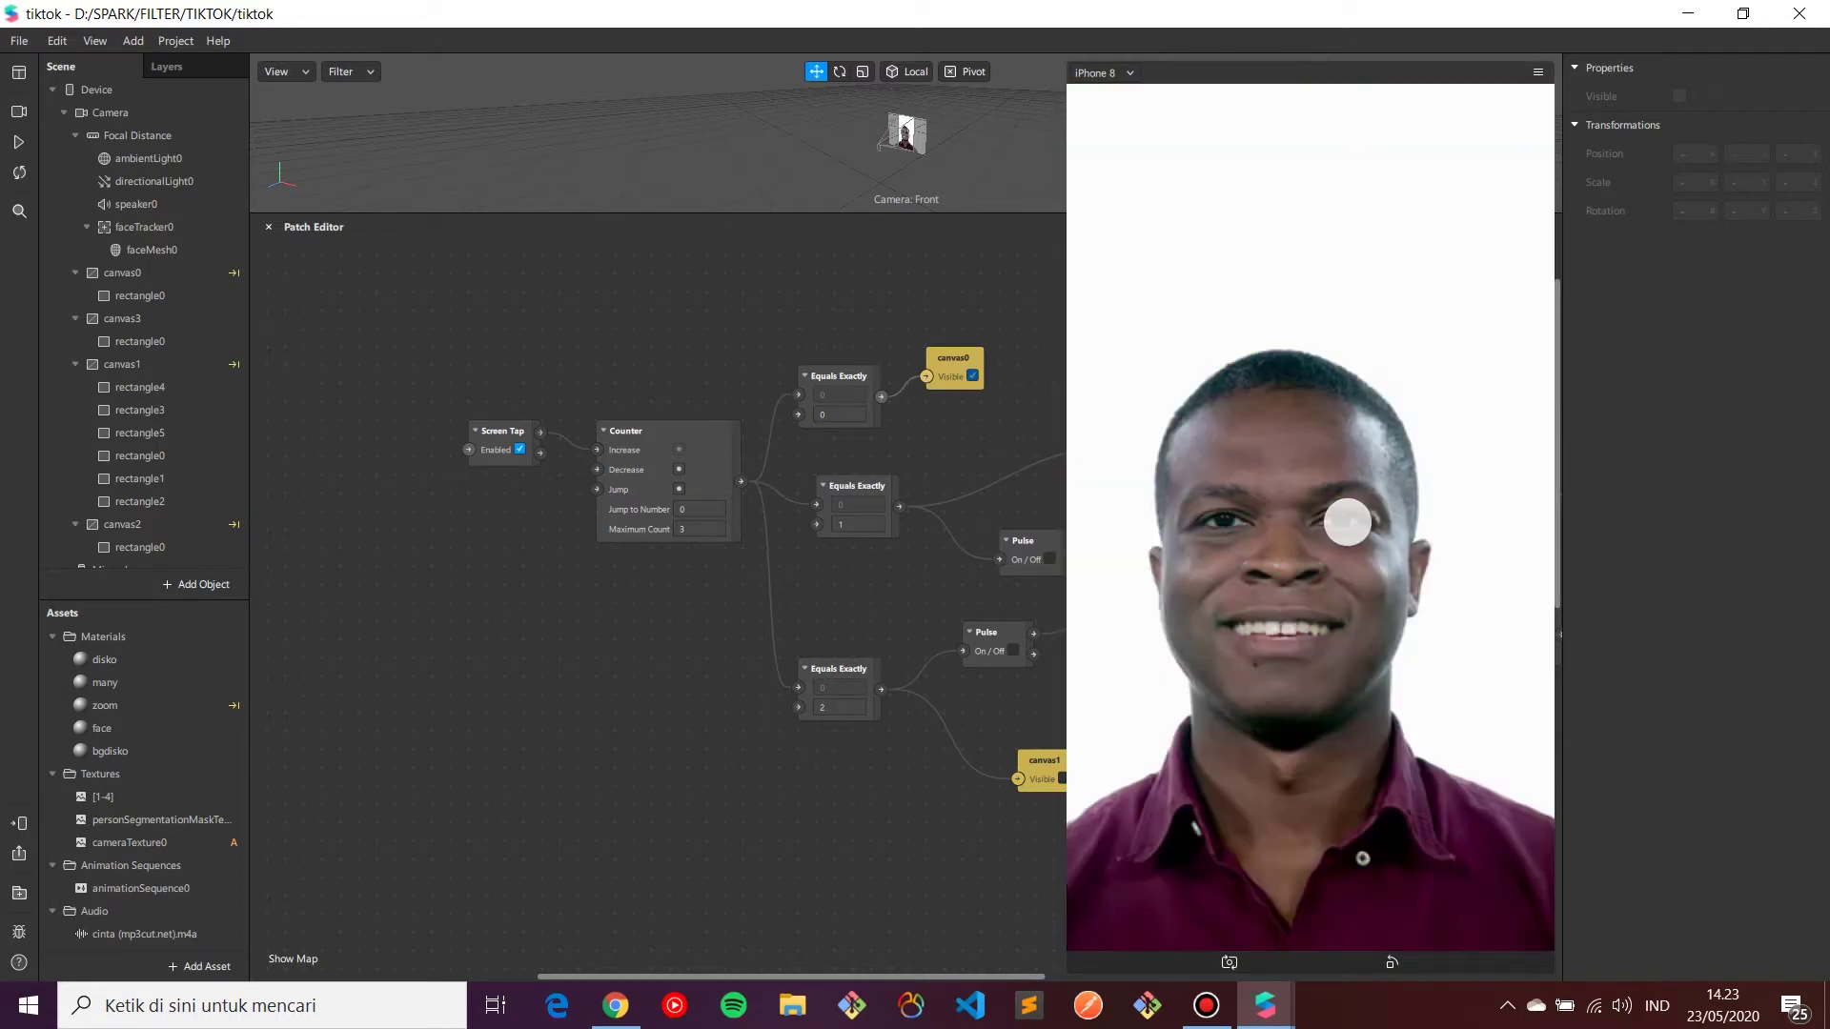
click(1256, 477)
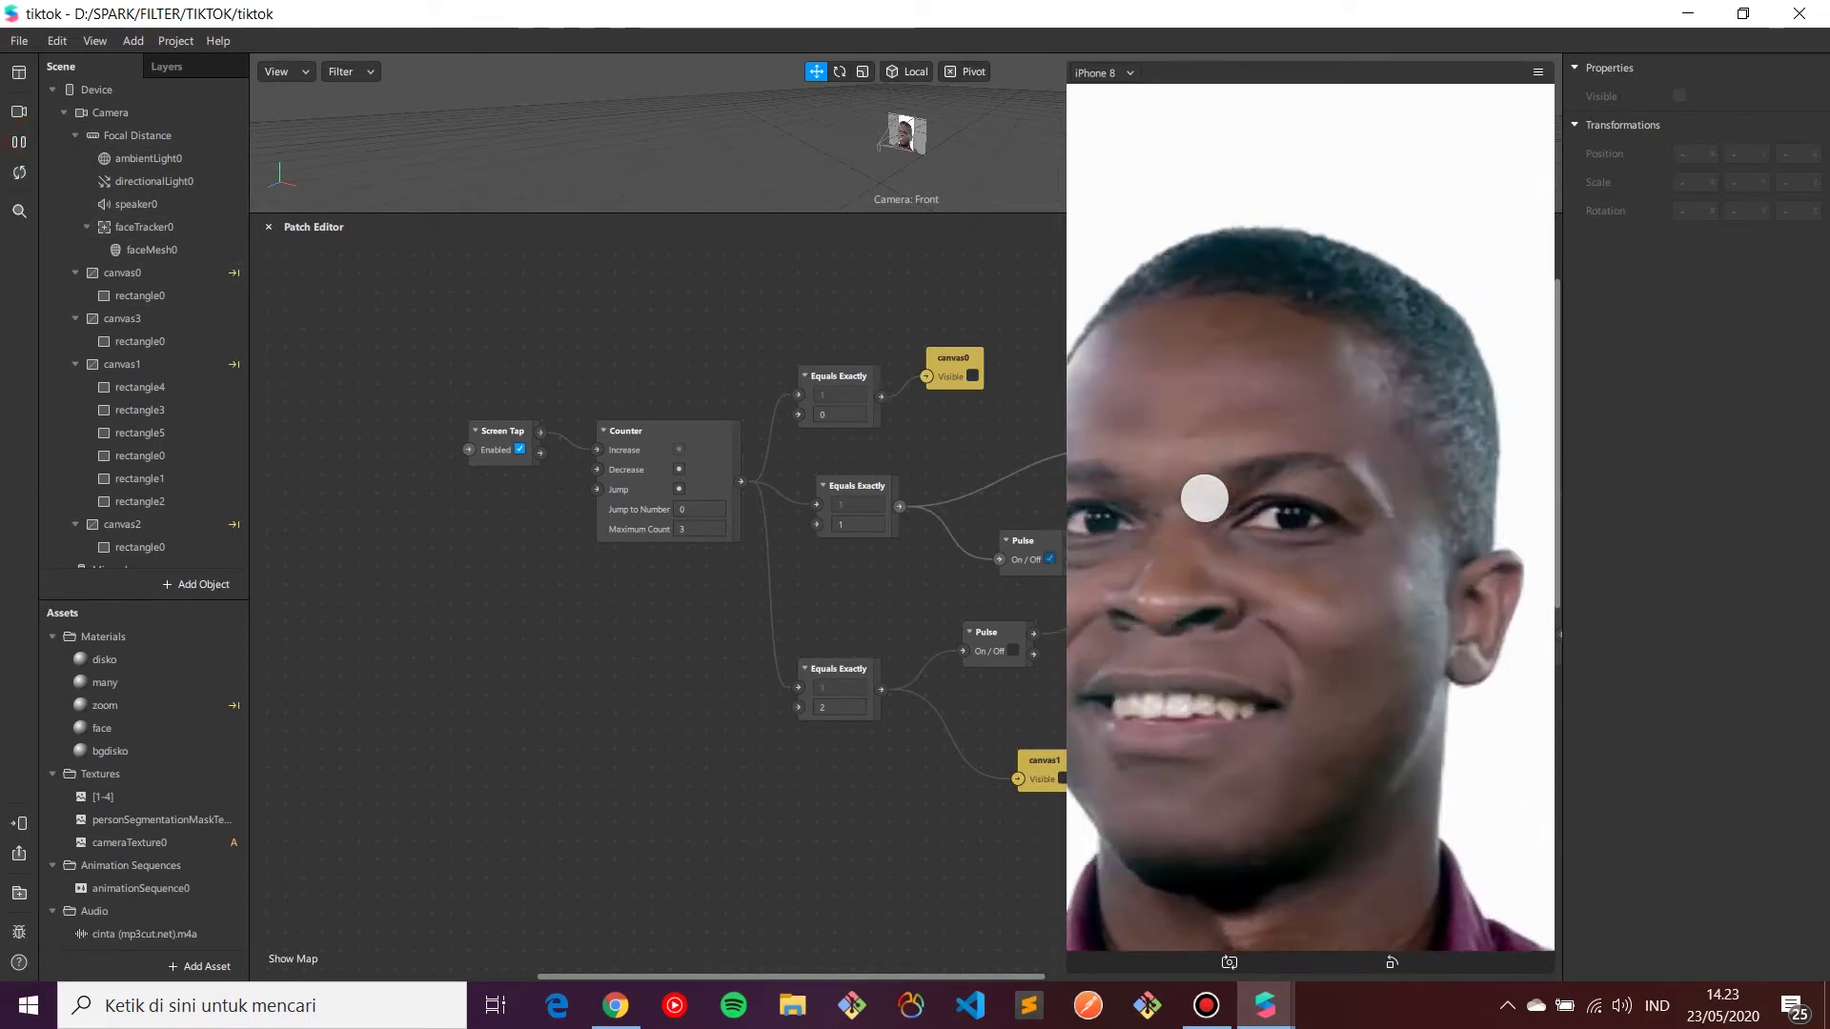
click(18, 141)
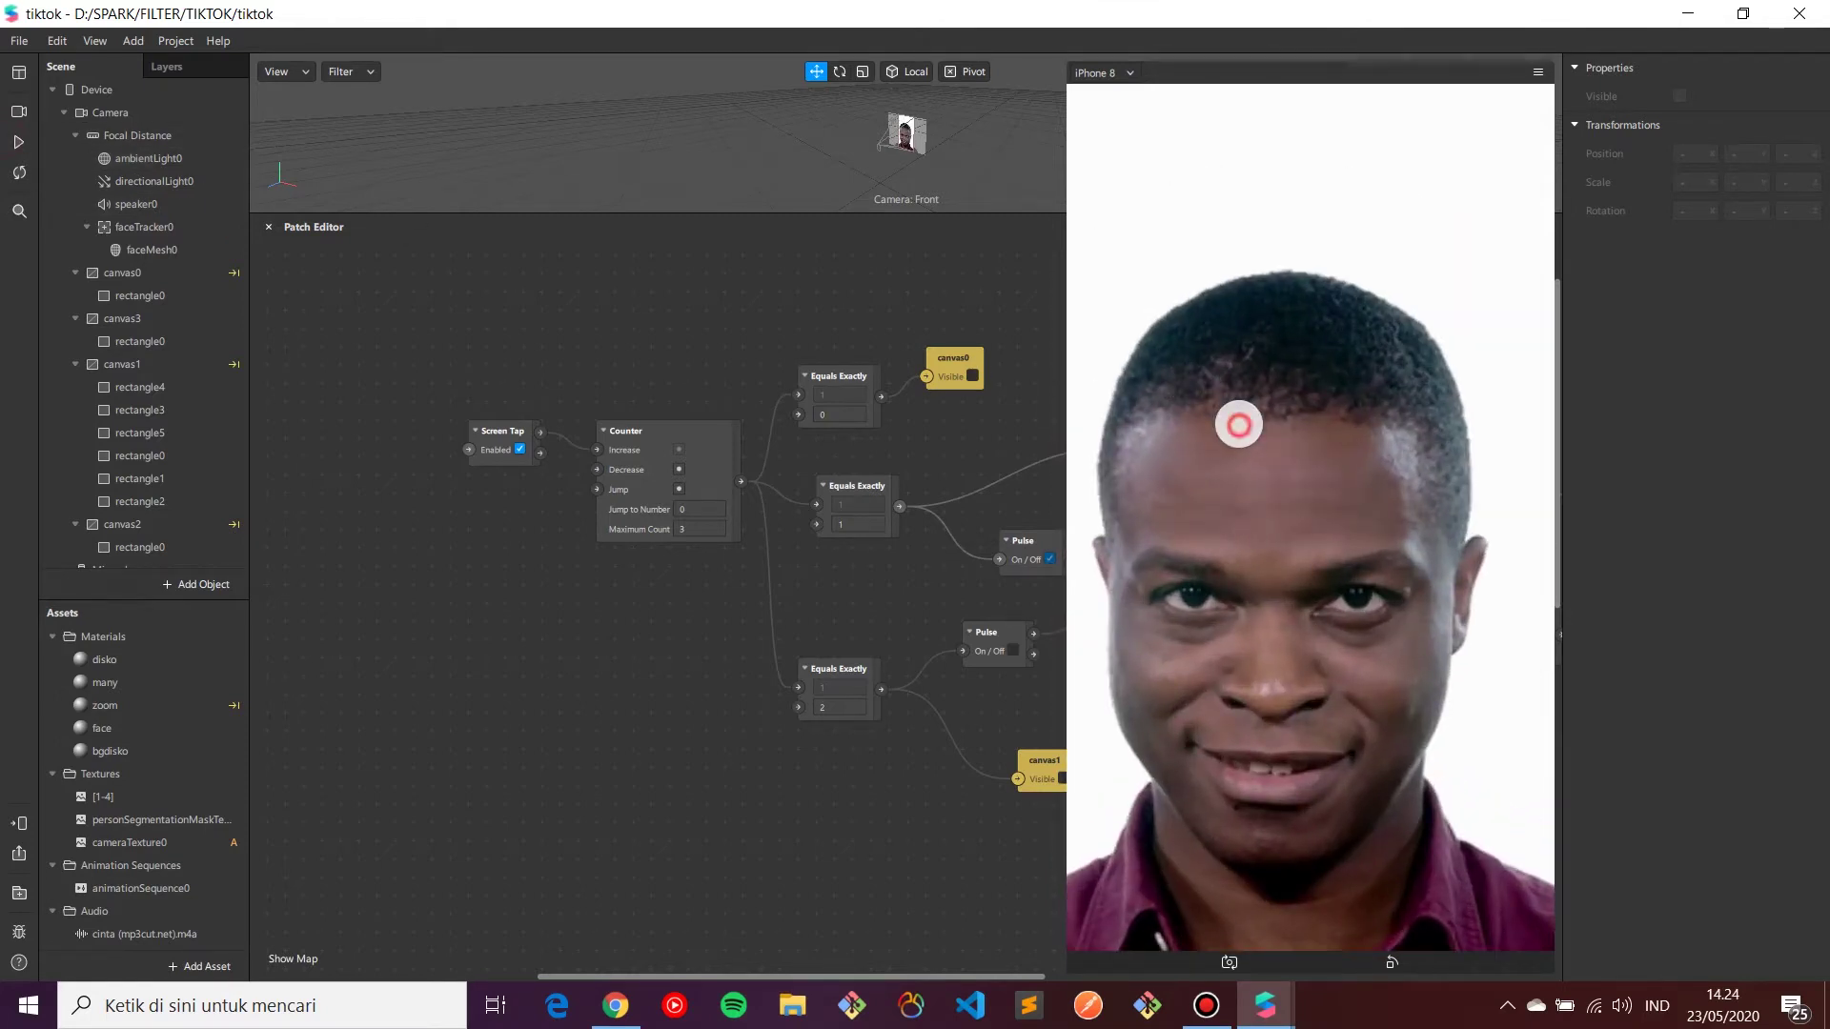
click(1239, 425)
click(1238, 425)
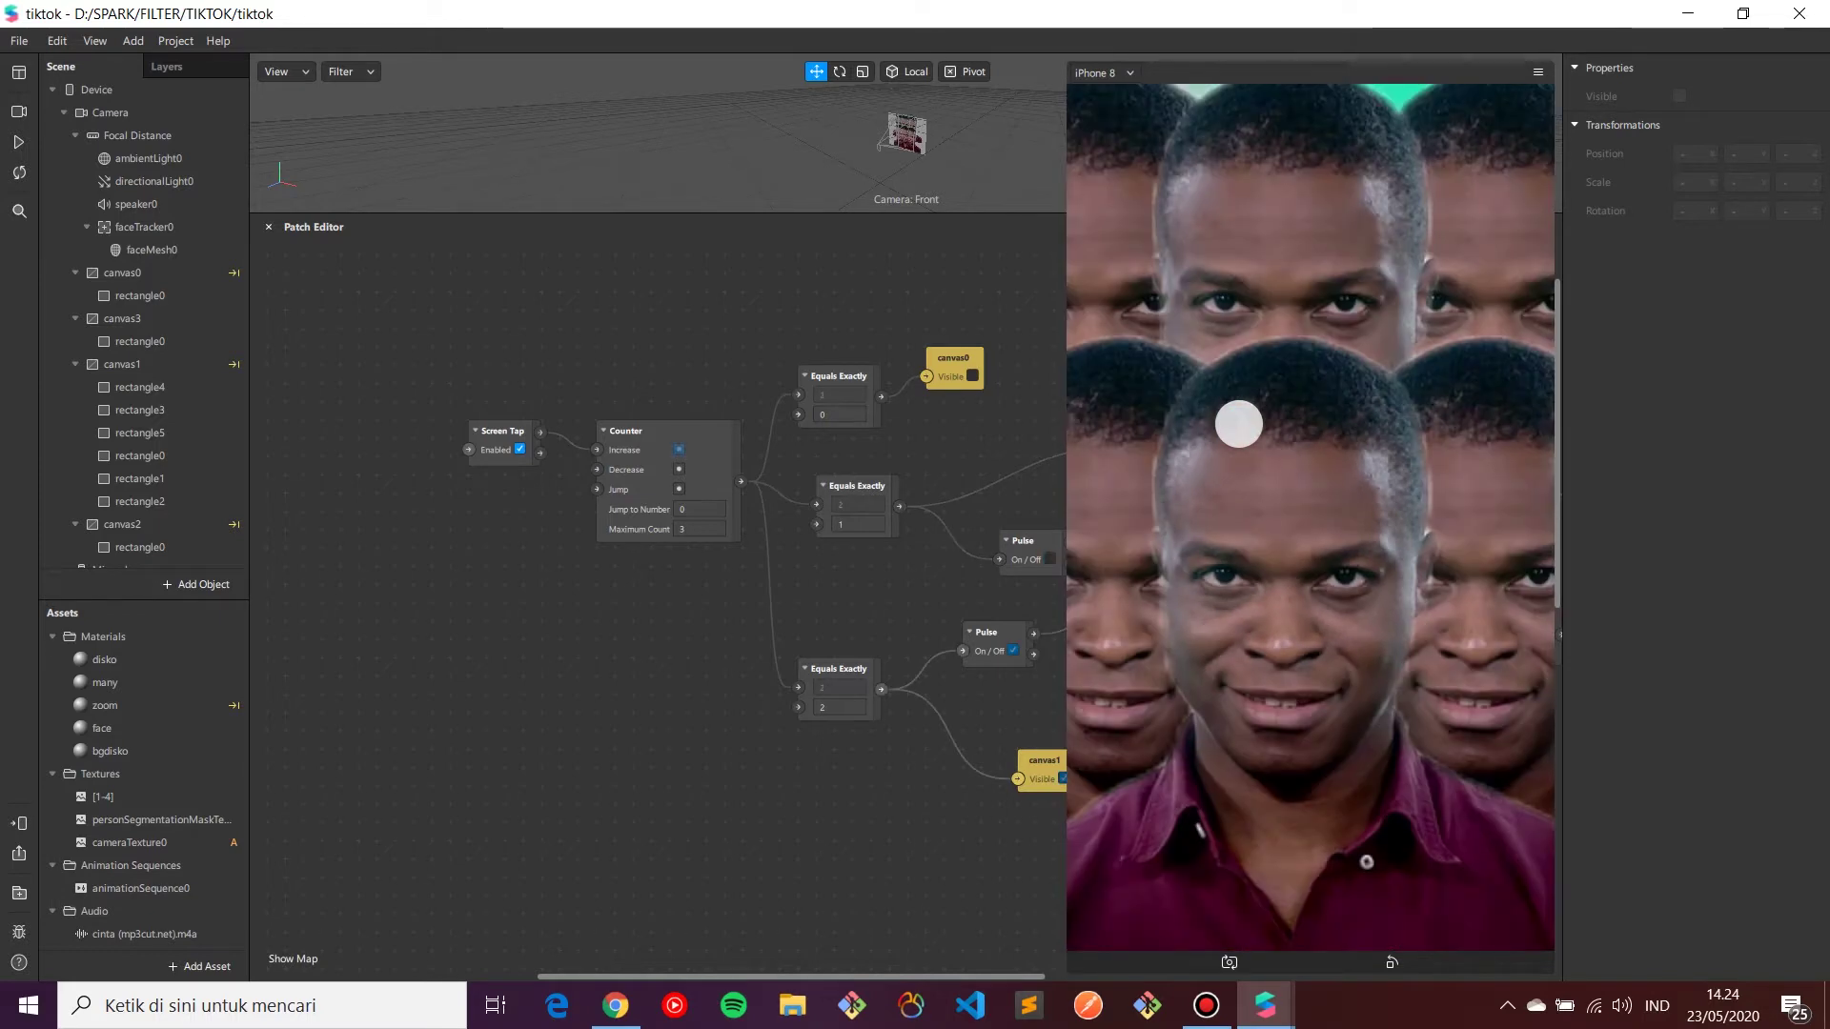
click(1238, 425)
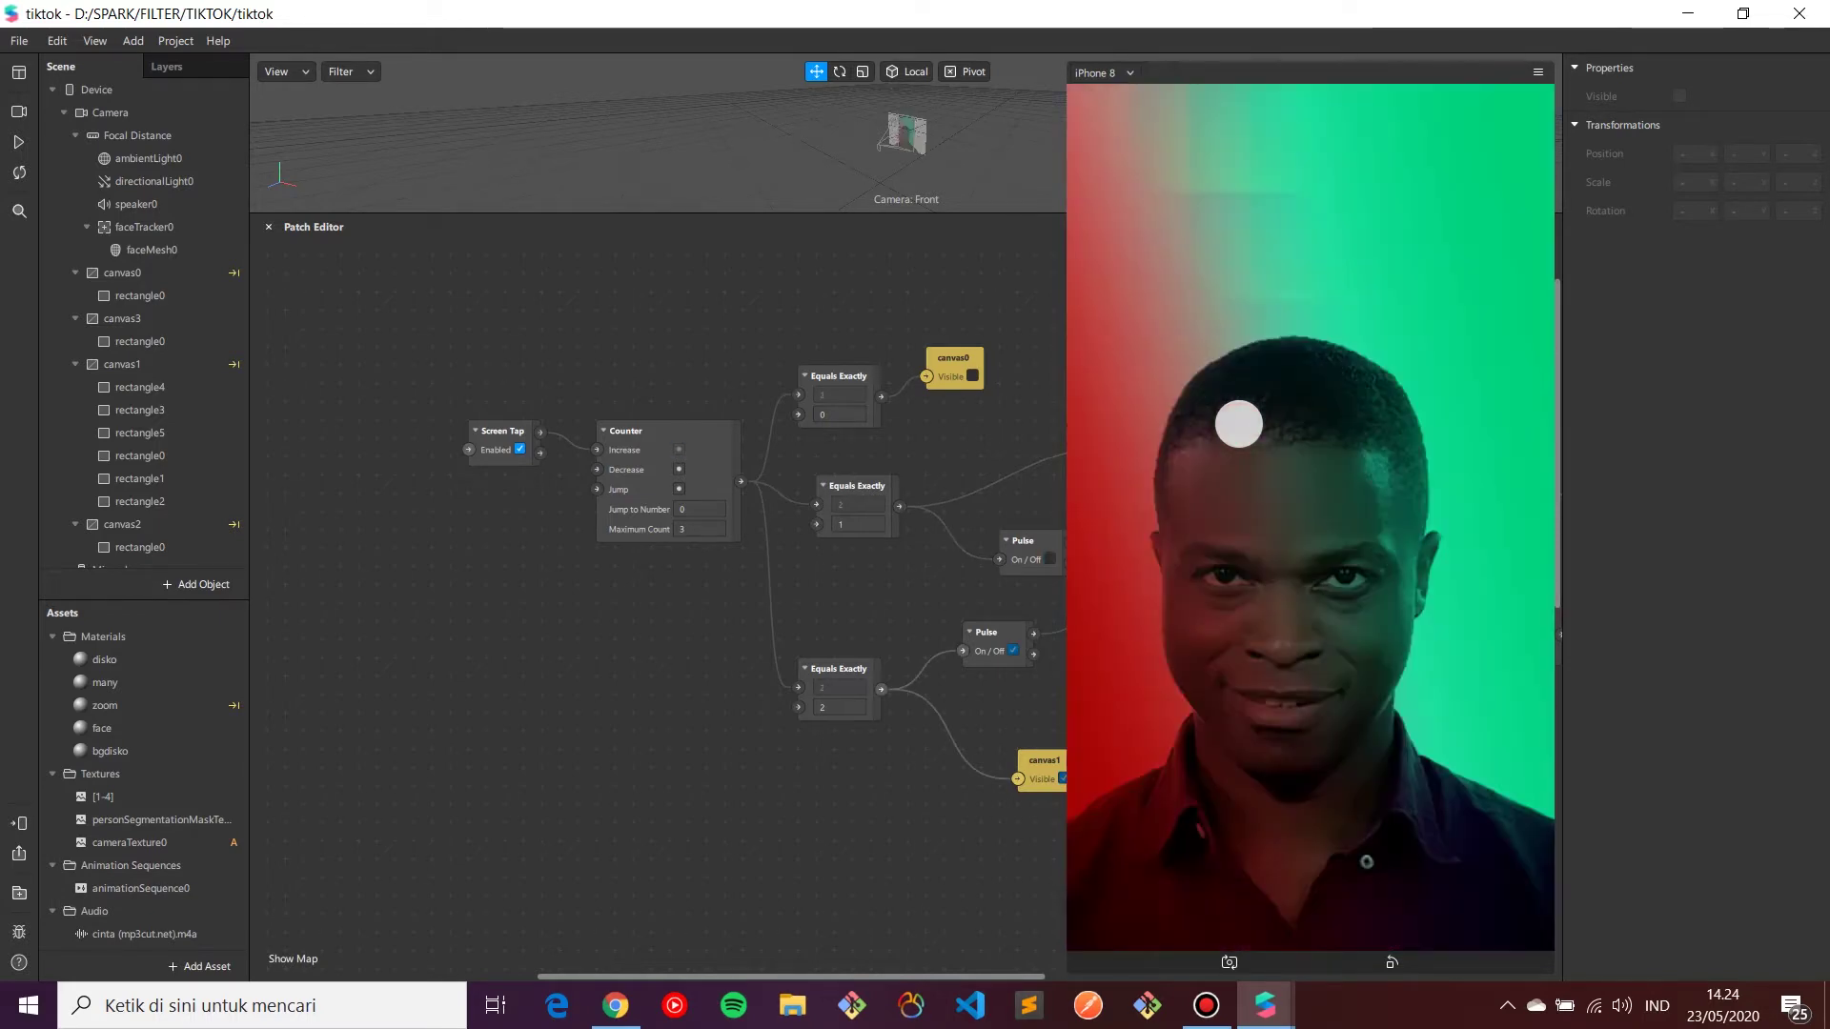
click(1287, 434)
click(1235, 423)
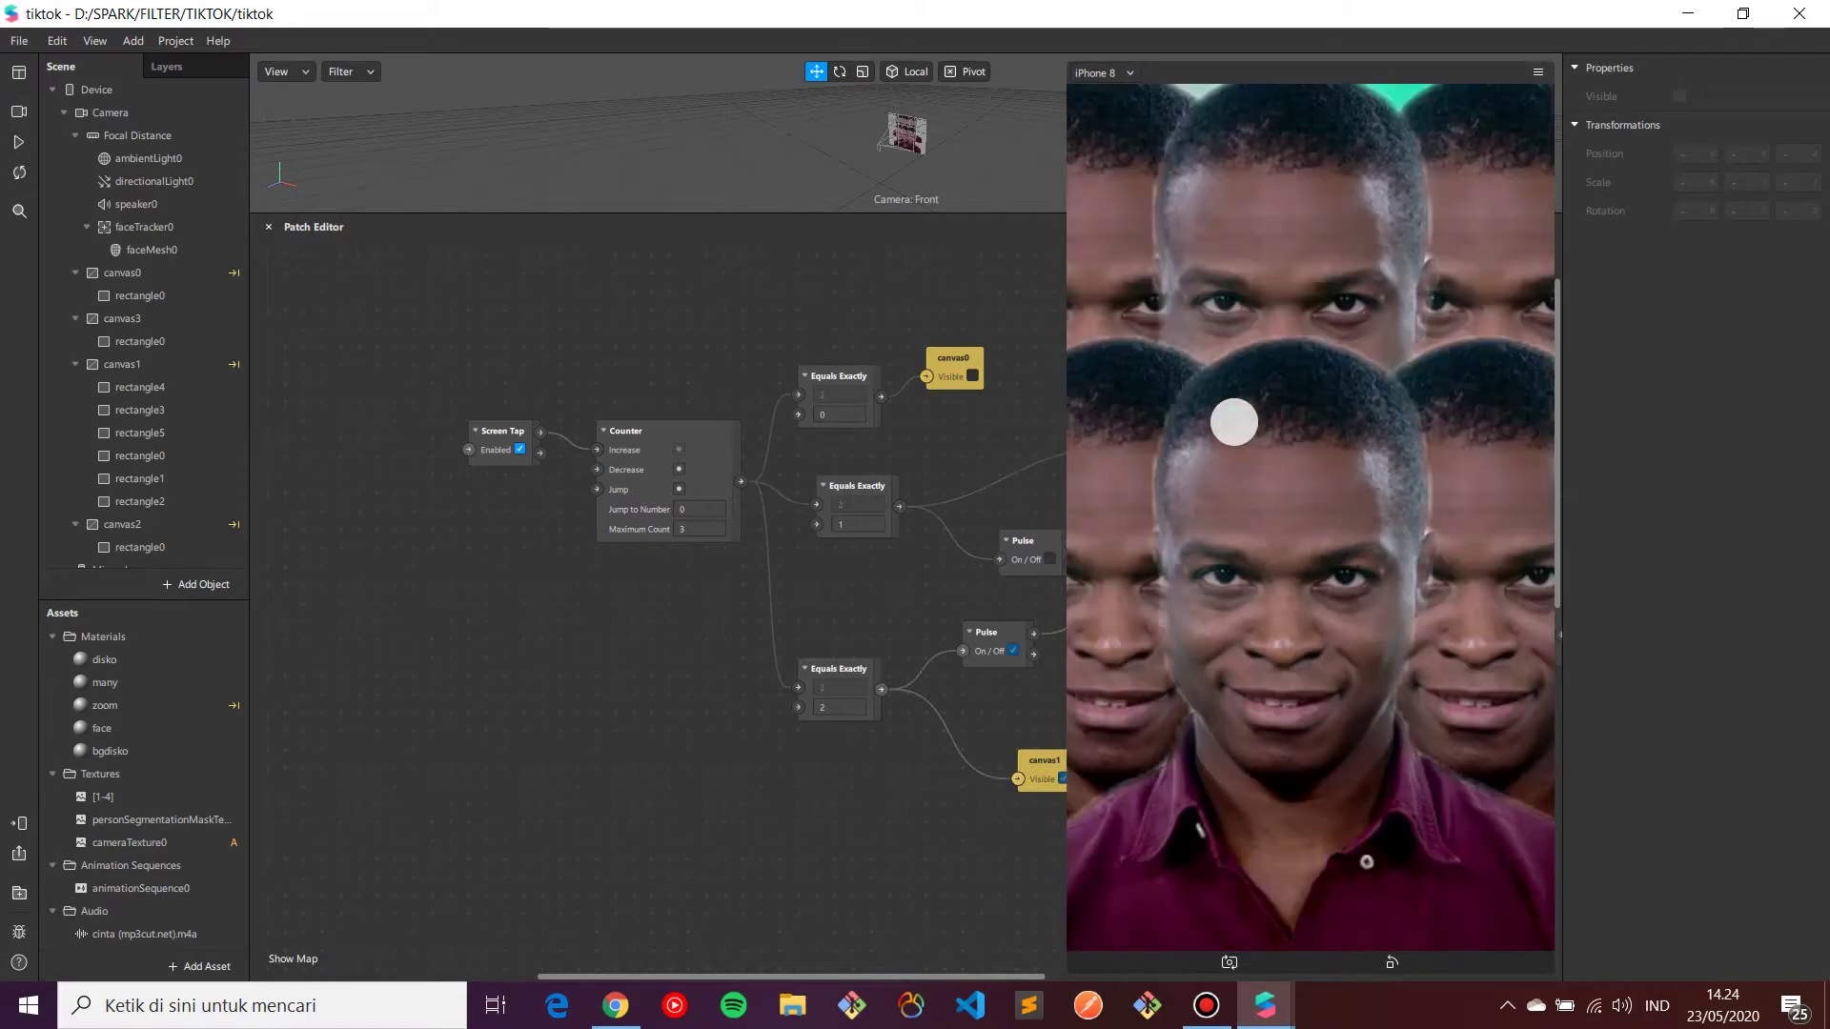
click(1234, 419)
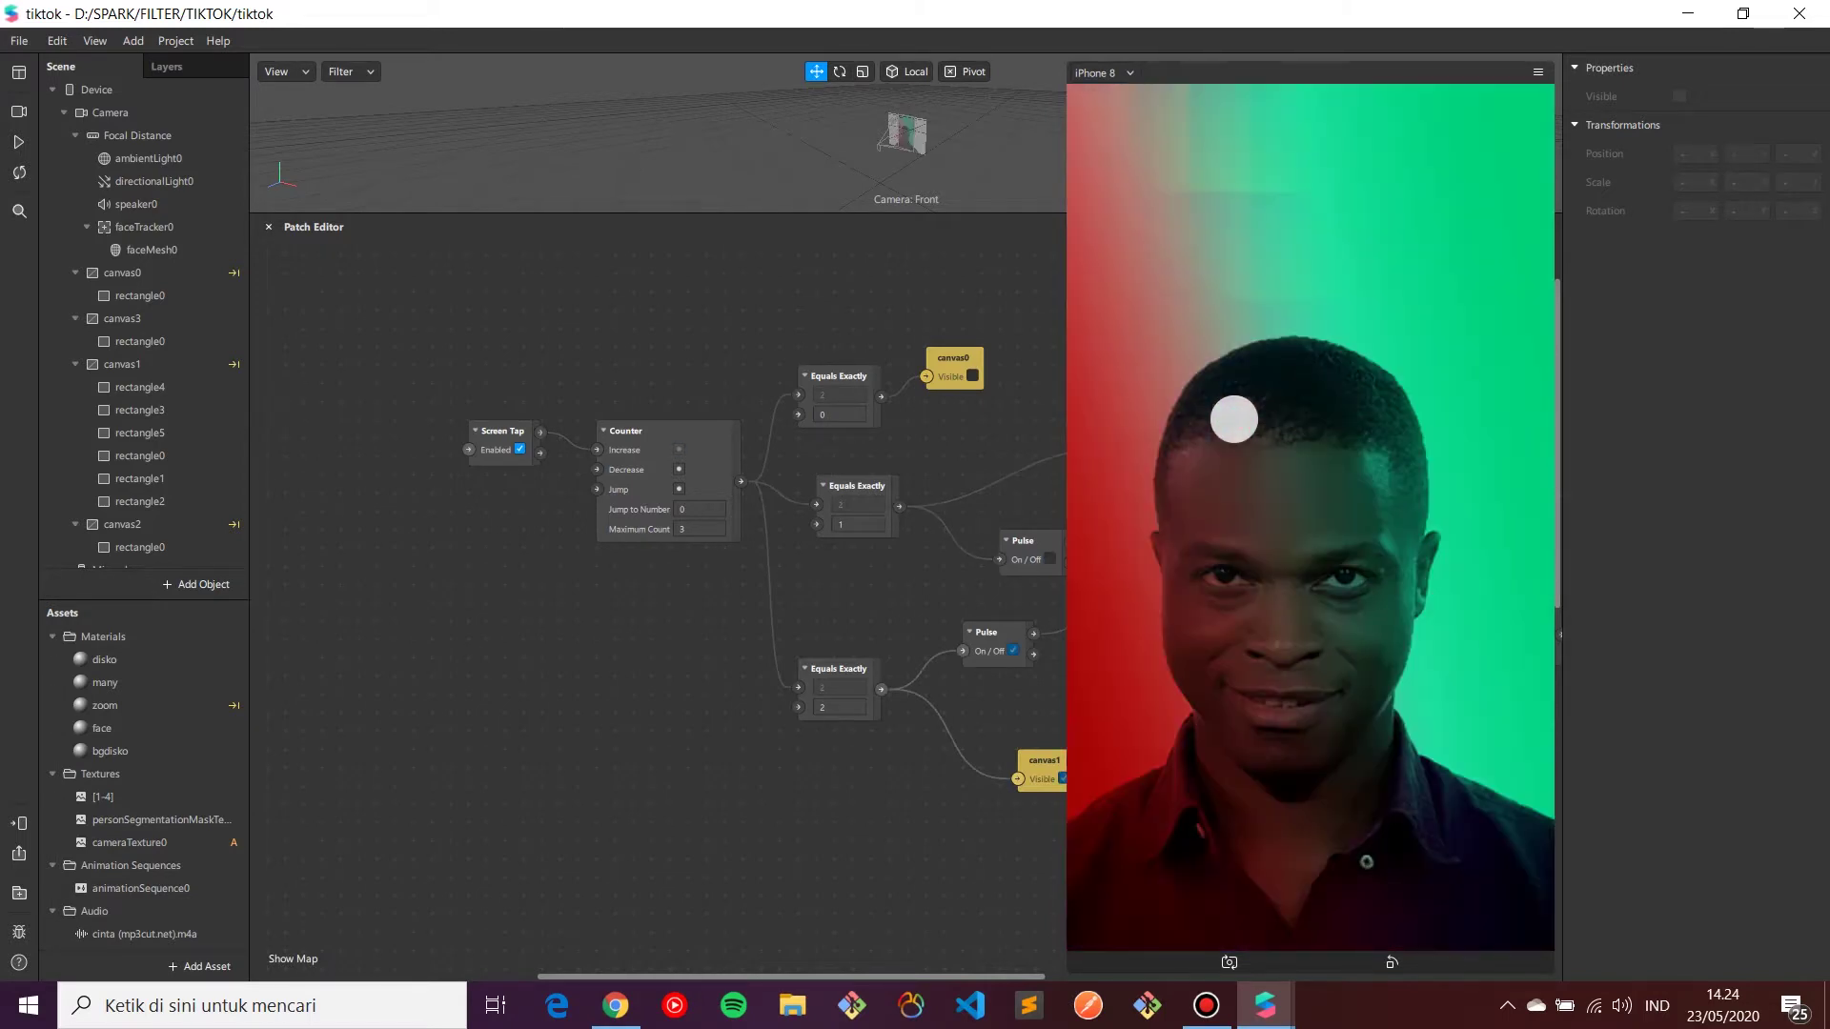
click(1234, 419)
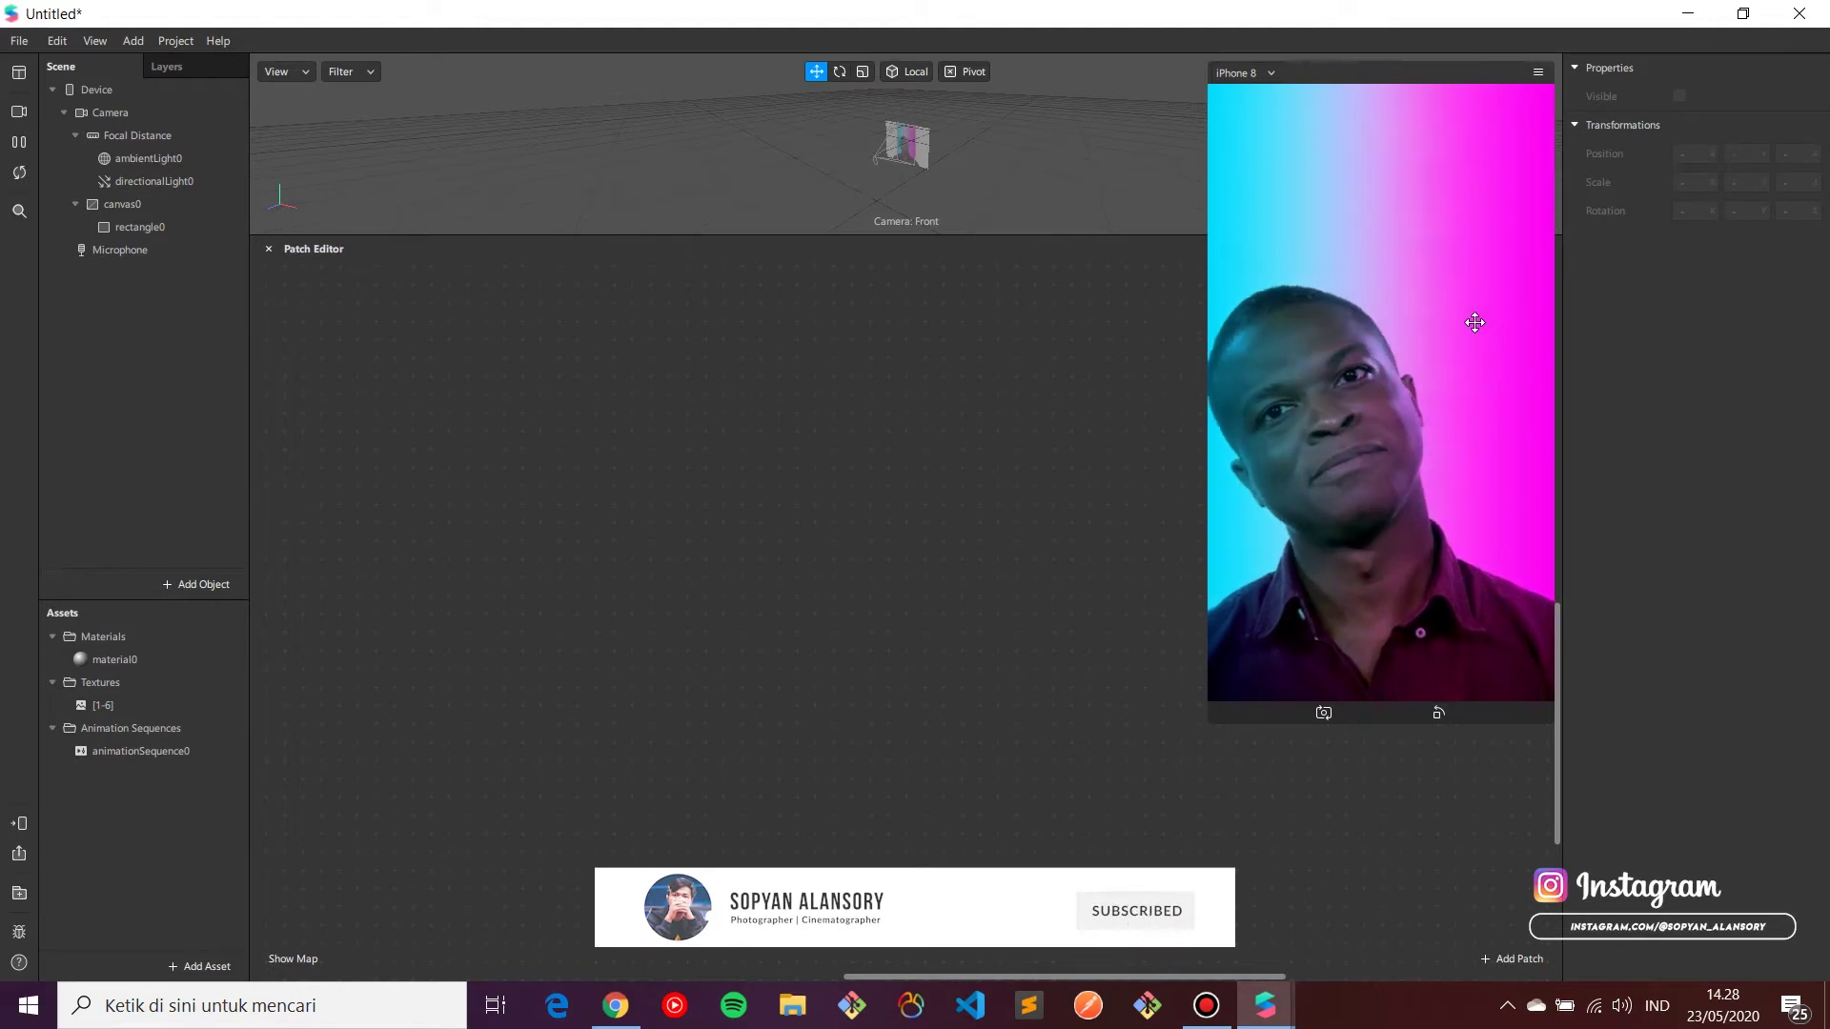
Step: Set animationSequence0 to 25 FPS and turn on Randomize
click(200, 753)
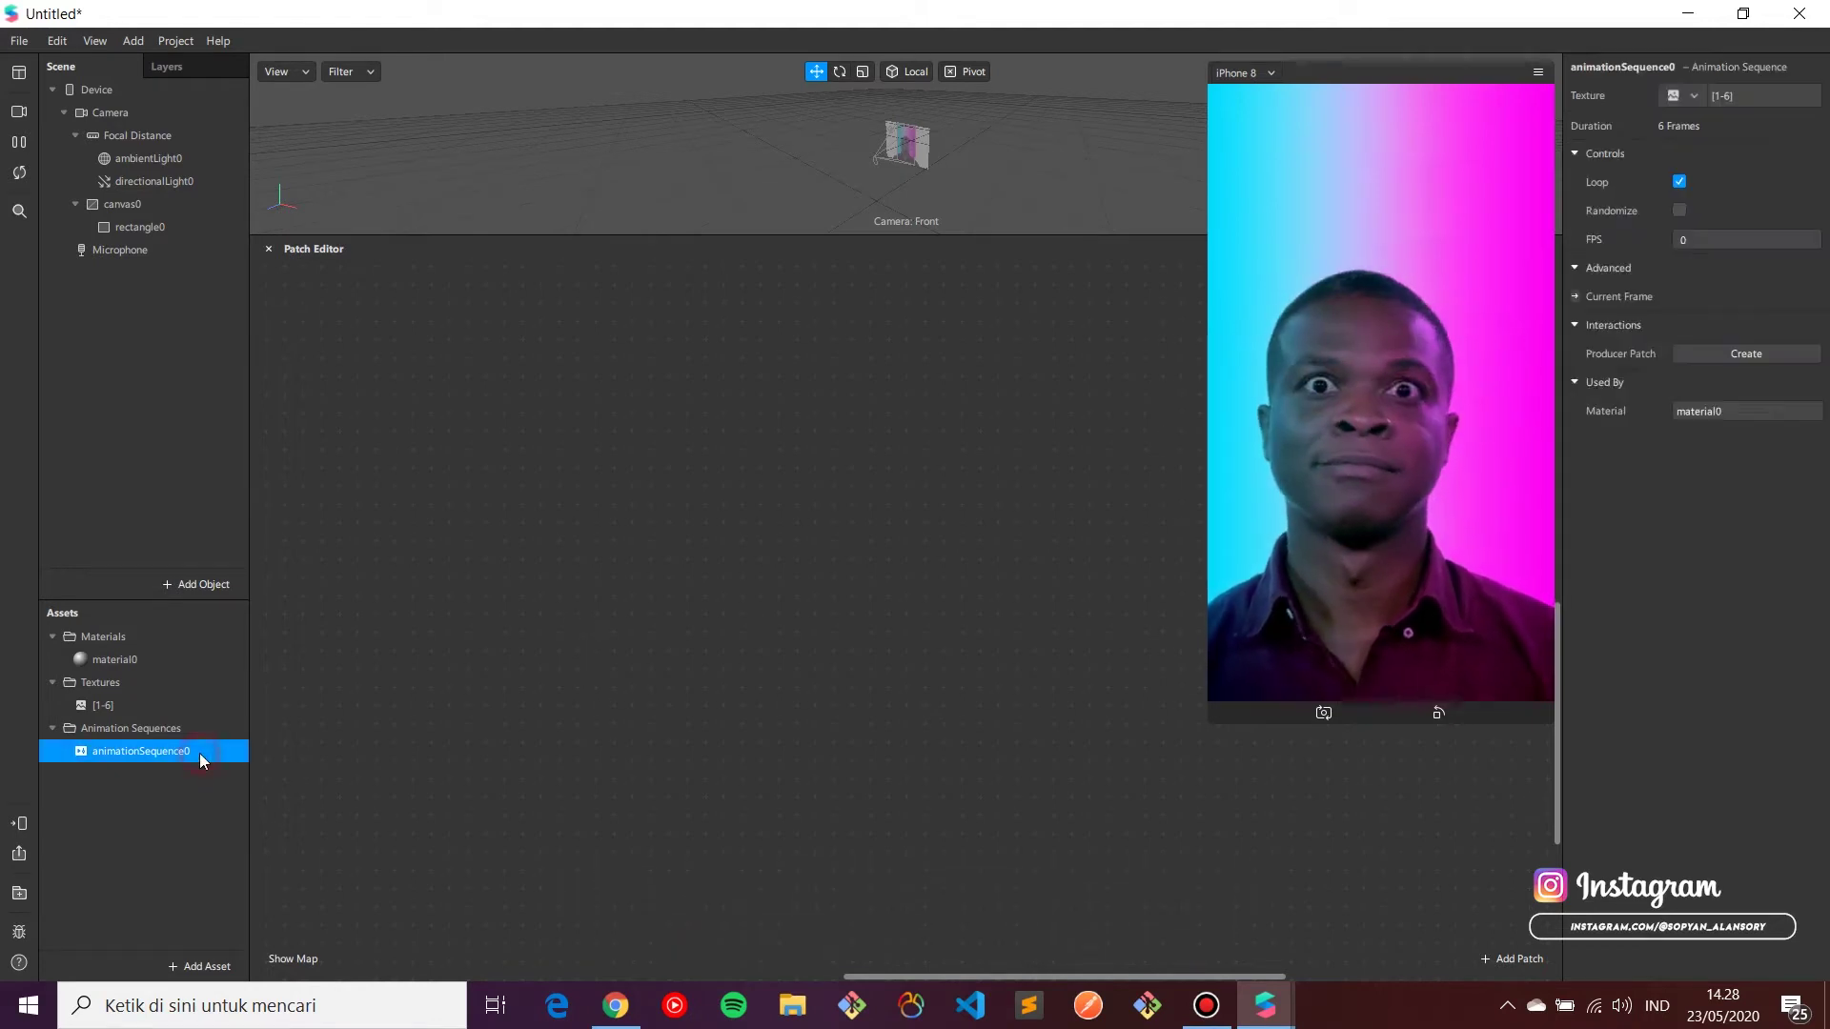
click(1681, 239)
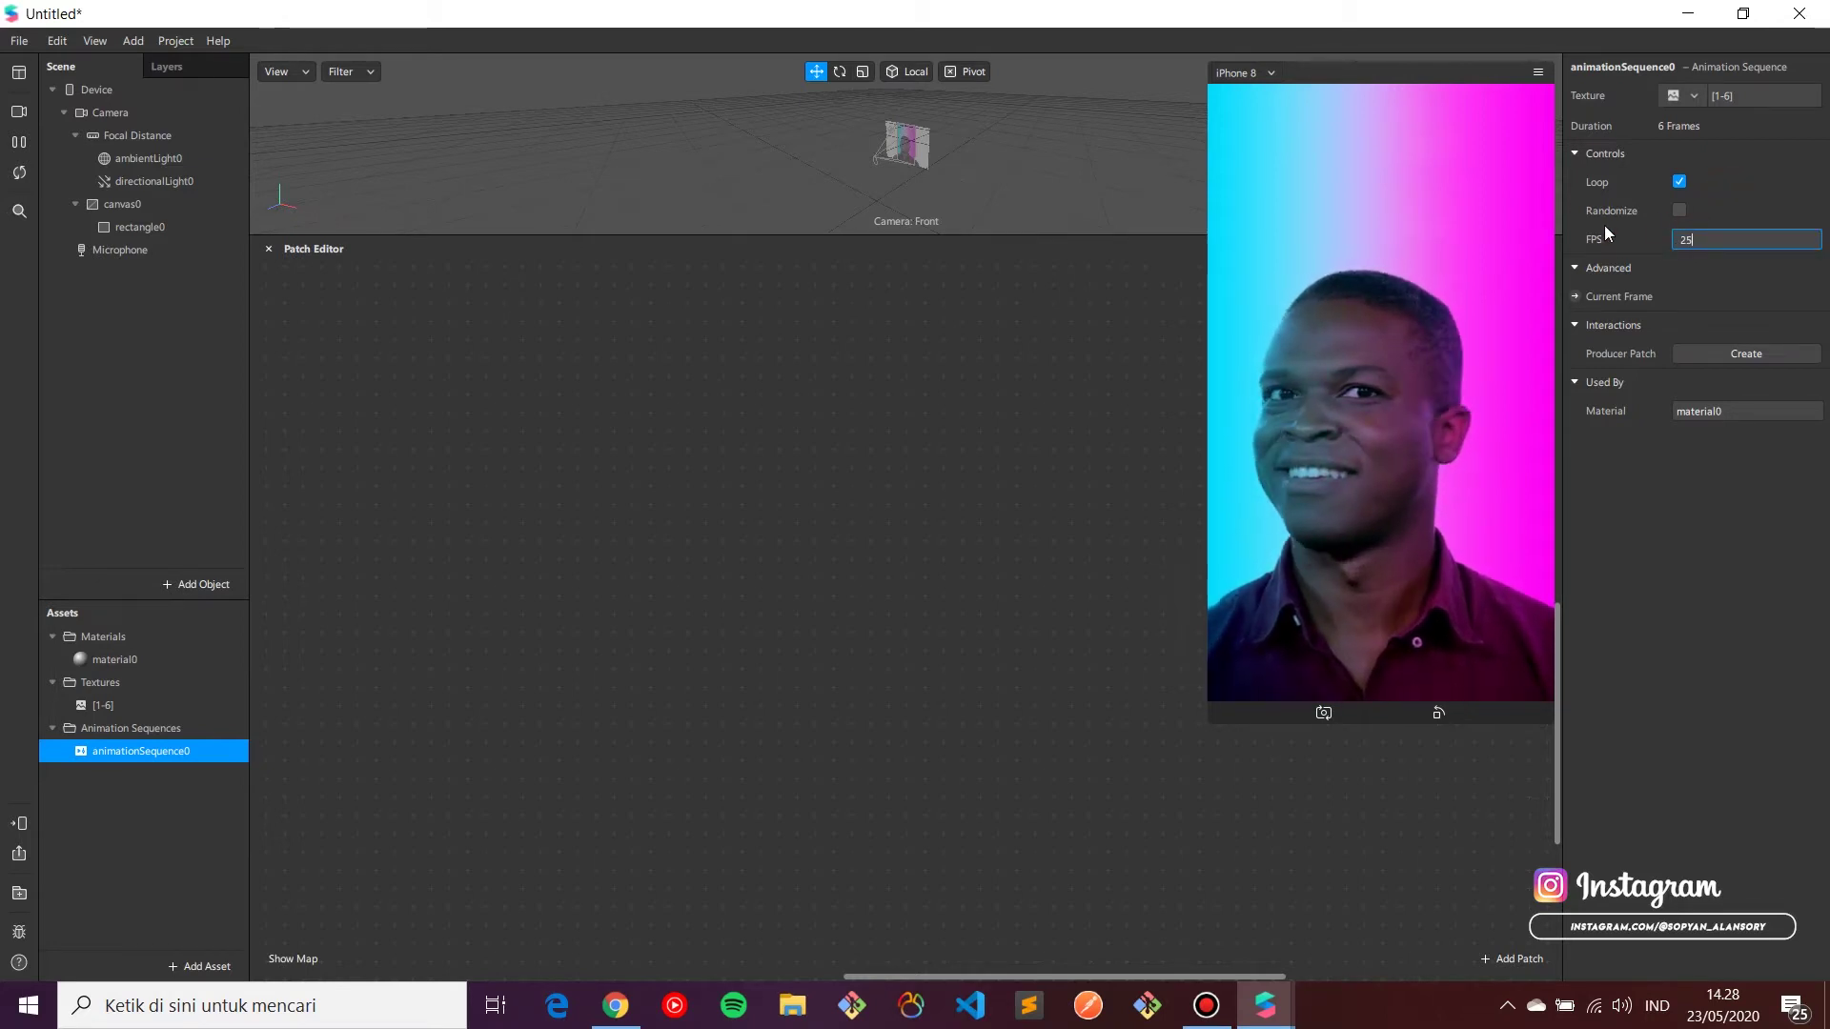
text(25)
click(1679, 210)
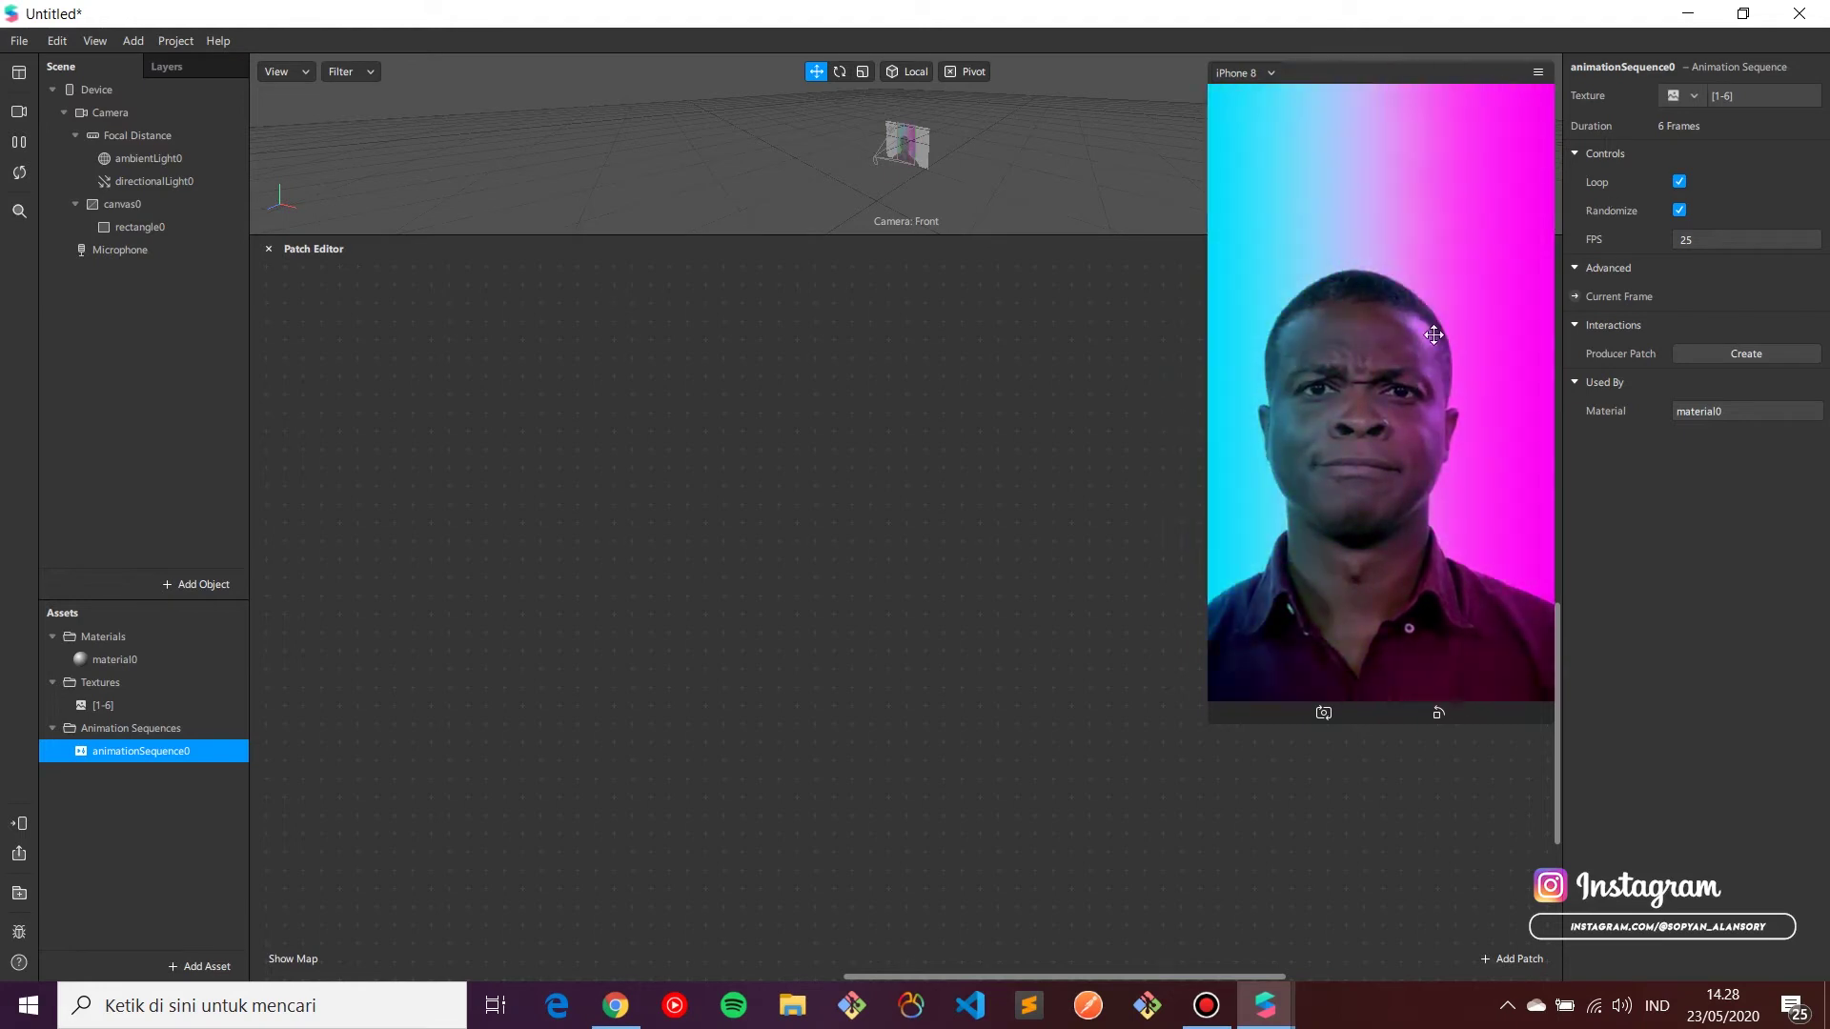
Step: Add a second canvas under the Camera and insert a rectangle inside it
click(154, 115)
click(151, 136)
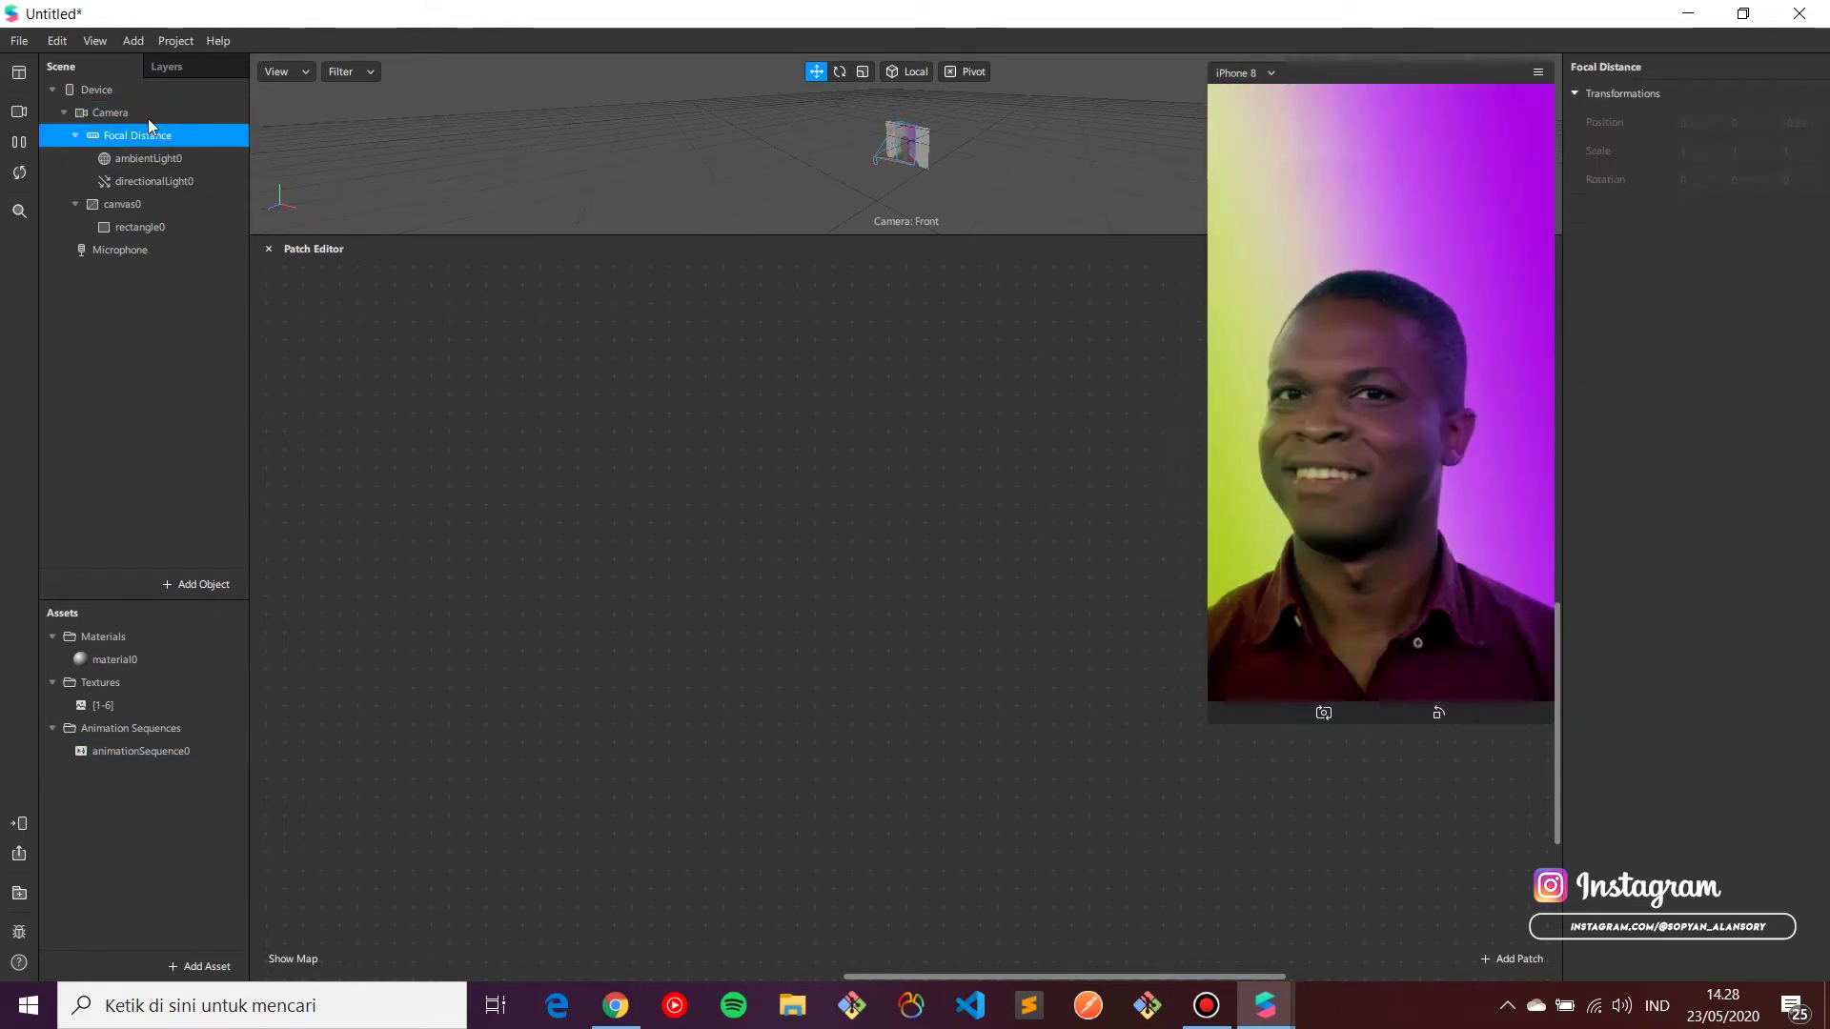
click(147, 119)
right_click(147, 118)
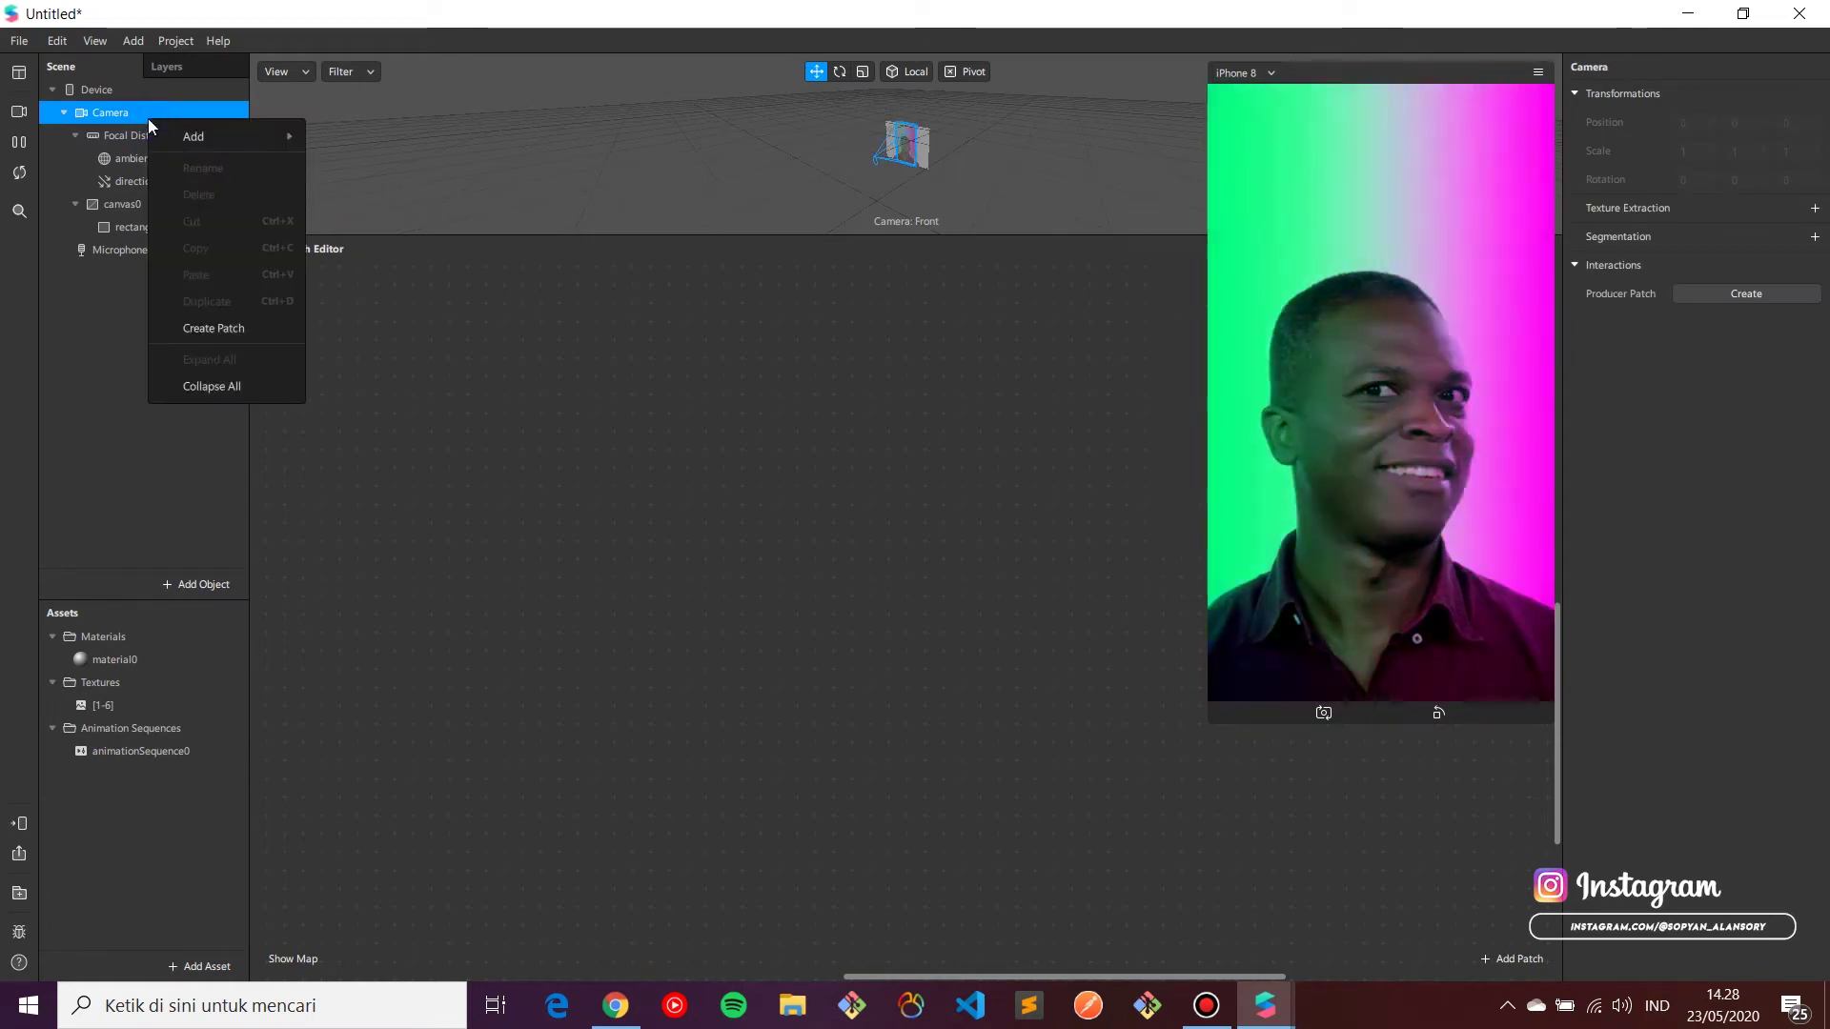
mouse_move(230, 128)
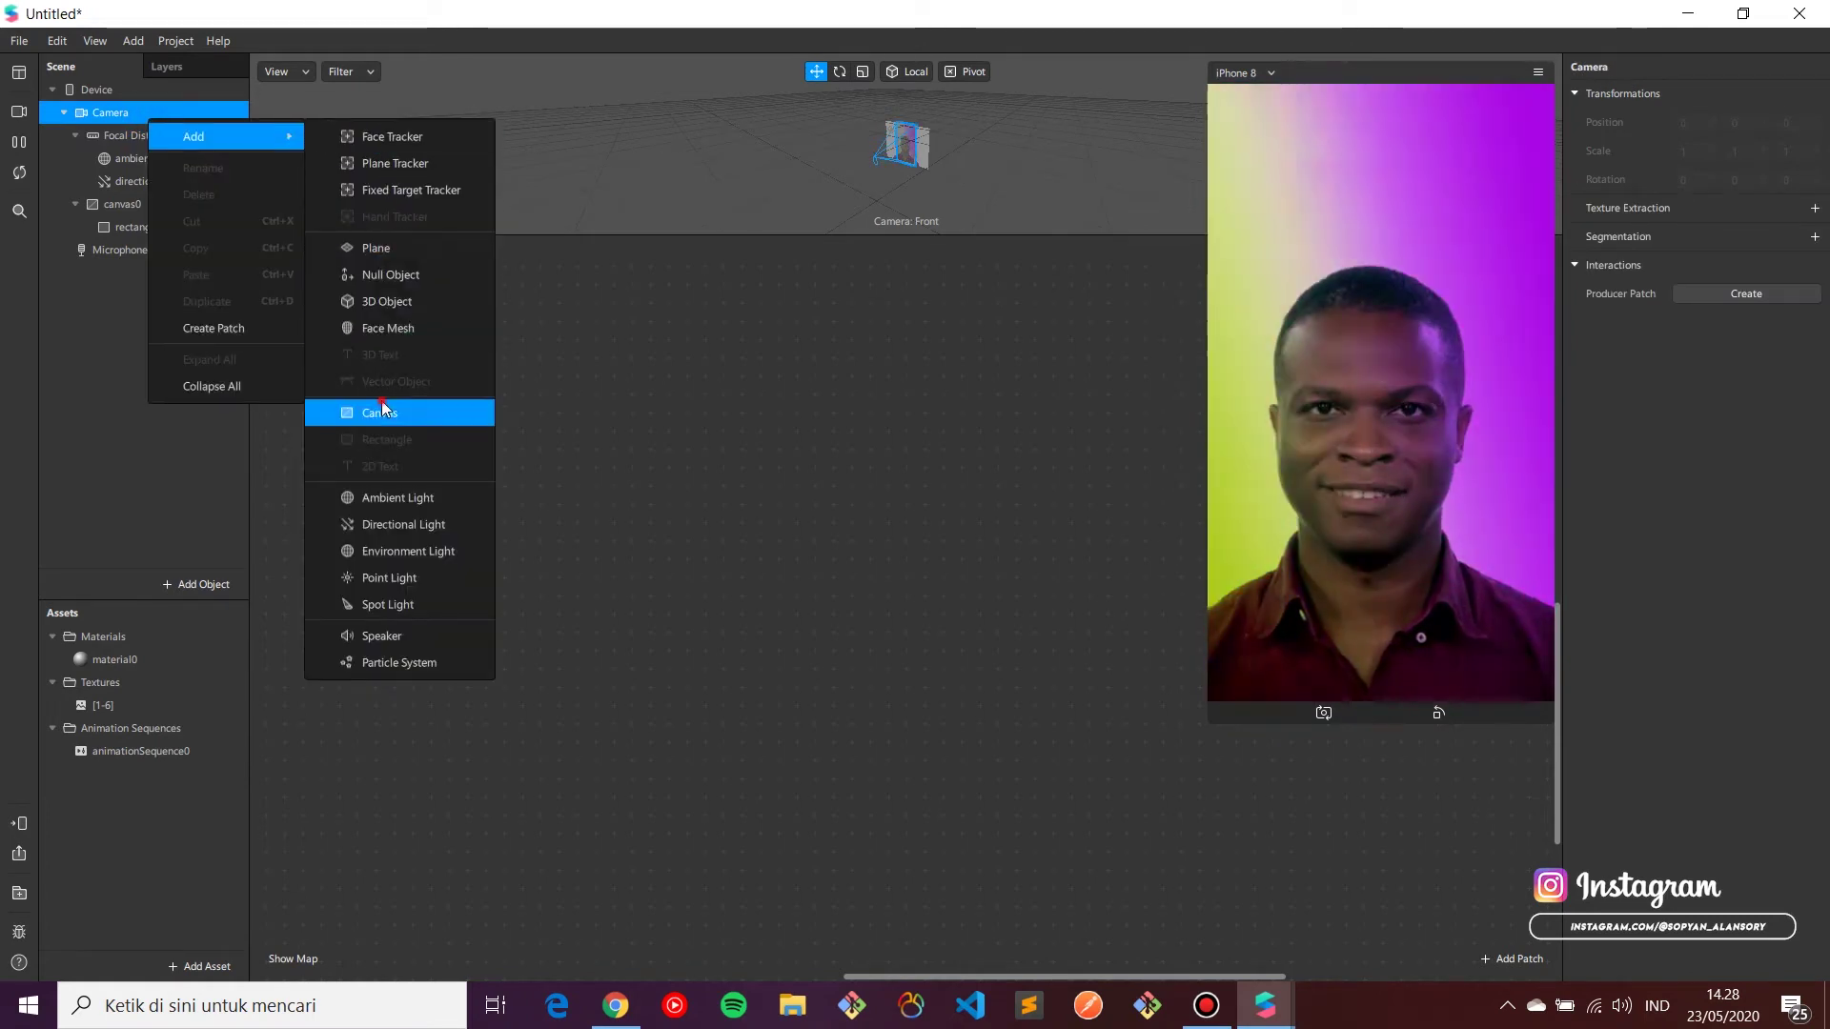
click(381, 408)
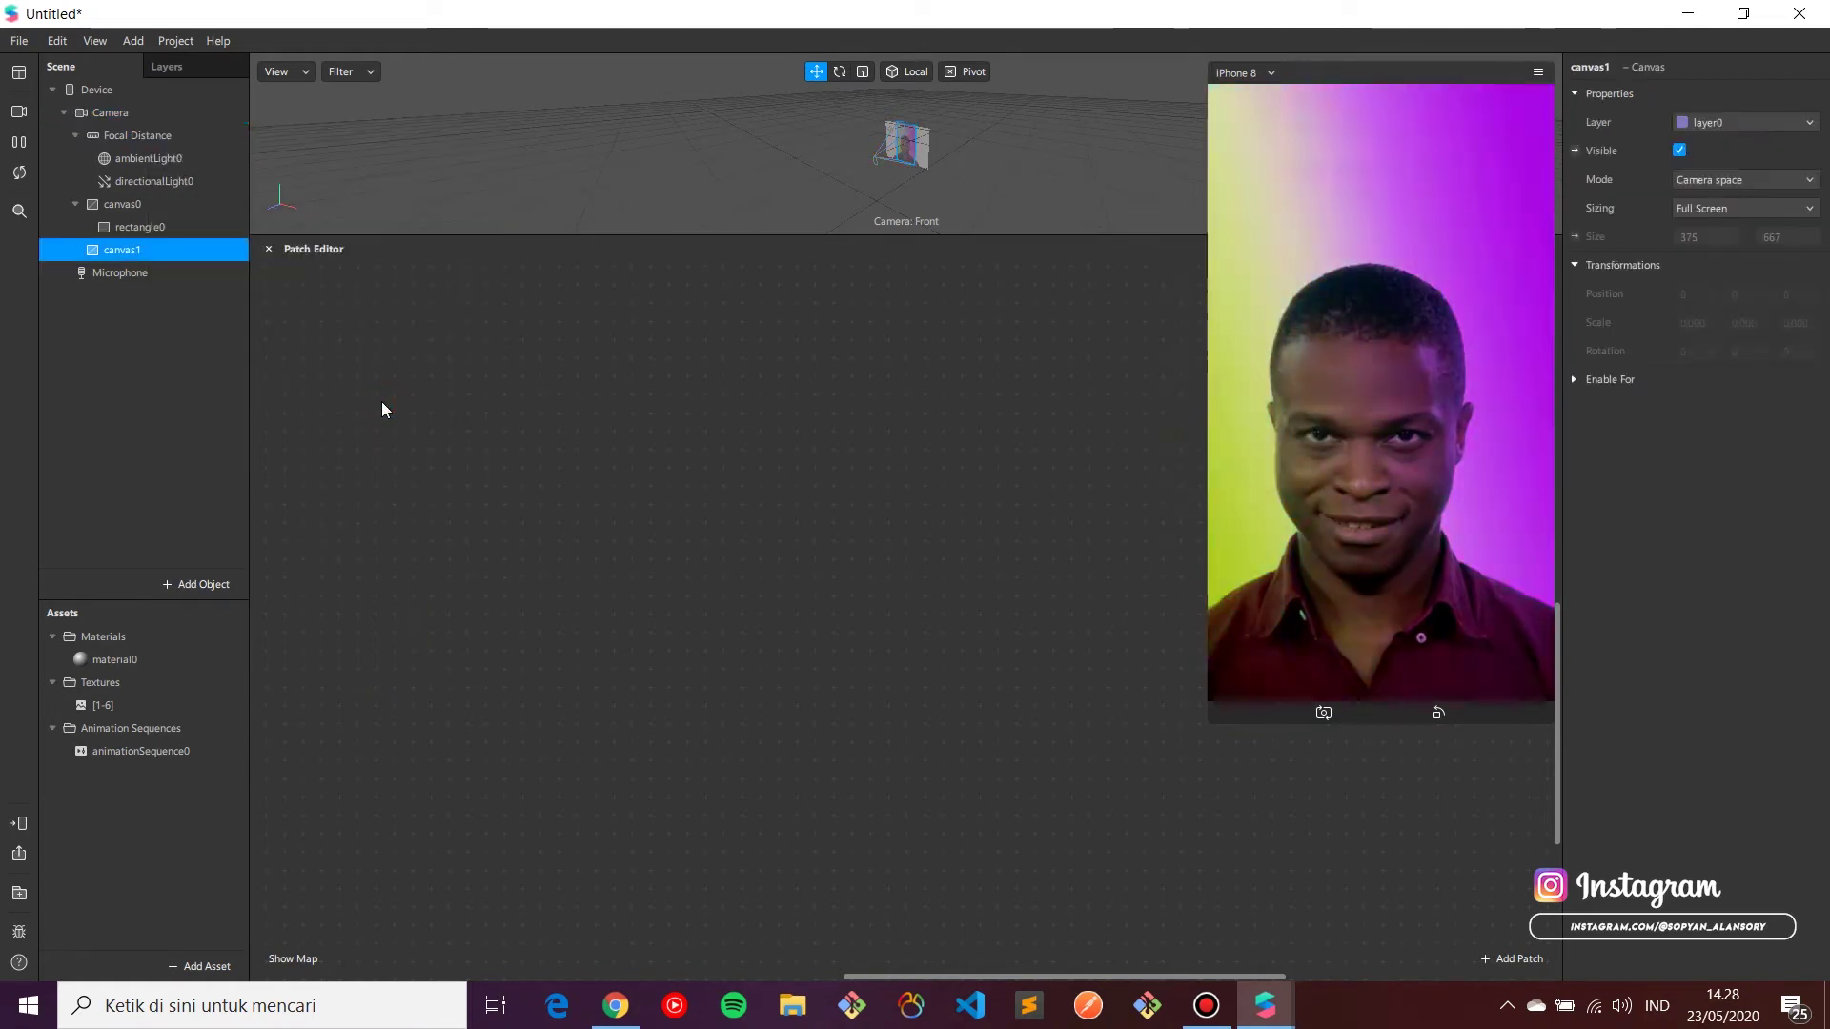
right_click(154, 250)
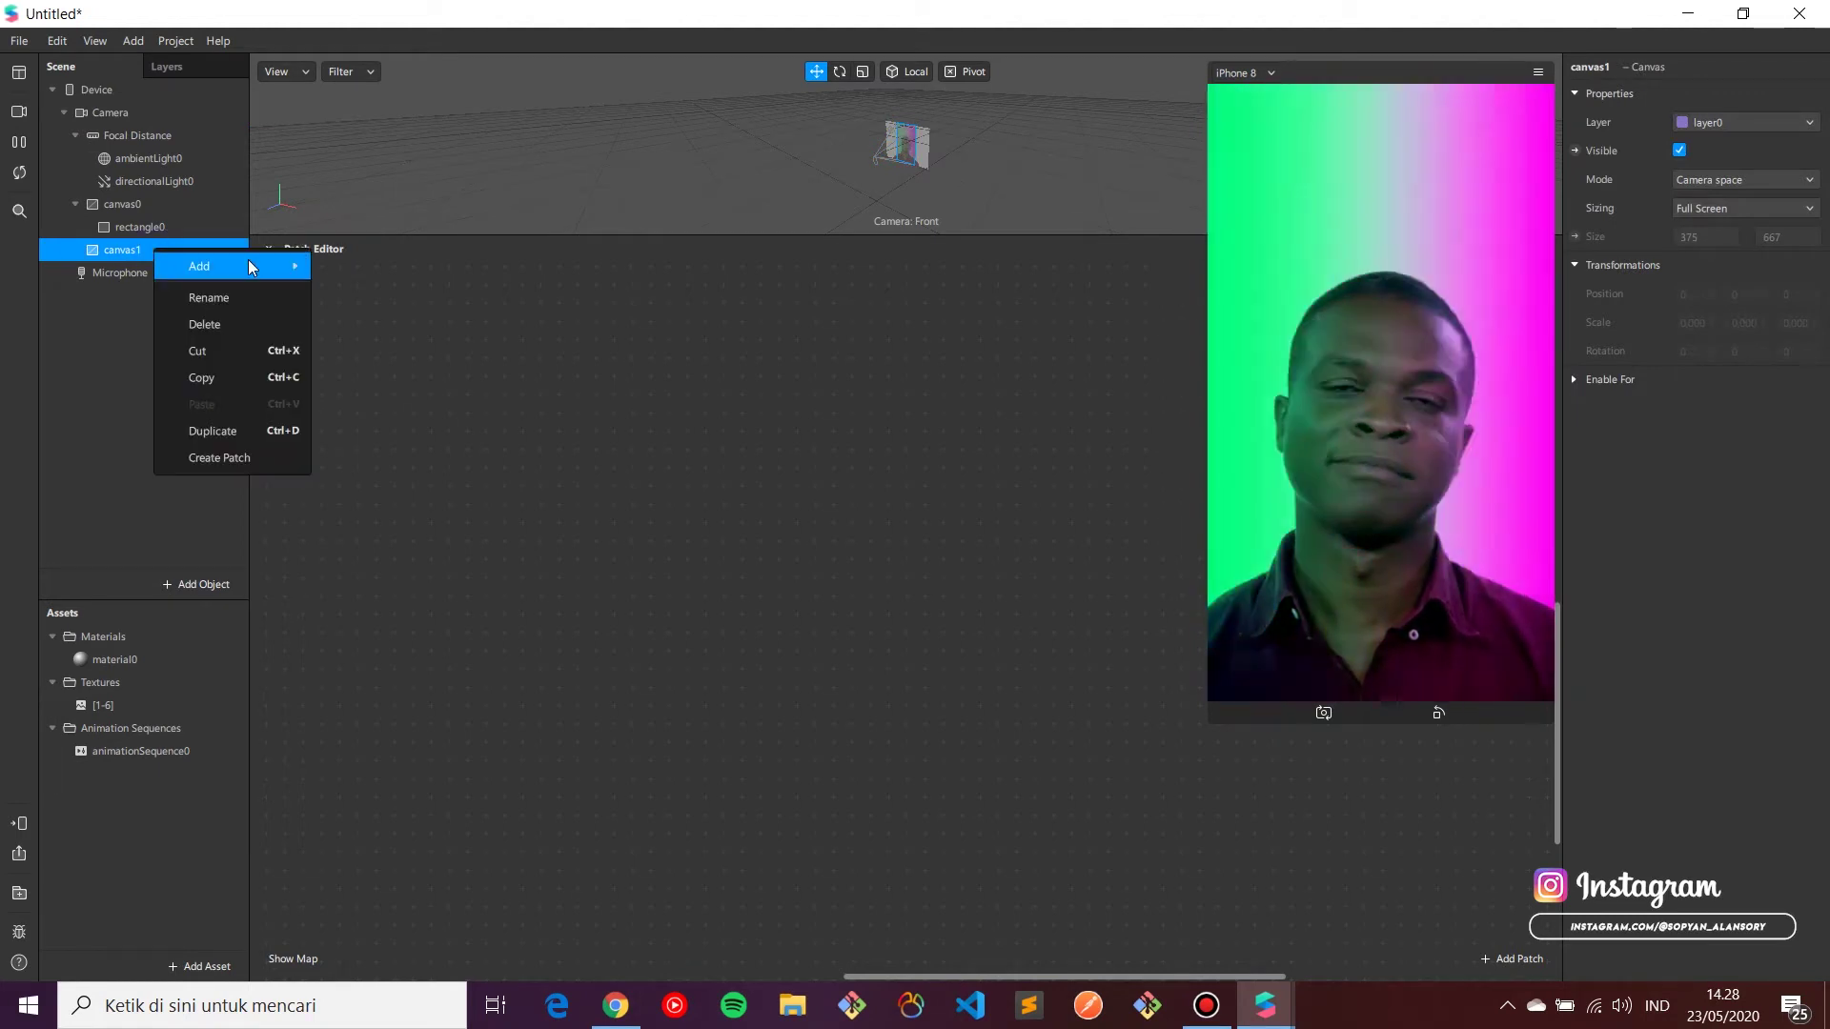
mouse_move(249, 265)
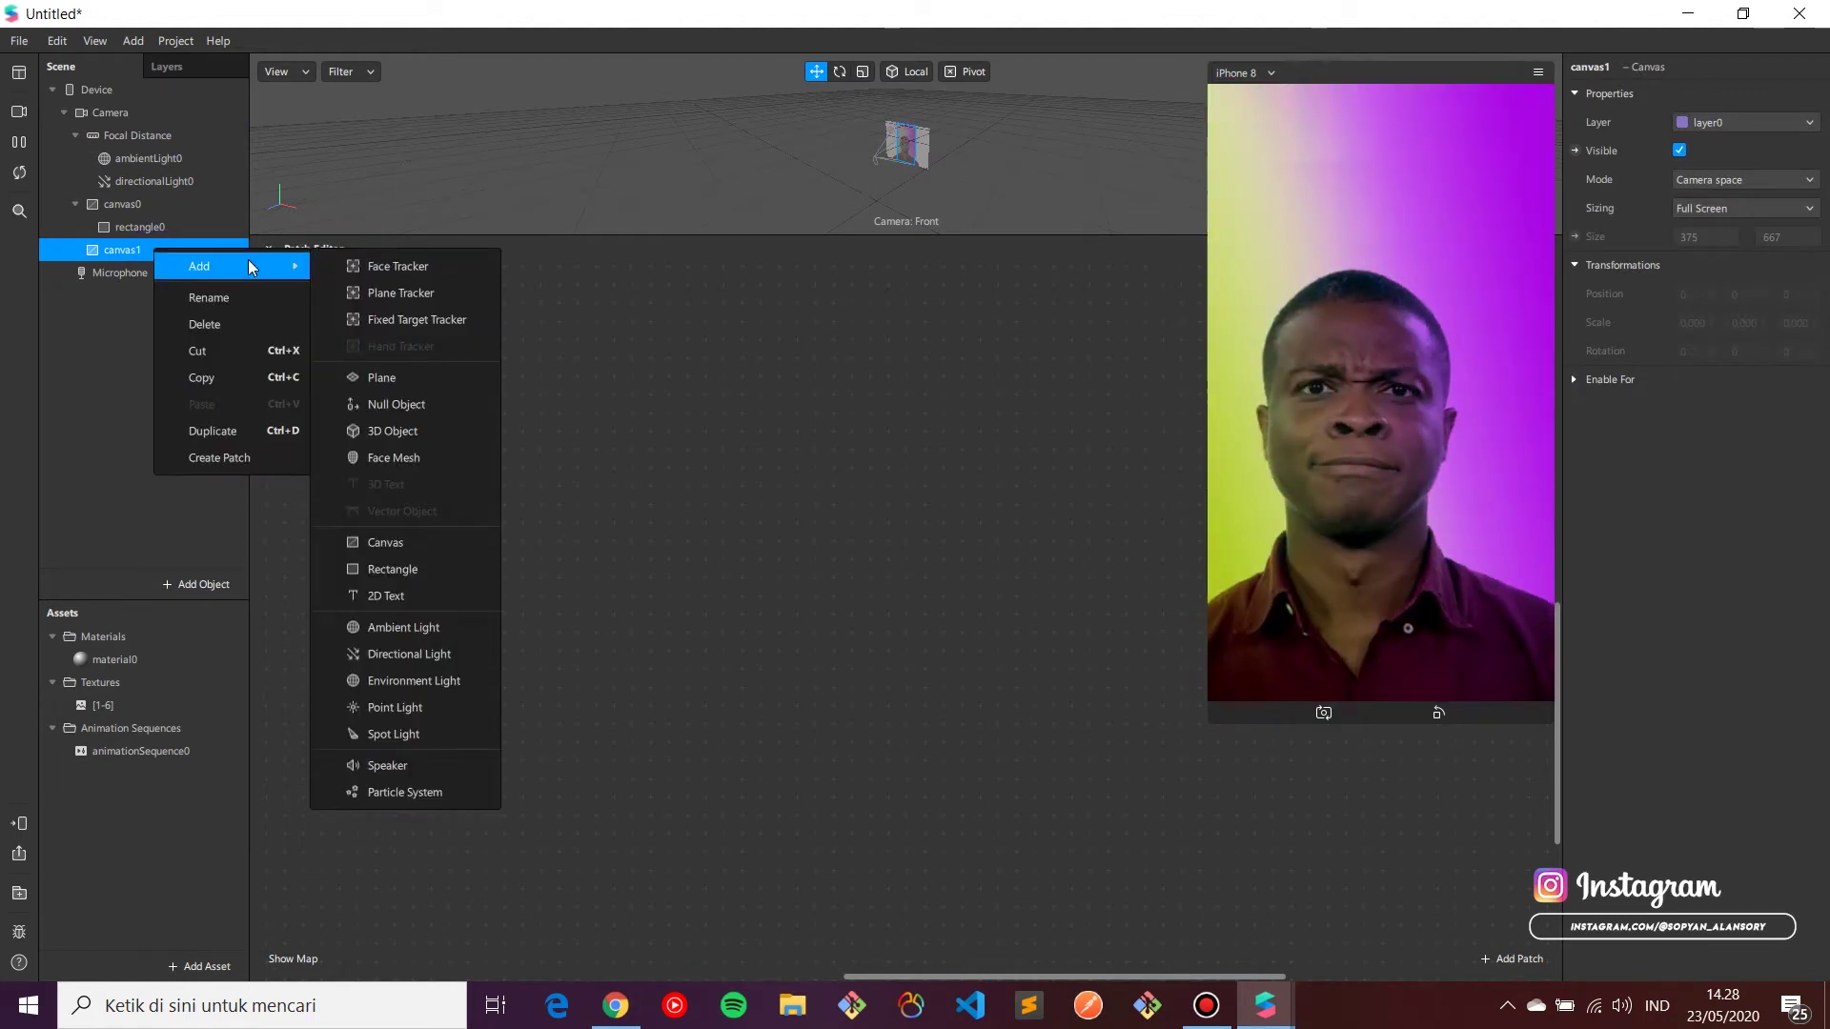
click(426, 568)
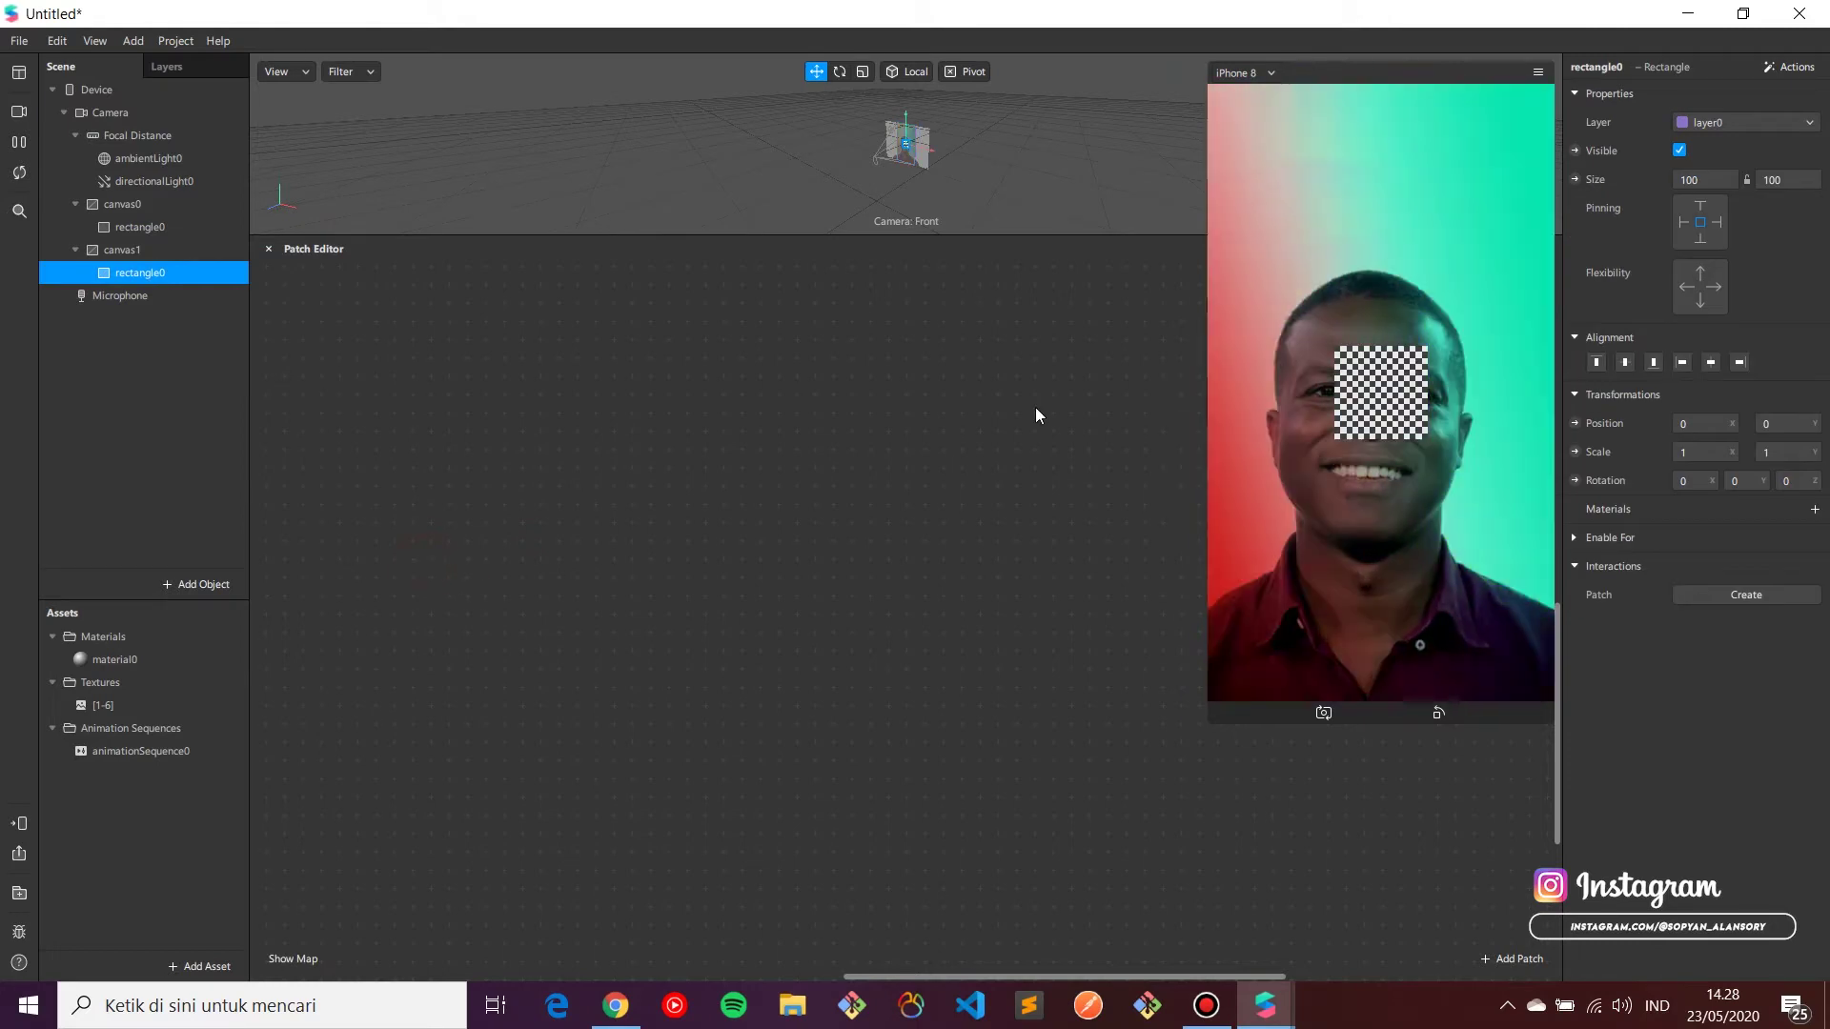
Step: Make the new rectangle fill the full canvas width and height, 375 by 667
click(1701, 275)
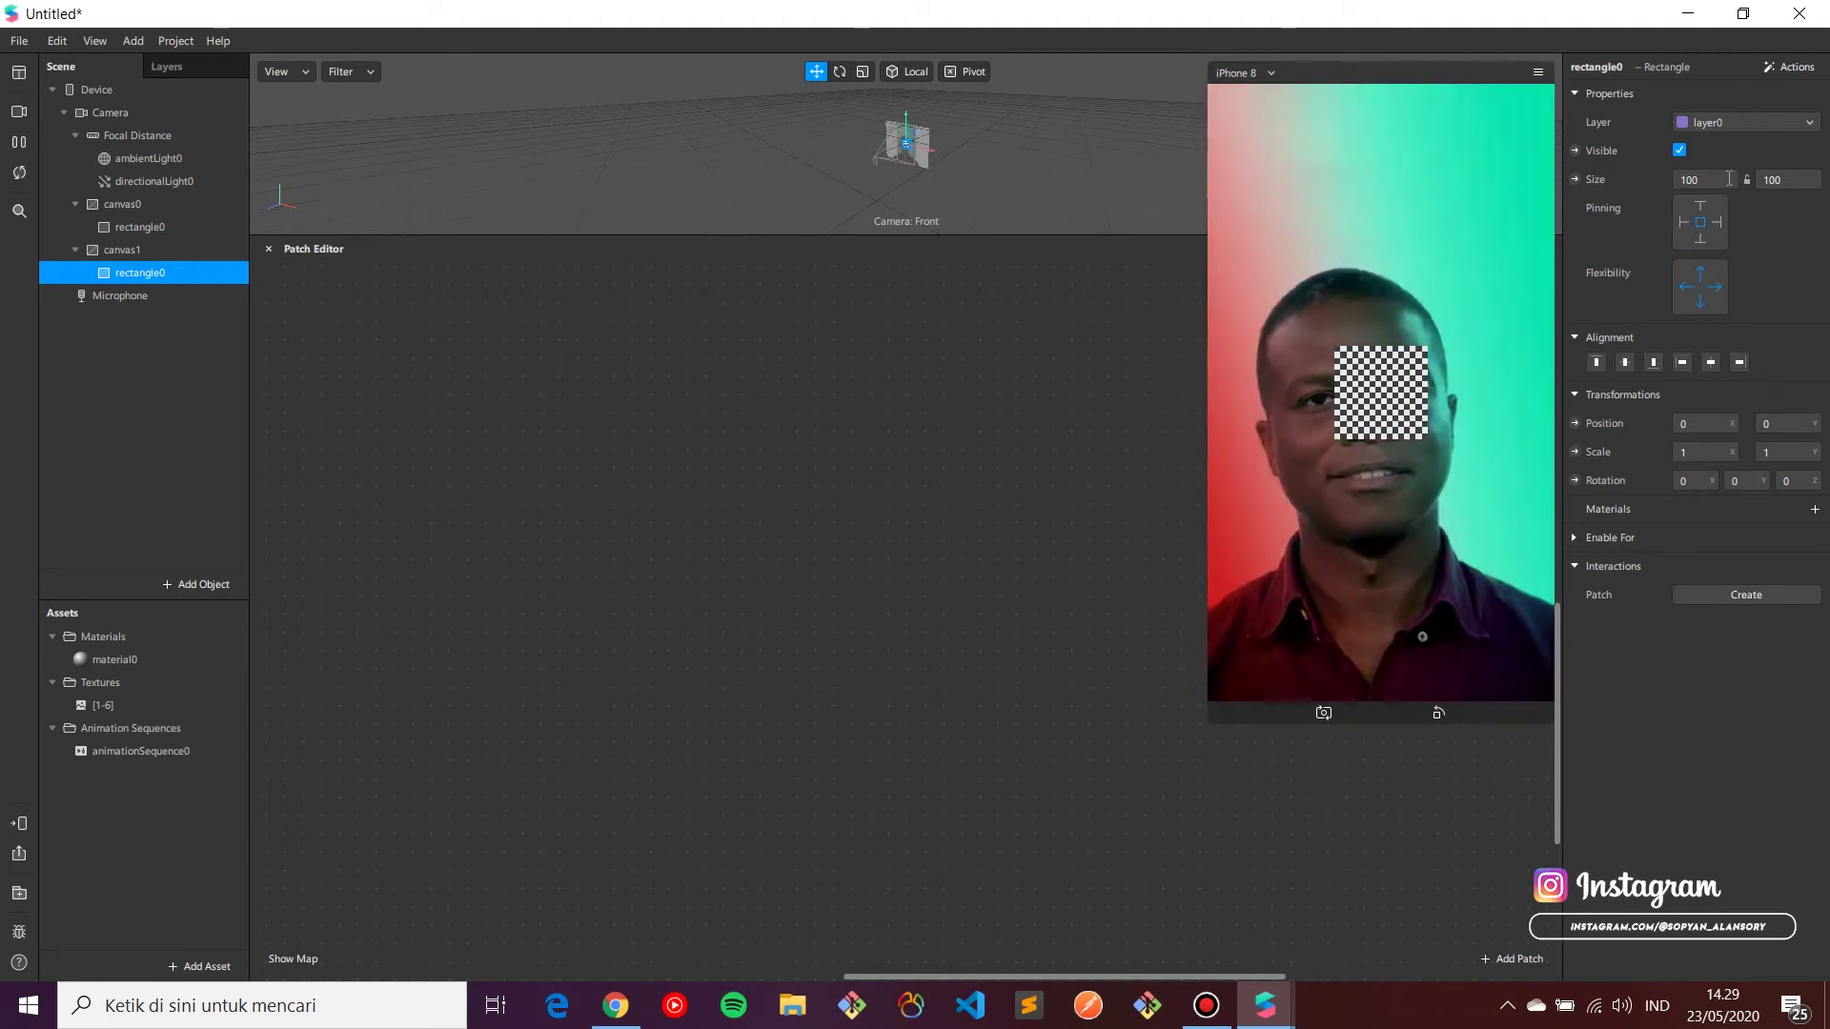
click(1716, 221)
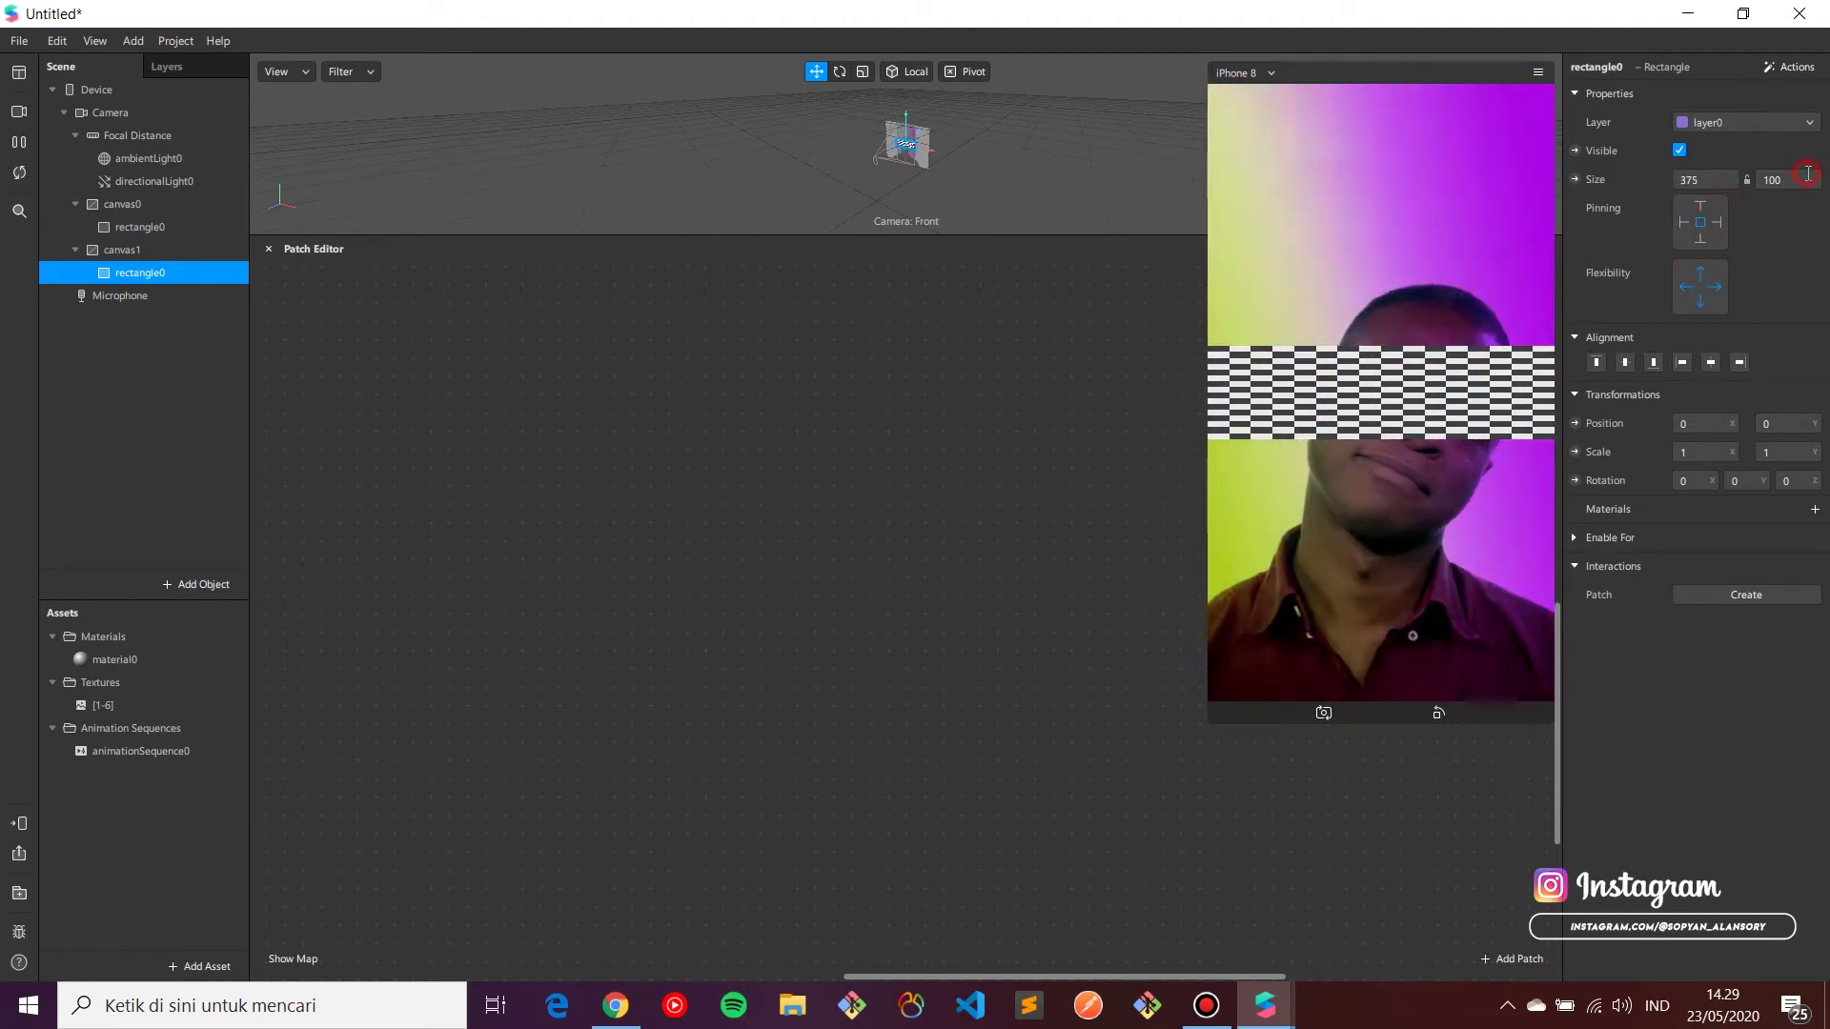
click(1700, 206)
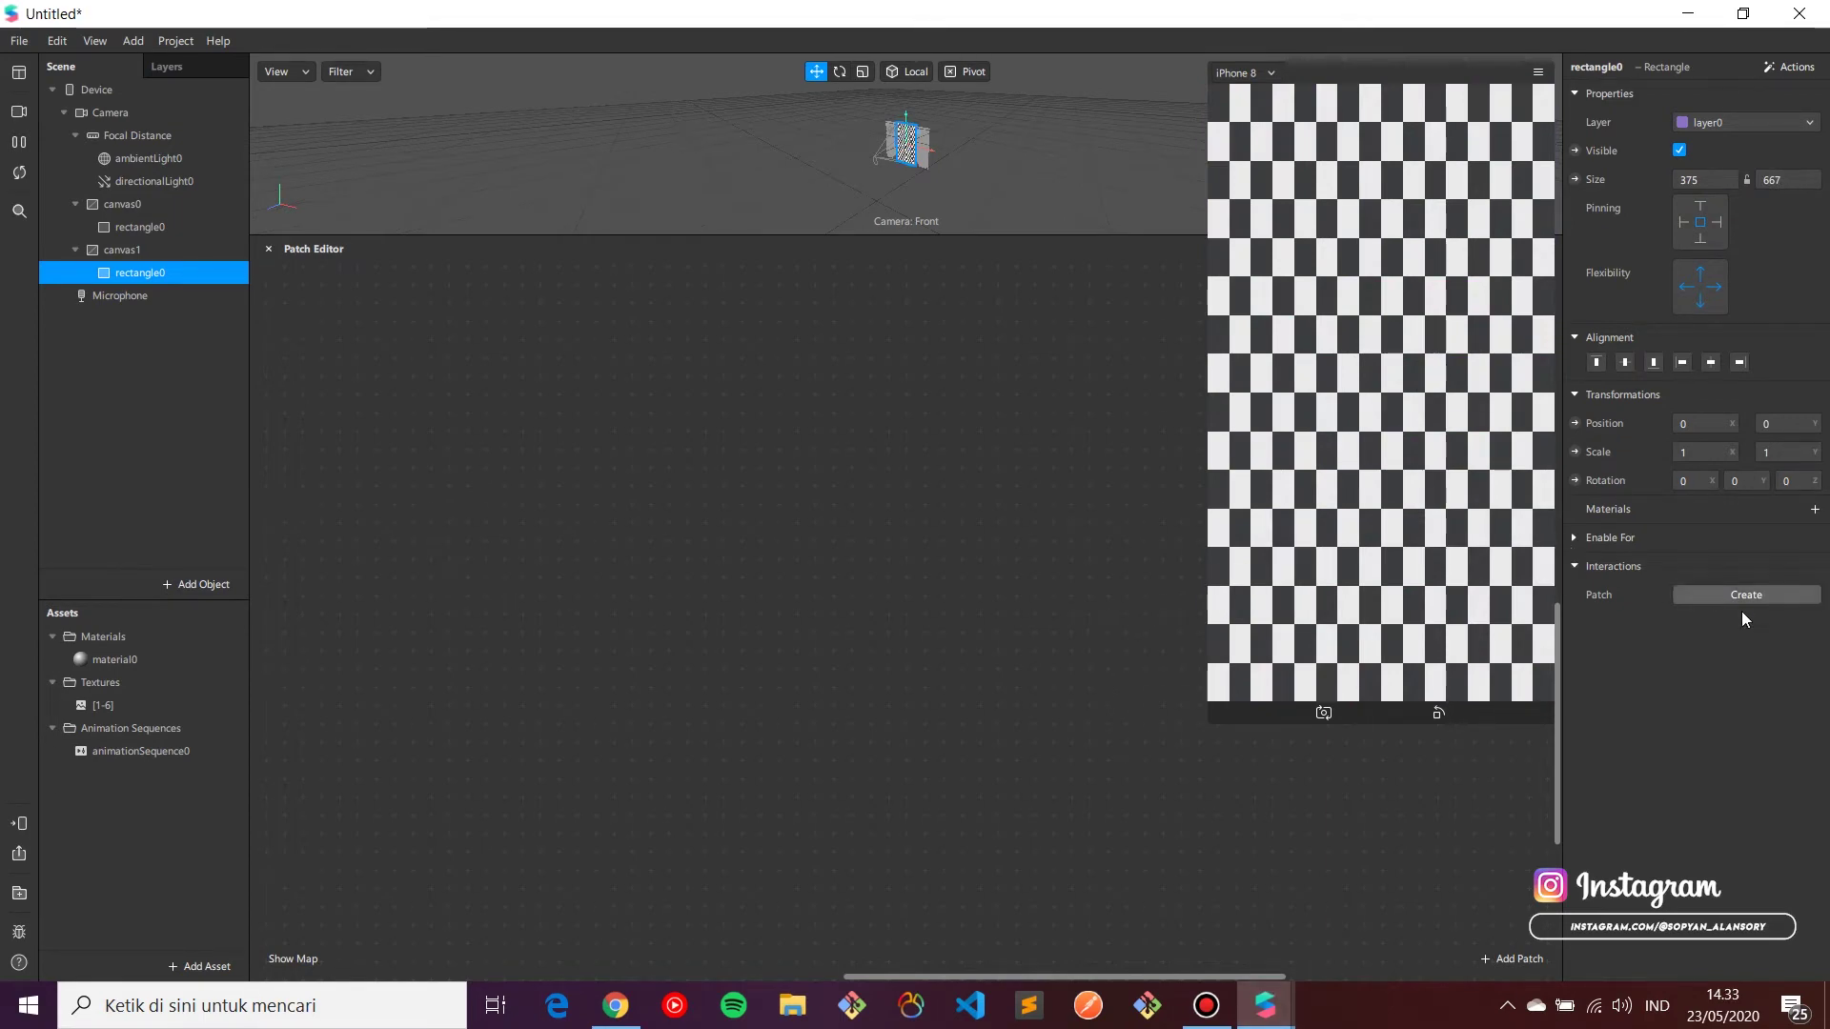
Step: Create a new material for the new full-screen rectangle and rename it zoom
click(1813, 511)
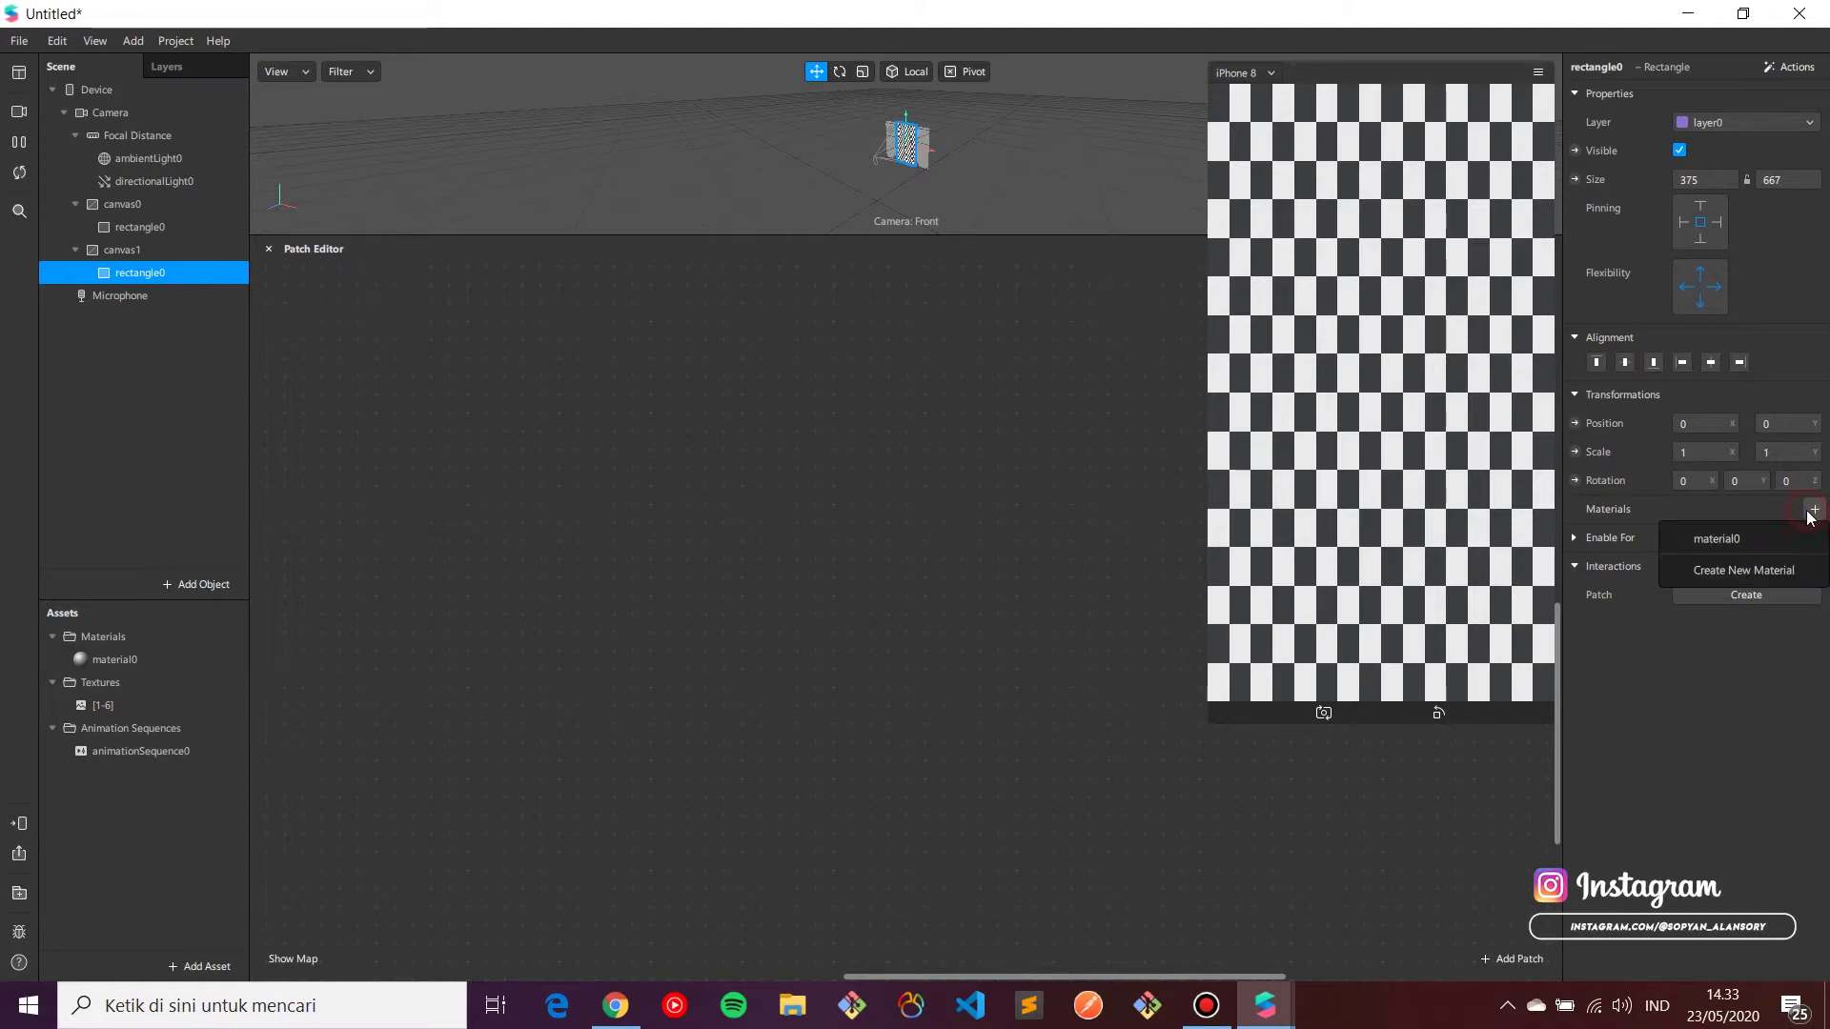
click(1739, 568)
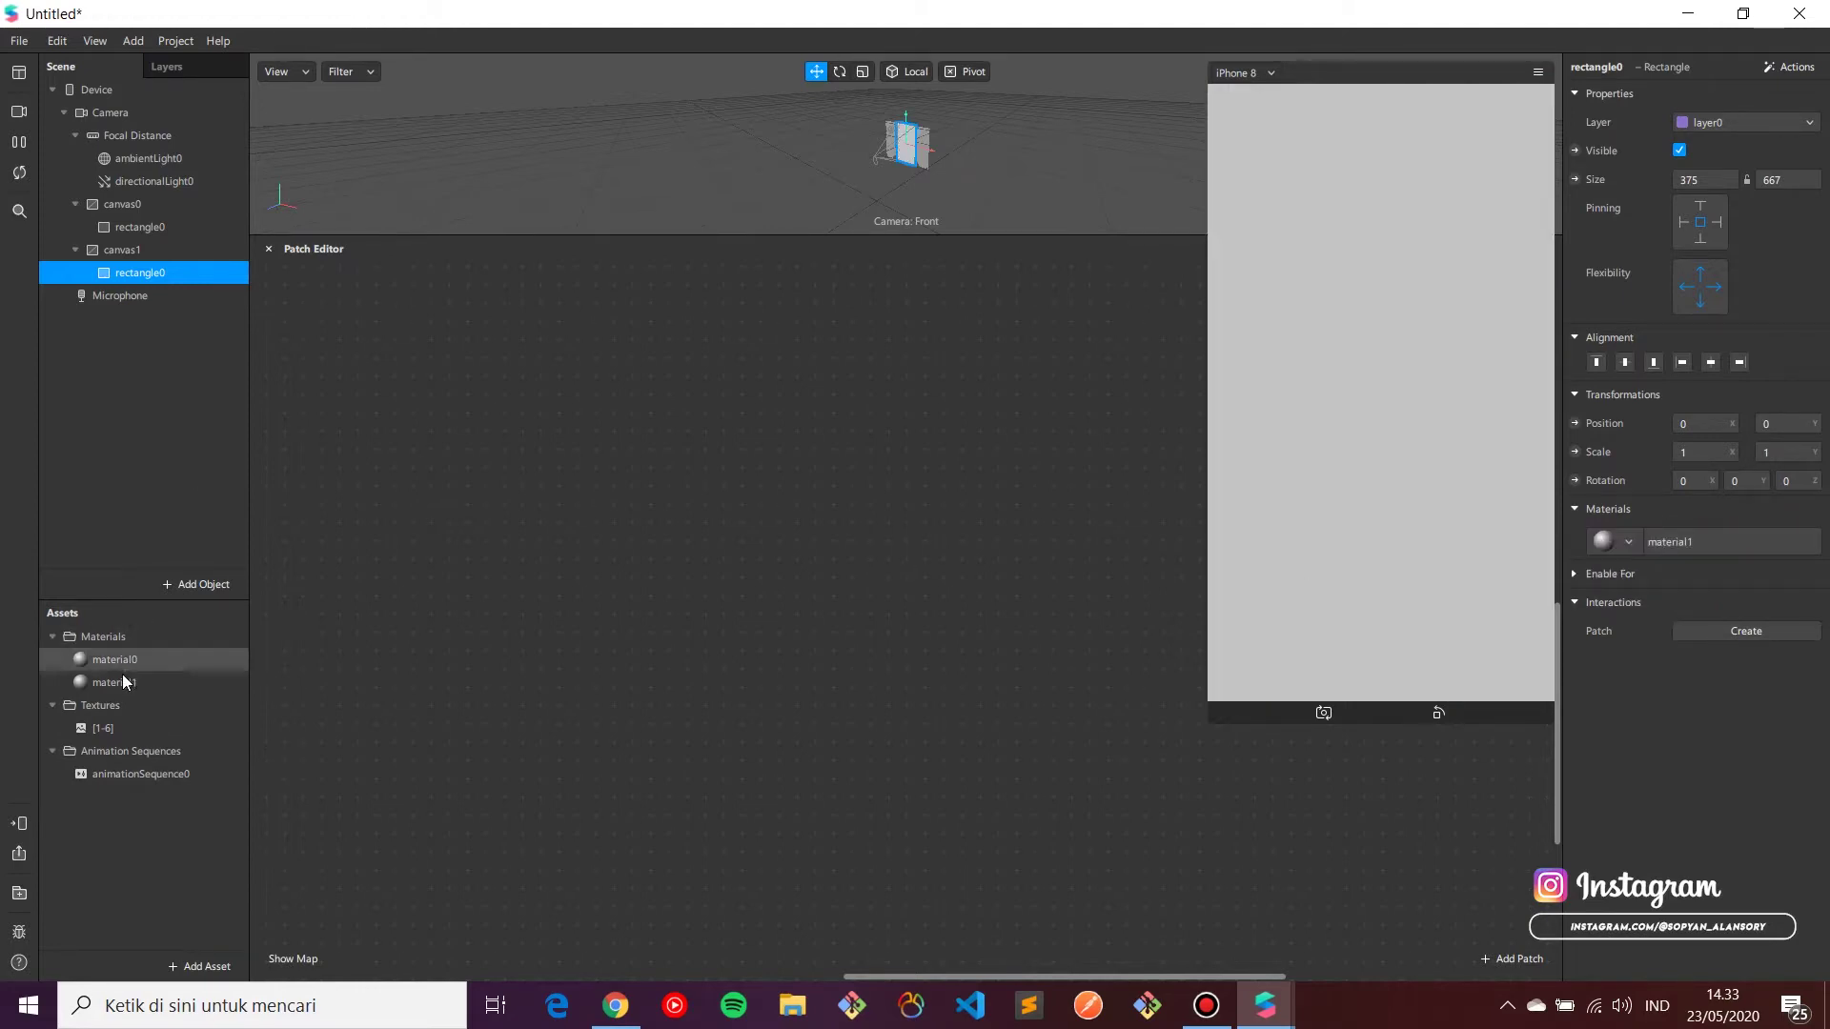
click(123, 680)
double_click(122, 680)
text(zoom)
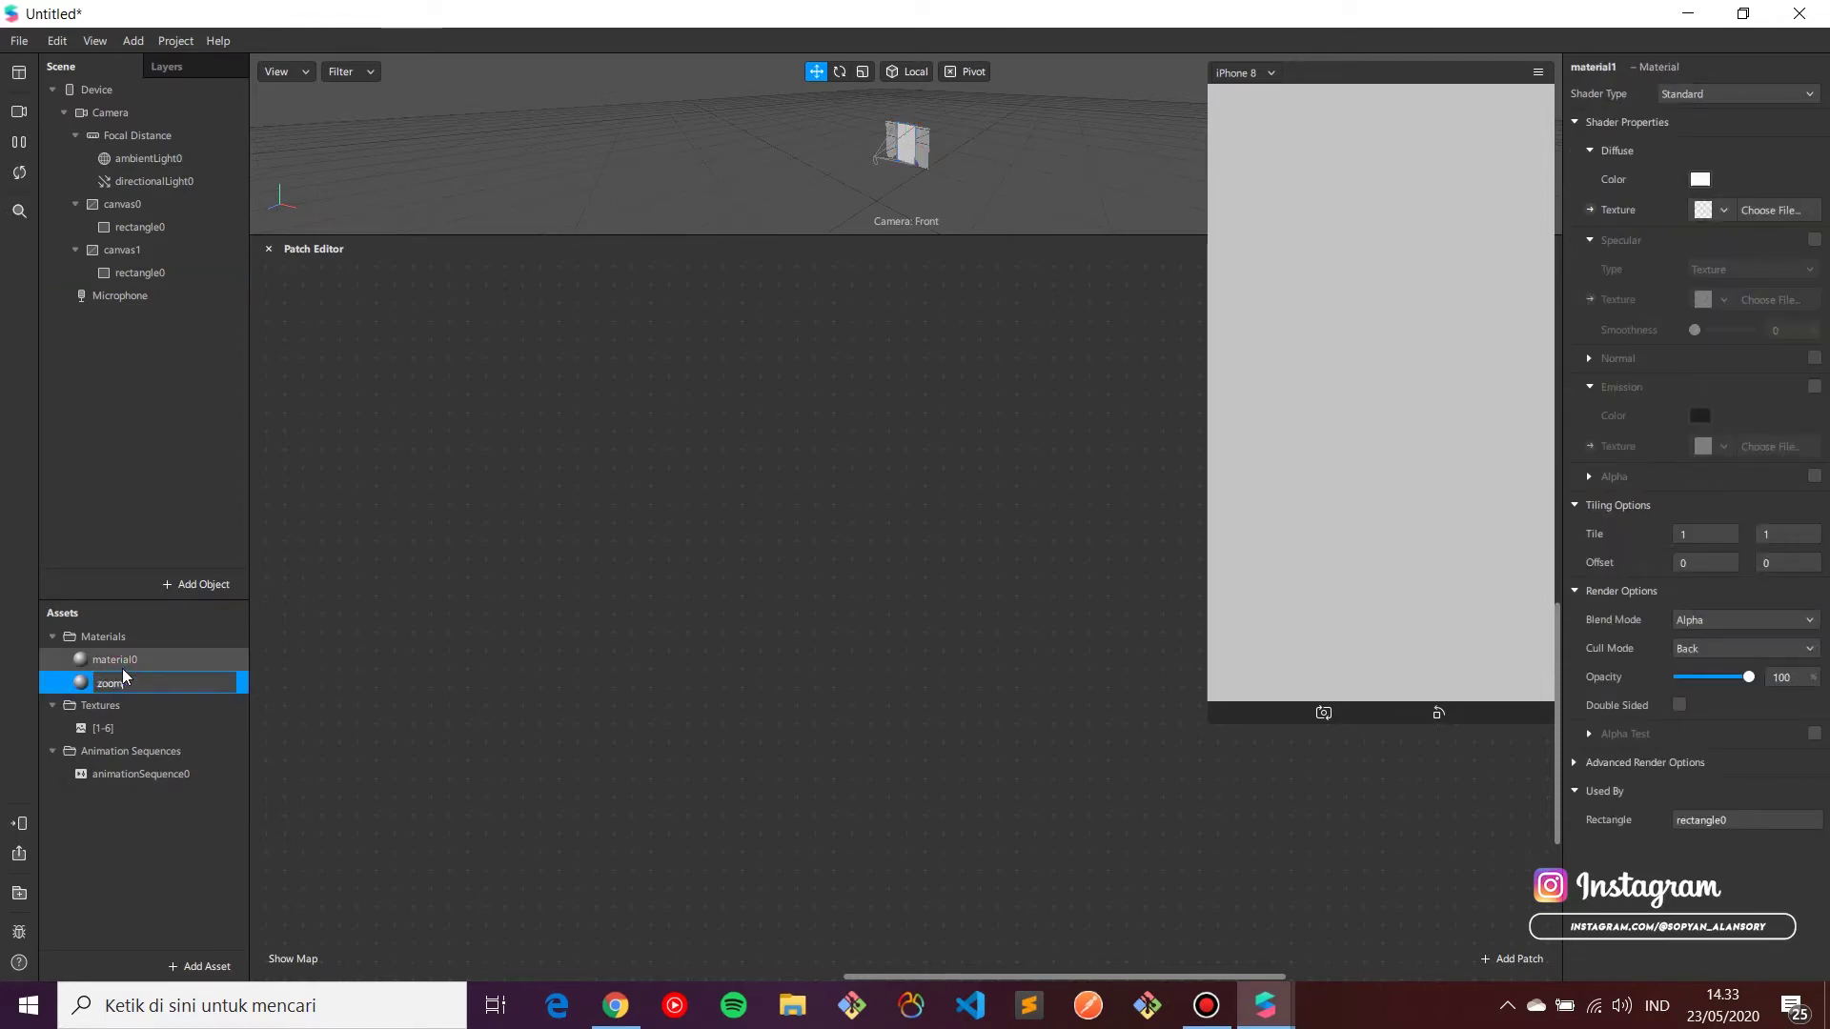
key(Return)
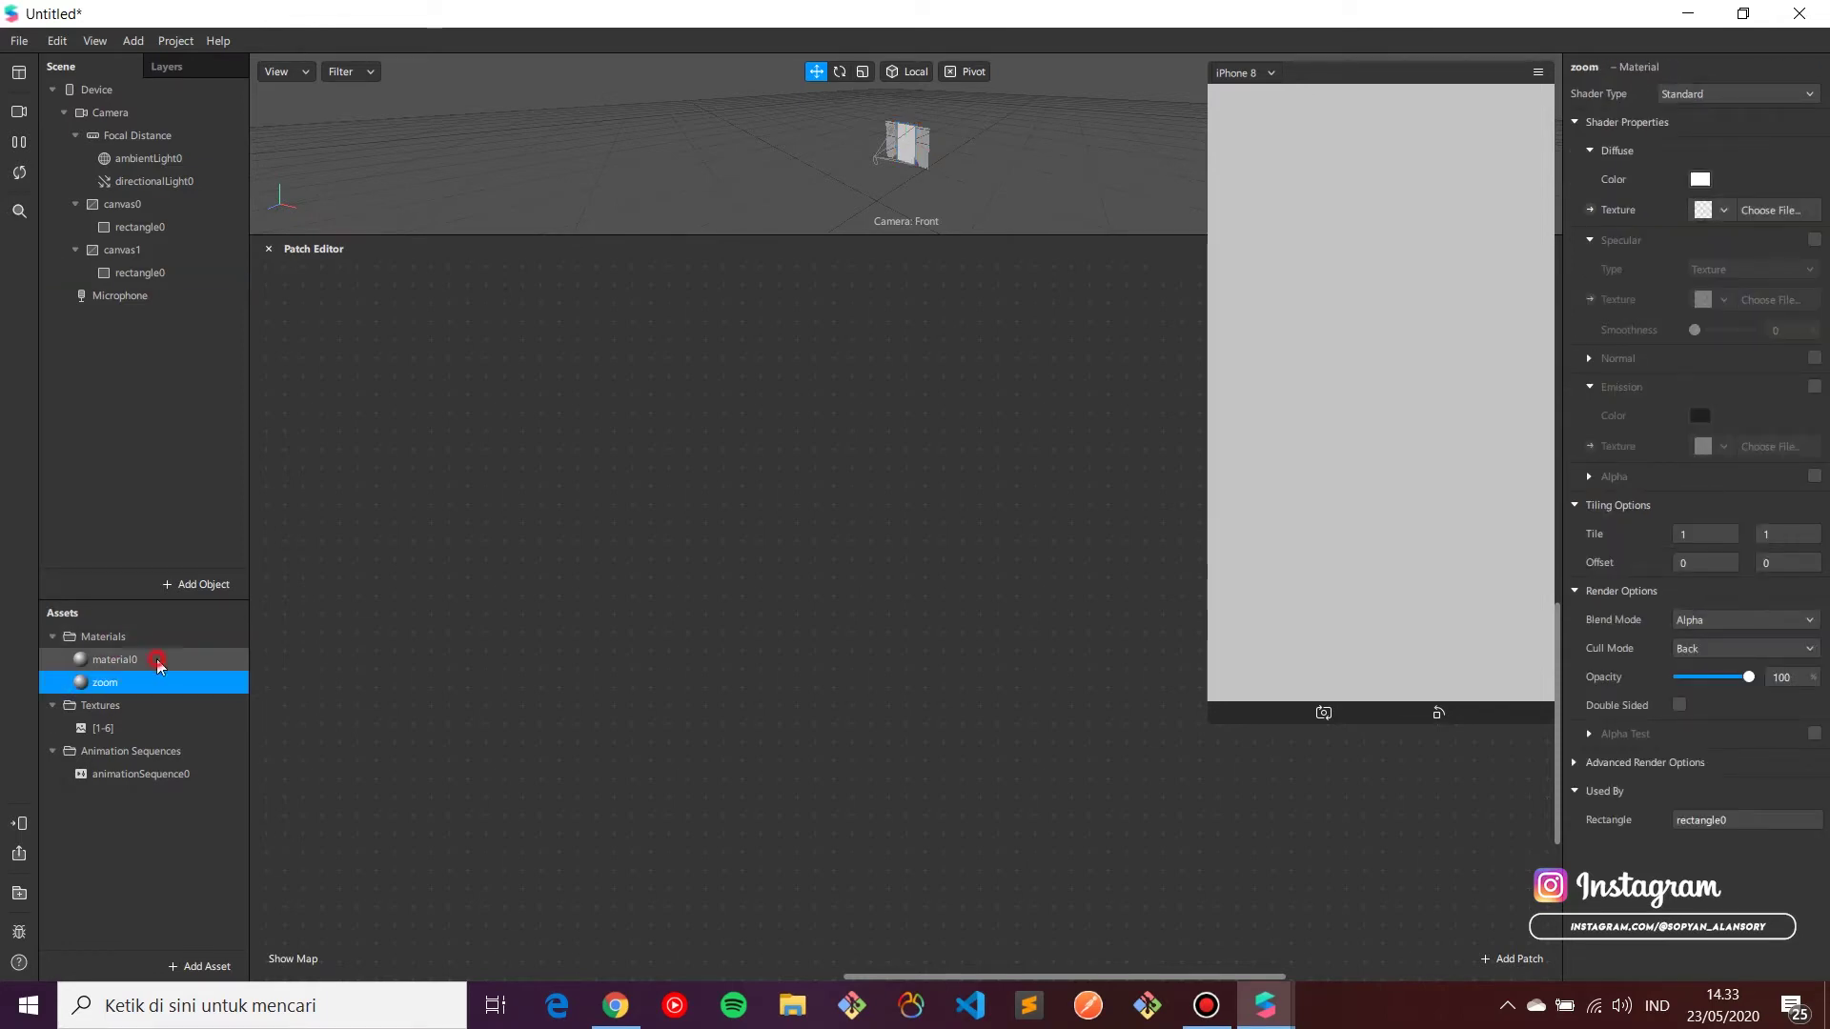
Step: Rename material0 as disko
double_click(157, 660)
text(di)
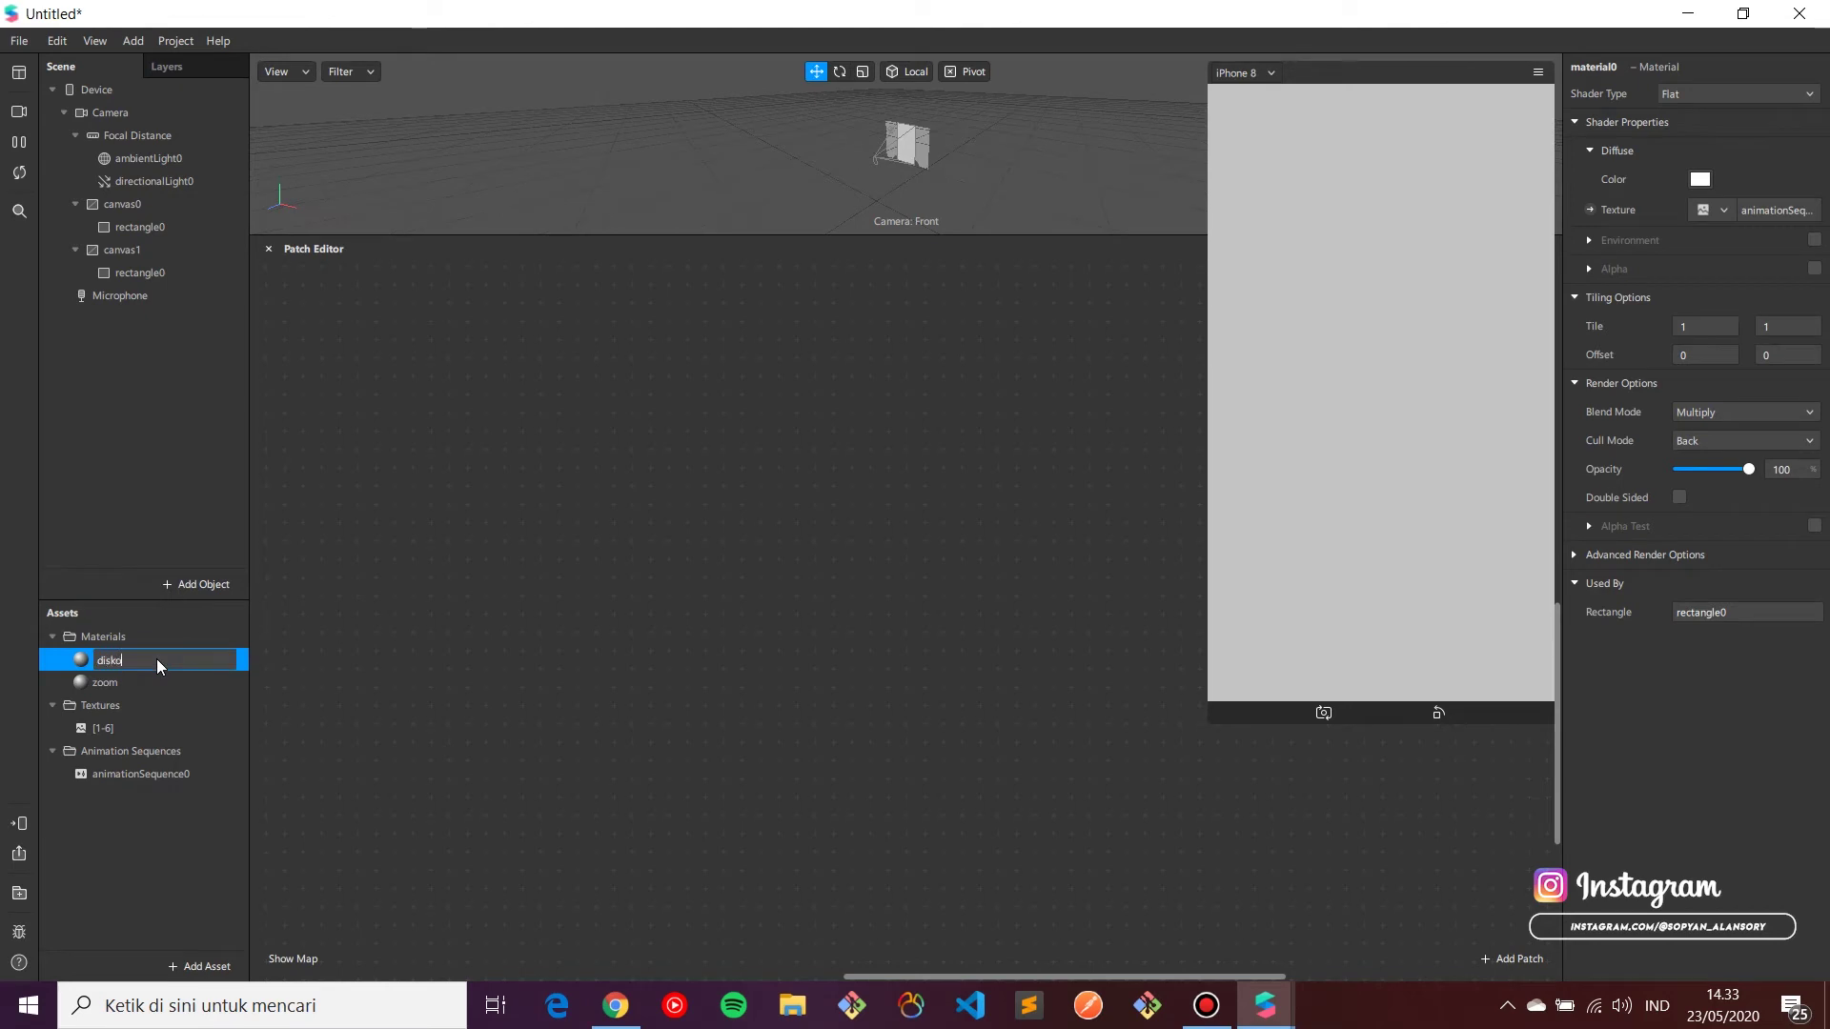
text(sko)
key(Return)
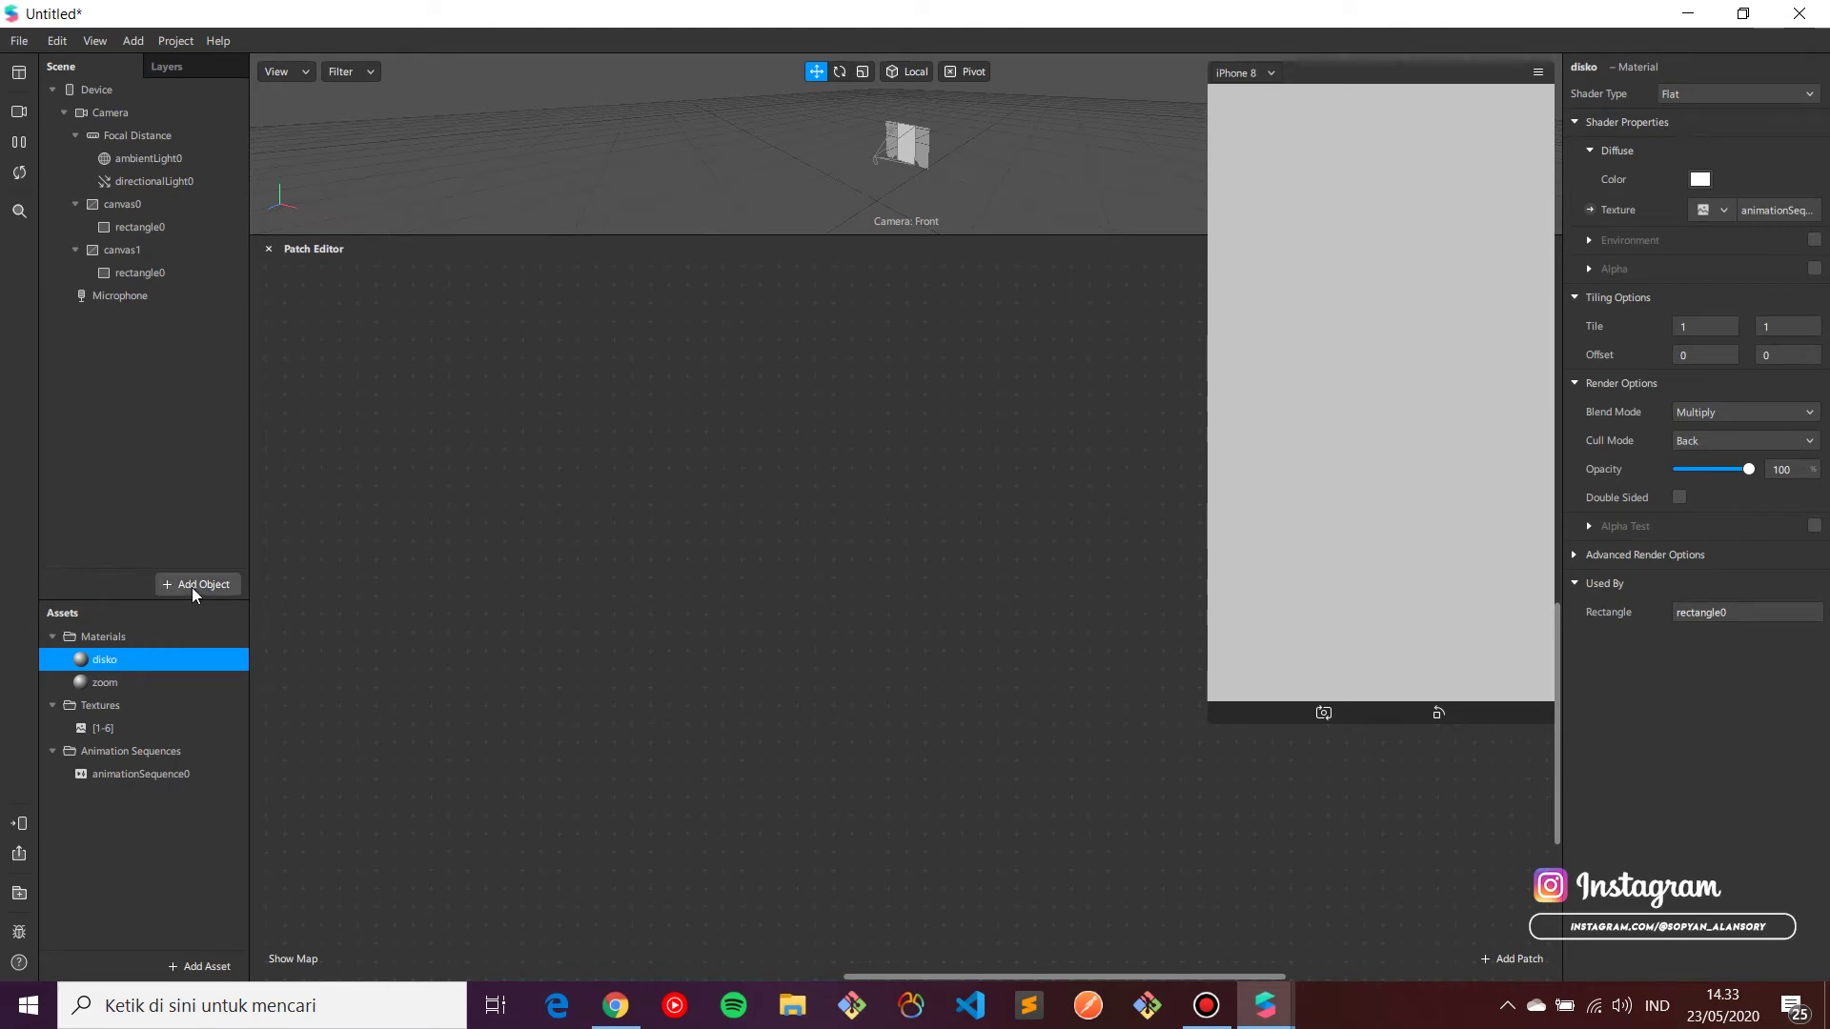
Step: Add a texture extraction and a person segmentation to the Camera
click(113, 113)
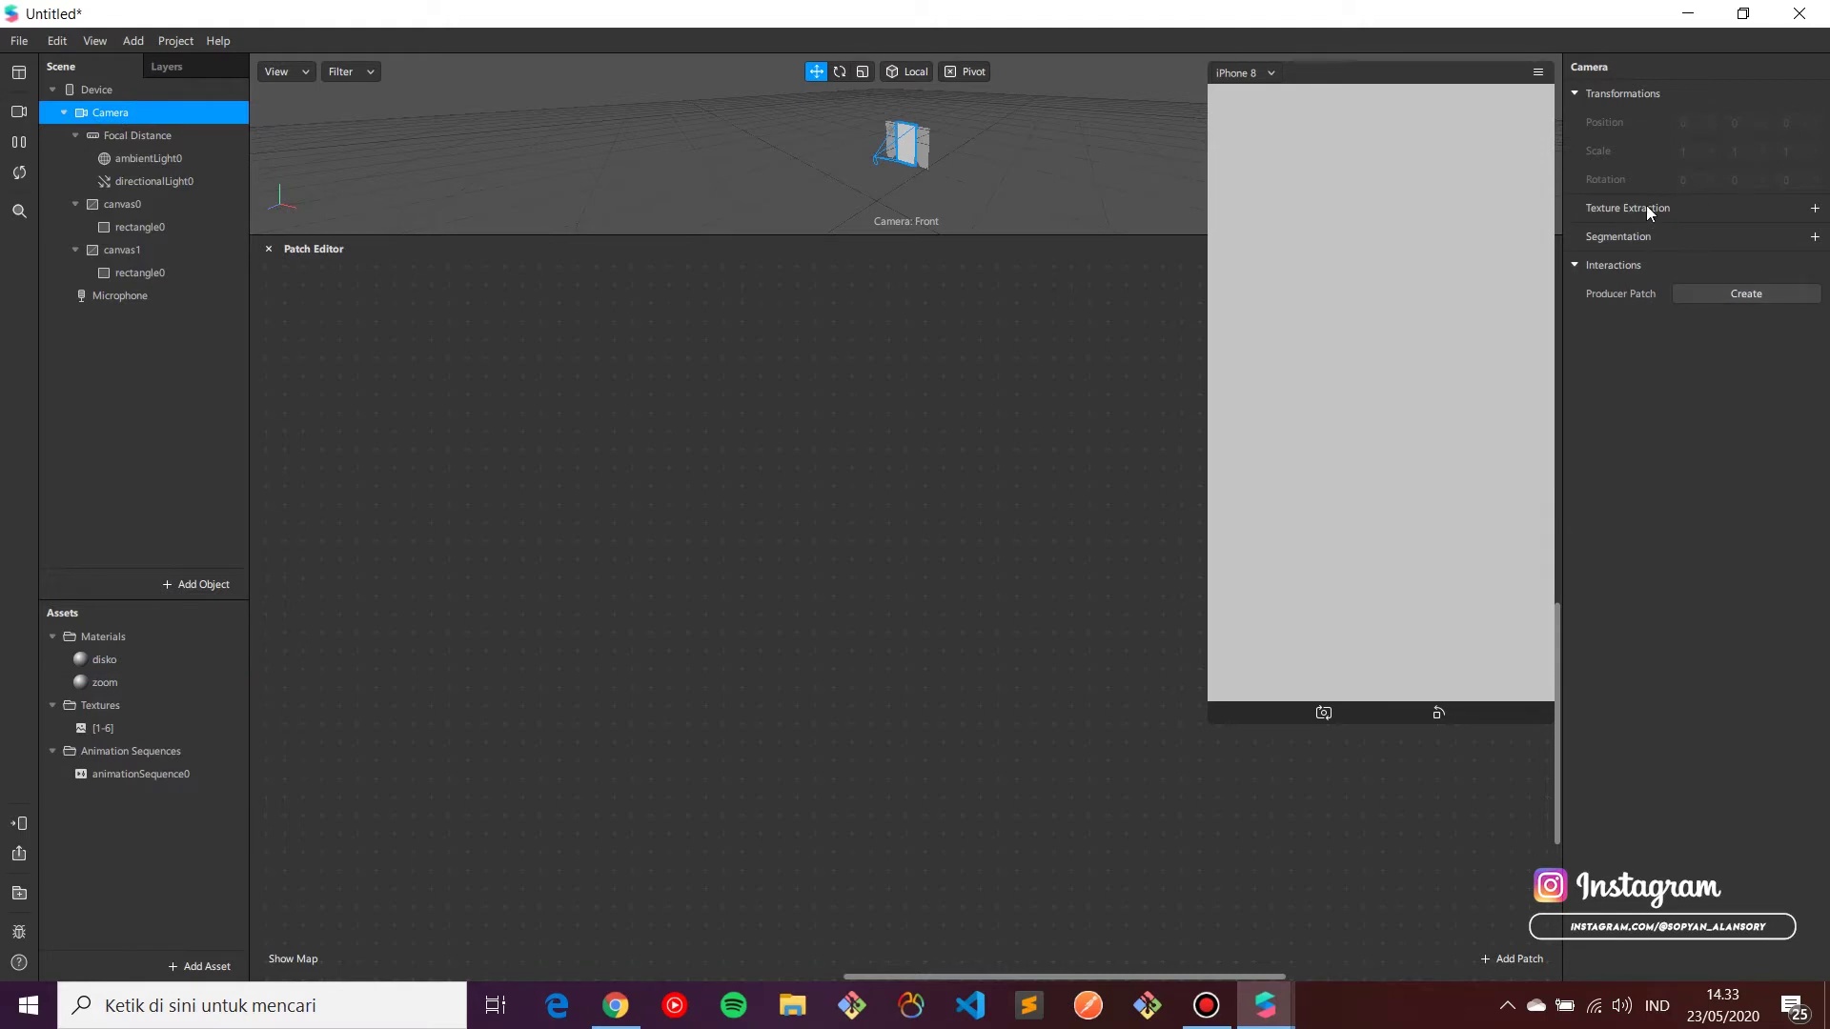
click(1815, 210)
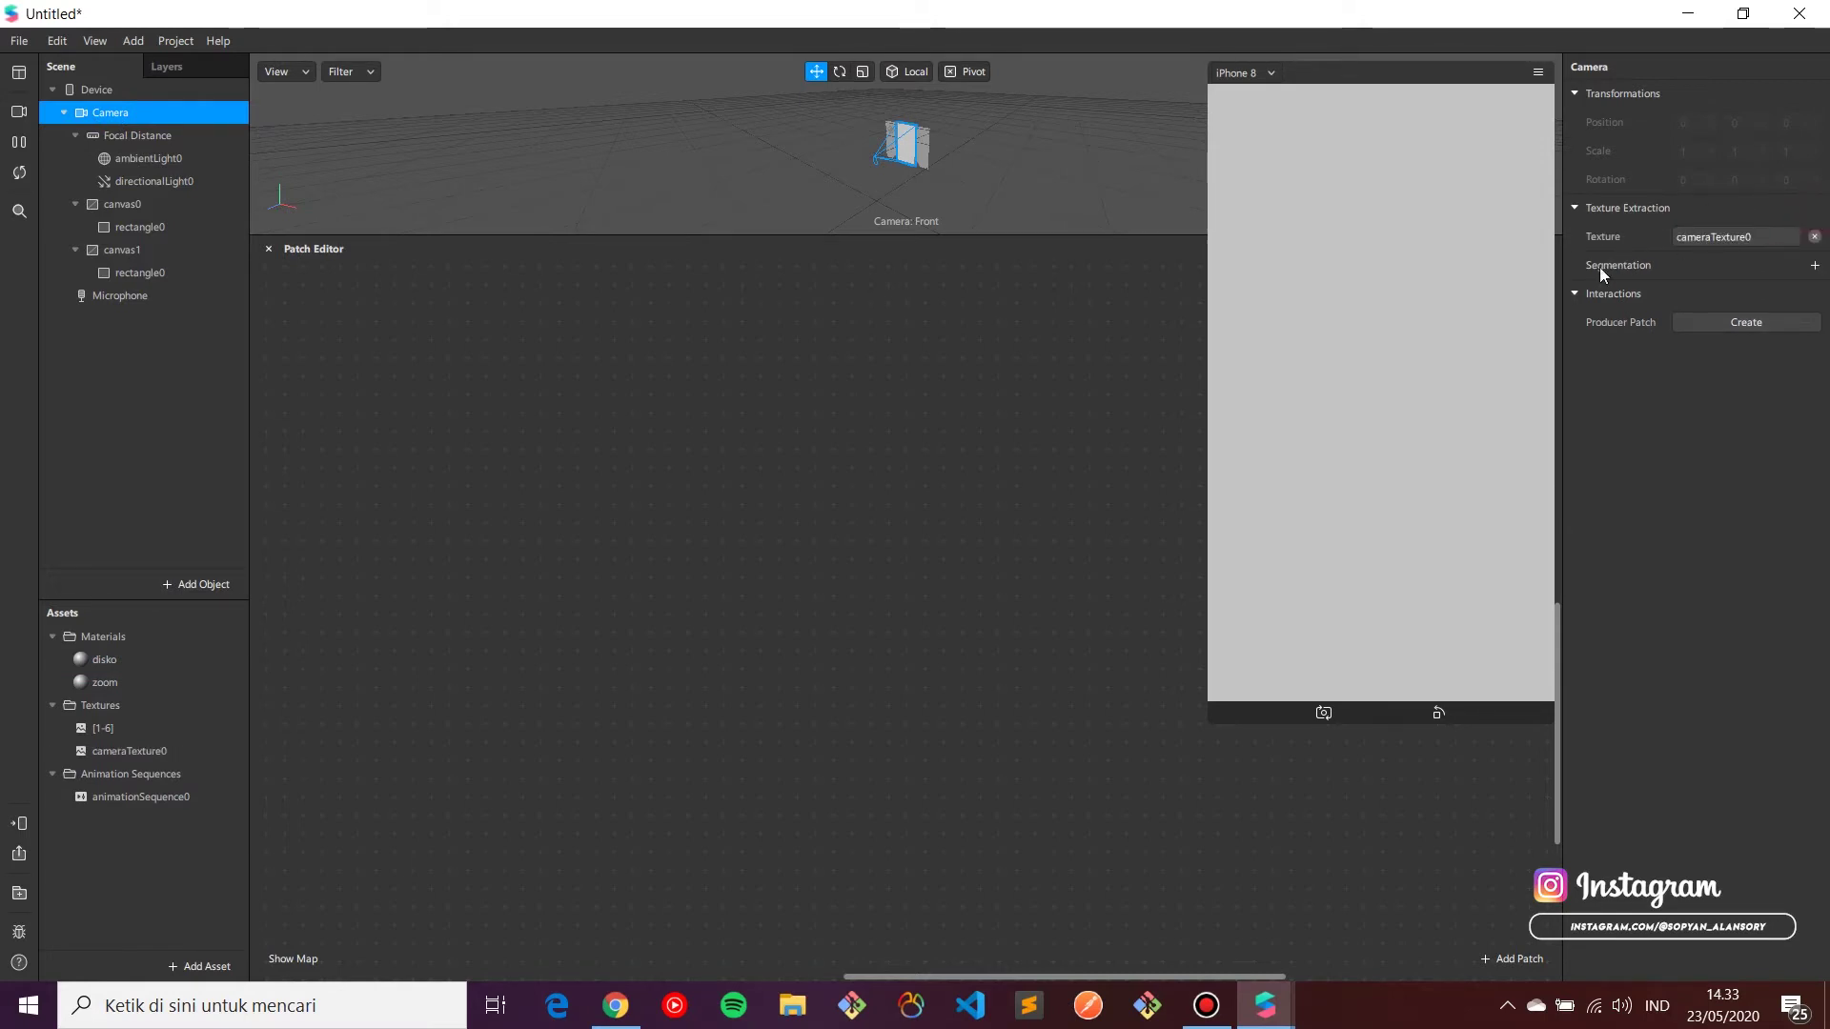
click(1814, 267)
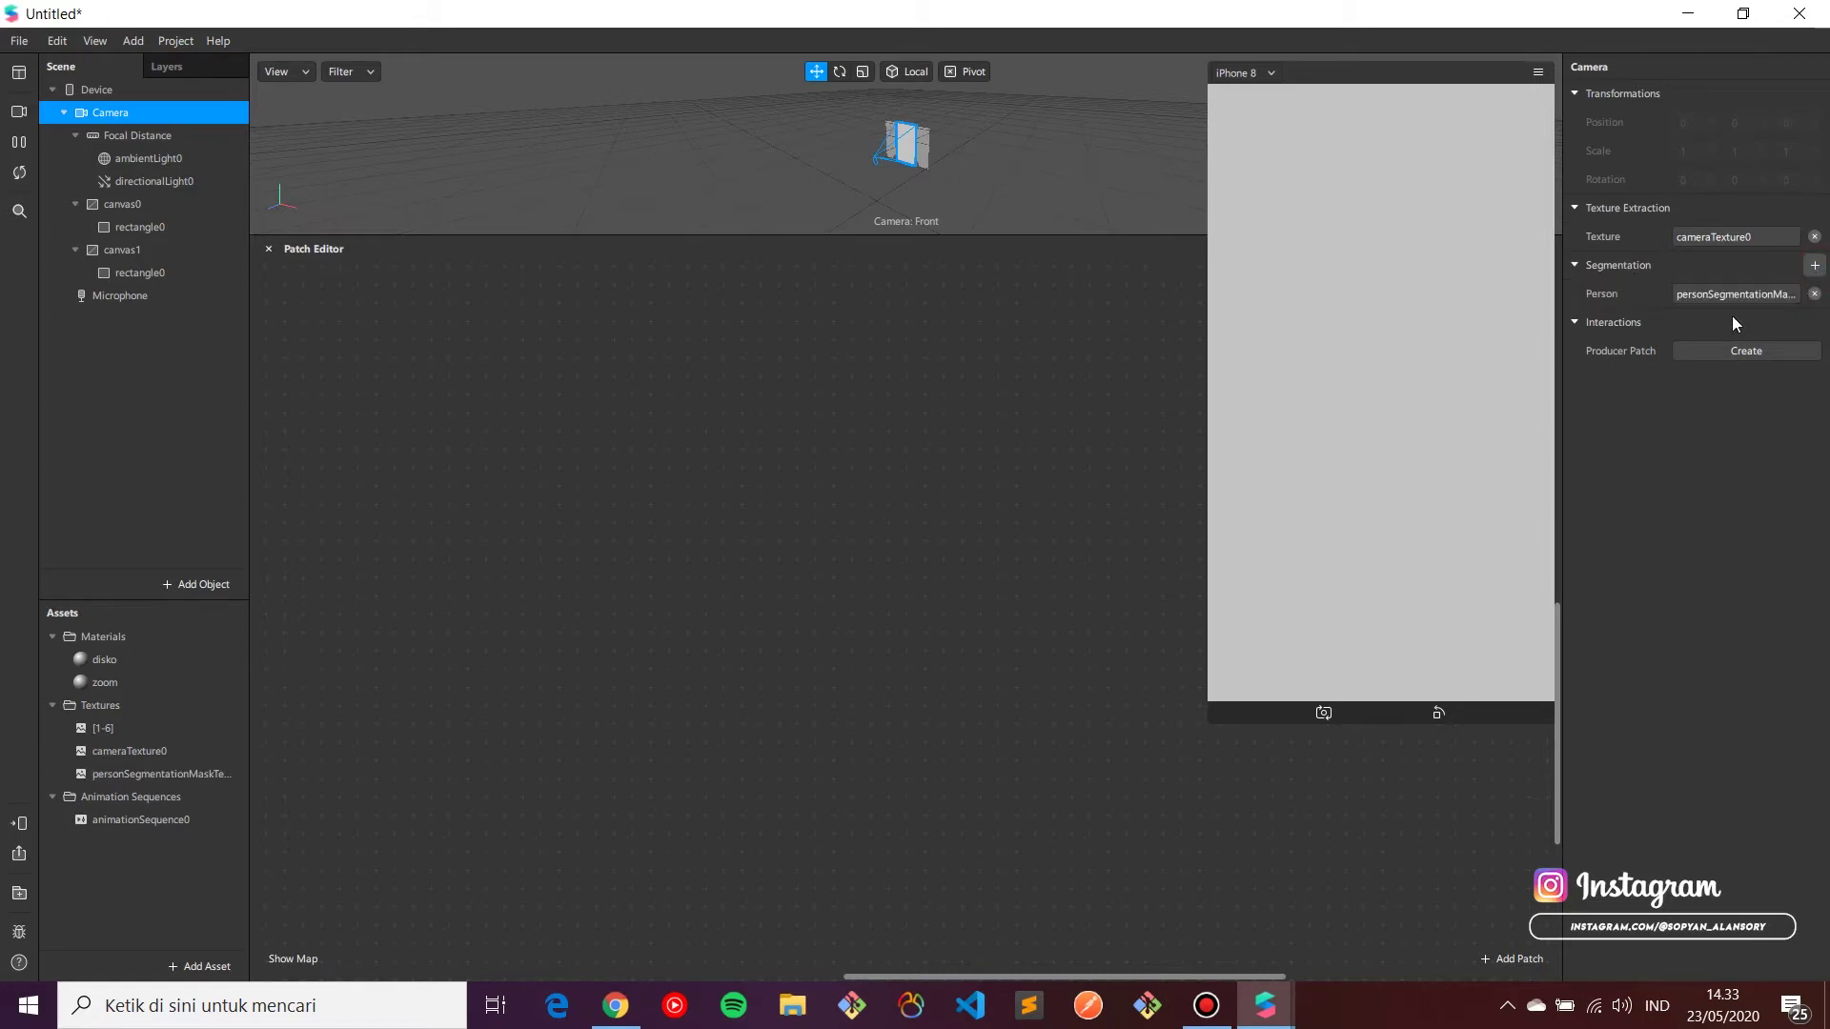
Step: Assign personSegmentationMaskTexture0 as the diffuse texture of the zoom material
click(105, 682)
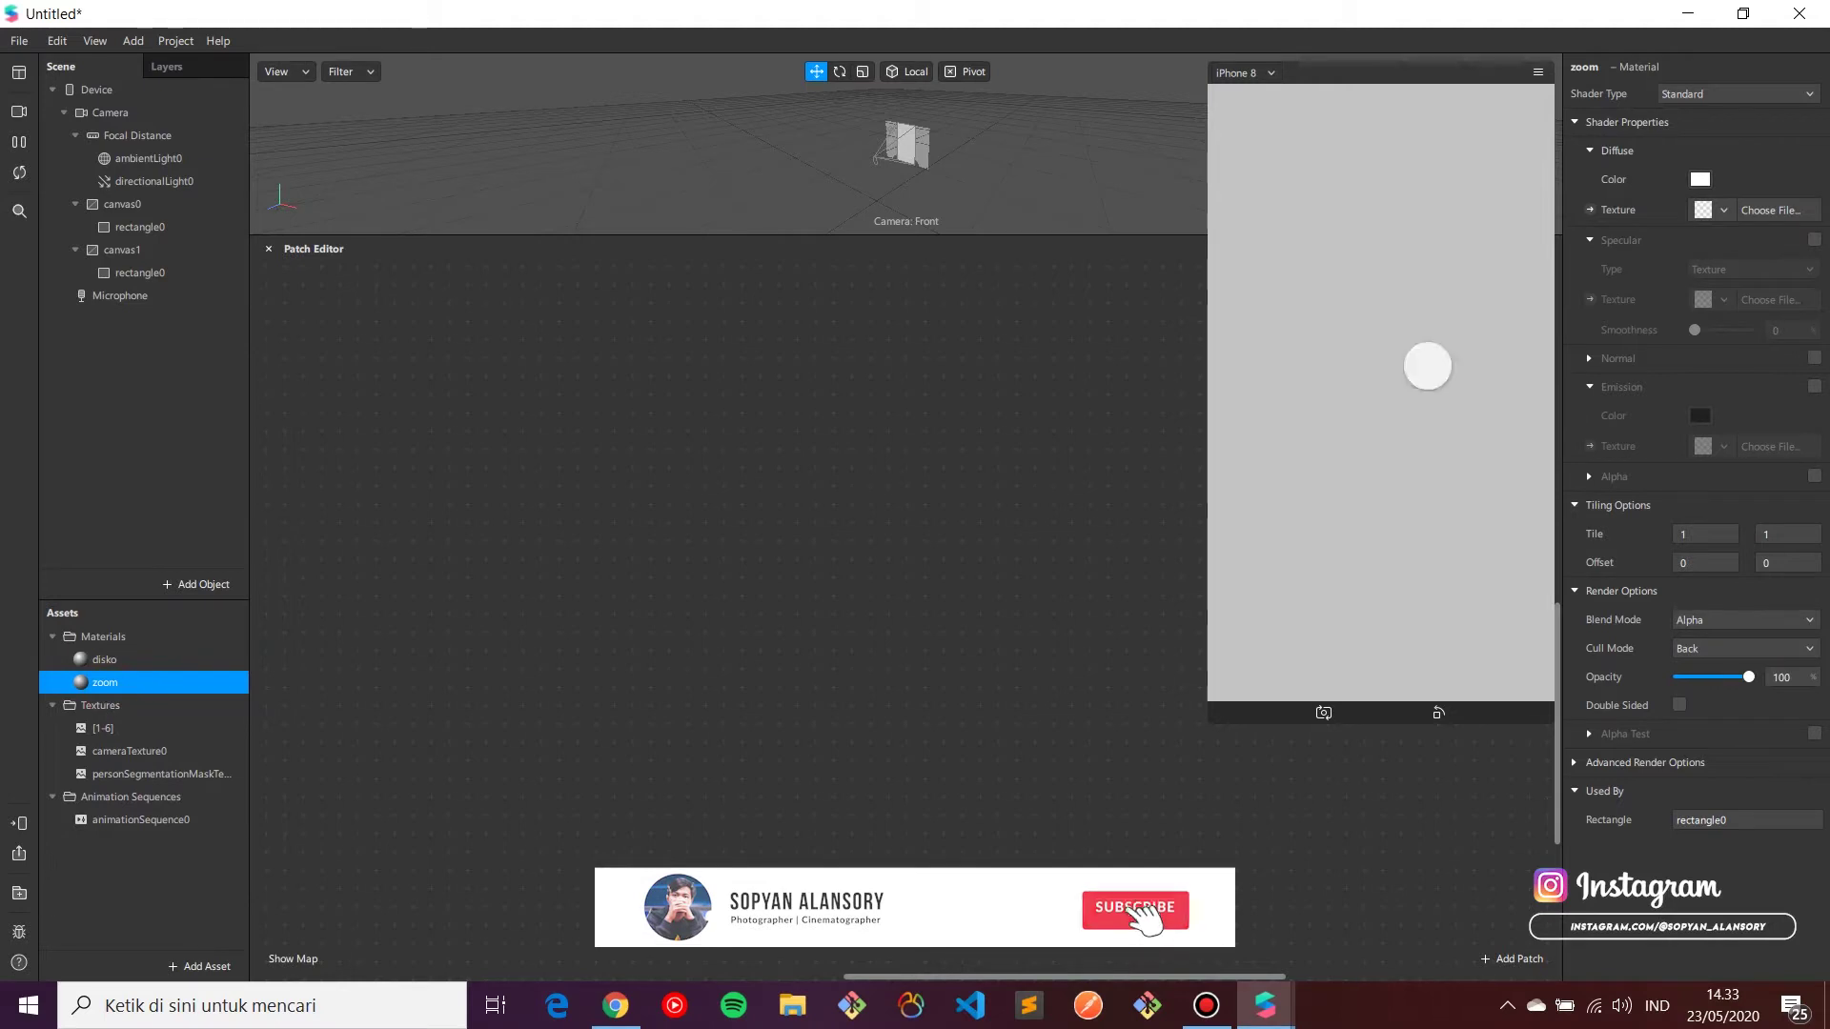
click(1723, 211)
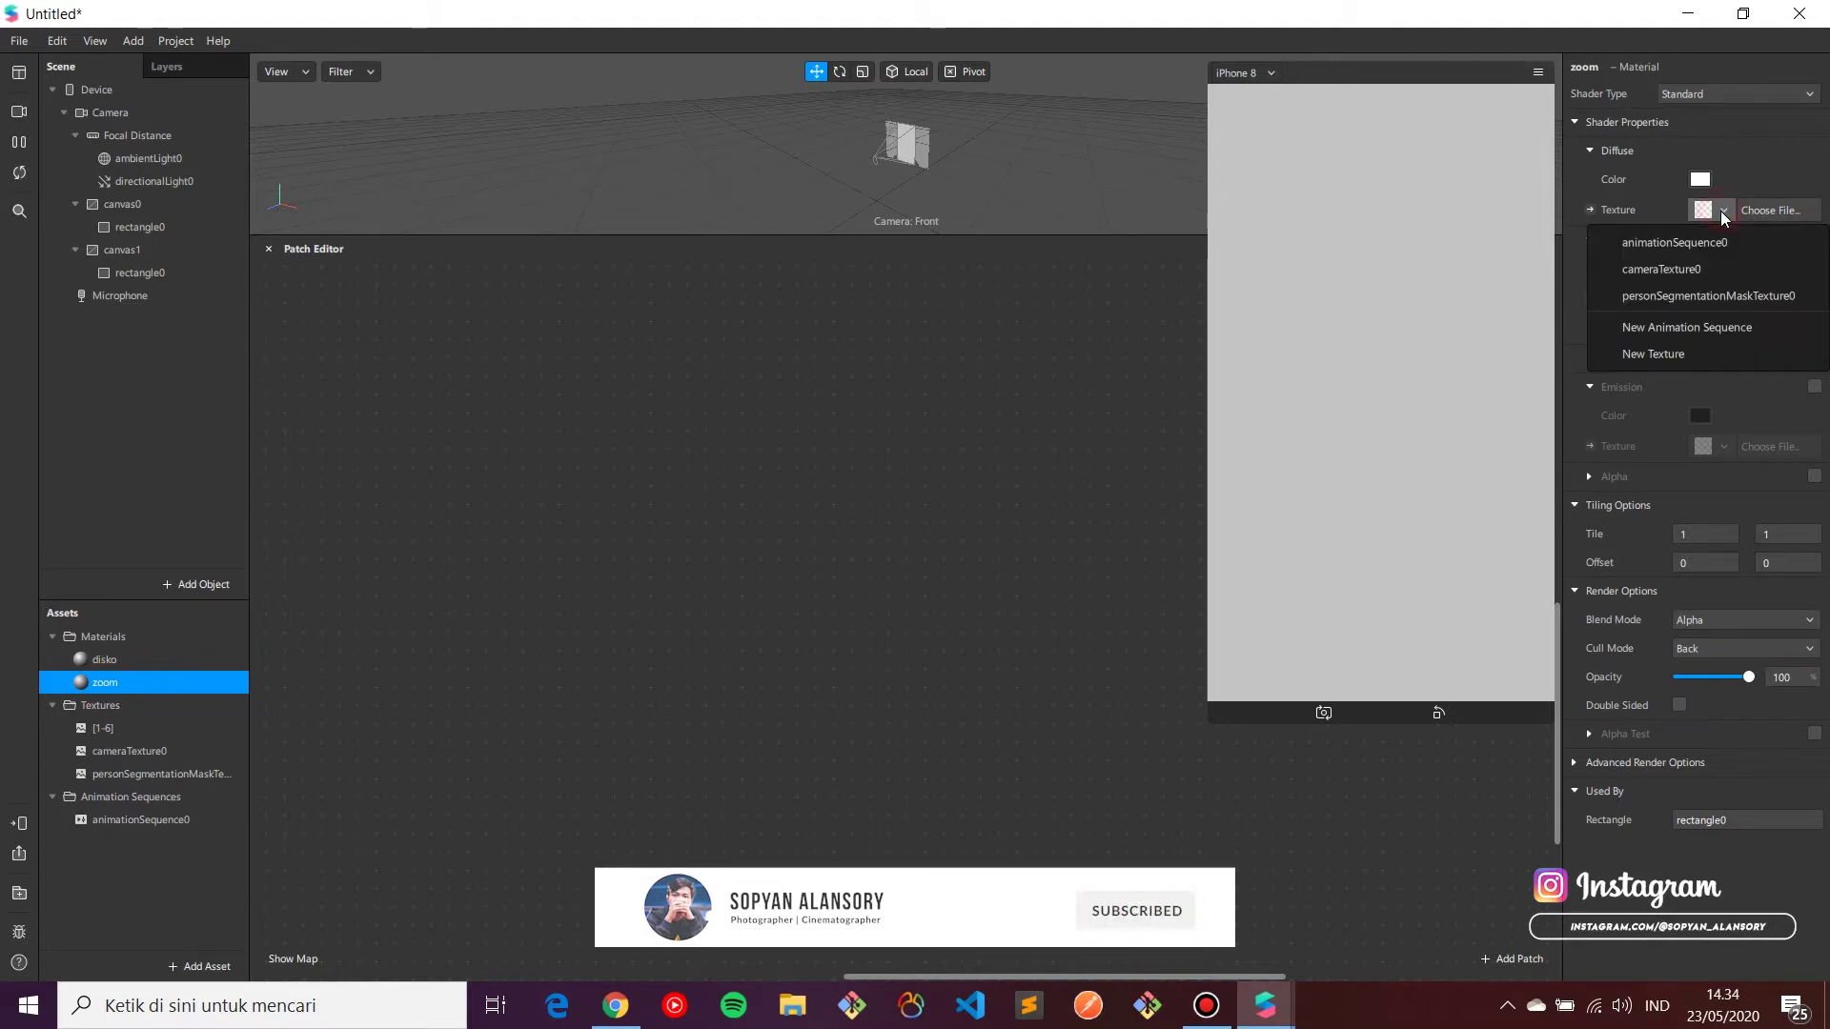
click(1669, 295)
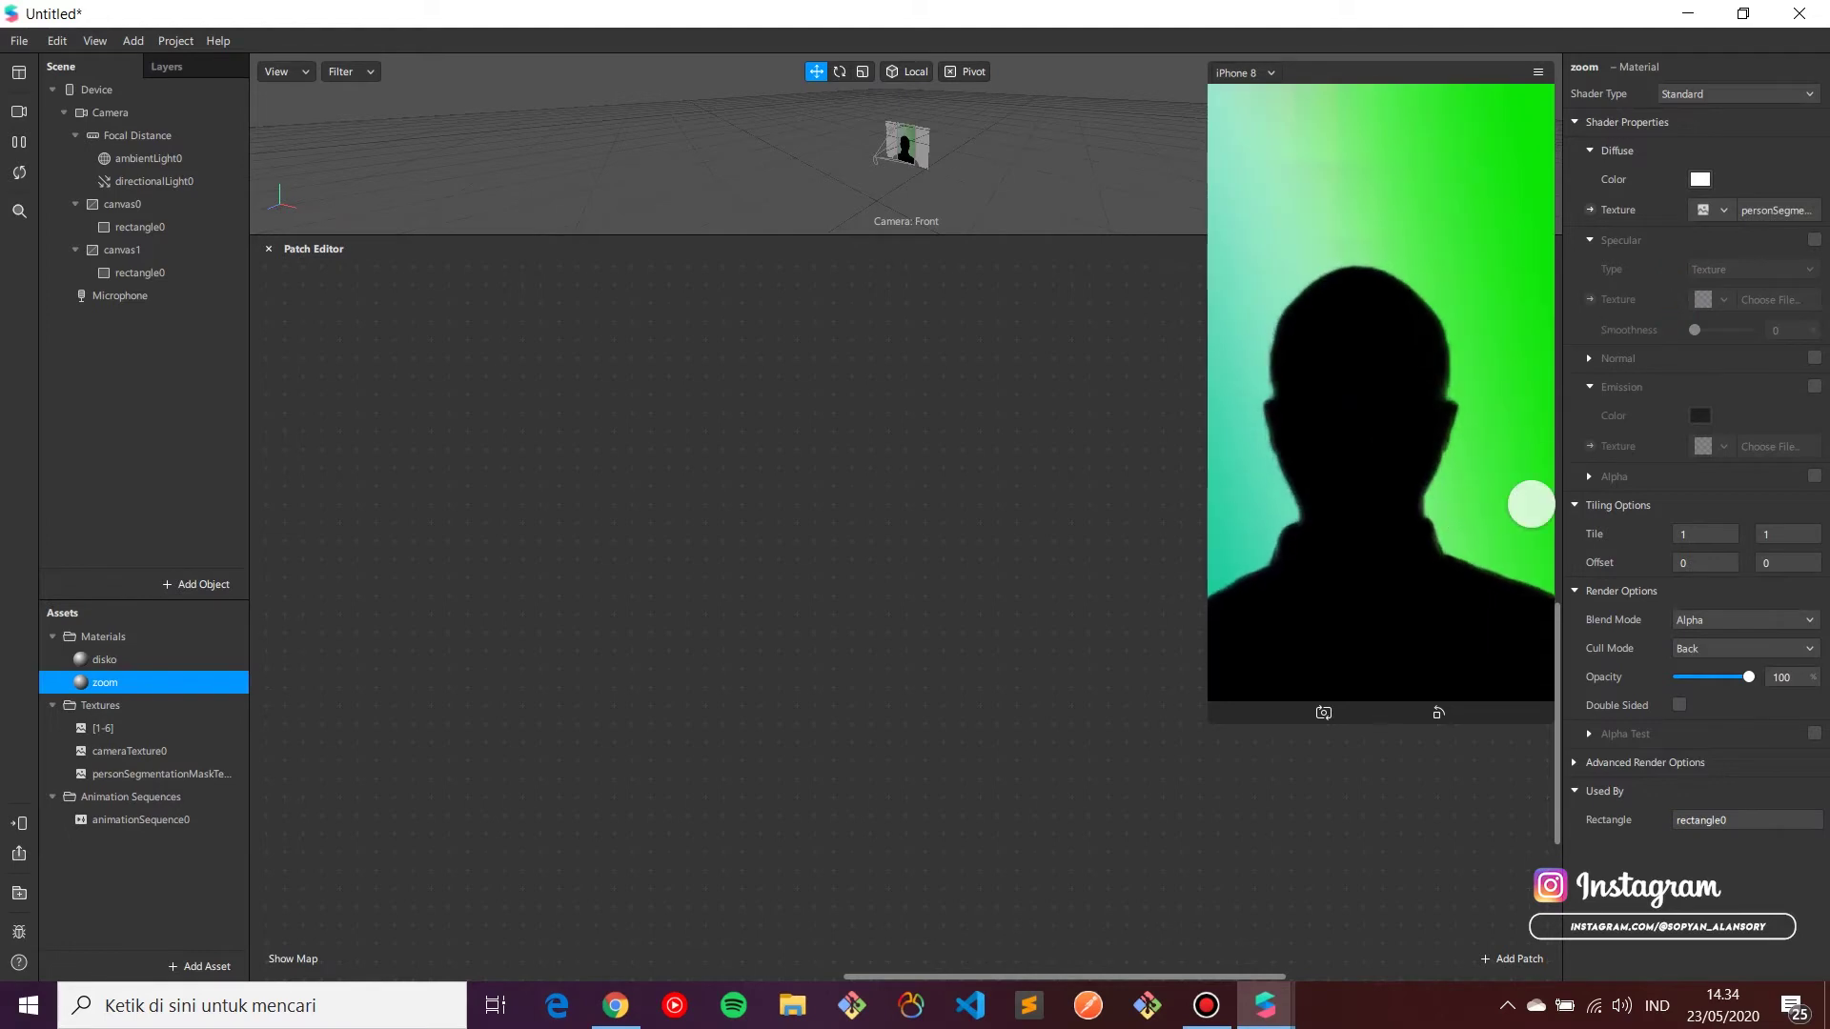
Step: Set the blend mode of the zoom material to Add
click(1725, 625)
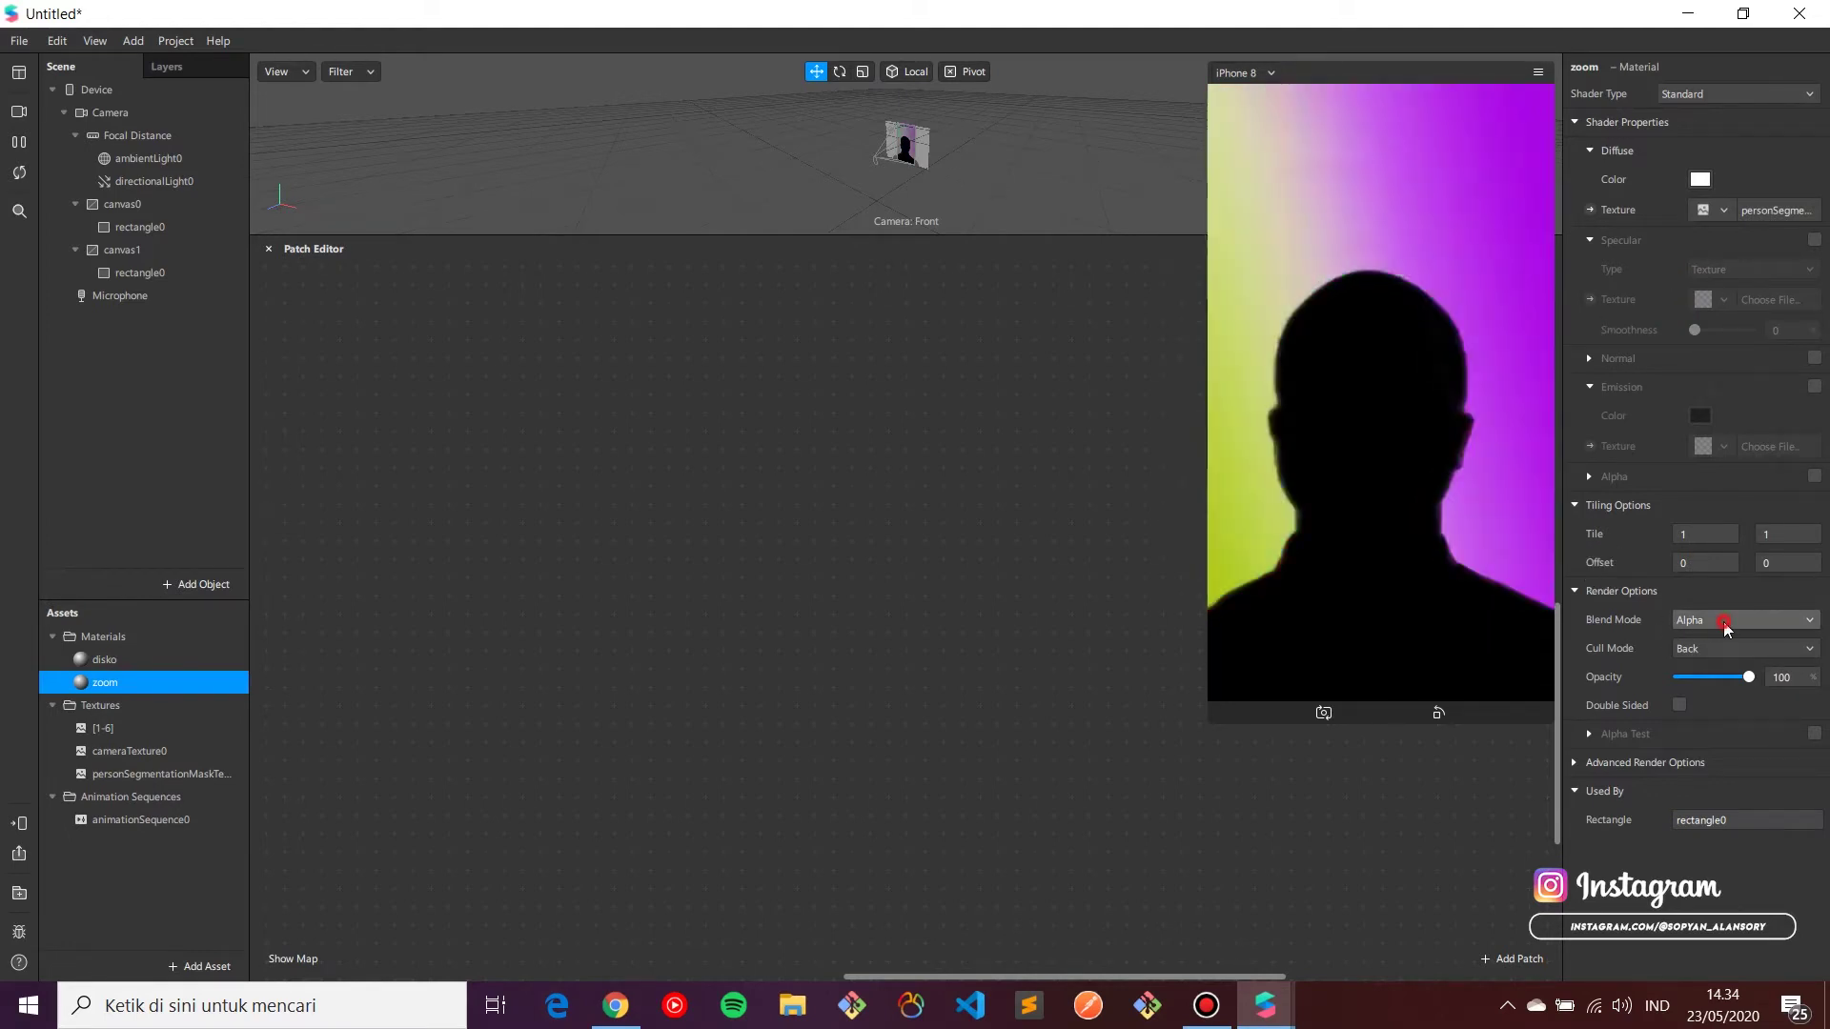
click(1723, 625)
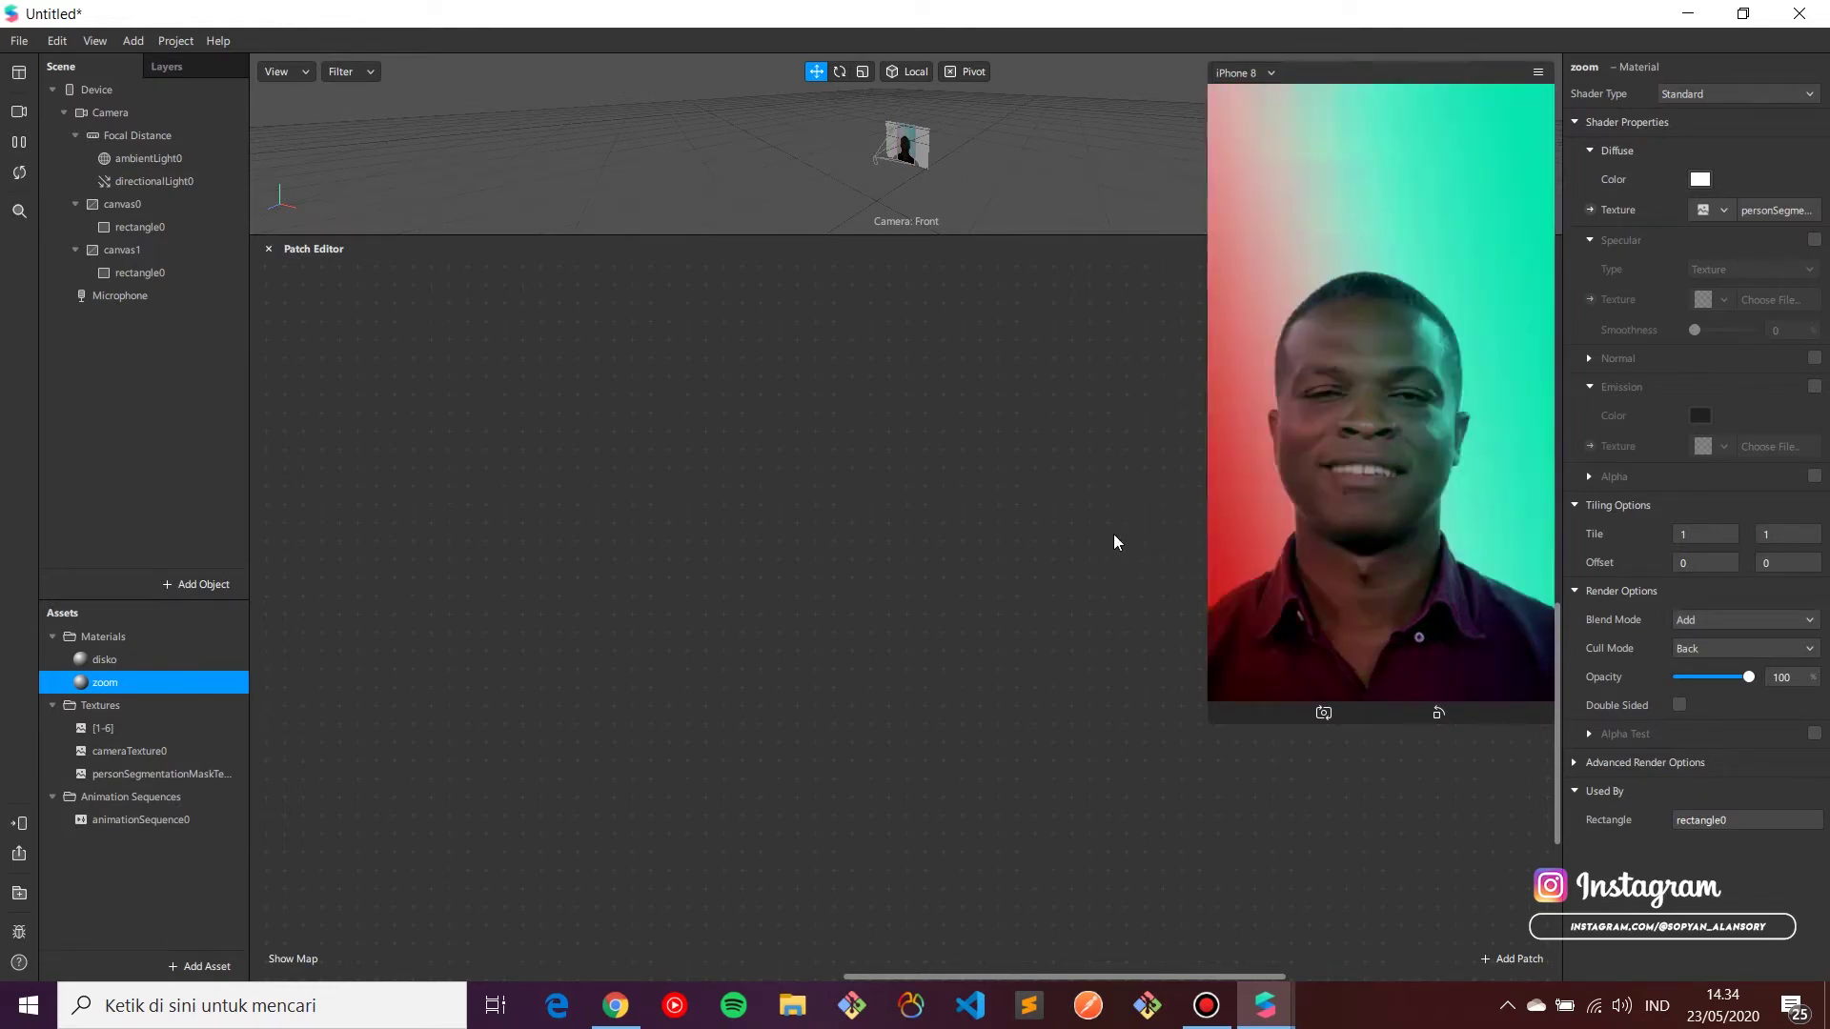
Step: Add a Screen Tap patch to the Patch Editor and place it at the start of the graph
double_click(437, 562)
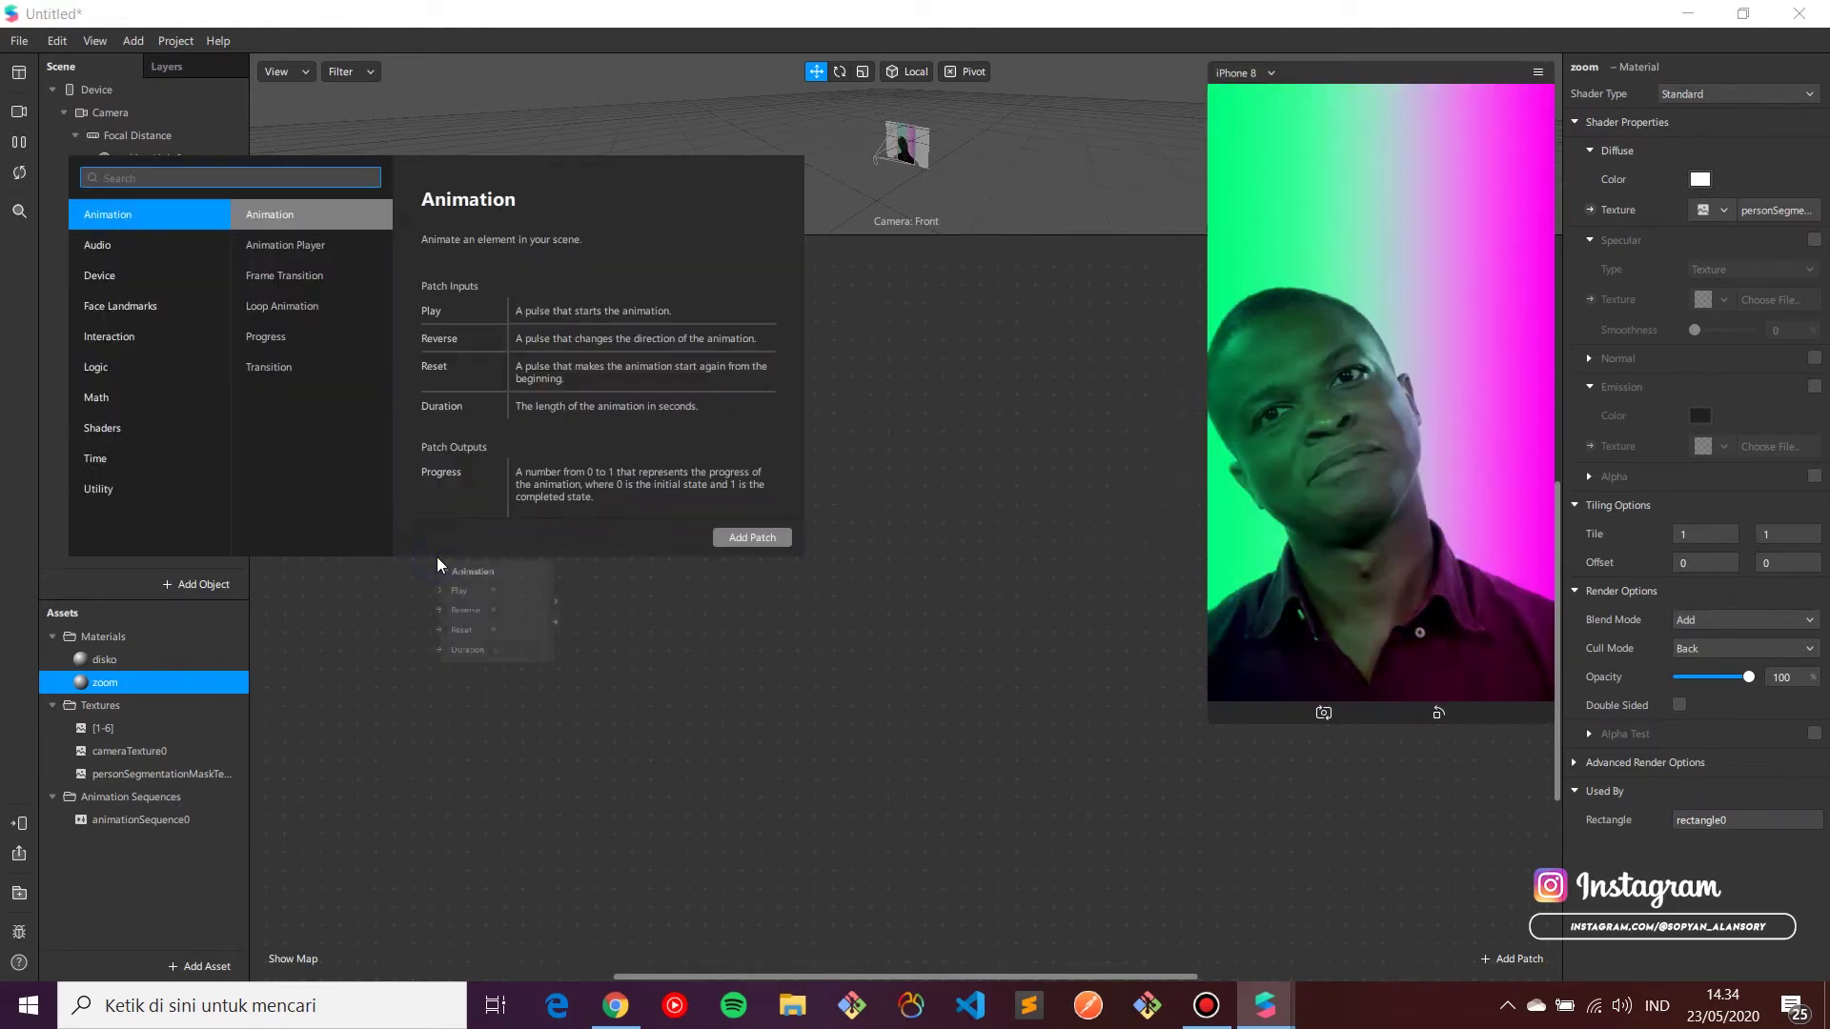
text(scr)
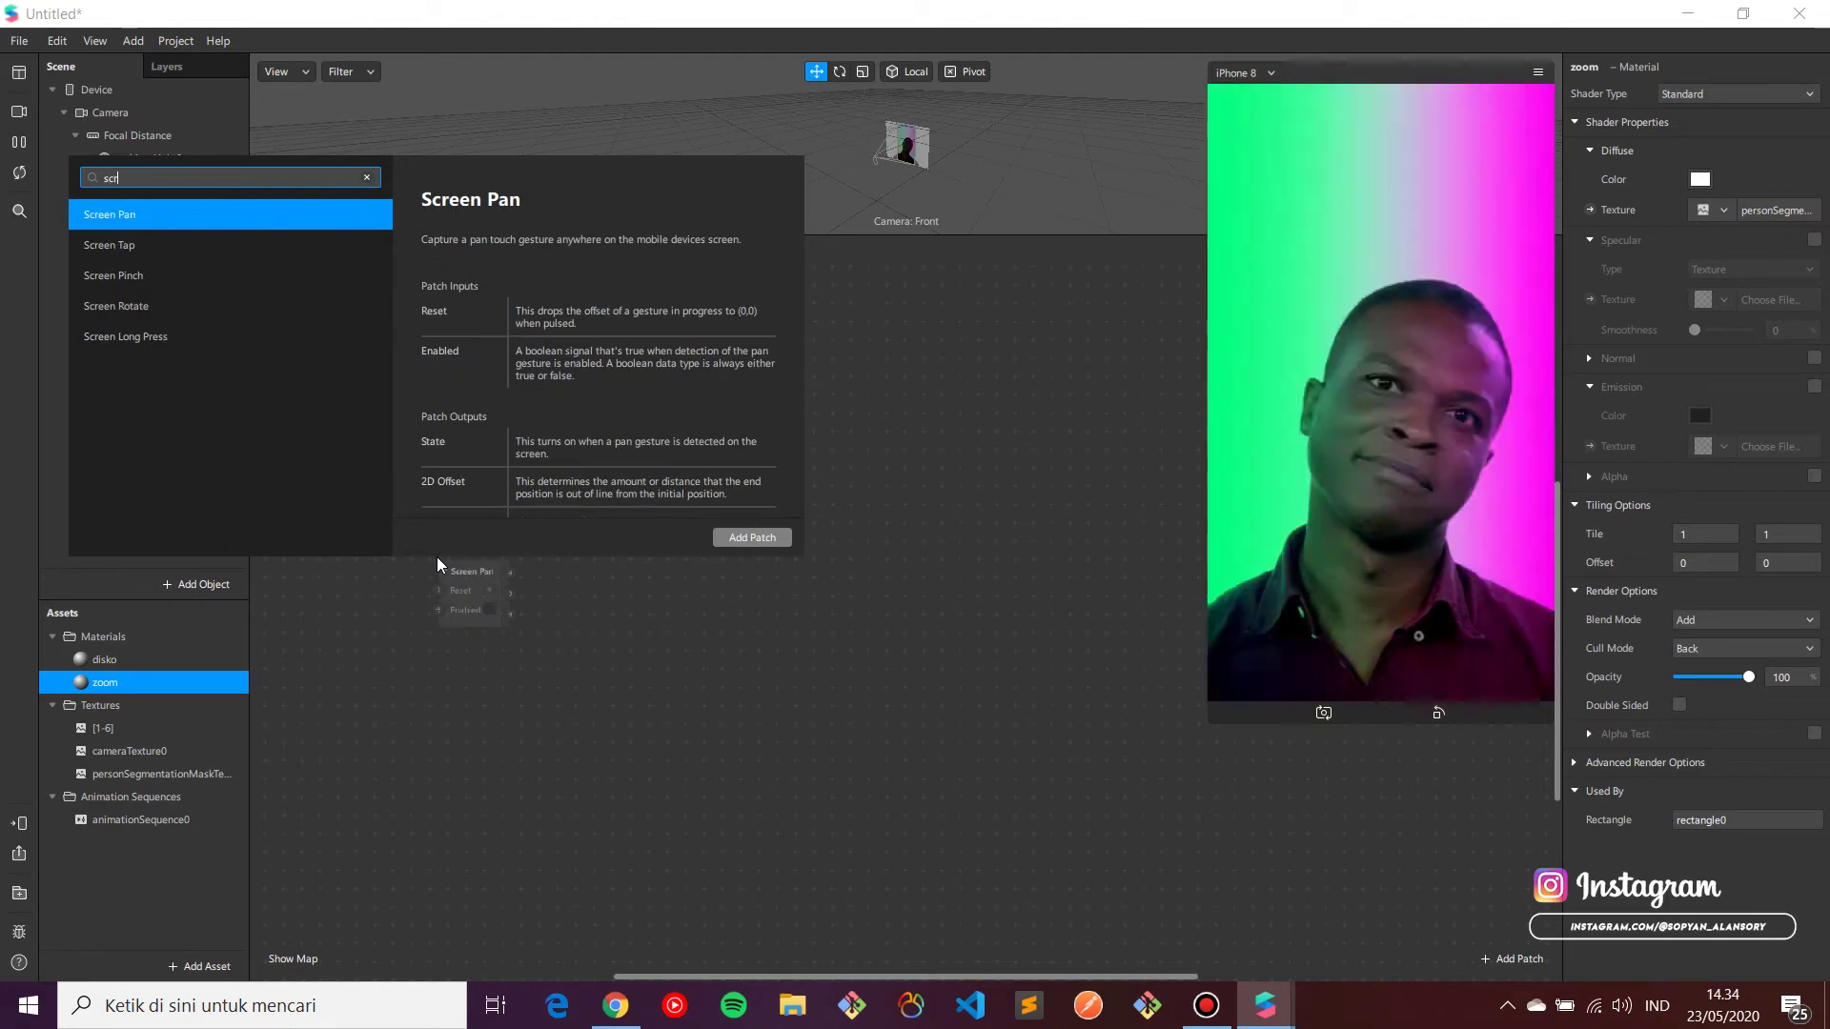
double_click(225, 249)
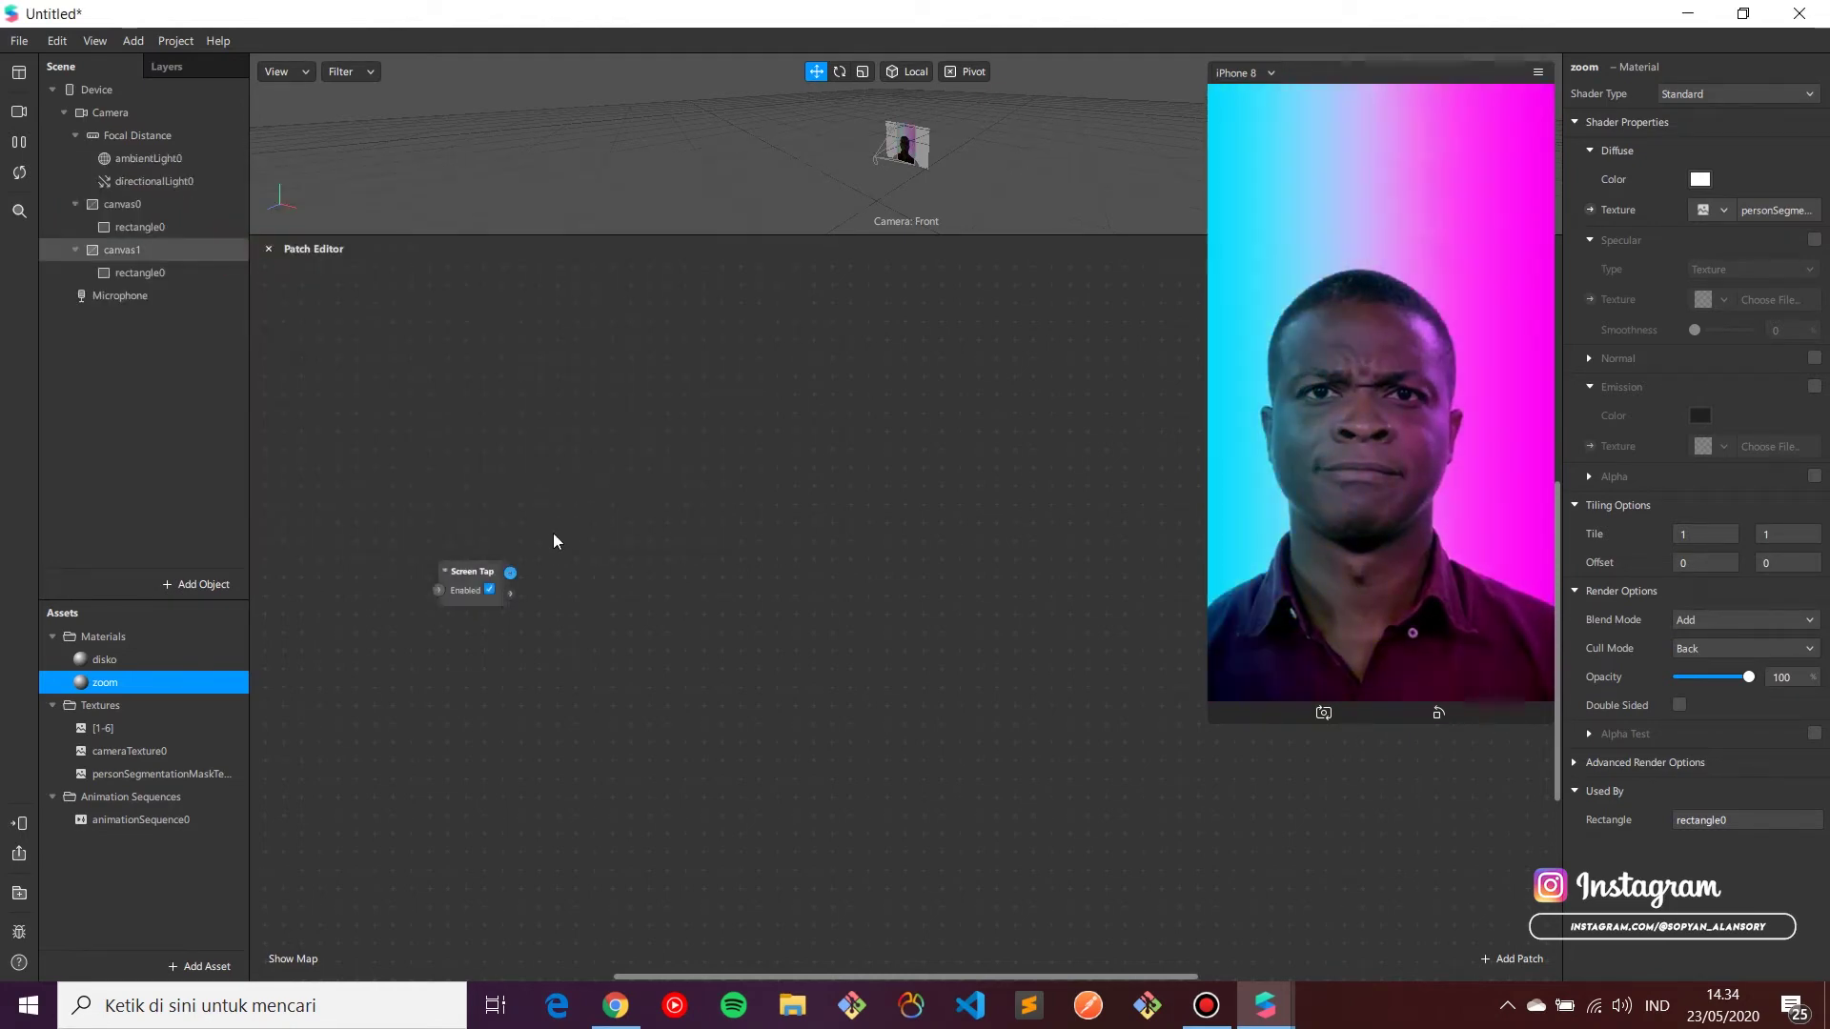
drag(466, 570, 402, 439)
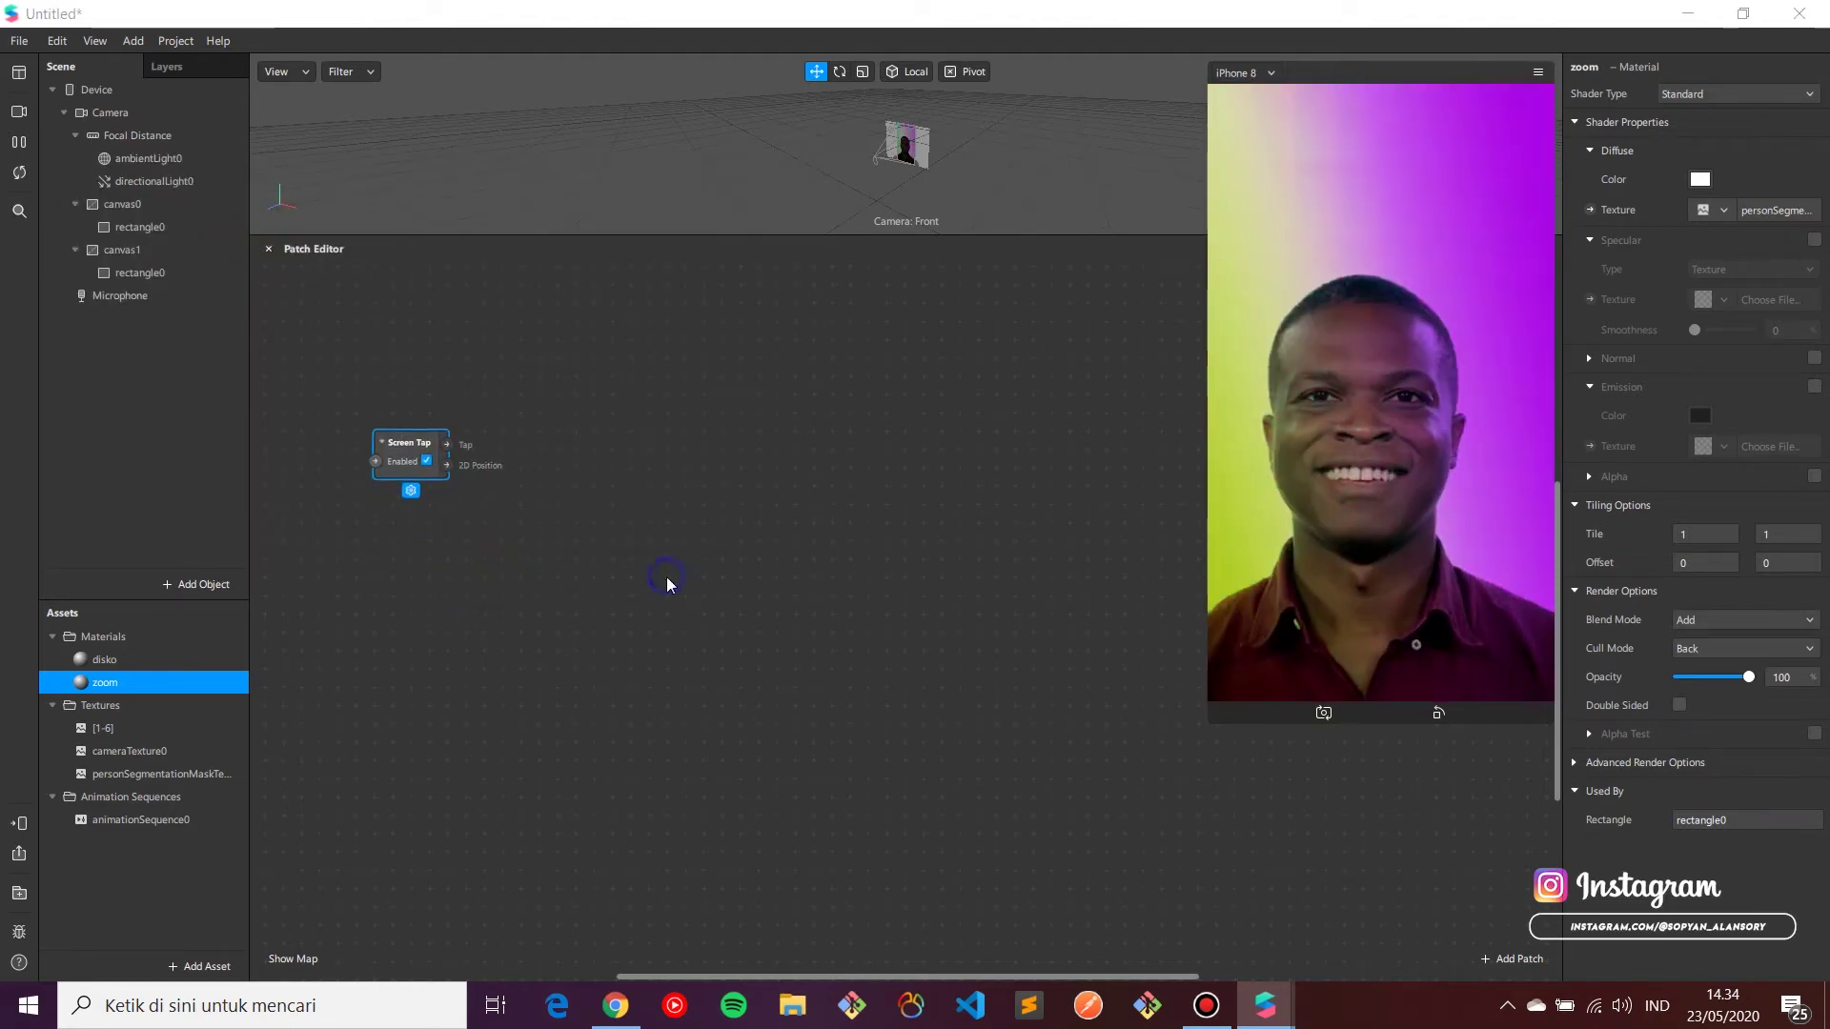
Step: Add a Counter patch and place it beside the Screen Tap patch
double_click(667, 579)
text(coun)
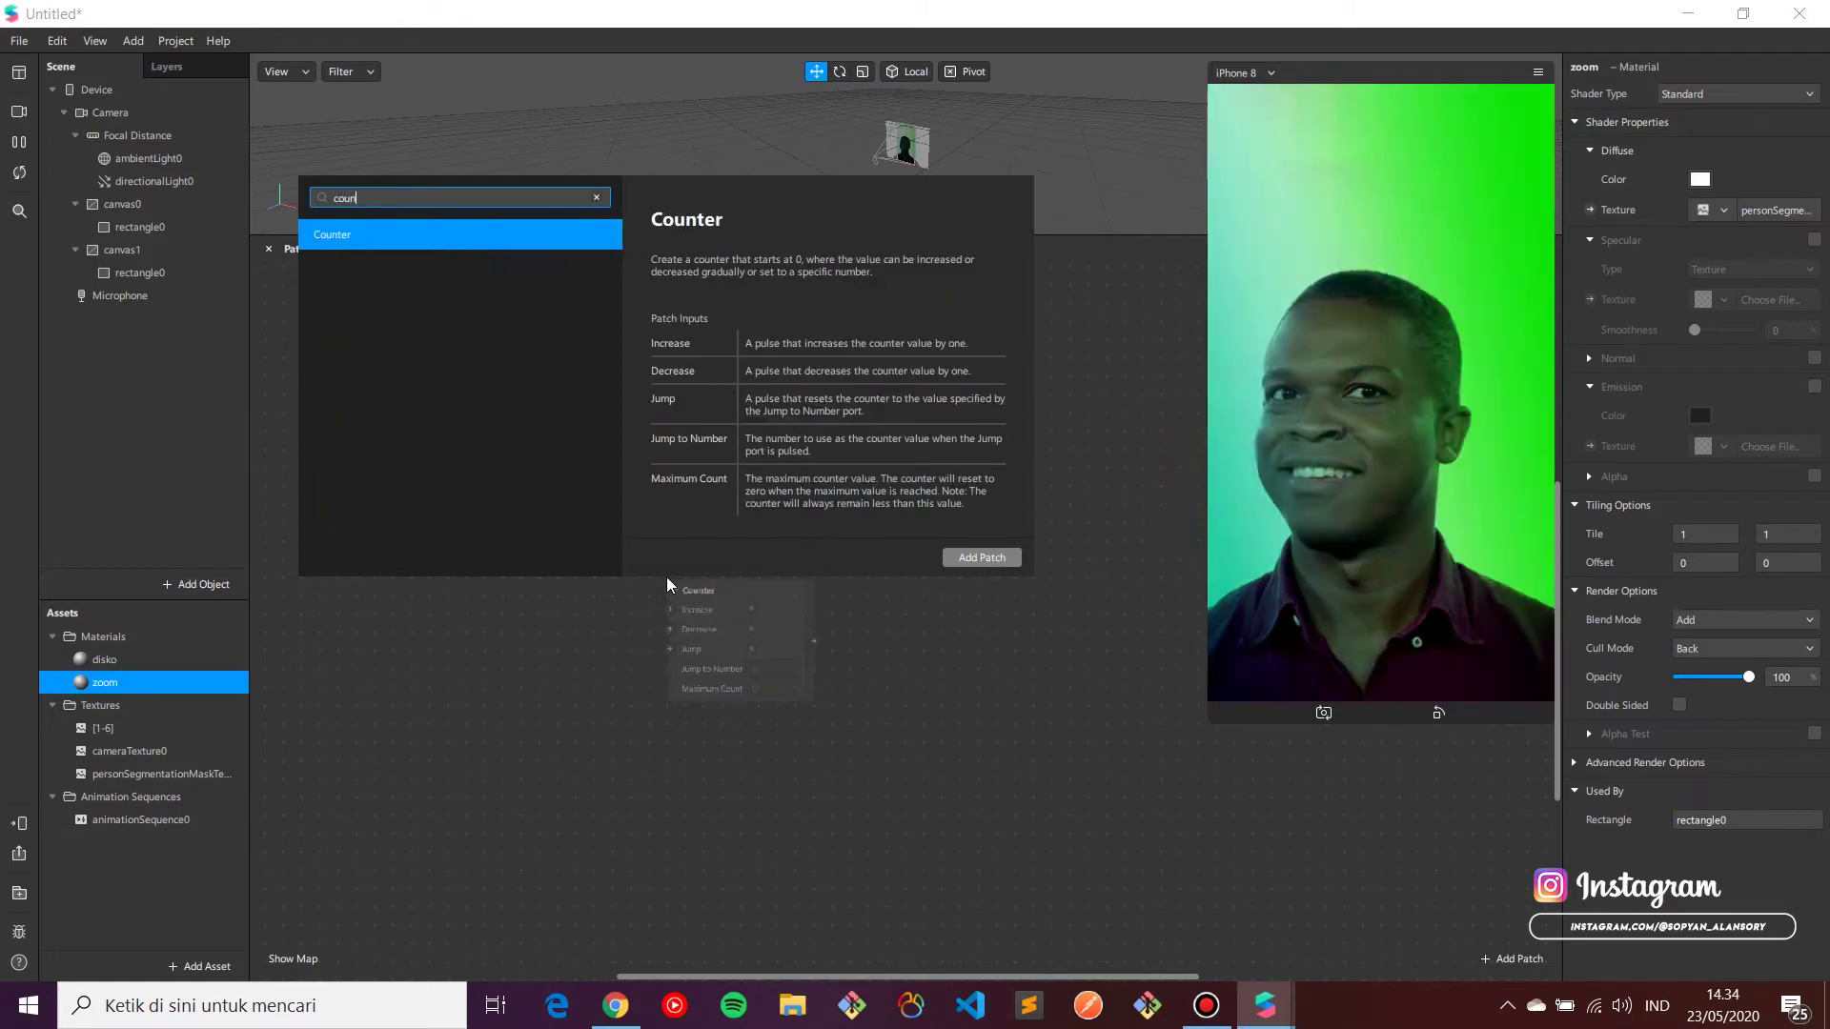
double_click(541, 225)
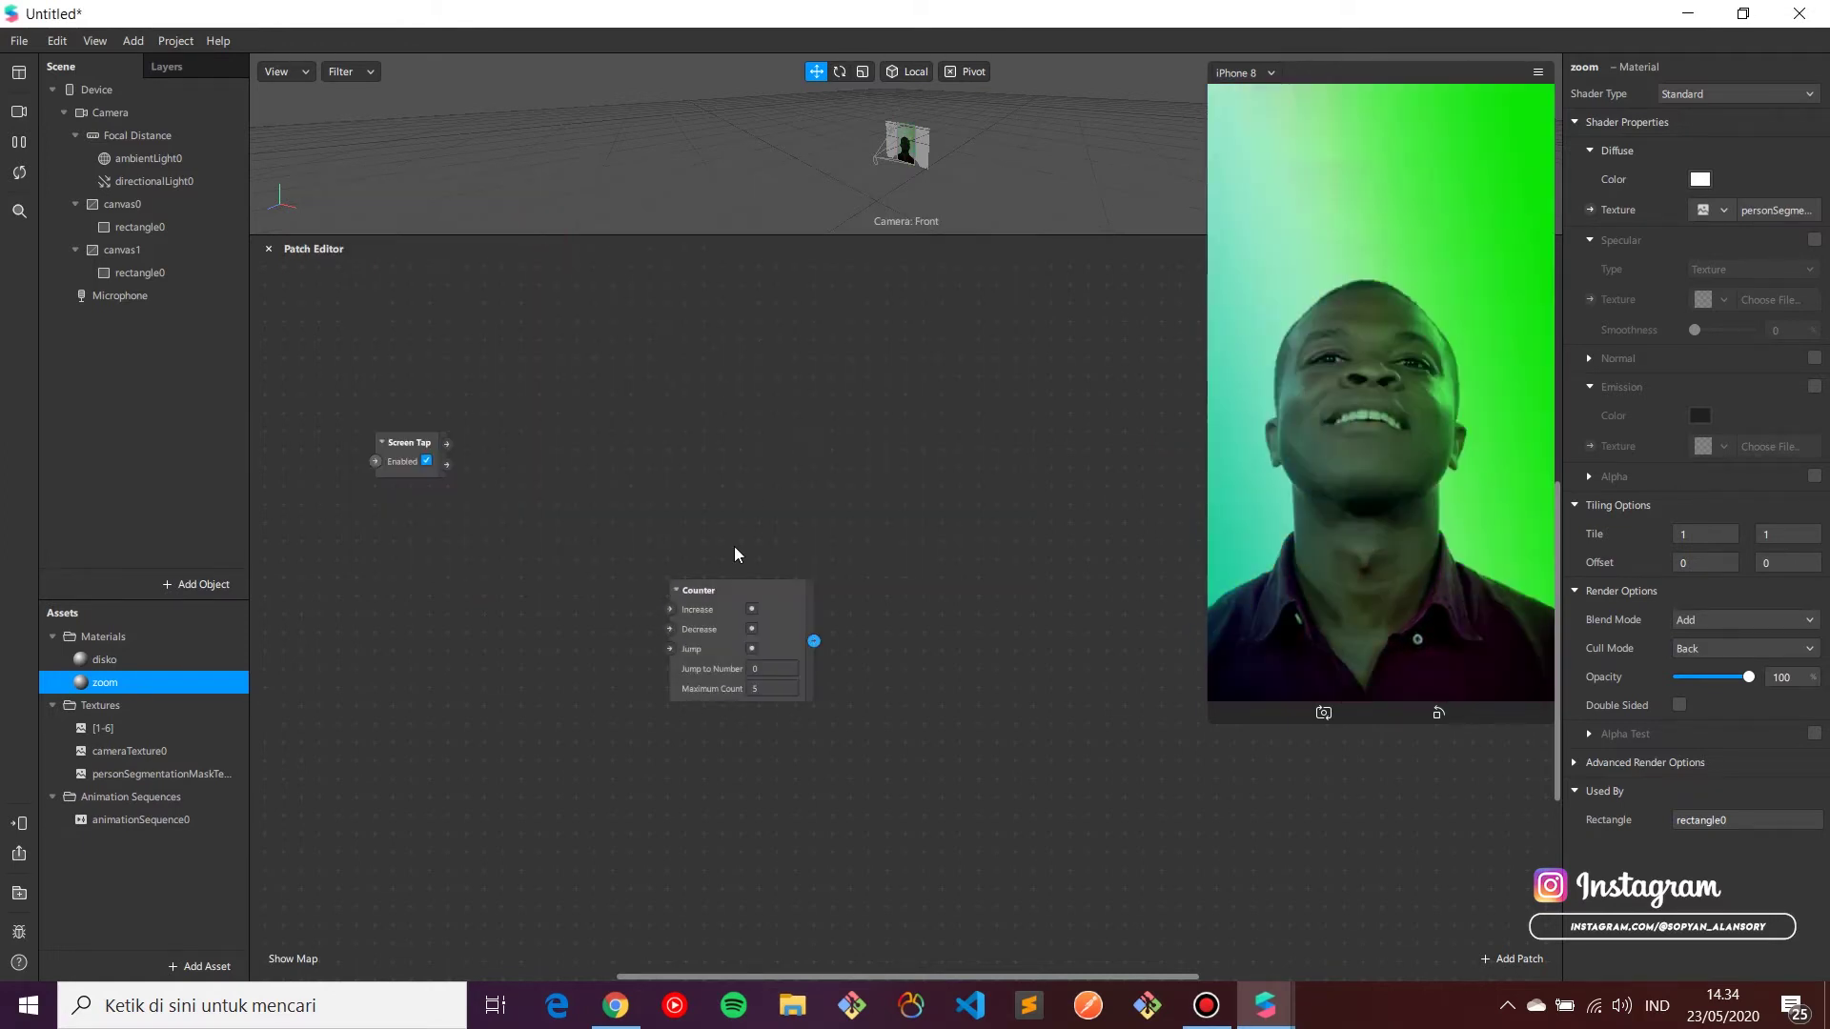
drag(705, 590, 649, 423)
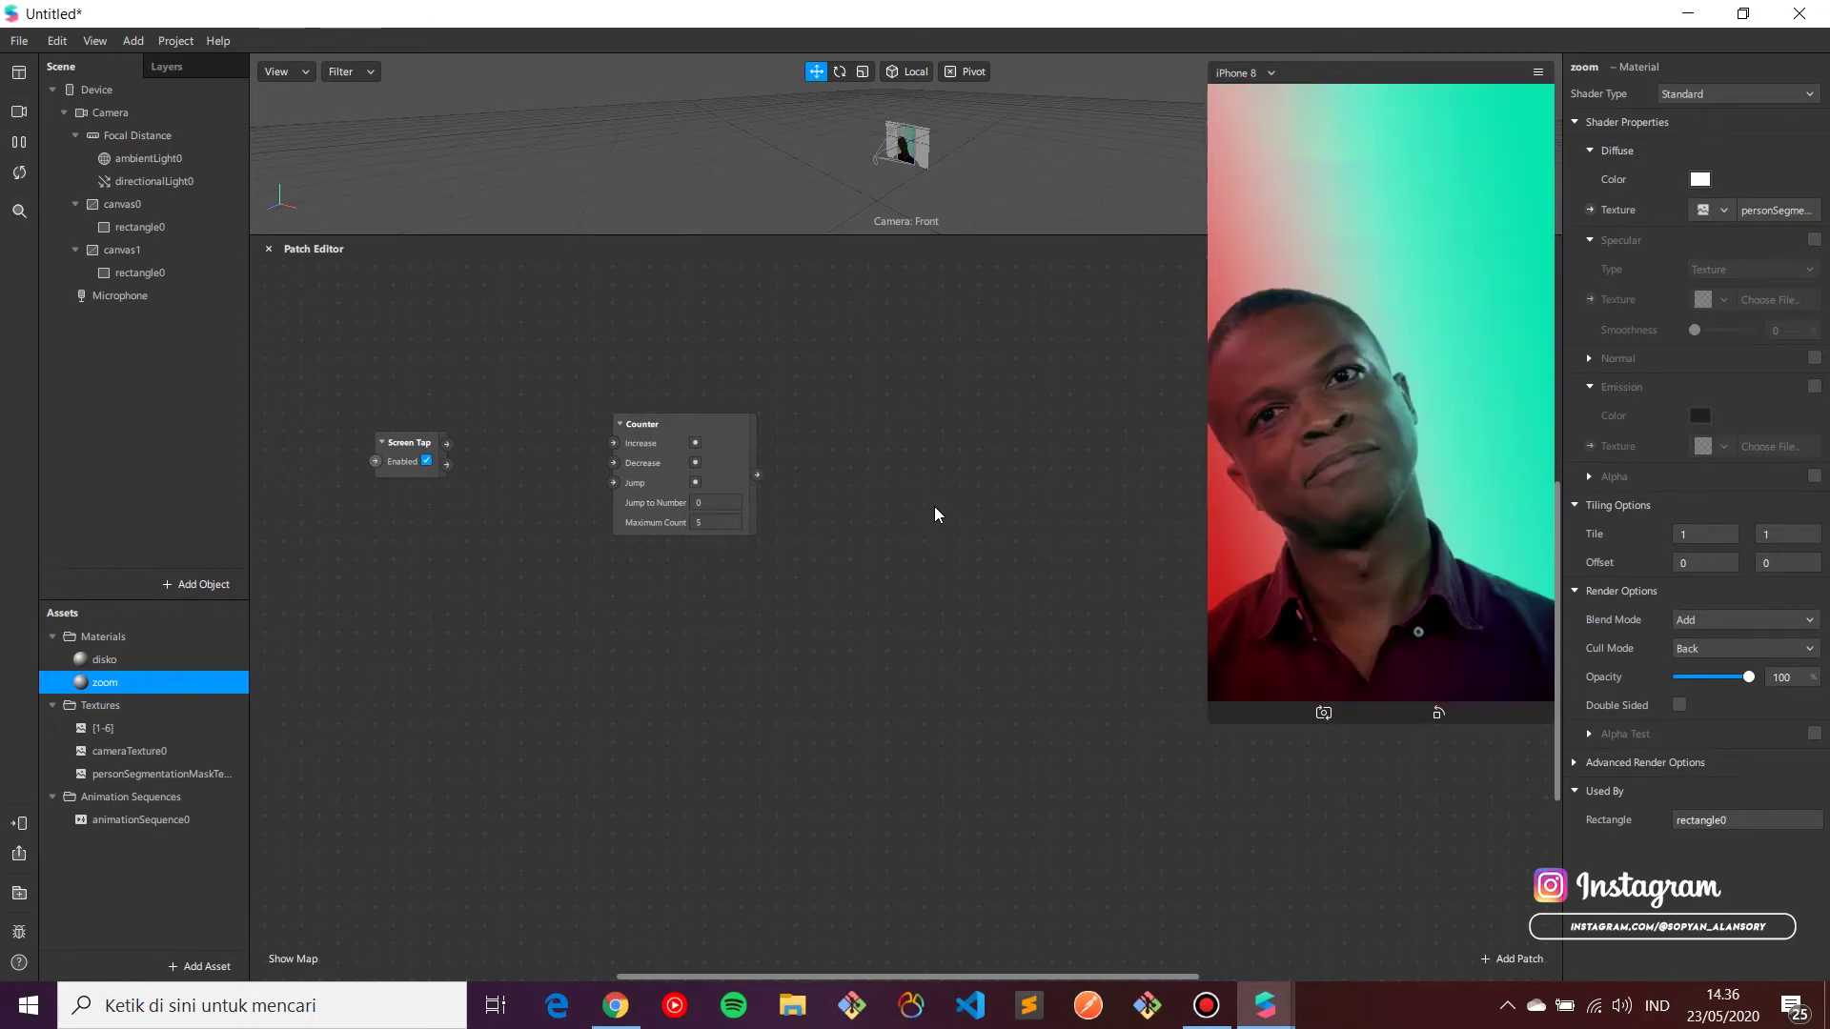
Step: Add an Equals Exactly patch, duplicate it, and arrange the two copies one above the other beyond the Counter
double_click(935, 512)
text(equ)
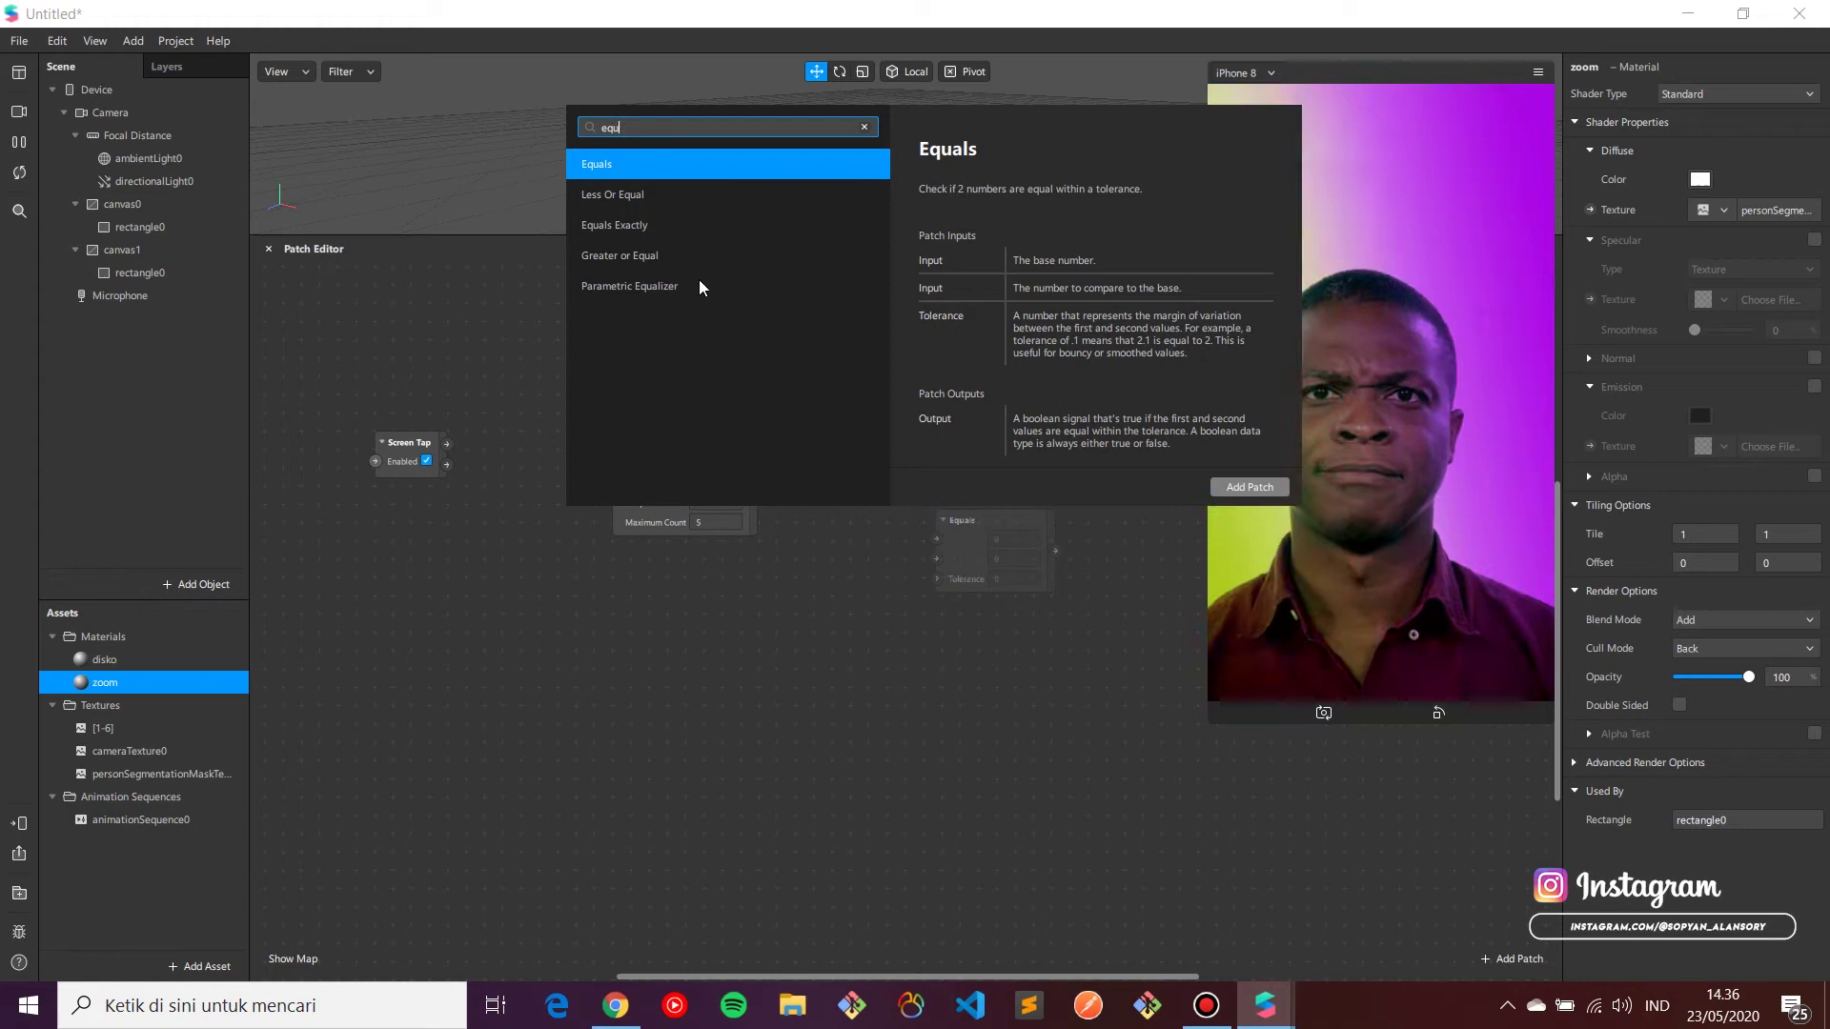
double_click(672, 227)
drag(979, 524, 967, 428)
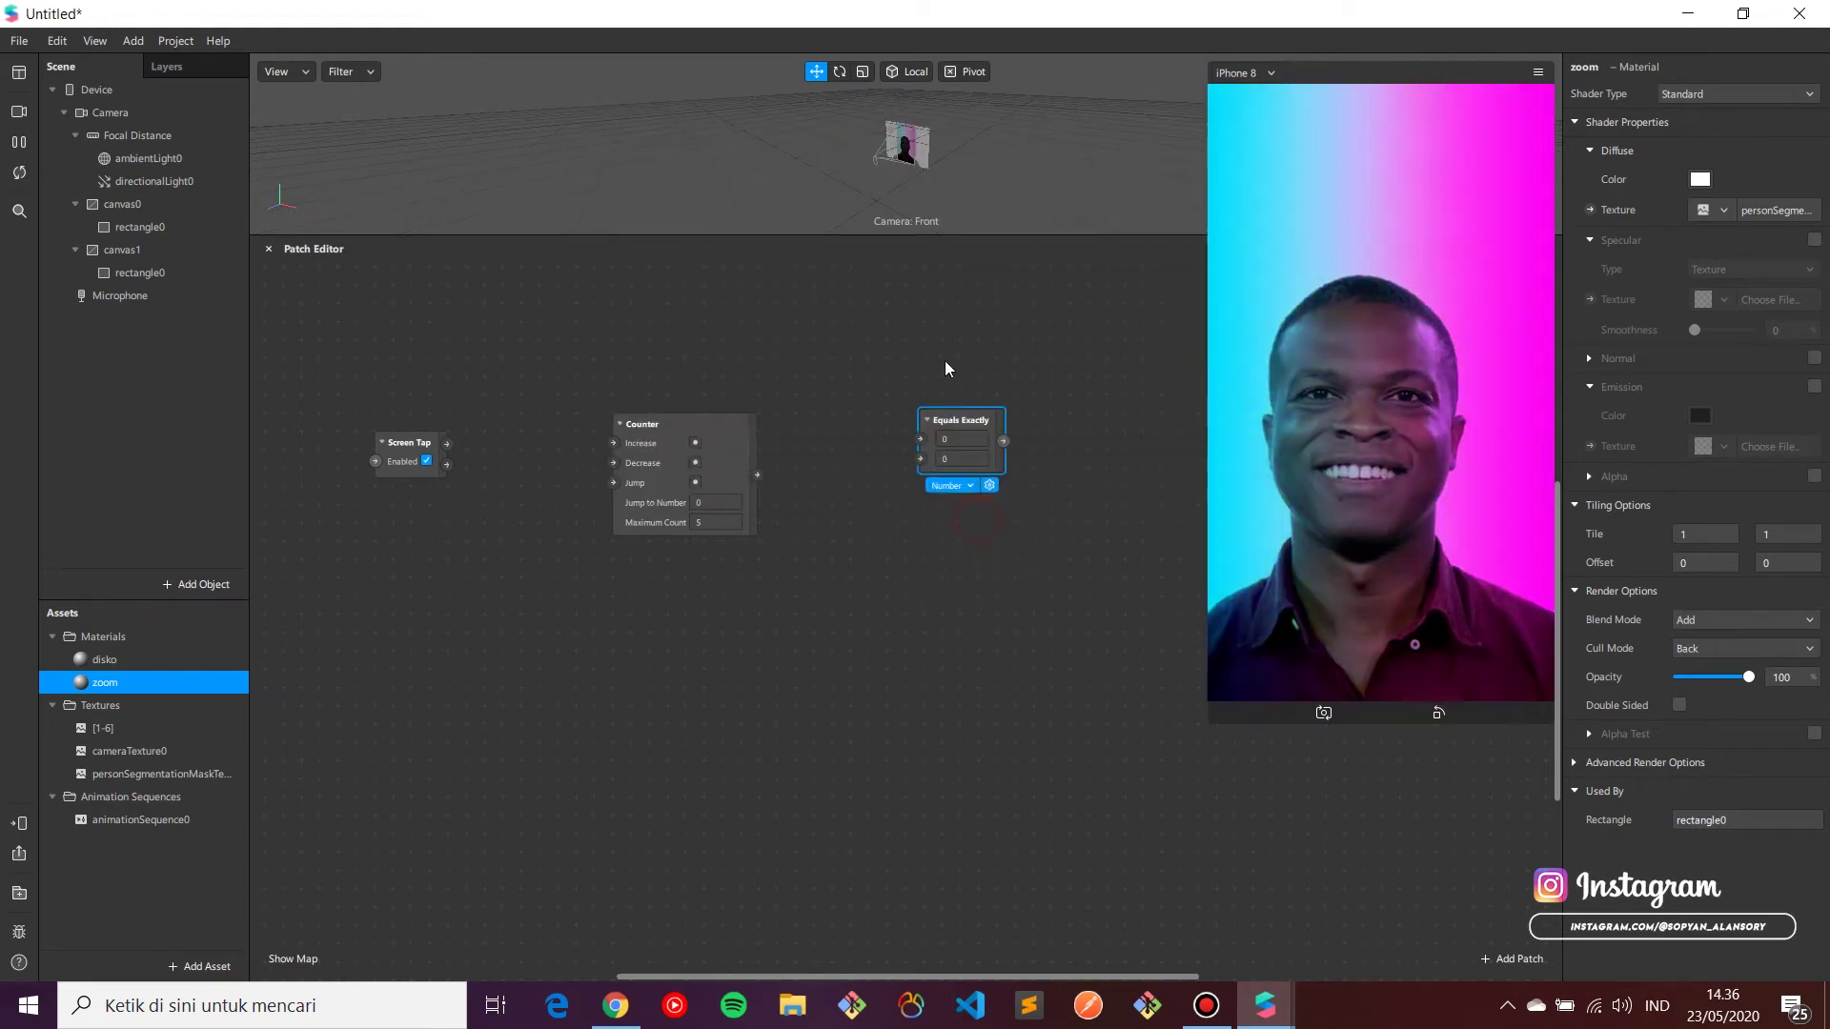
key(ctrl+d)
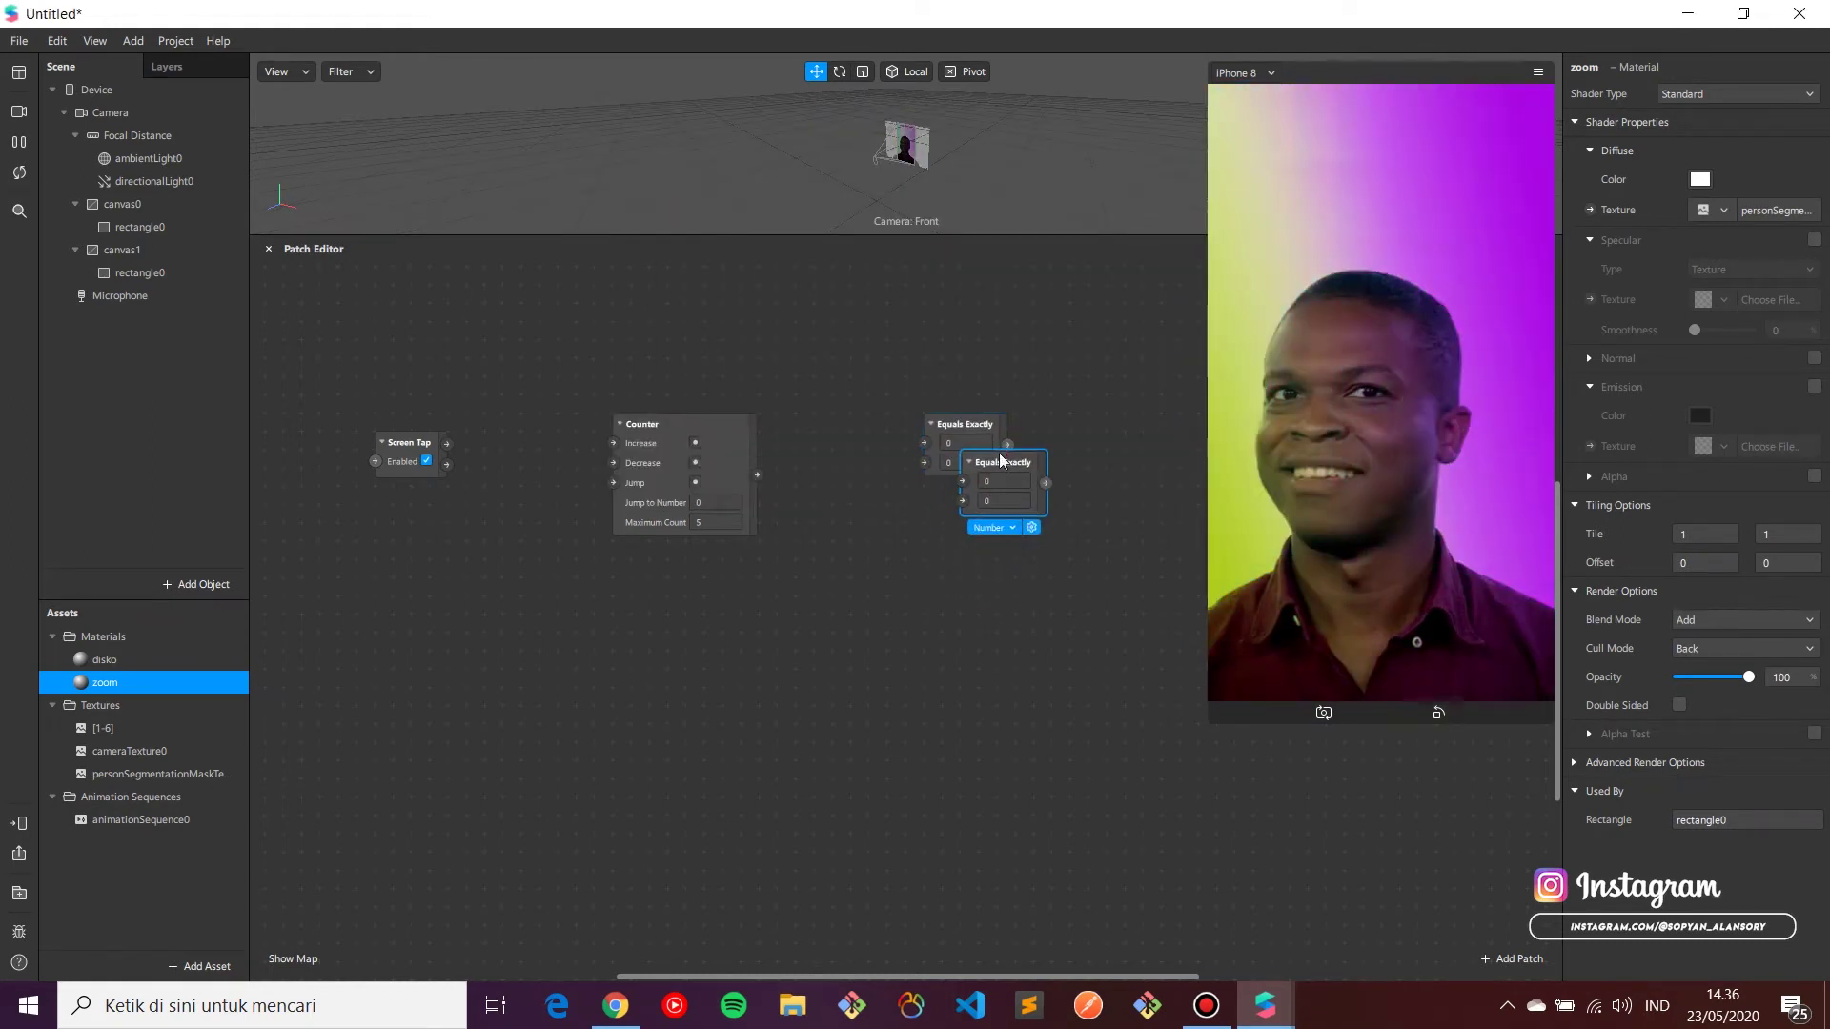
drag(906, 602, 902, 599)
drag(980, 416, 961, 397)
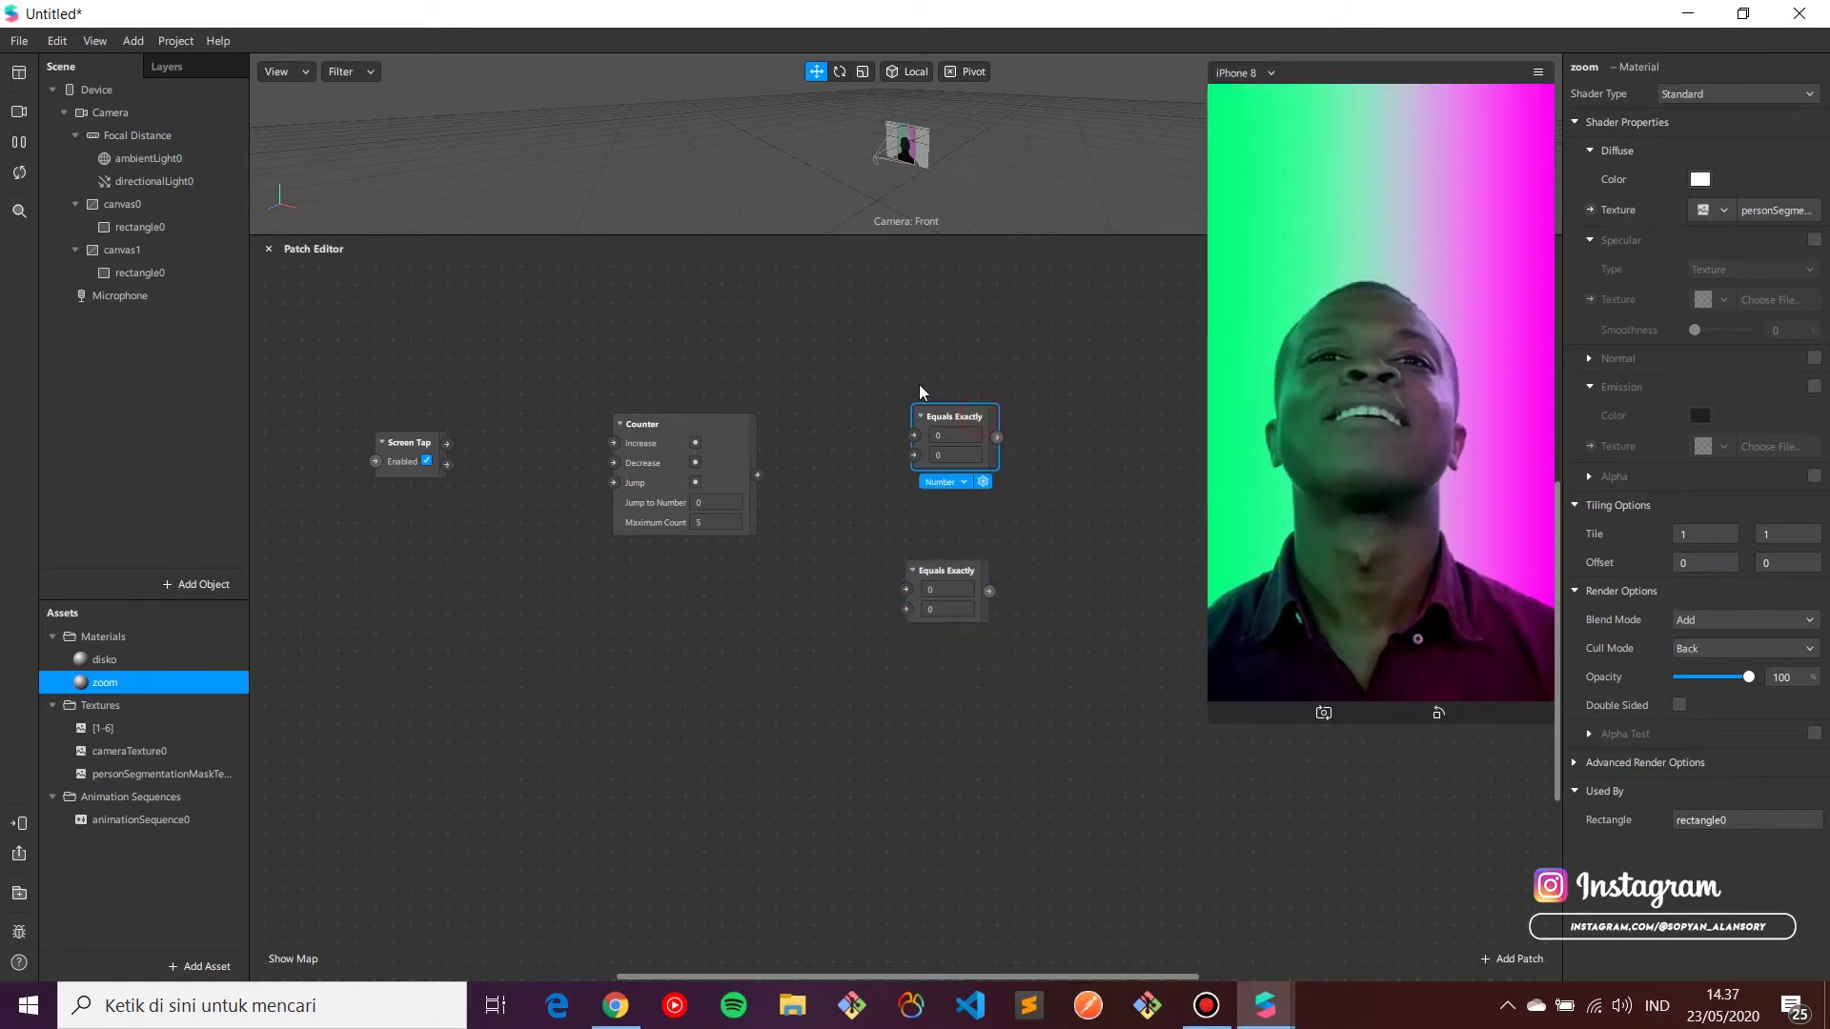
Step: Connect the Screen Tap output to the Counter's Increase input and set its Maximum Count to 2
drag(670, 418, 613, 436)
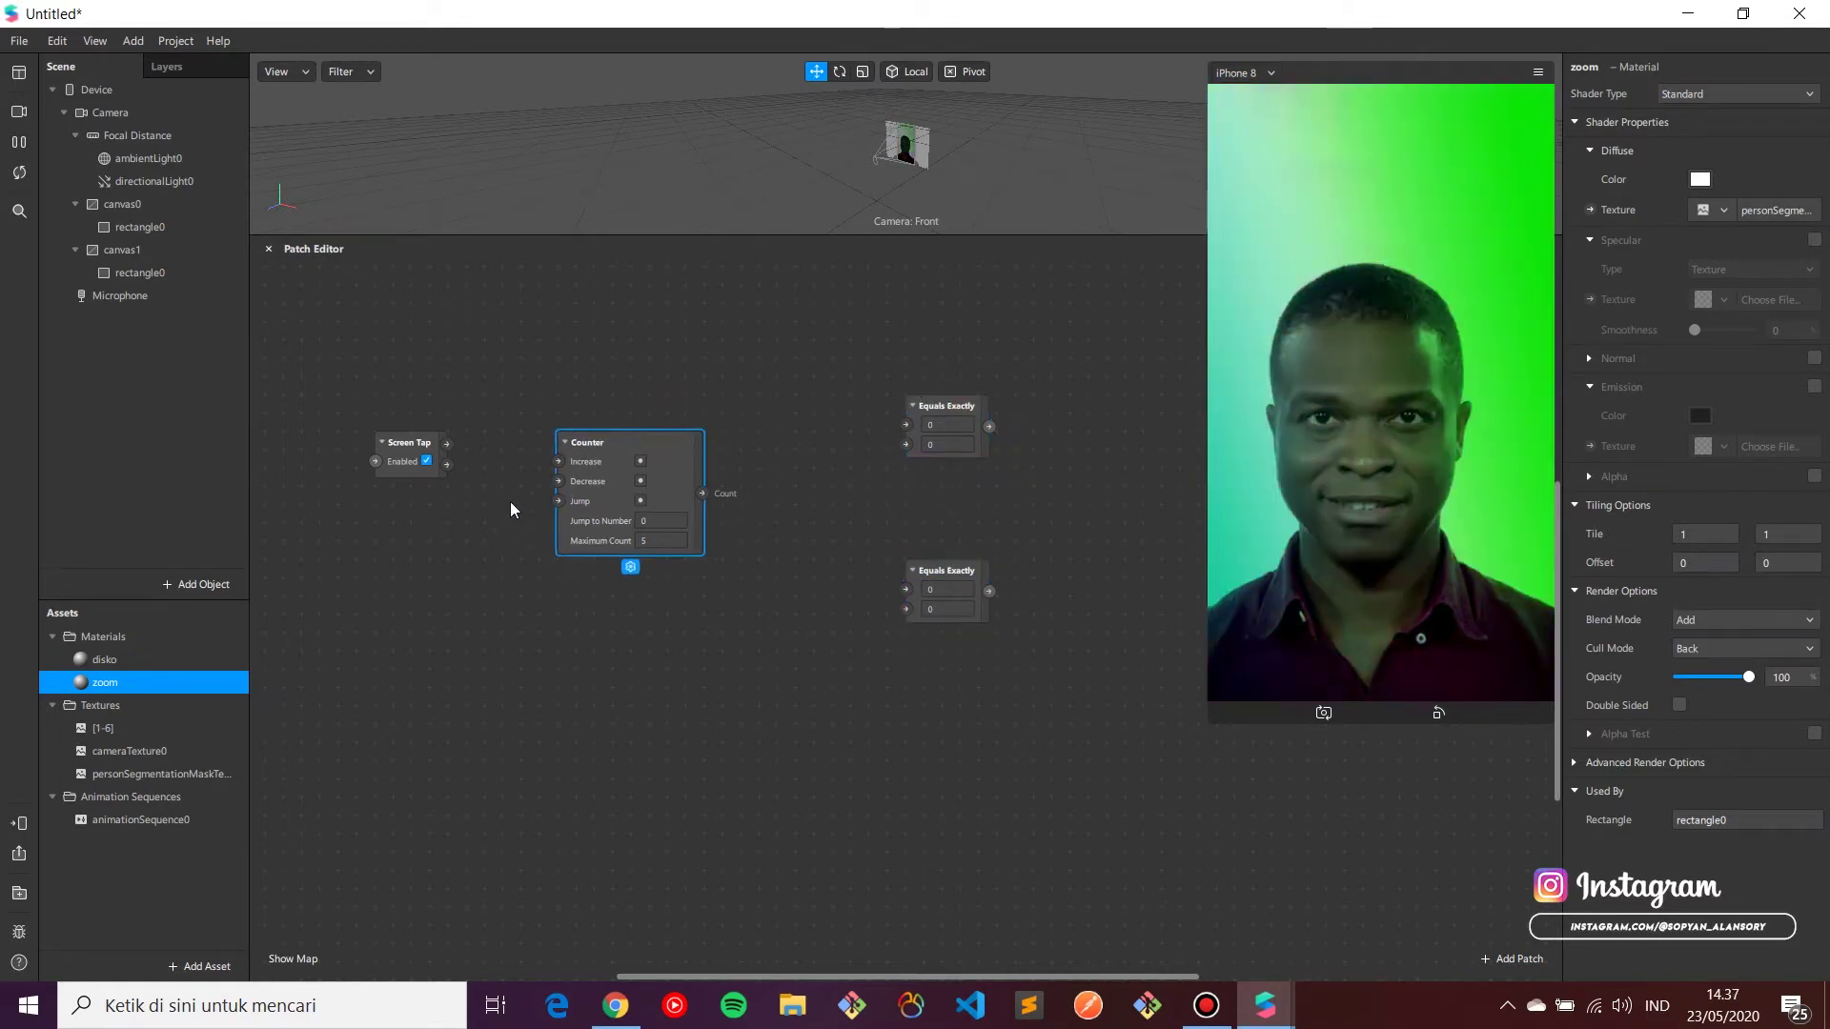
drag(448, 444, 568, 422)
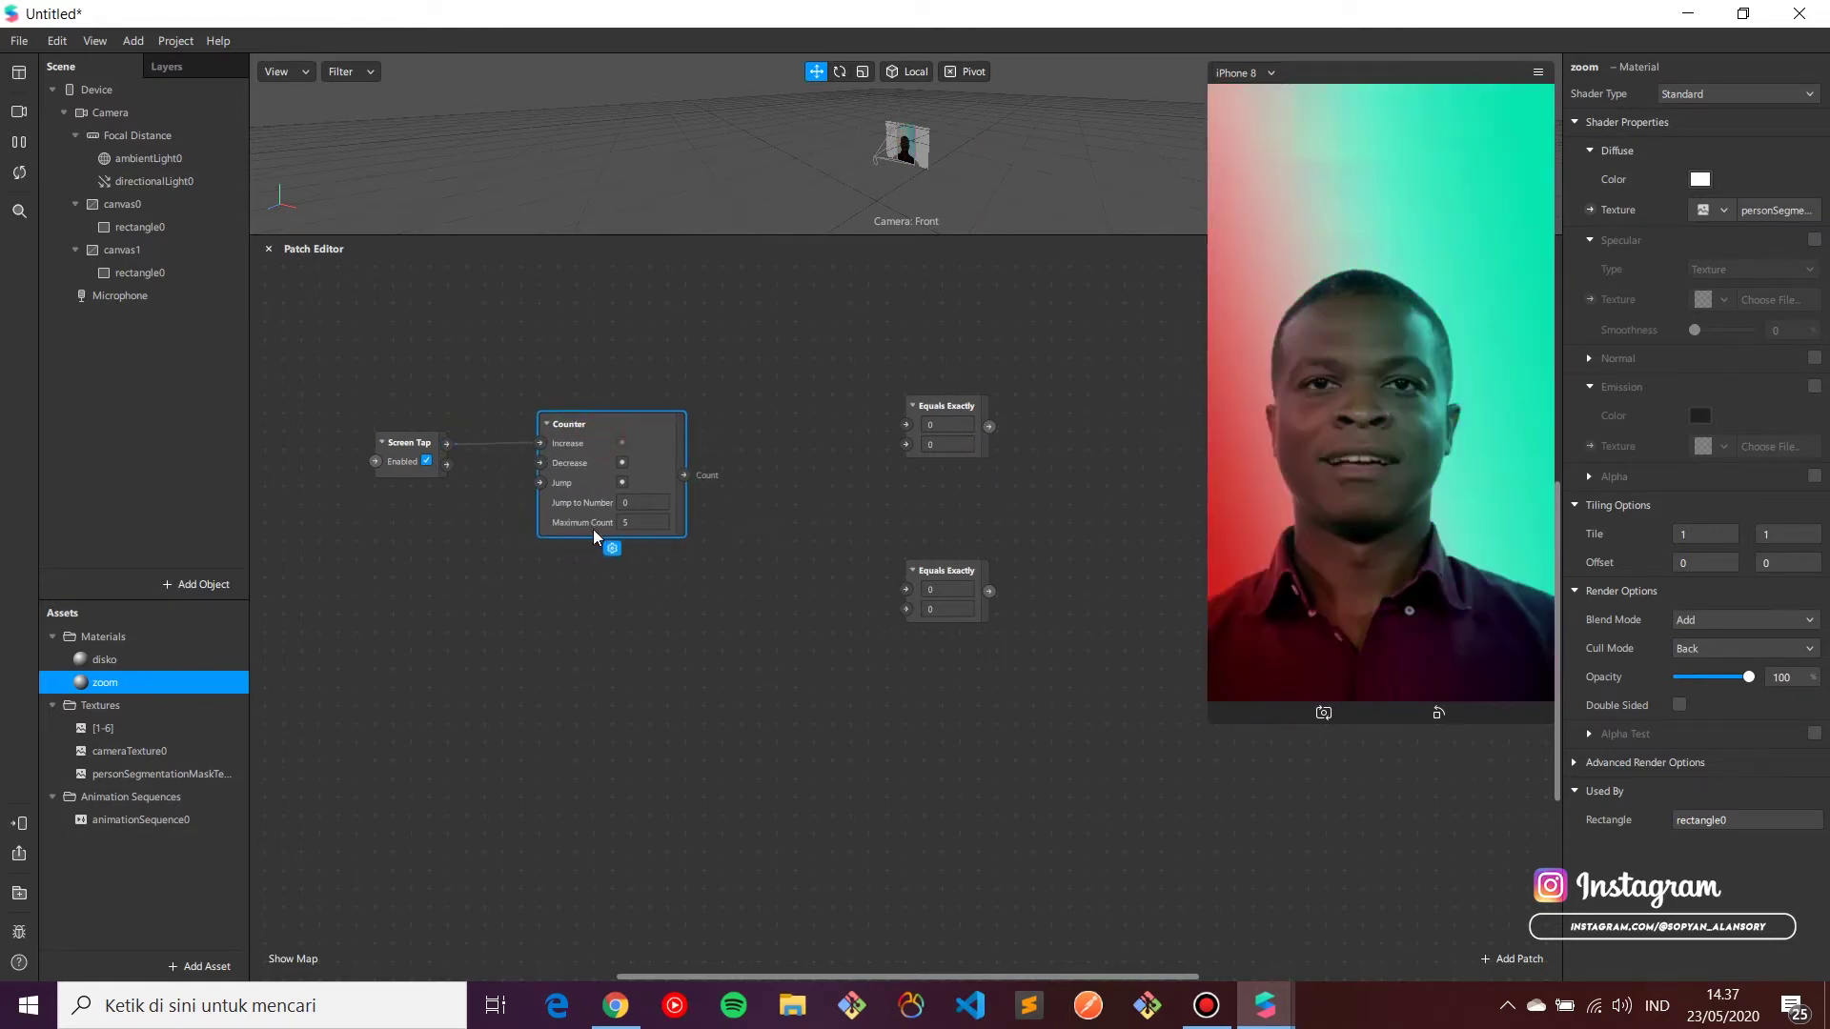
click(633, 521)
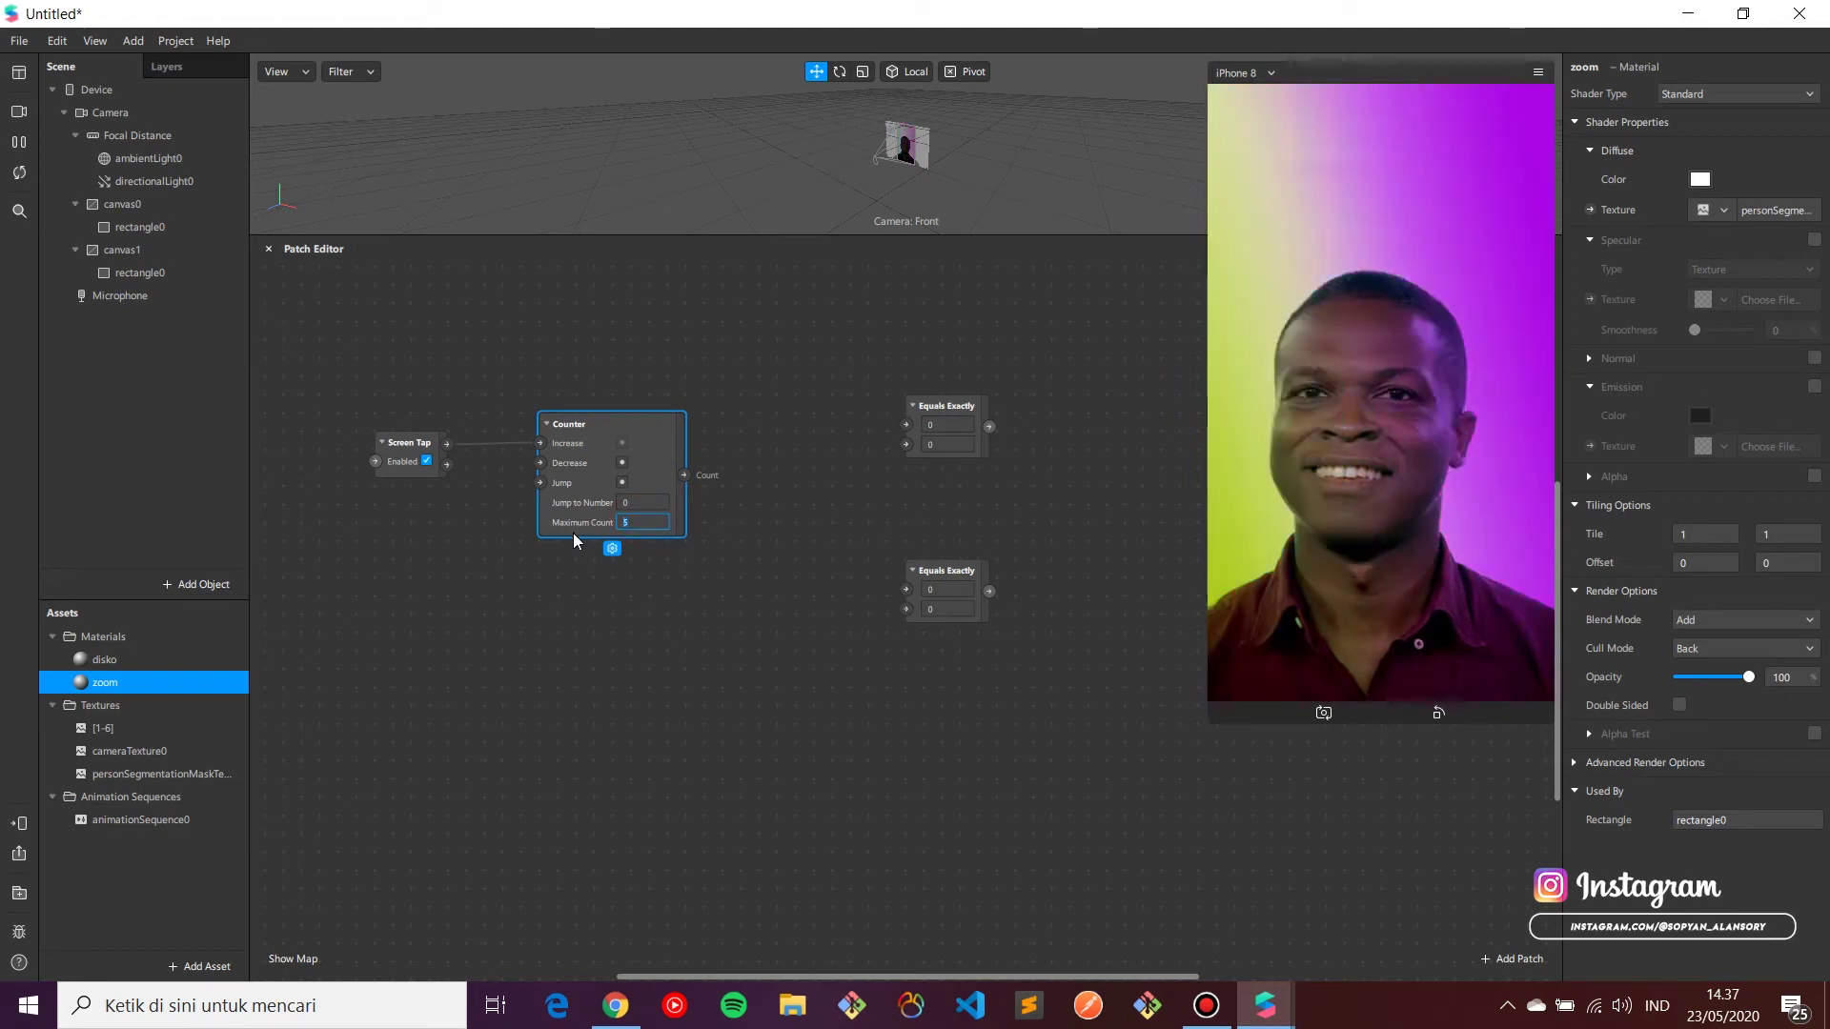
key(Return)
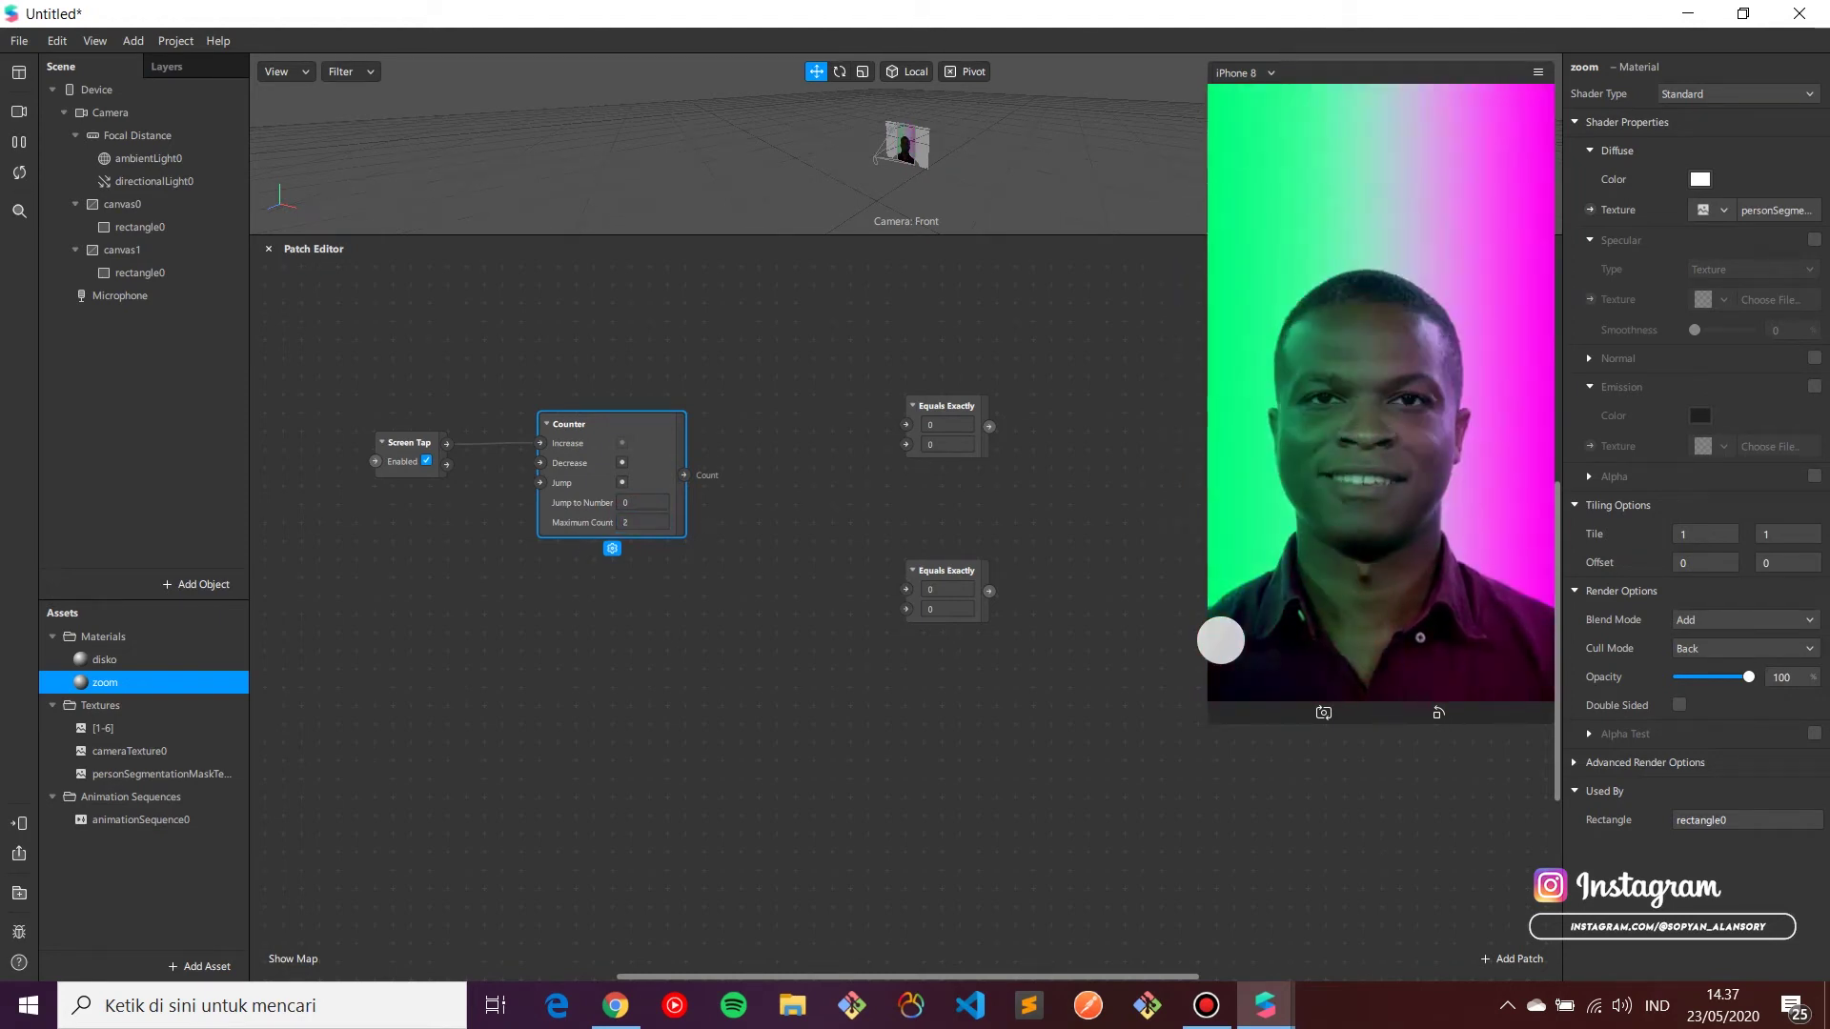
drag(955, 406, 772, 424)
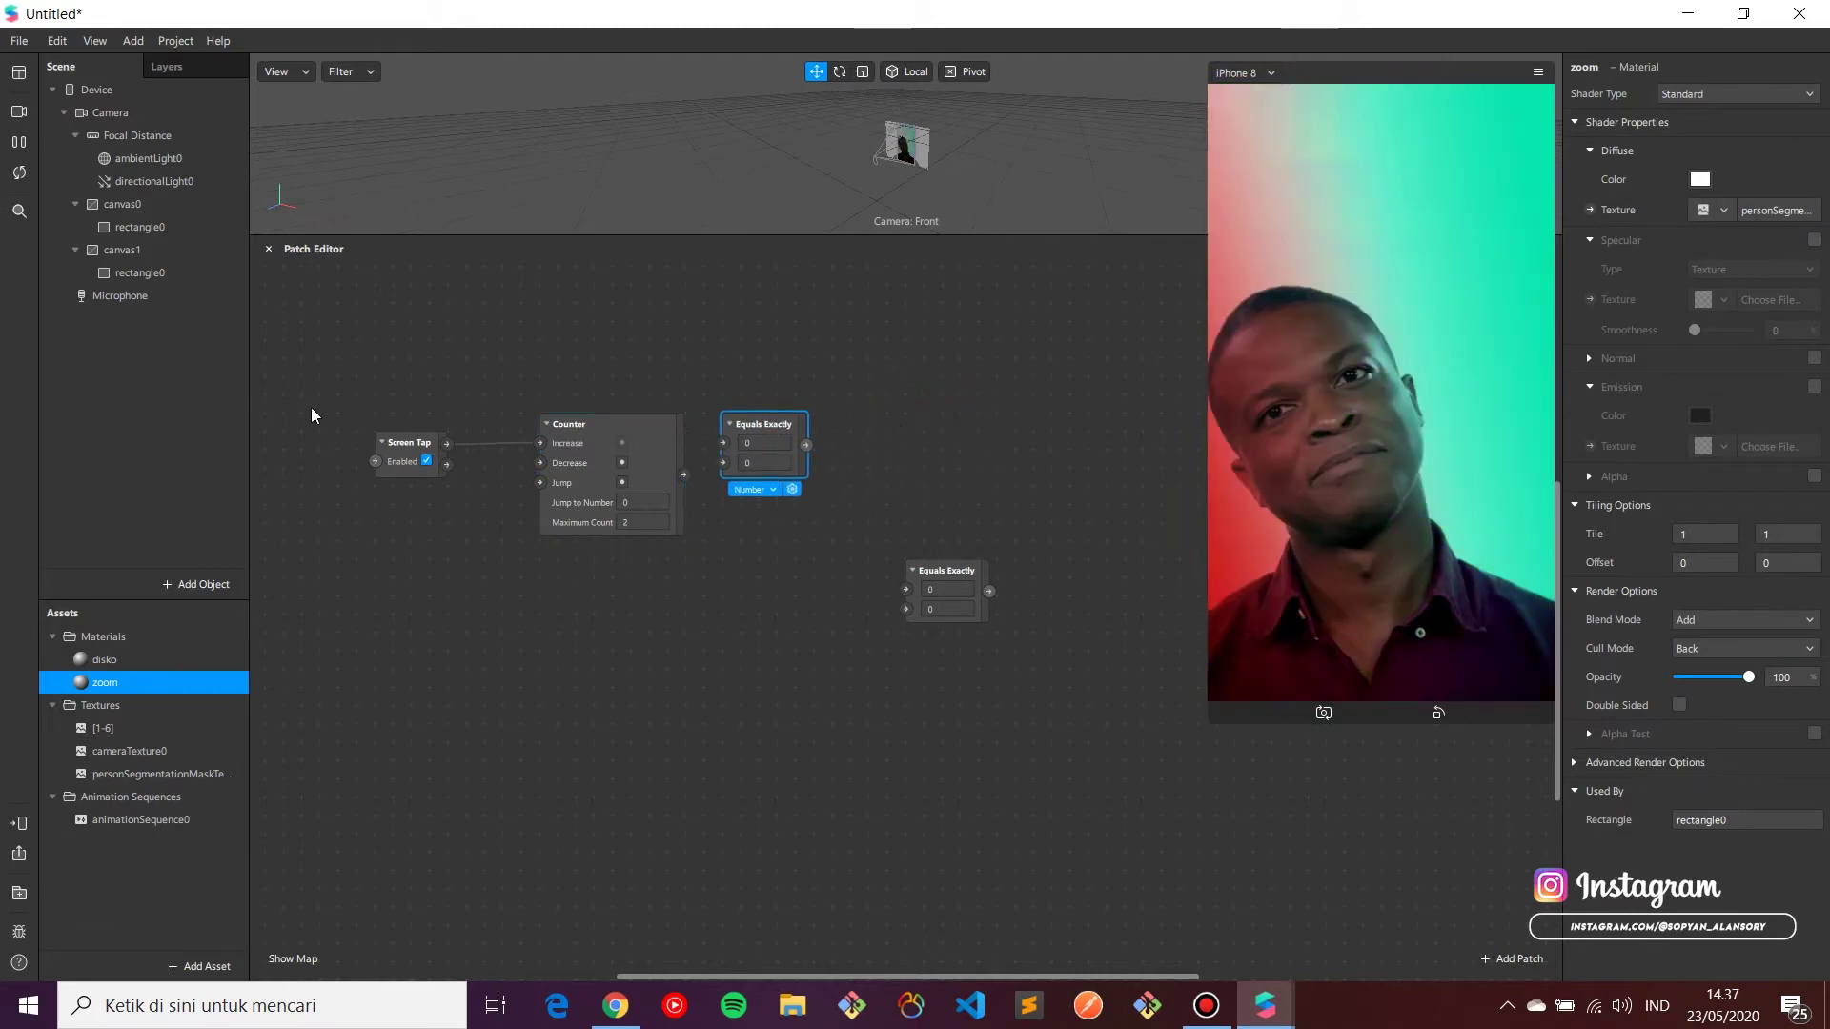
Step: Rename canvas0 as disko and canvas1 as zoom
double_click(143, 206)
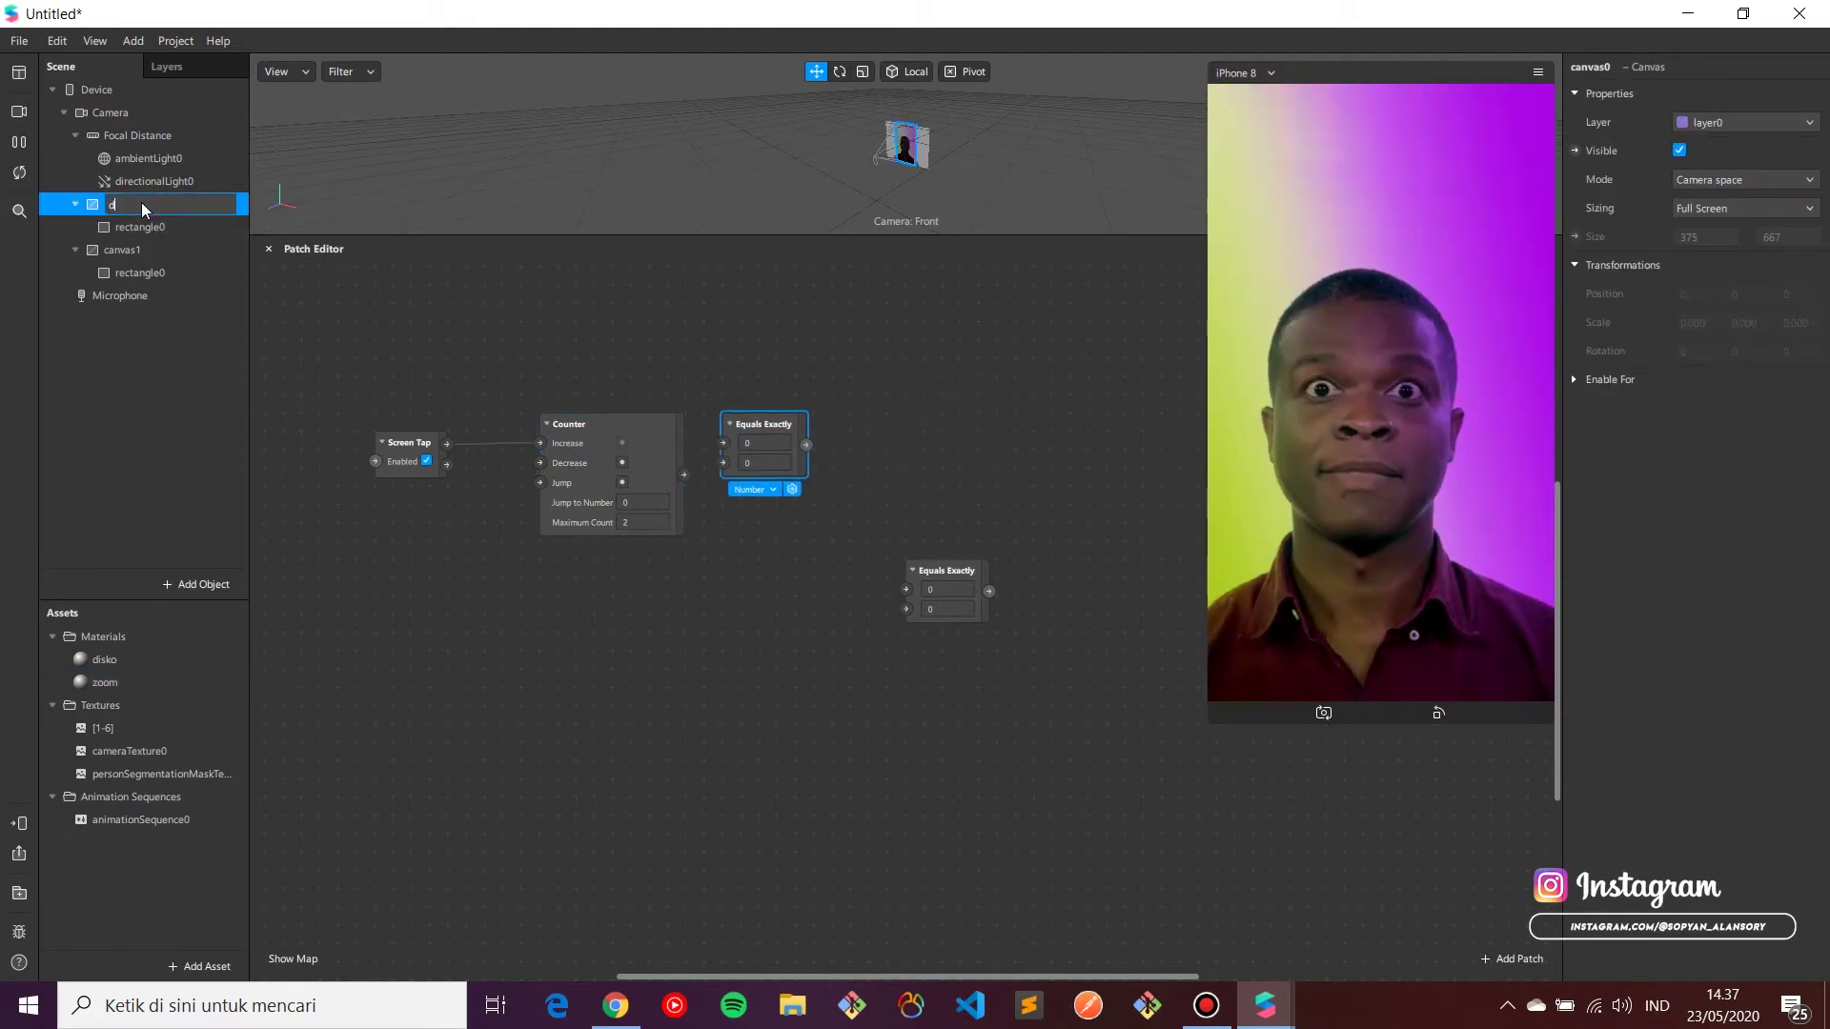
key(Return)
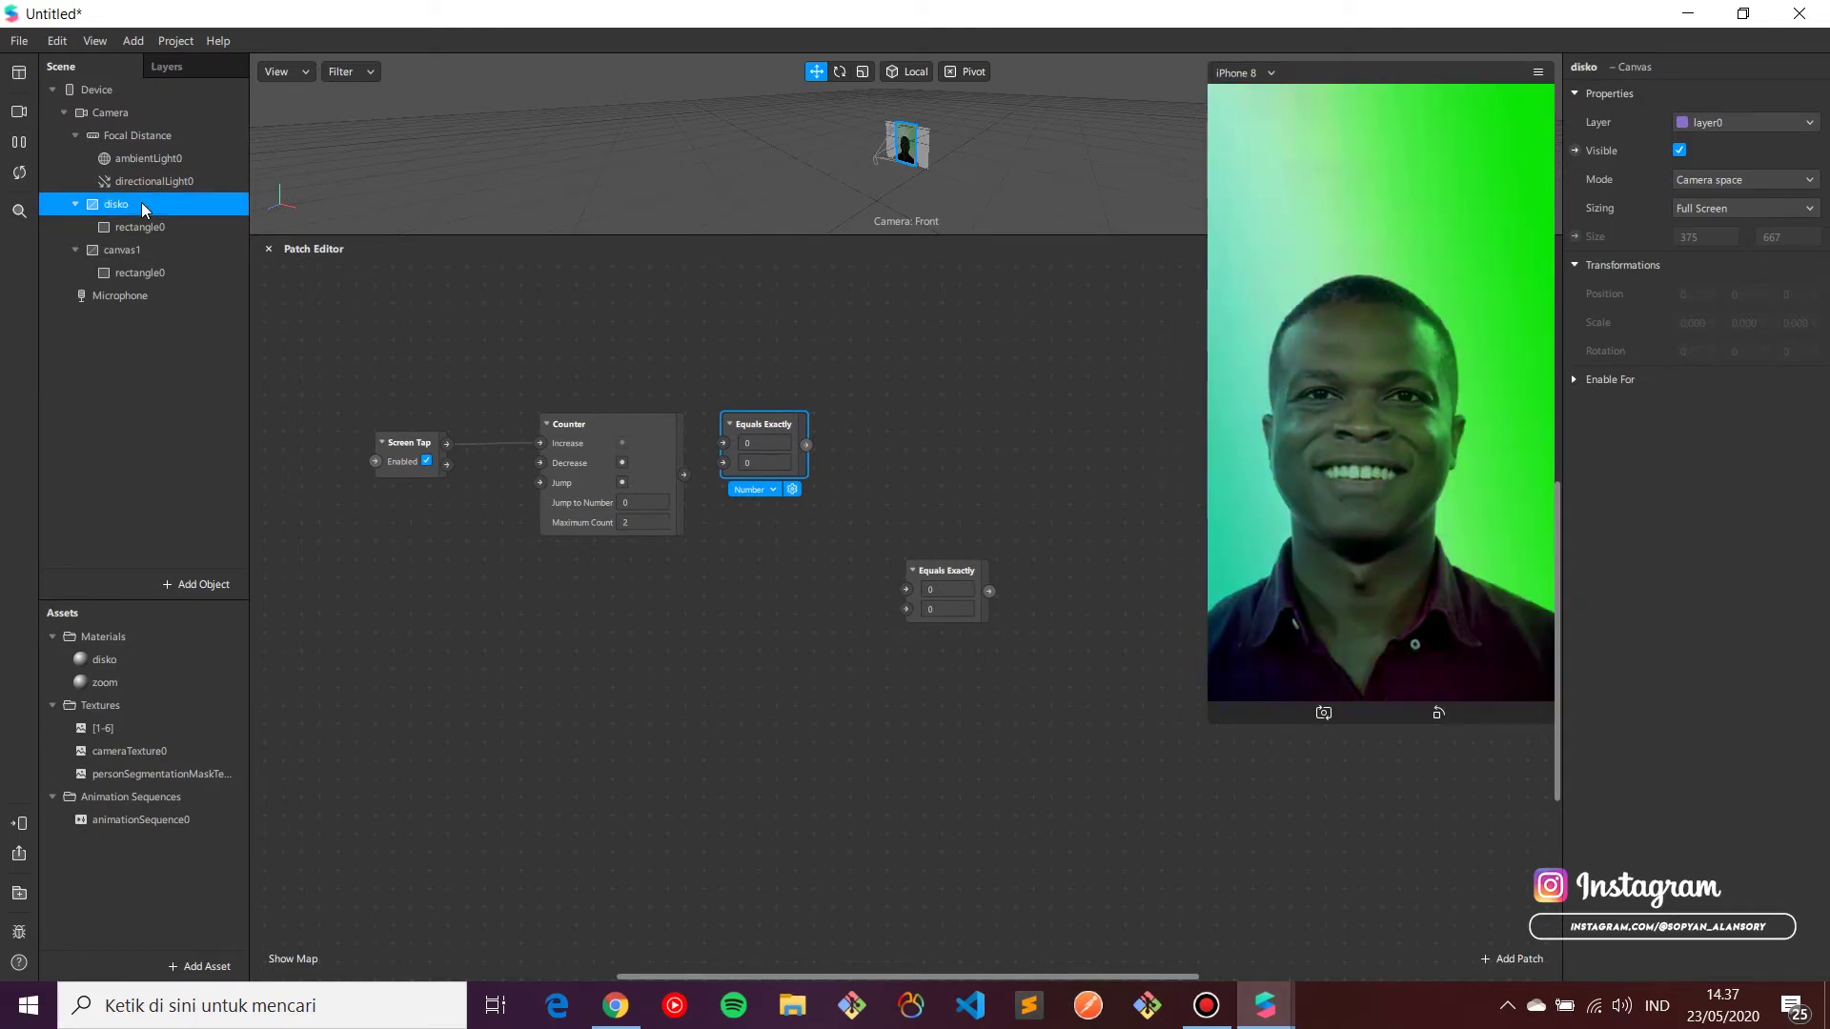
double_click(150, 259)
text(d)
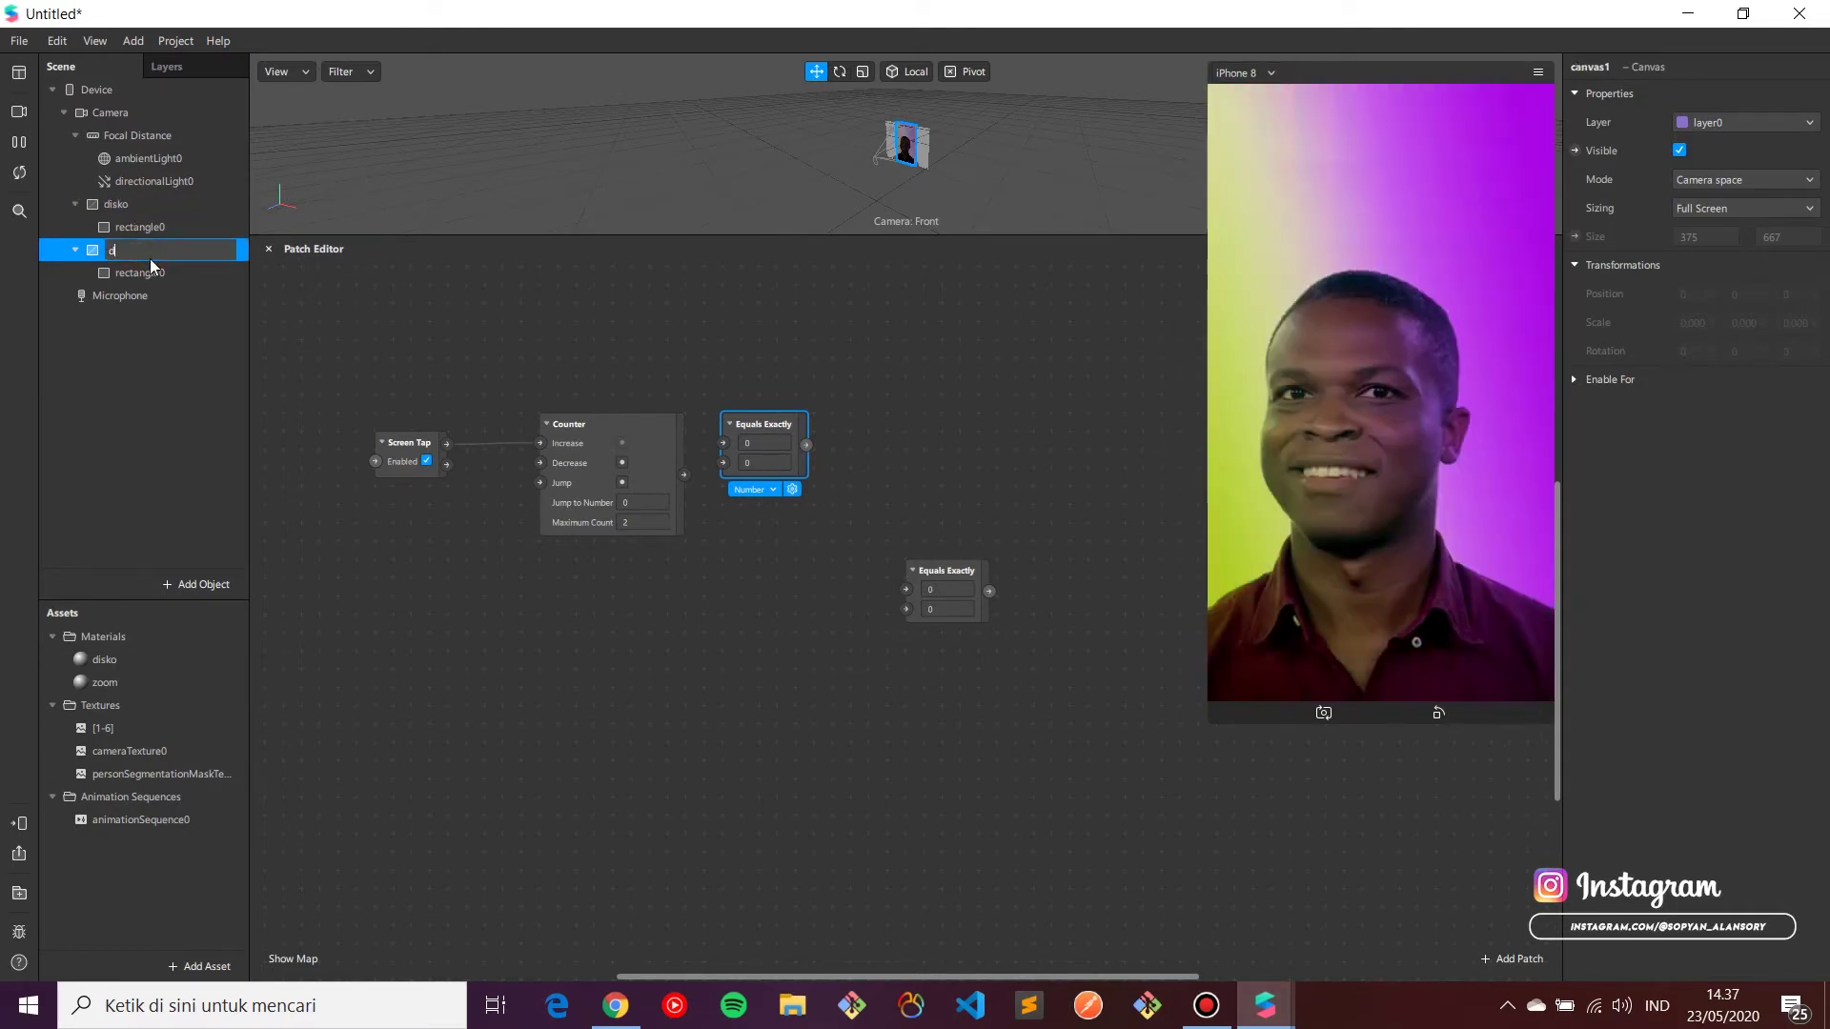
text(oon)
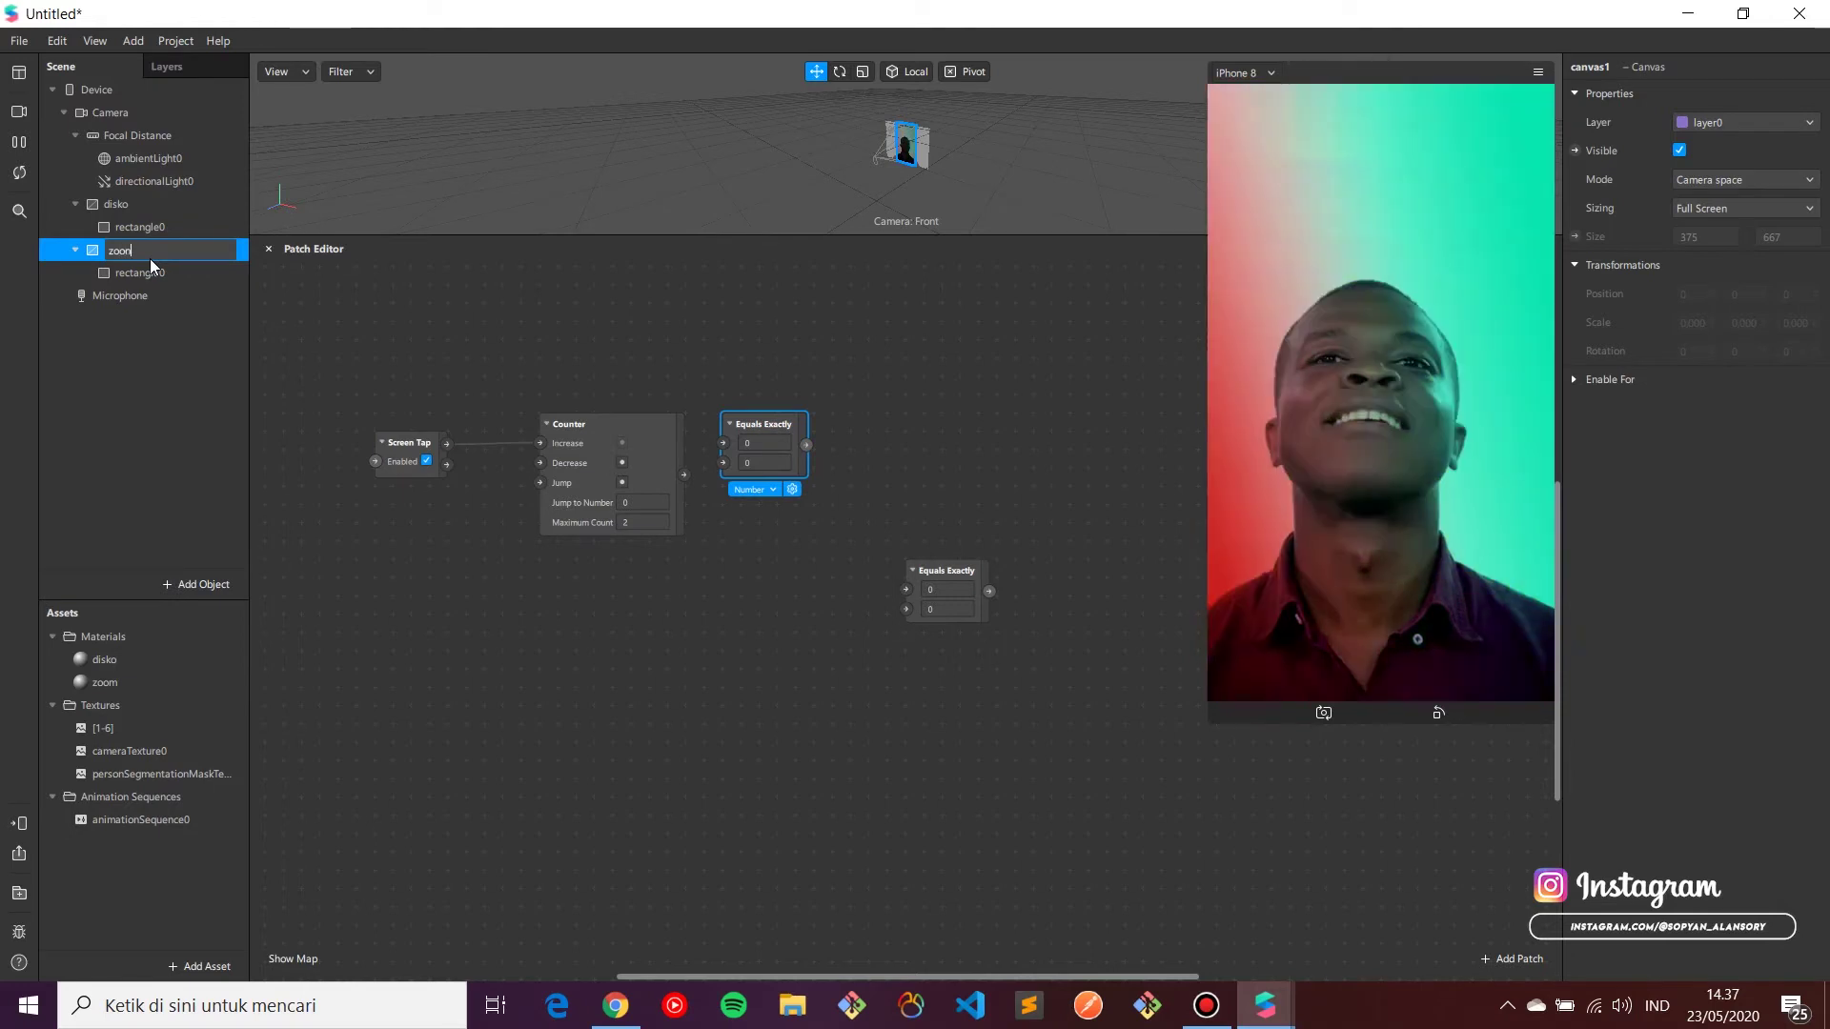
key(Return)
double_click(150, 250)
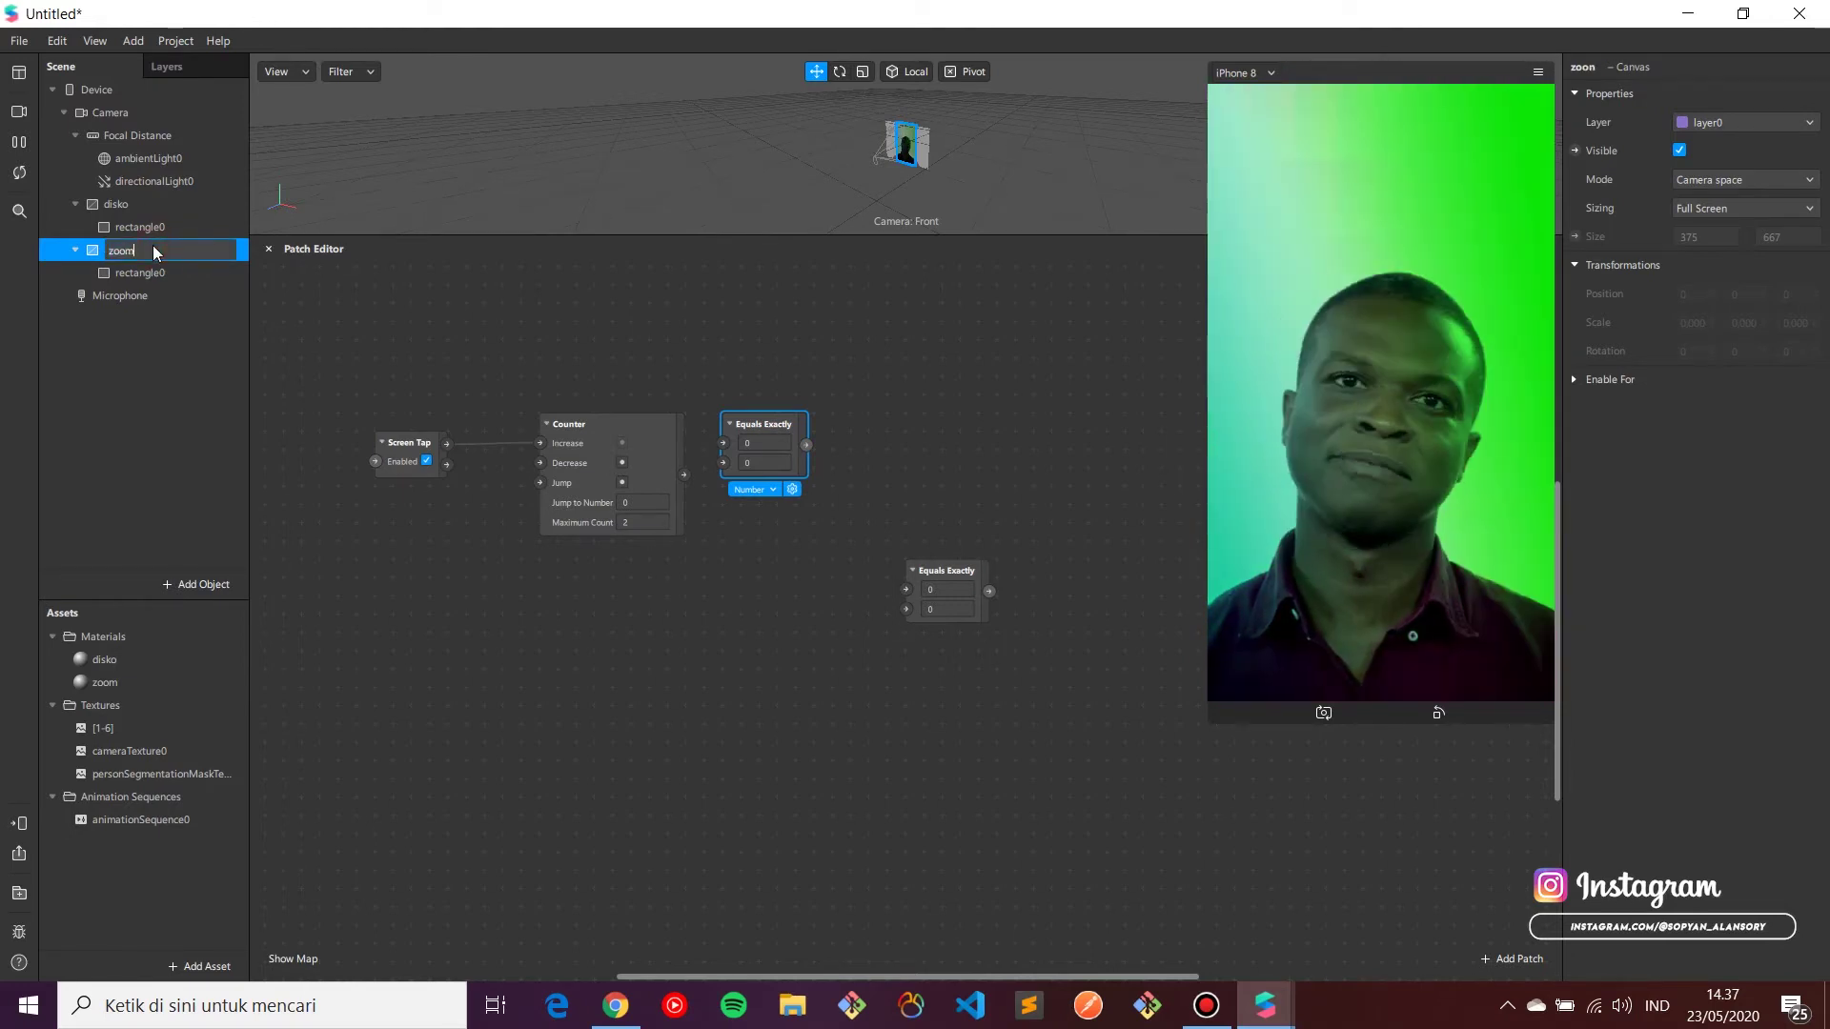
key(BackSpace)
text(m)
key(Return)
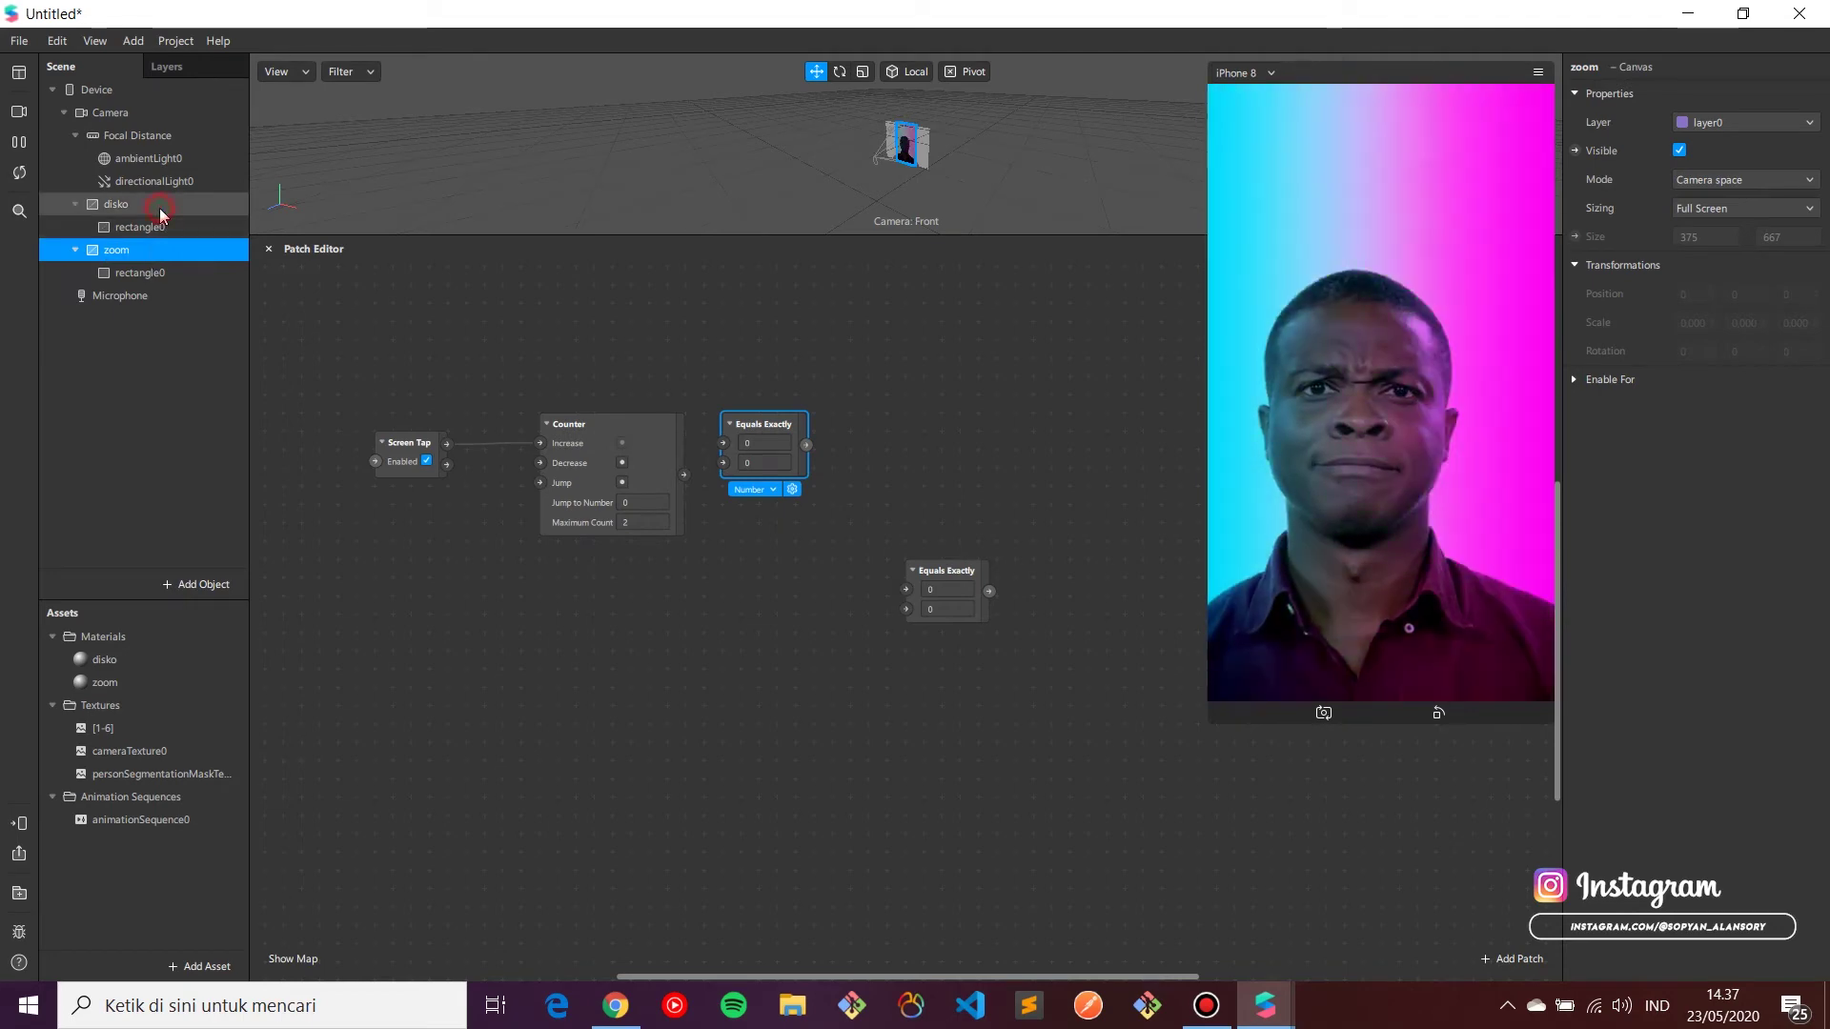
Step: Create a Visible patch for the disko canvas and drive it from the Counter through the upper Equals Exactly patch
click(158, 208)
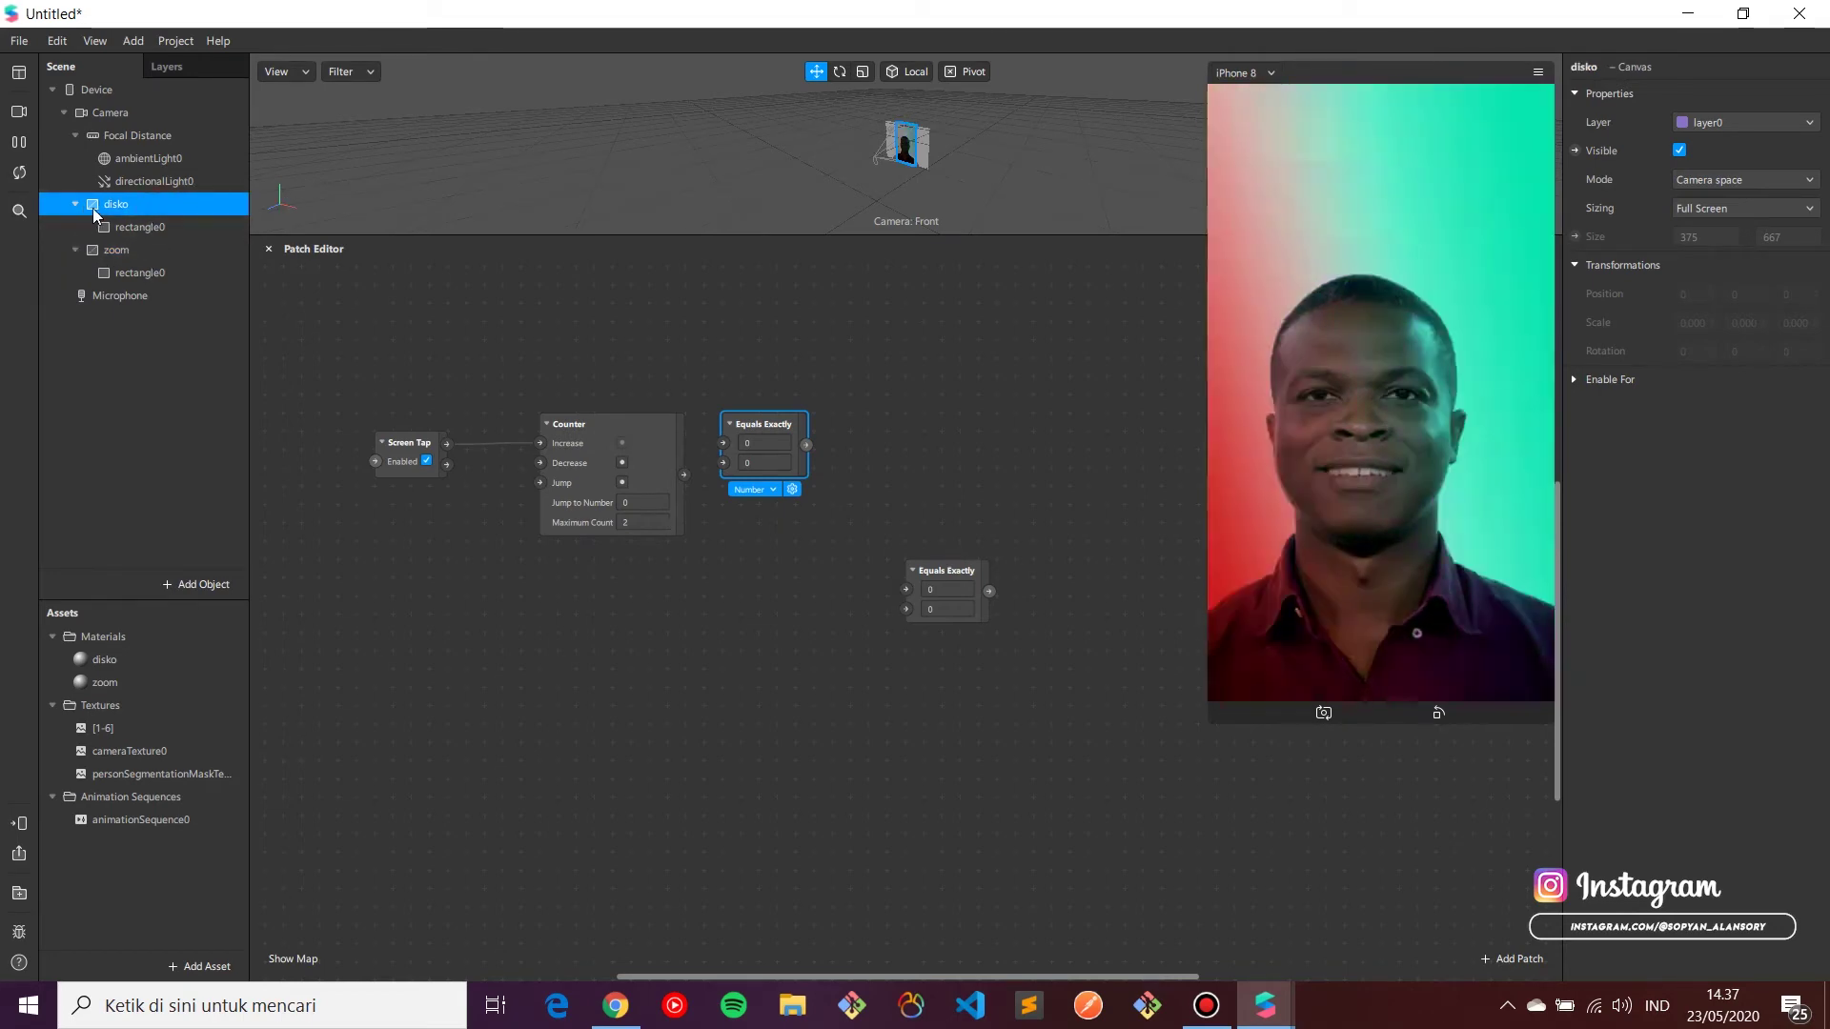
click(1576, 151)
drag(929, 642, 984, 360)
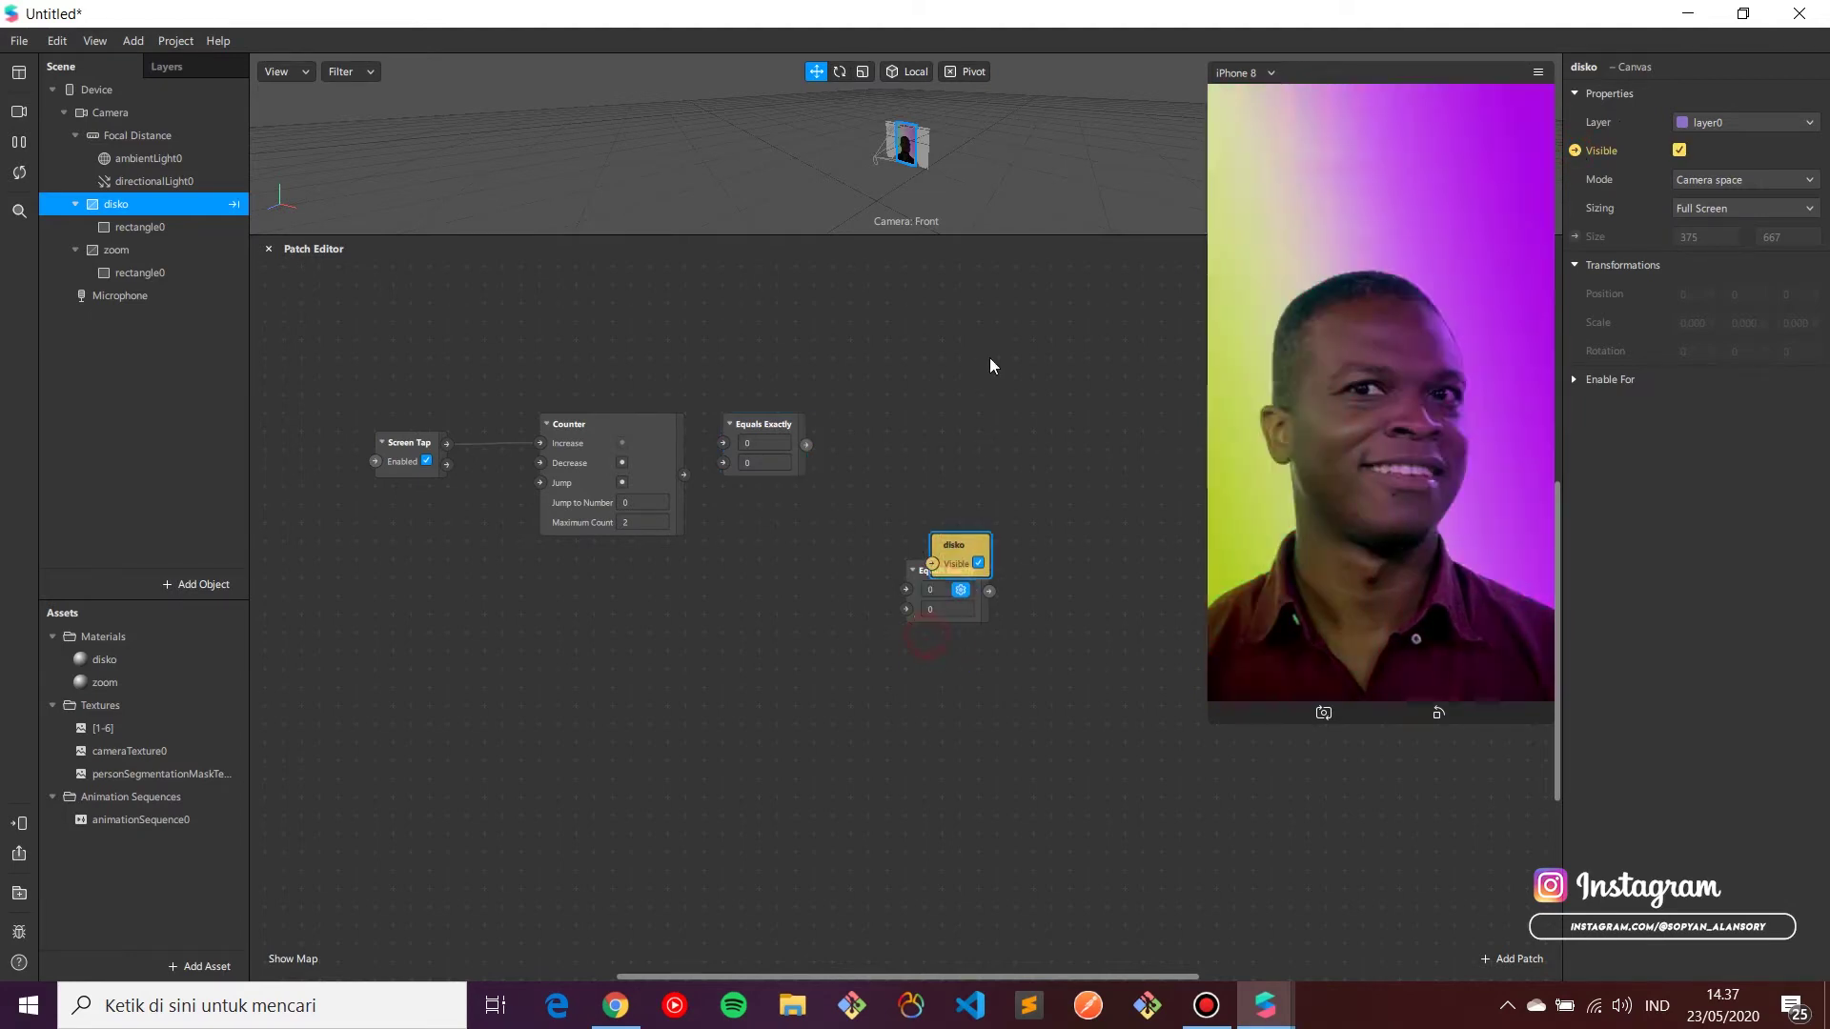
drag(946, 570, 826, 554)
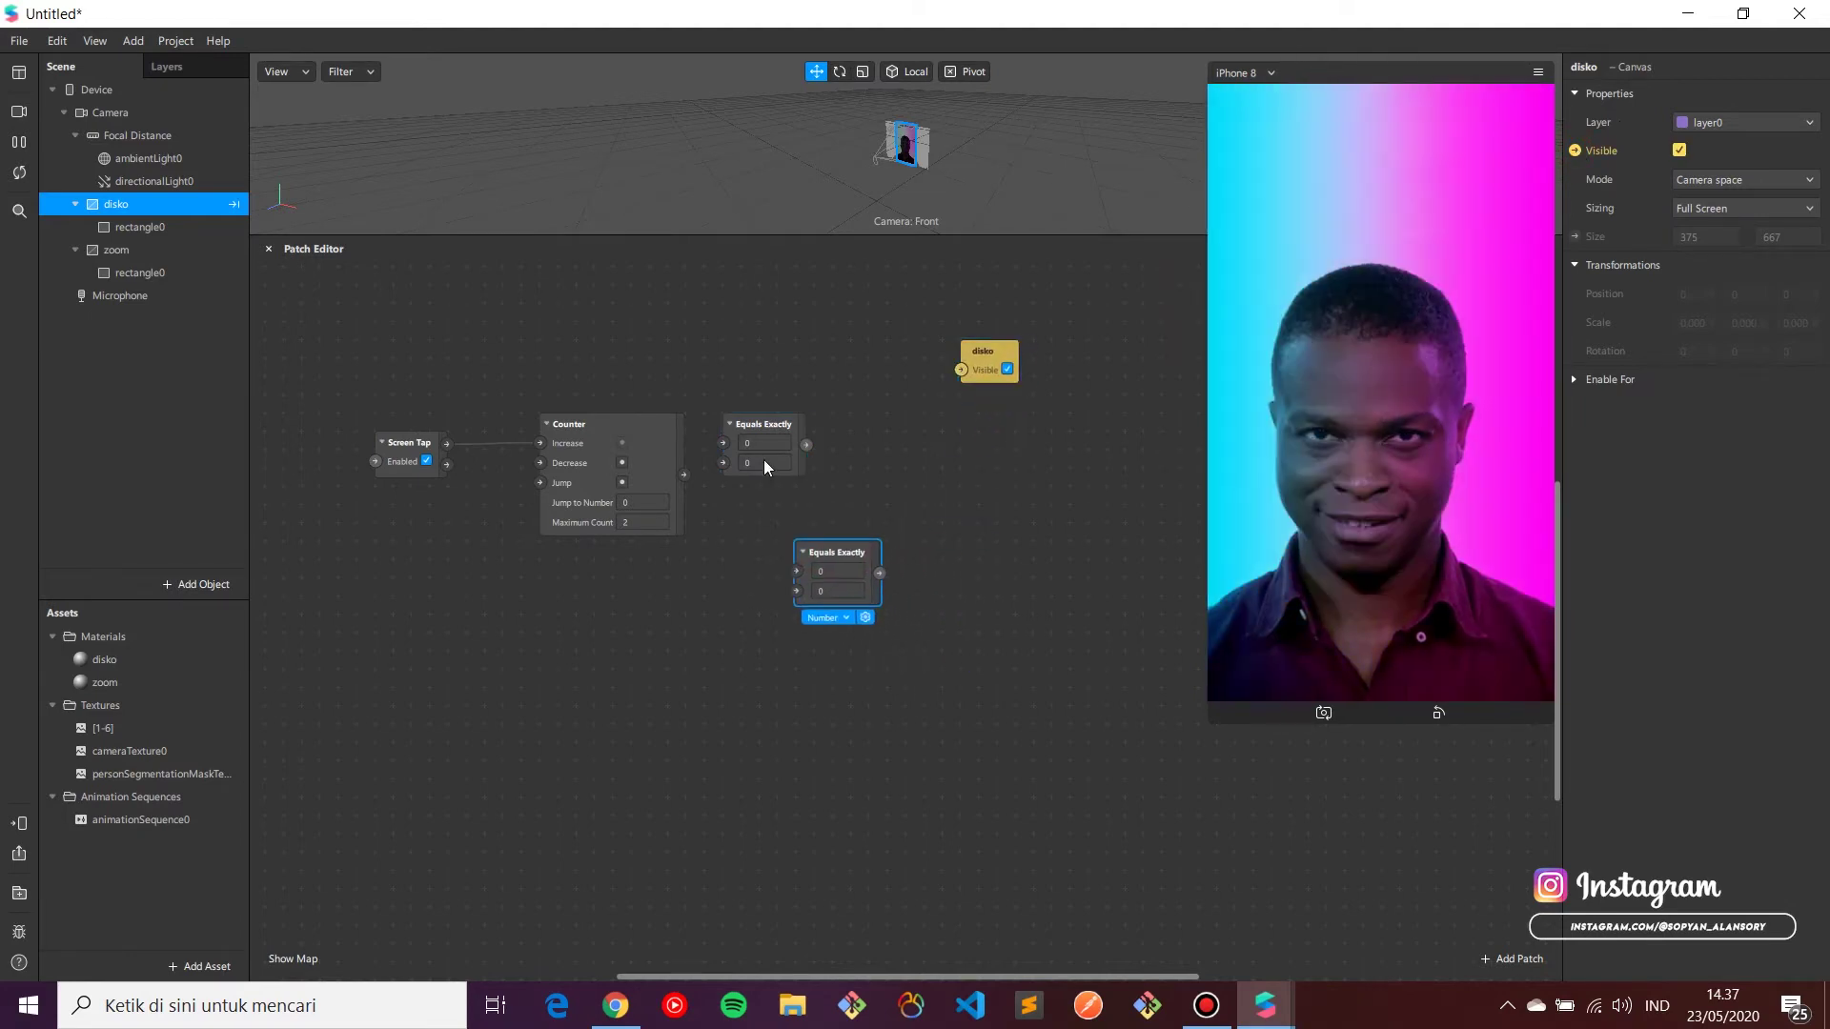
drag(759, 424, 826, 431)
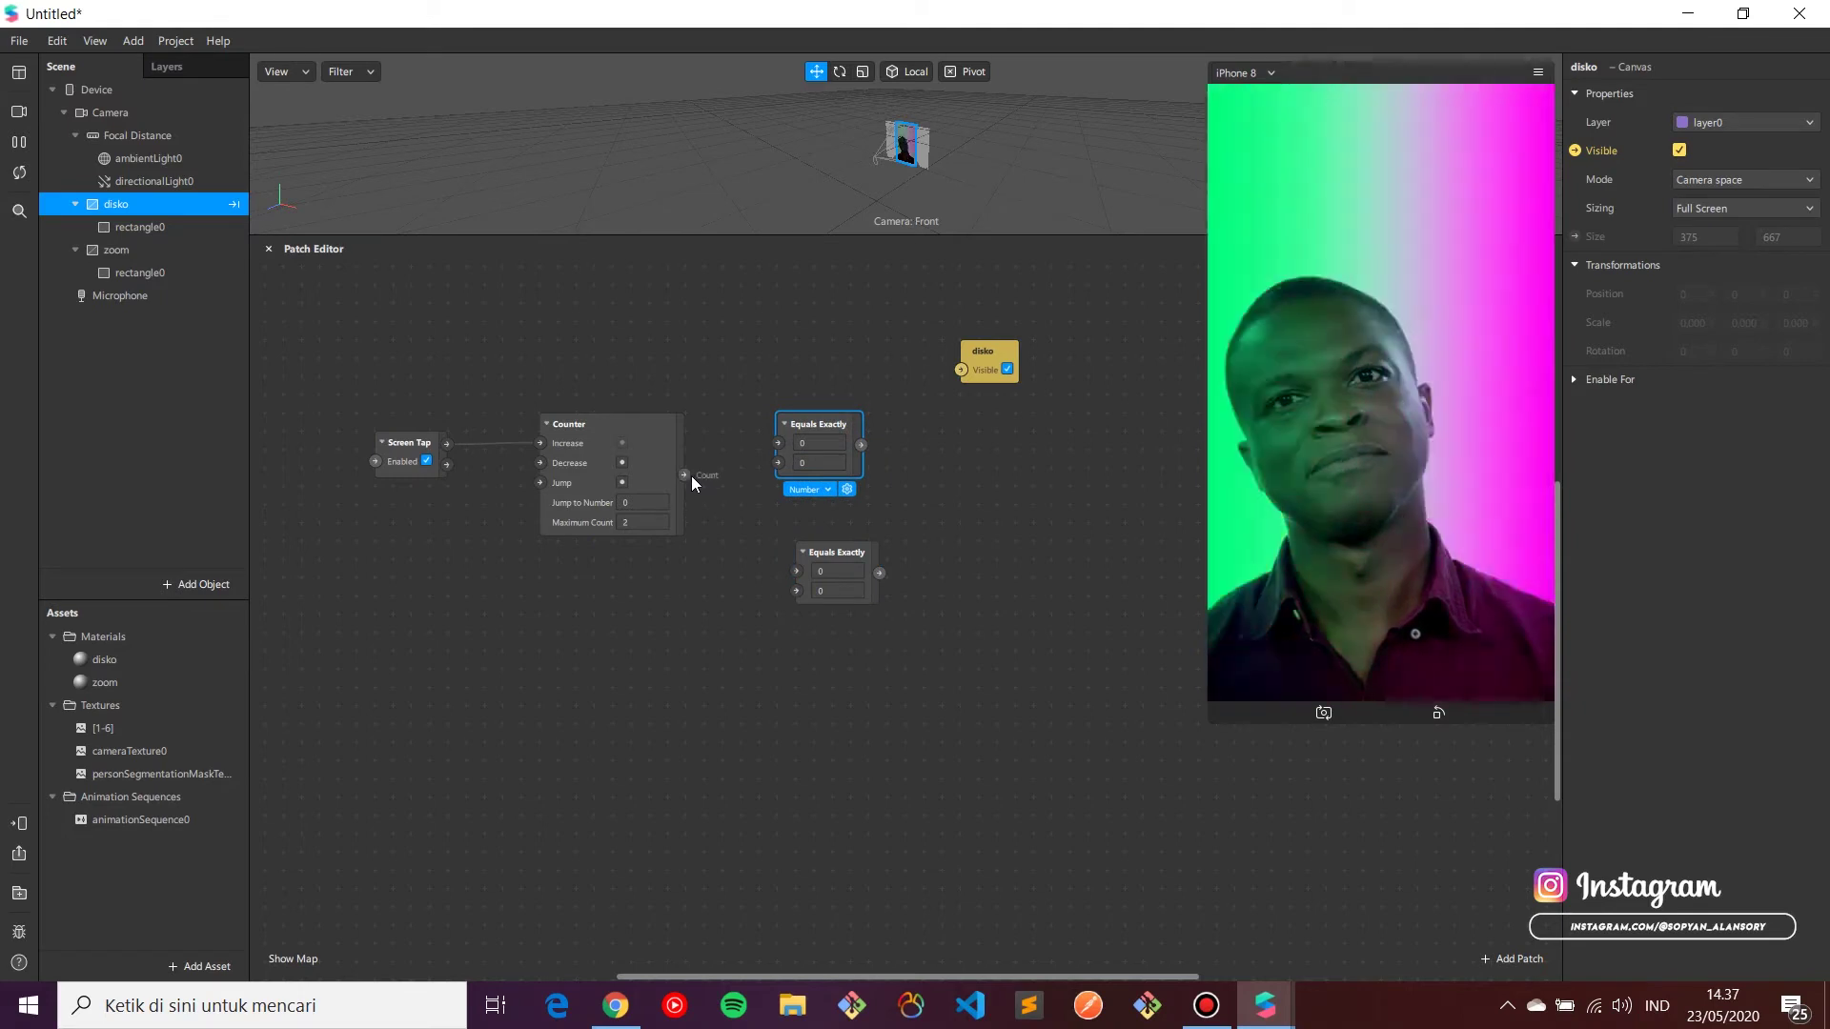
drag(684, 474, 963, 368)
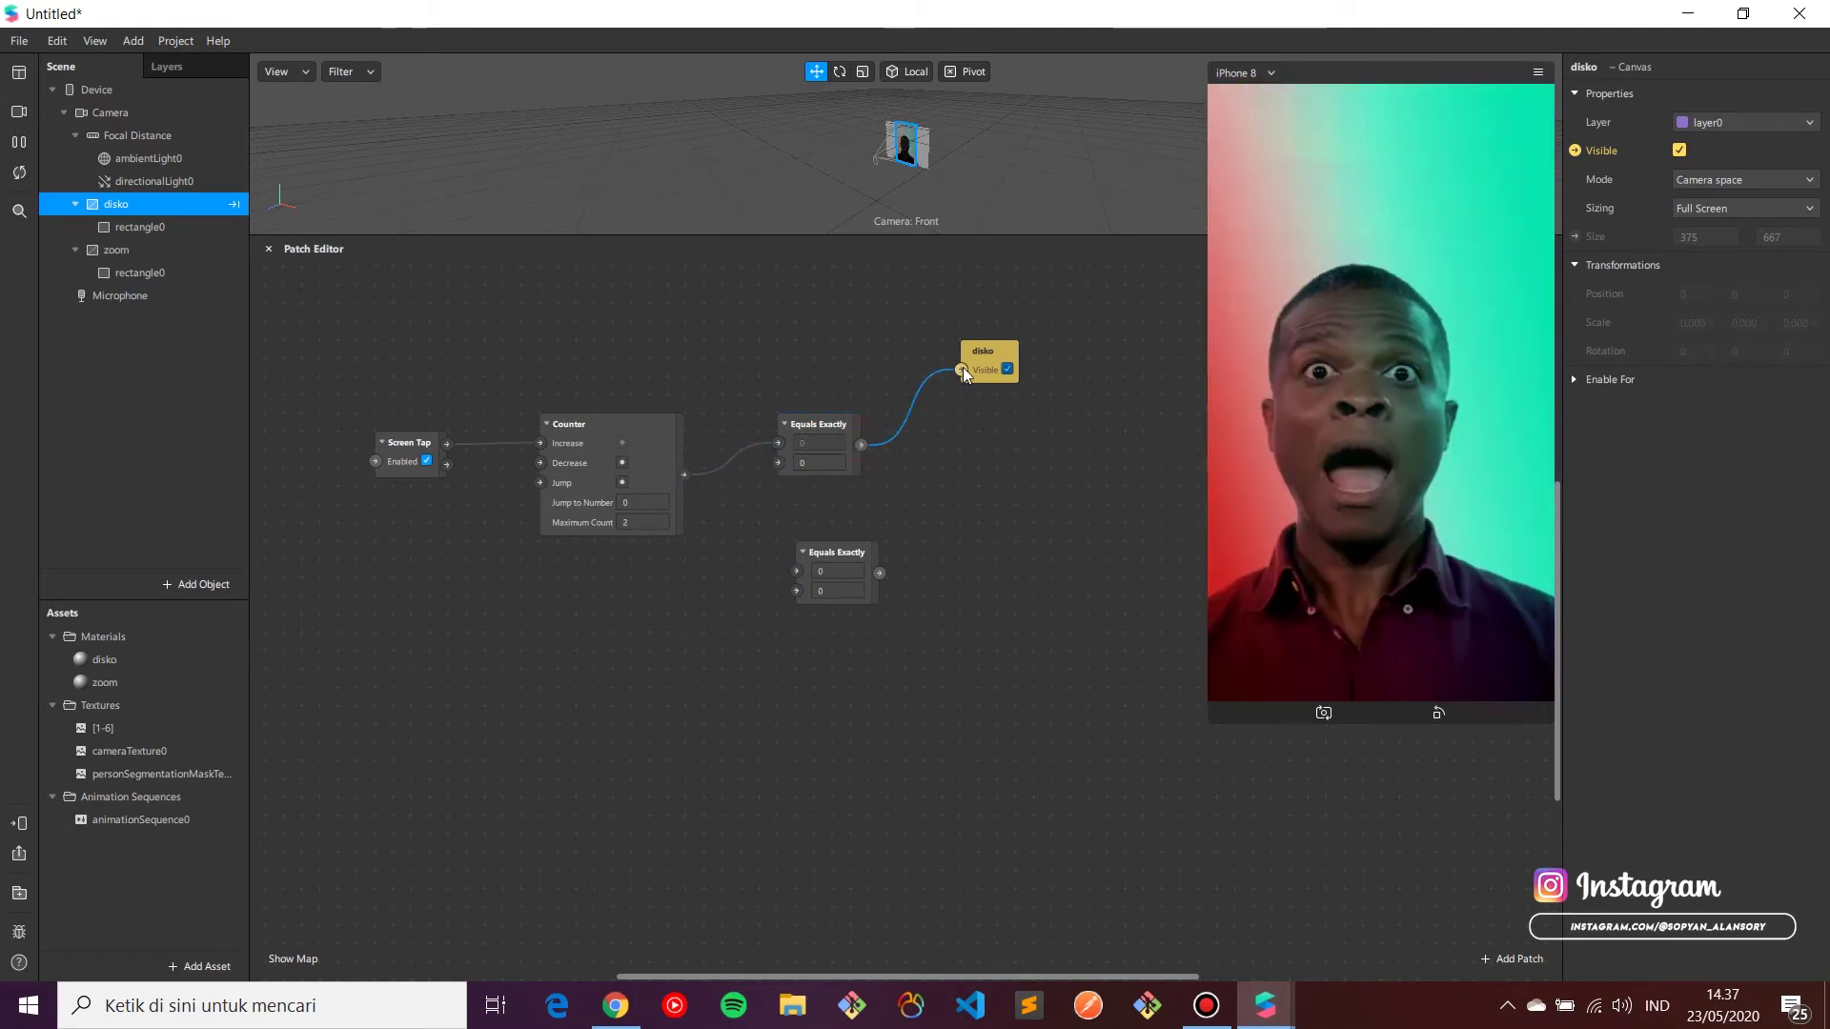
Step: Create a Visible patch for the zoom canvas and drive it from the Counter through the lower Equals Exactly patch
drag(825, 550, 807, 550)
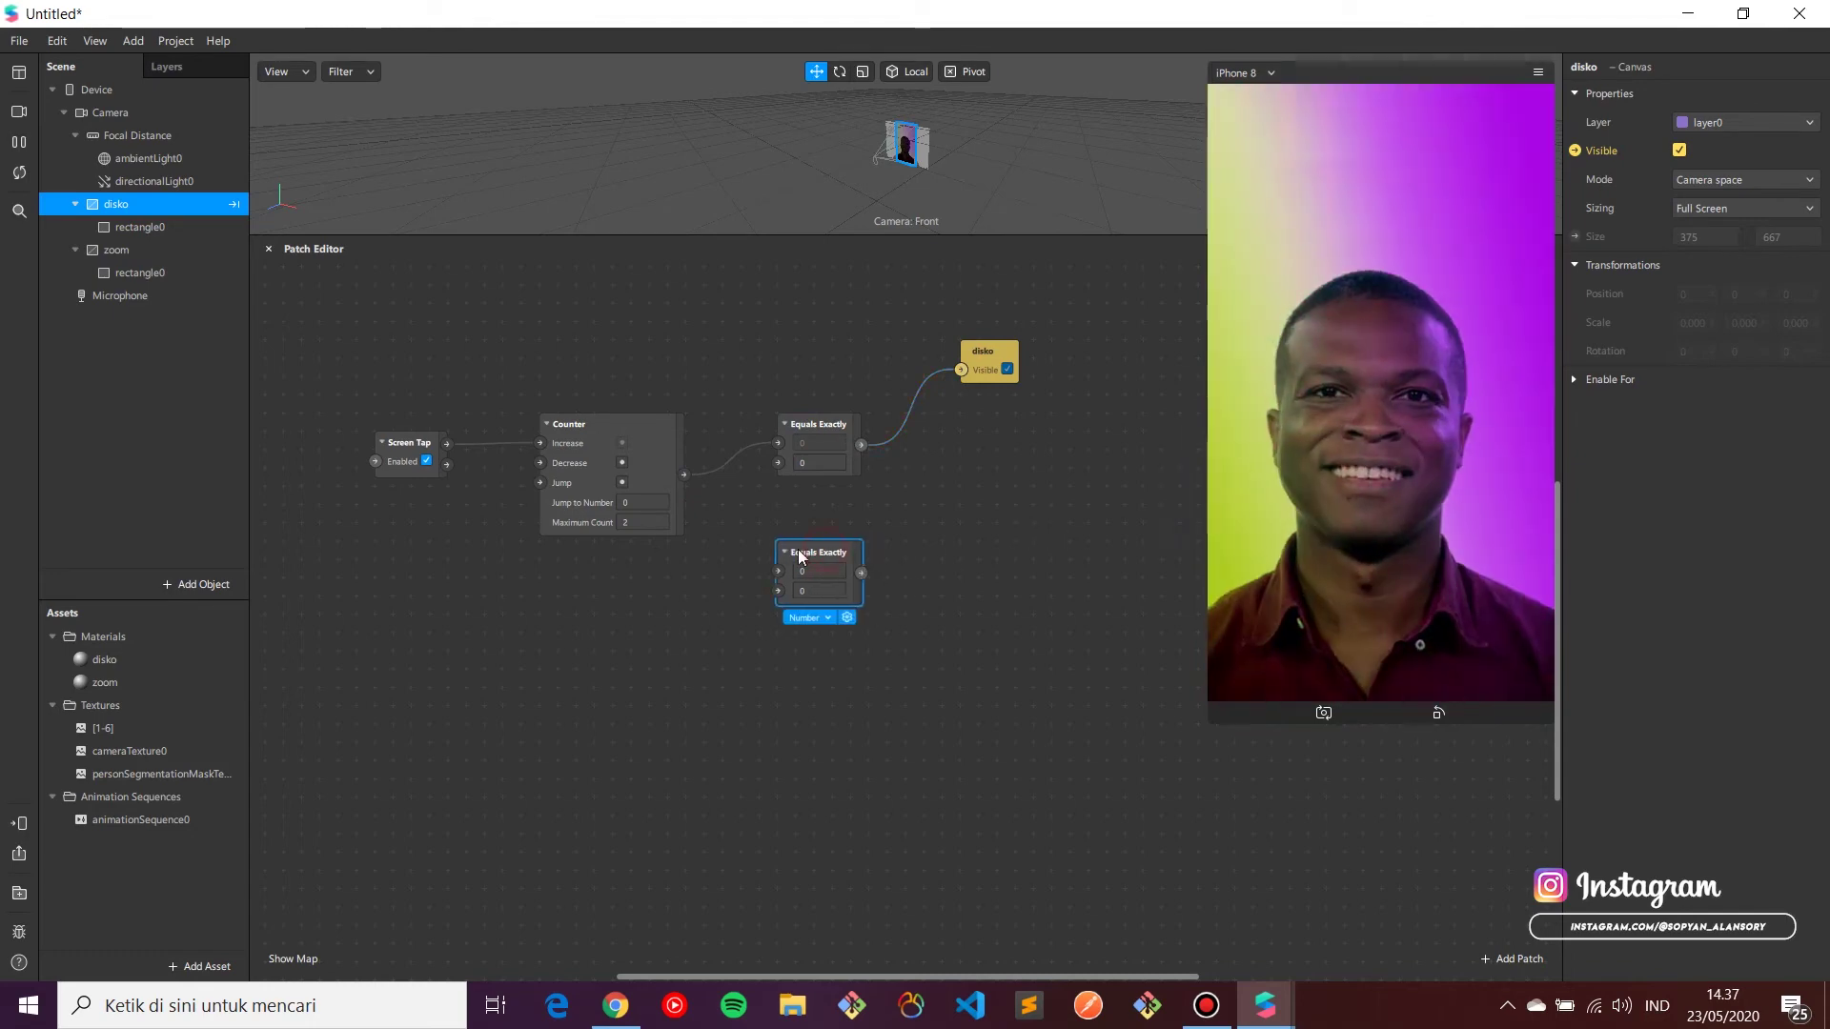
click(190, 249)
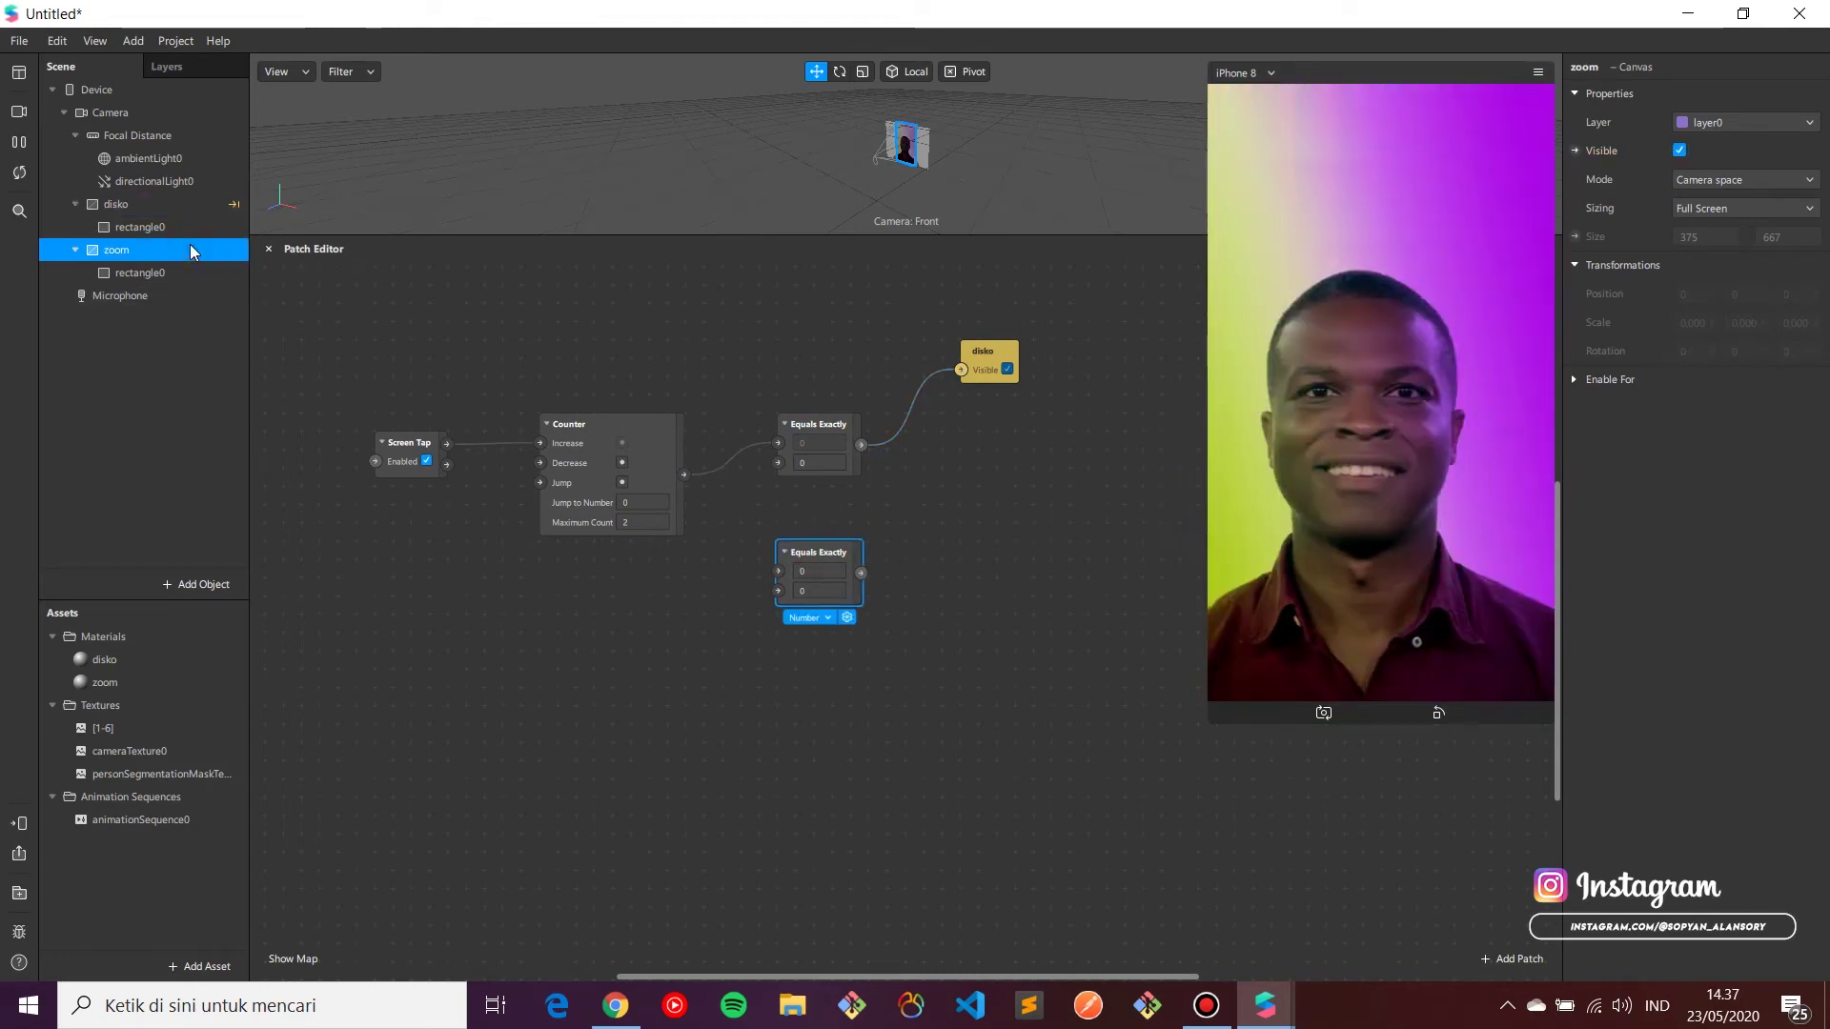
click(1575, 150)
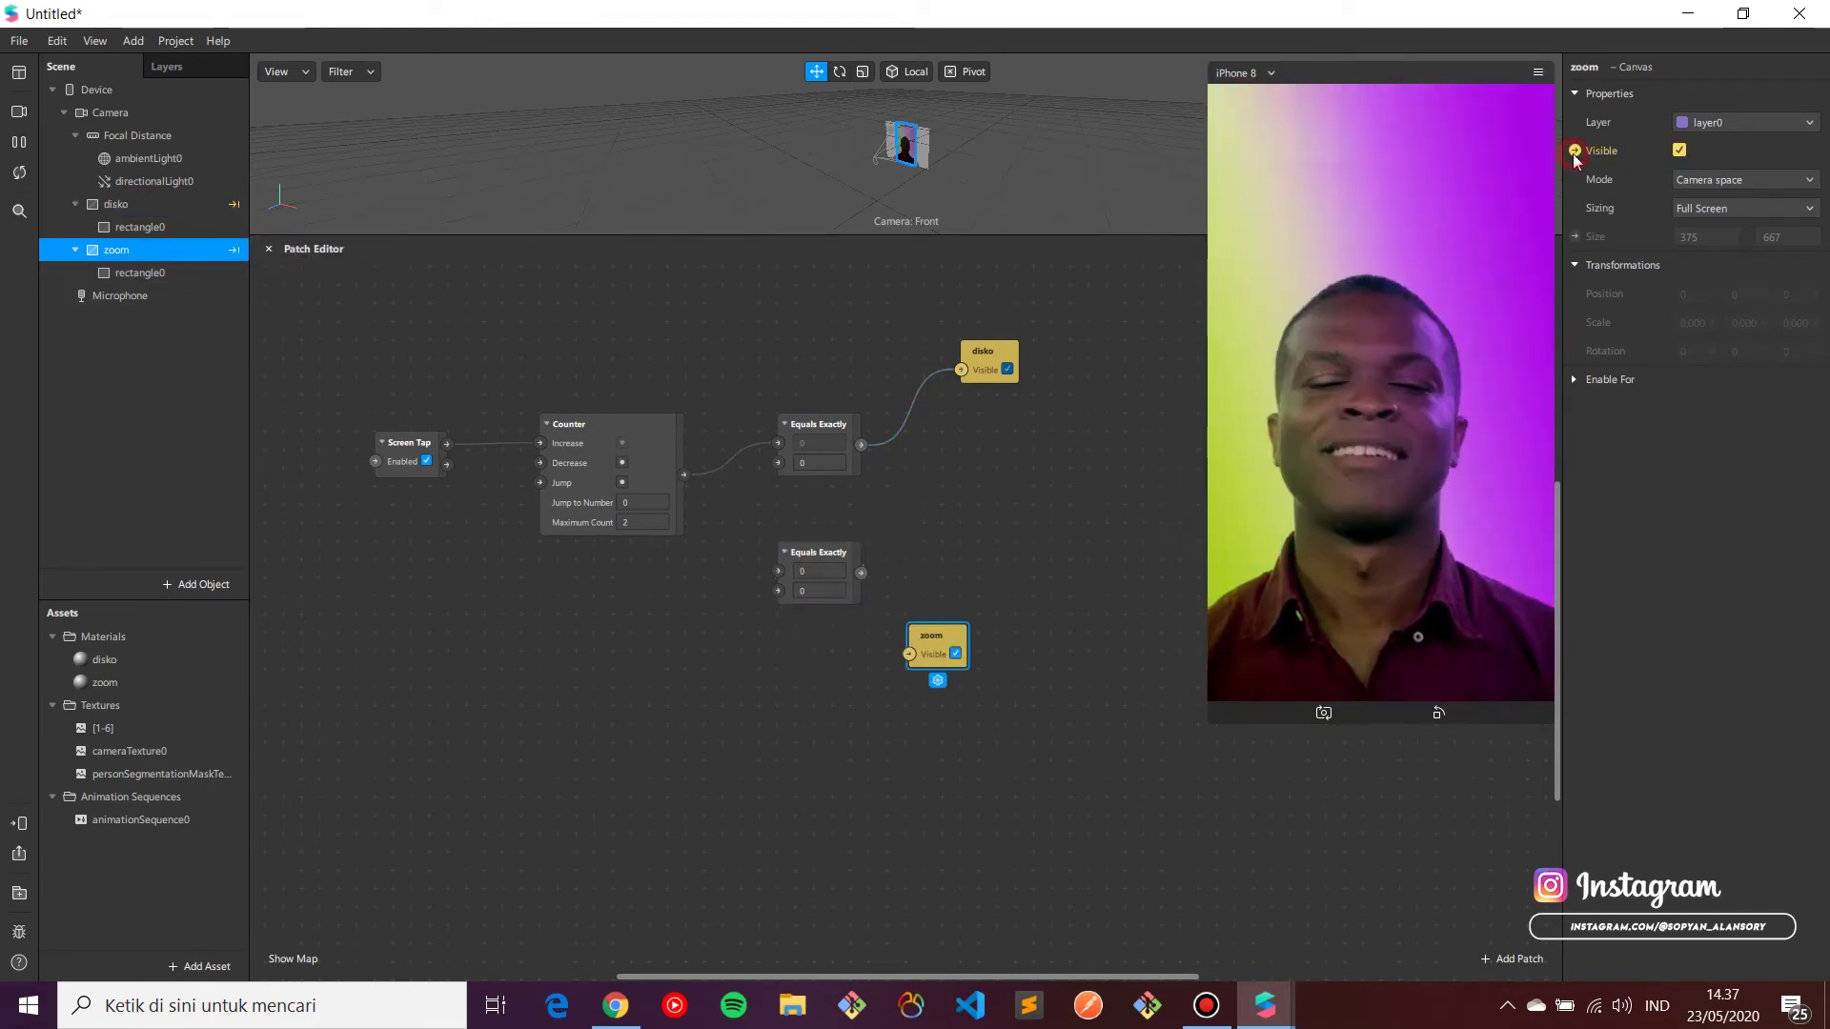
drag(938, 654, 986, 552)
drag(684, 474, 779, 571)
mouse_move(919, 571)
mouse_down()
mouse_move(962, 570)
mouse_move(918, 581)
mouse_up()
click(997, 558)
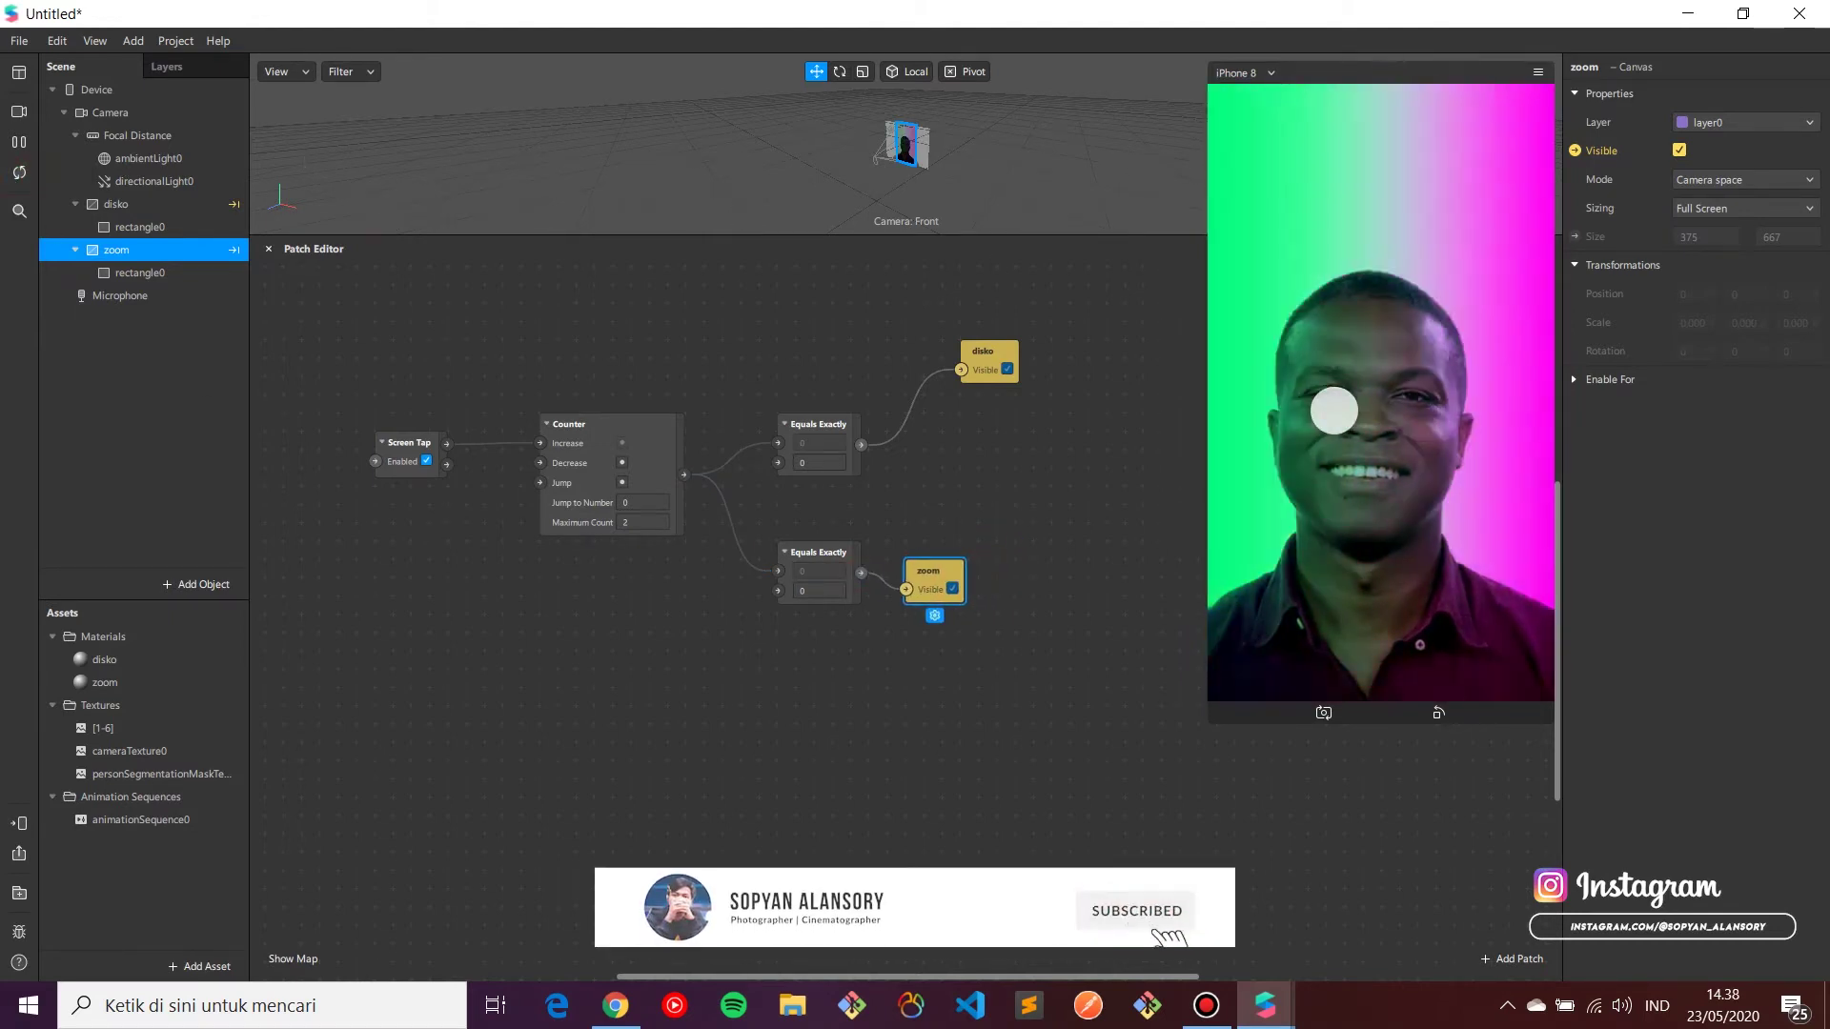
Step: Test the effect switching with two simulated screen taps in the iPhone 8 preview
click(1337, 410)
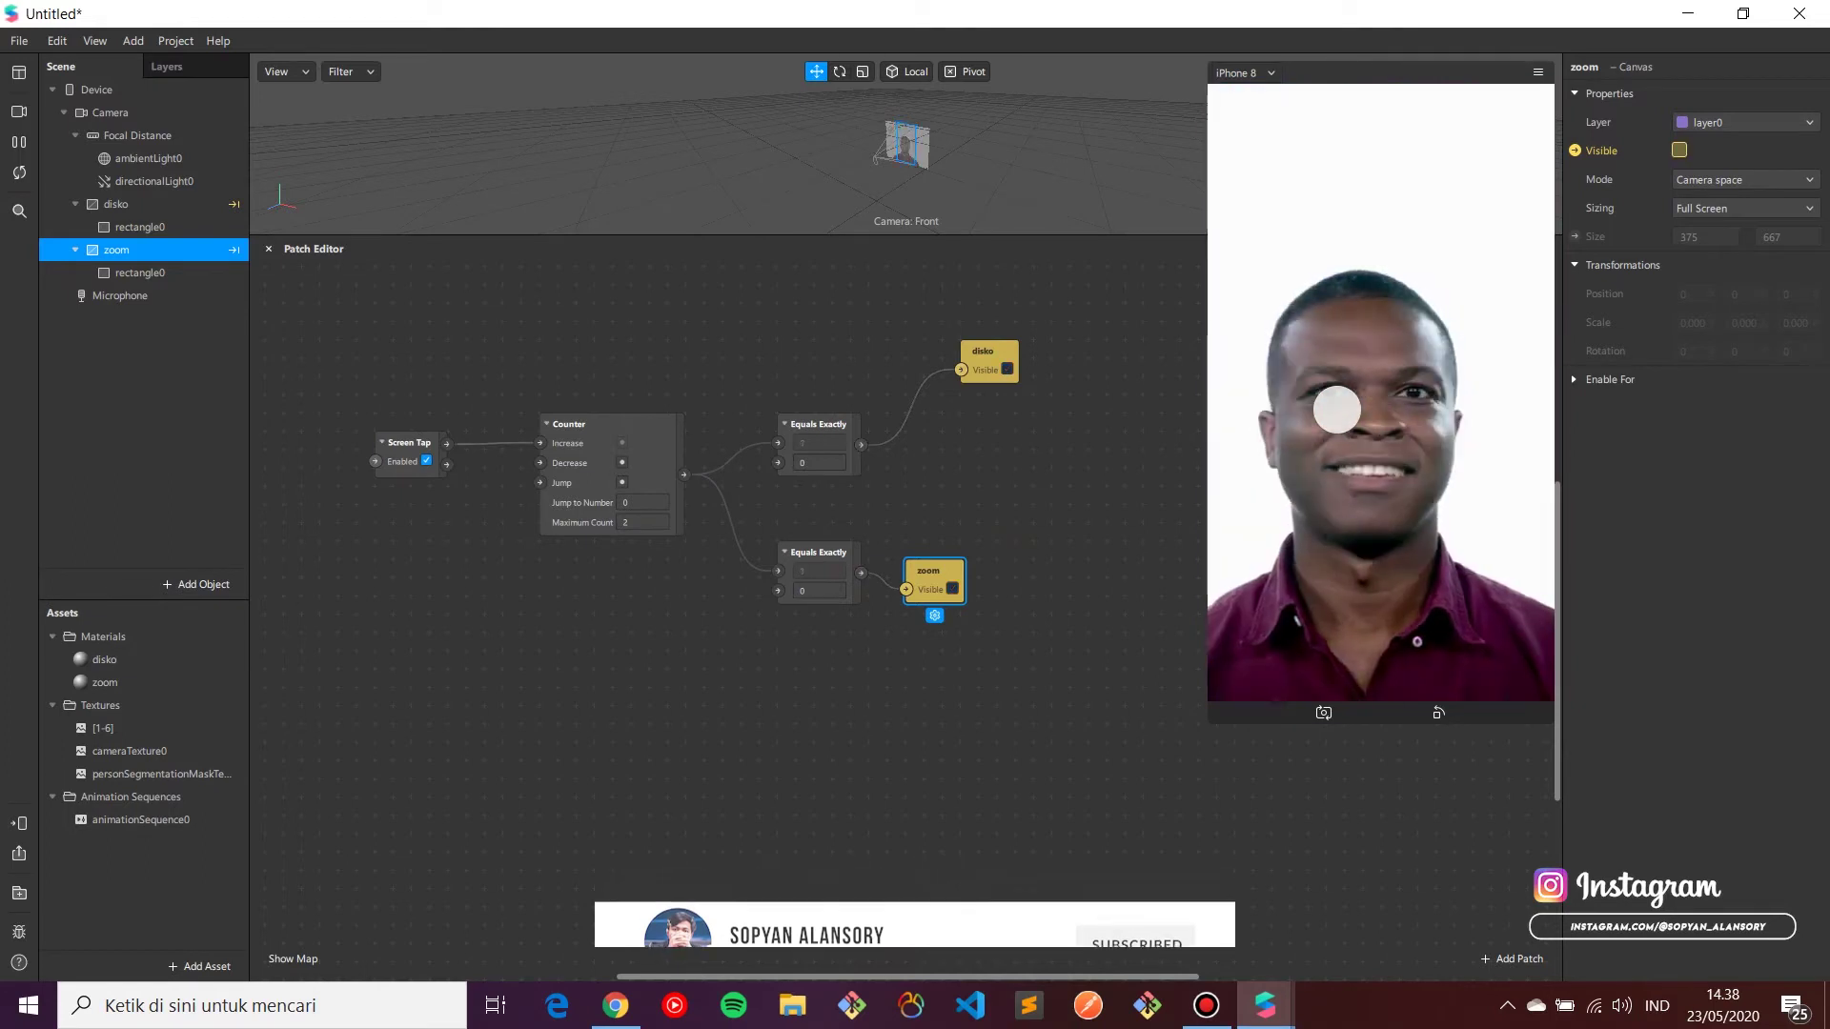
click(1336, 410)
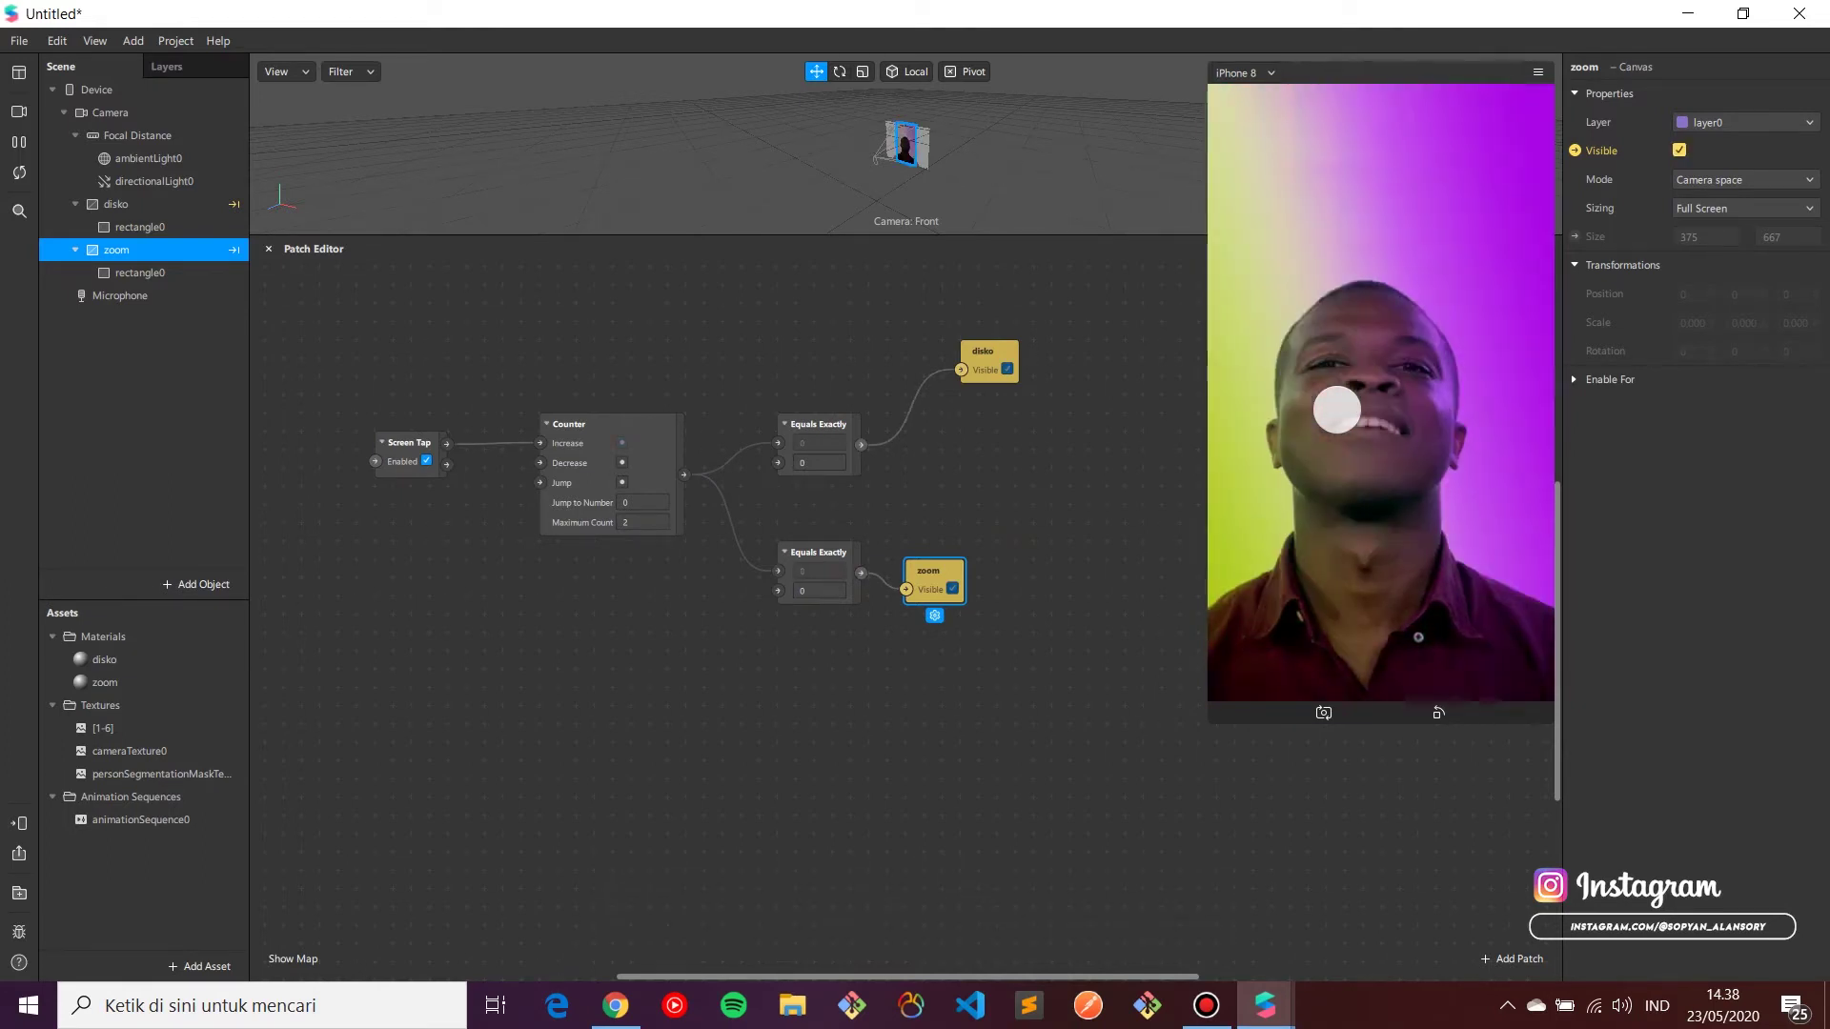
Step: Cycle through the effects with further simulated screen taps in the iPhone 8 preview
click(1337, 409)
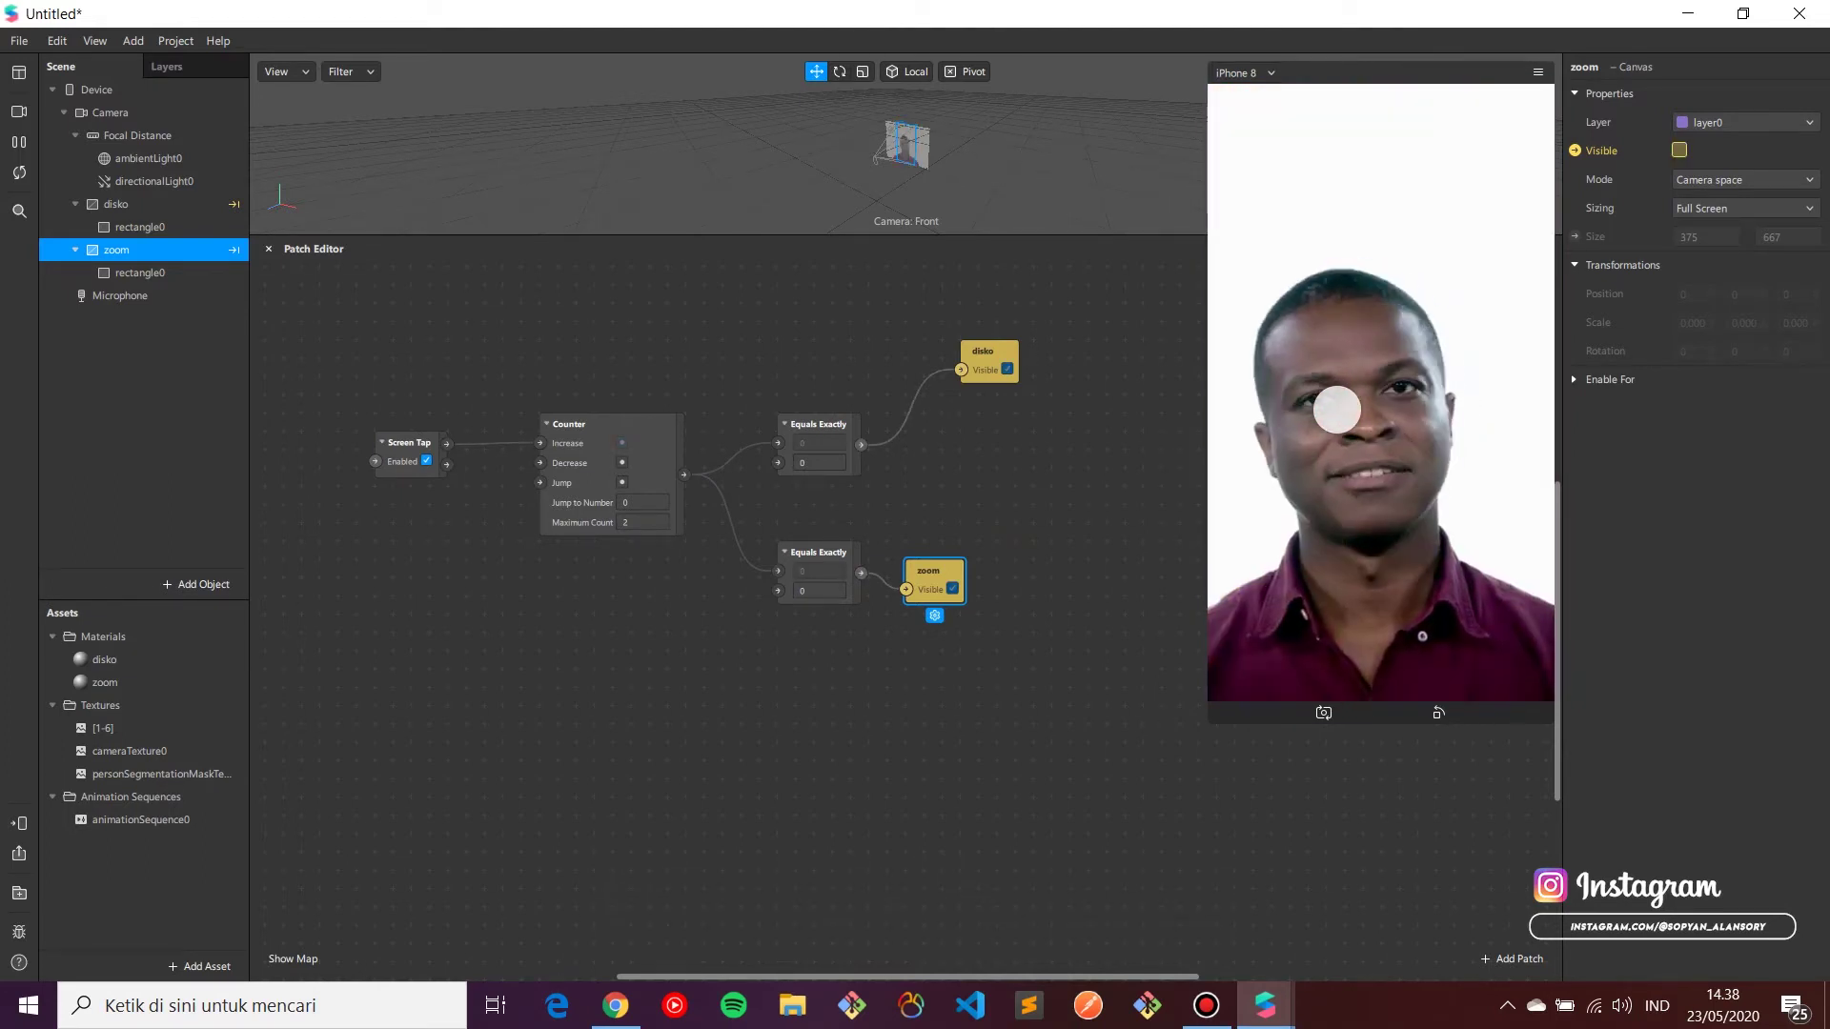
click(1336, 410)
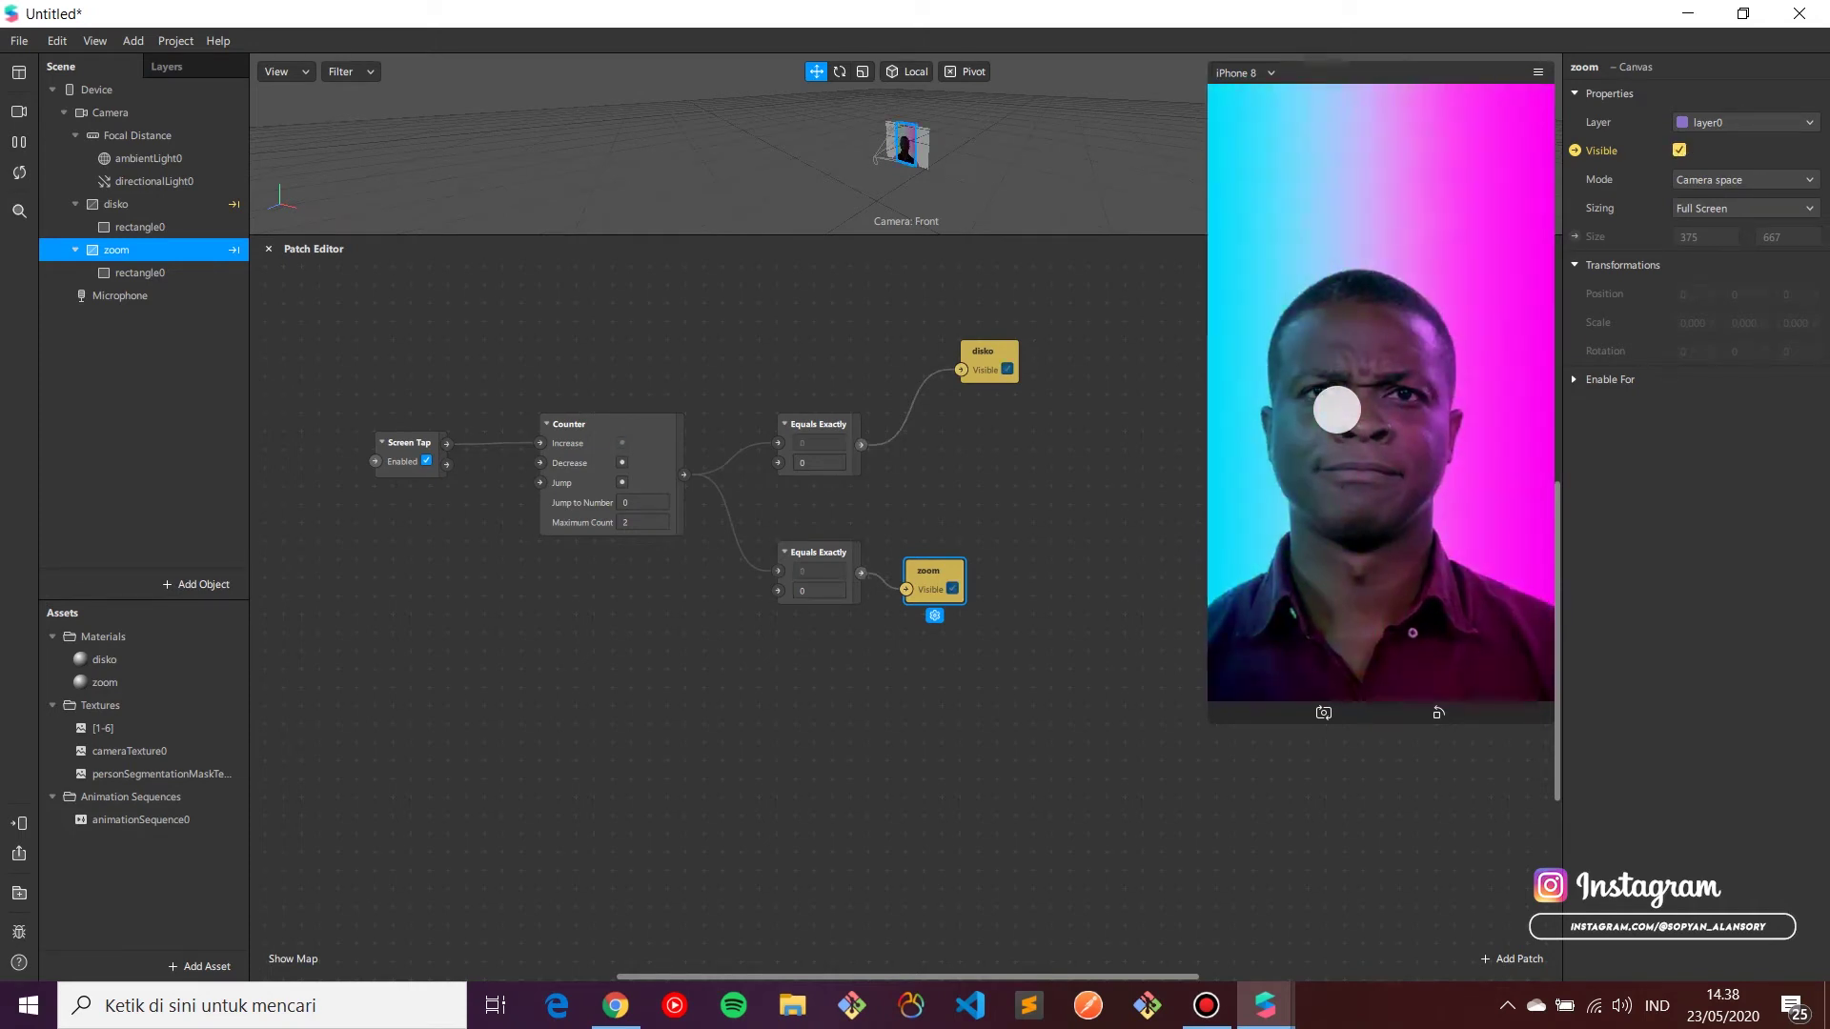
click(1346, 459)
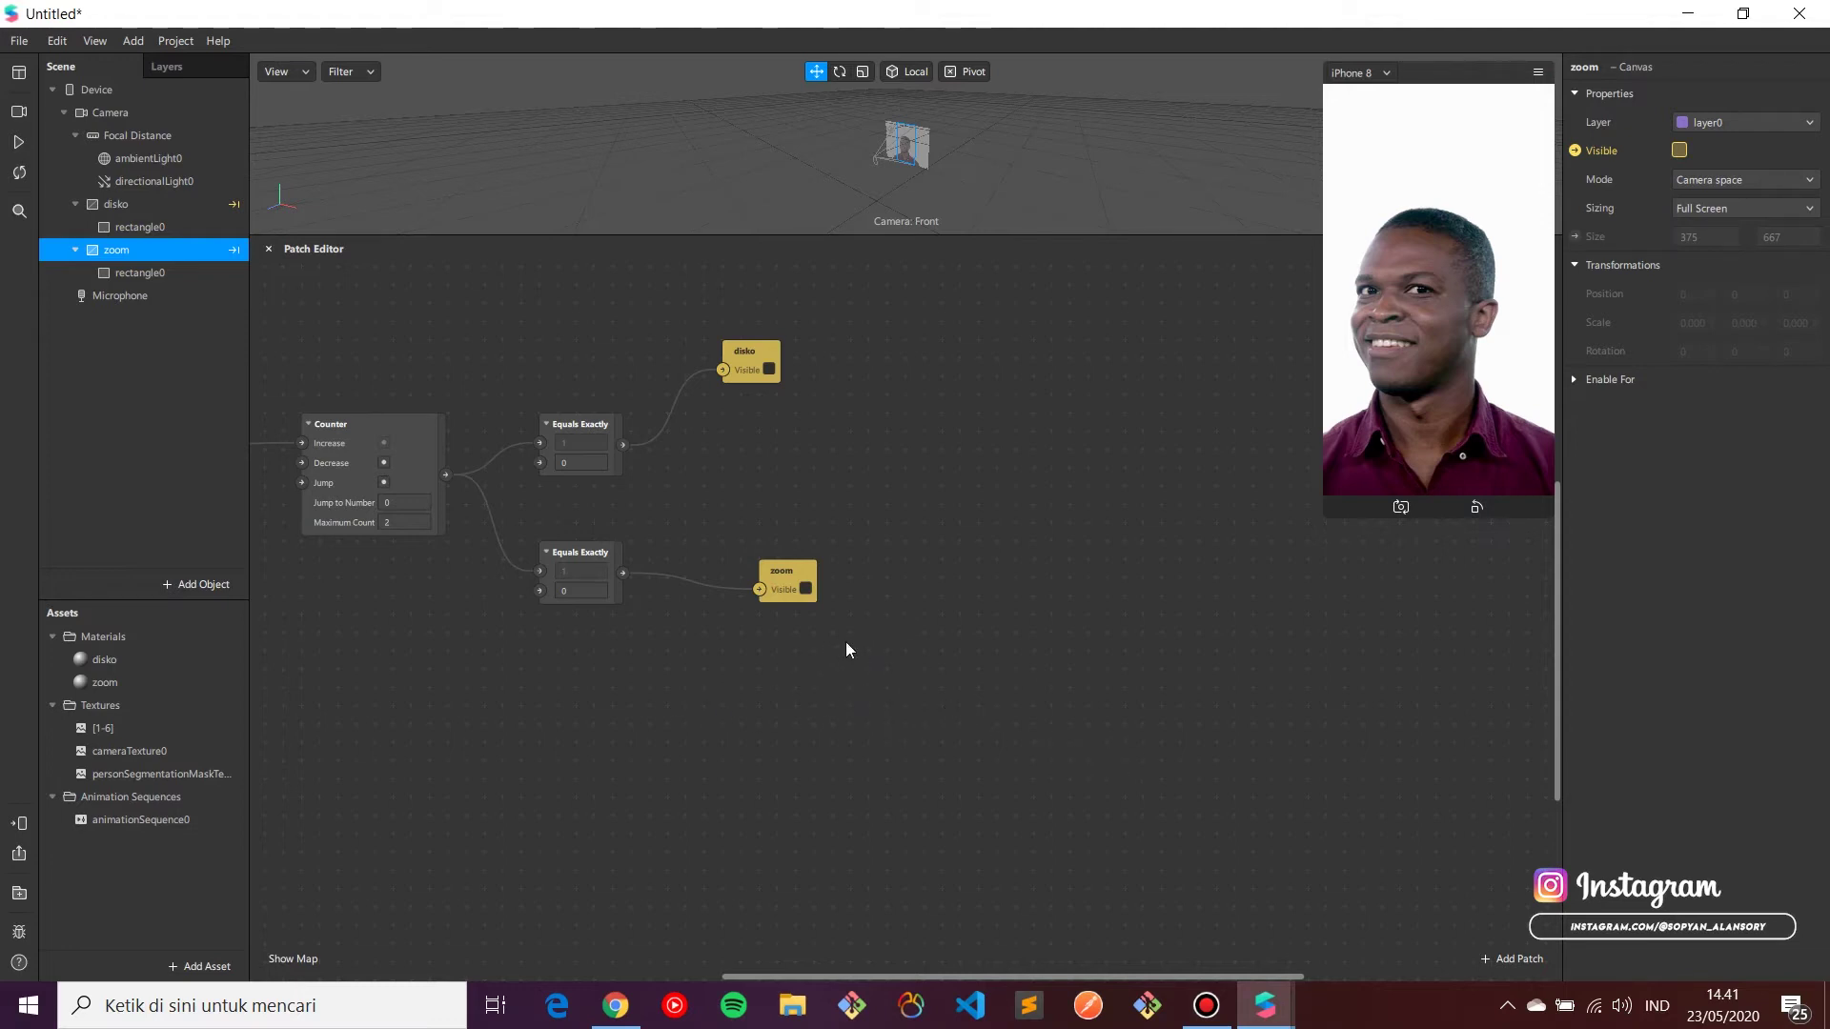
Step: Move the zoom Visible patch up, add a Pulse patch and place it just below the lower Equals Exactly patch's output
drag(797, 570, 814, 450)
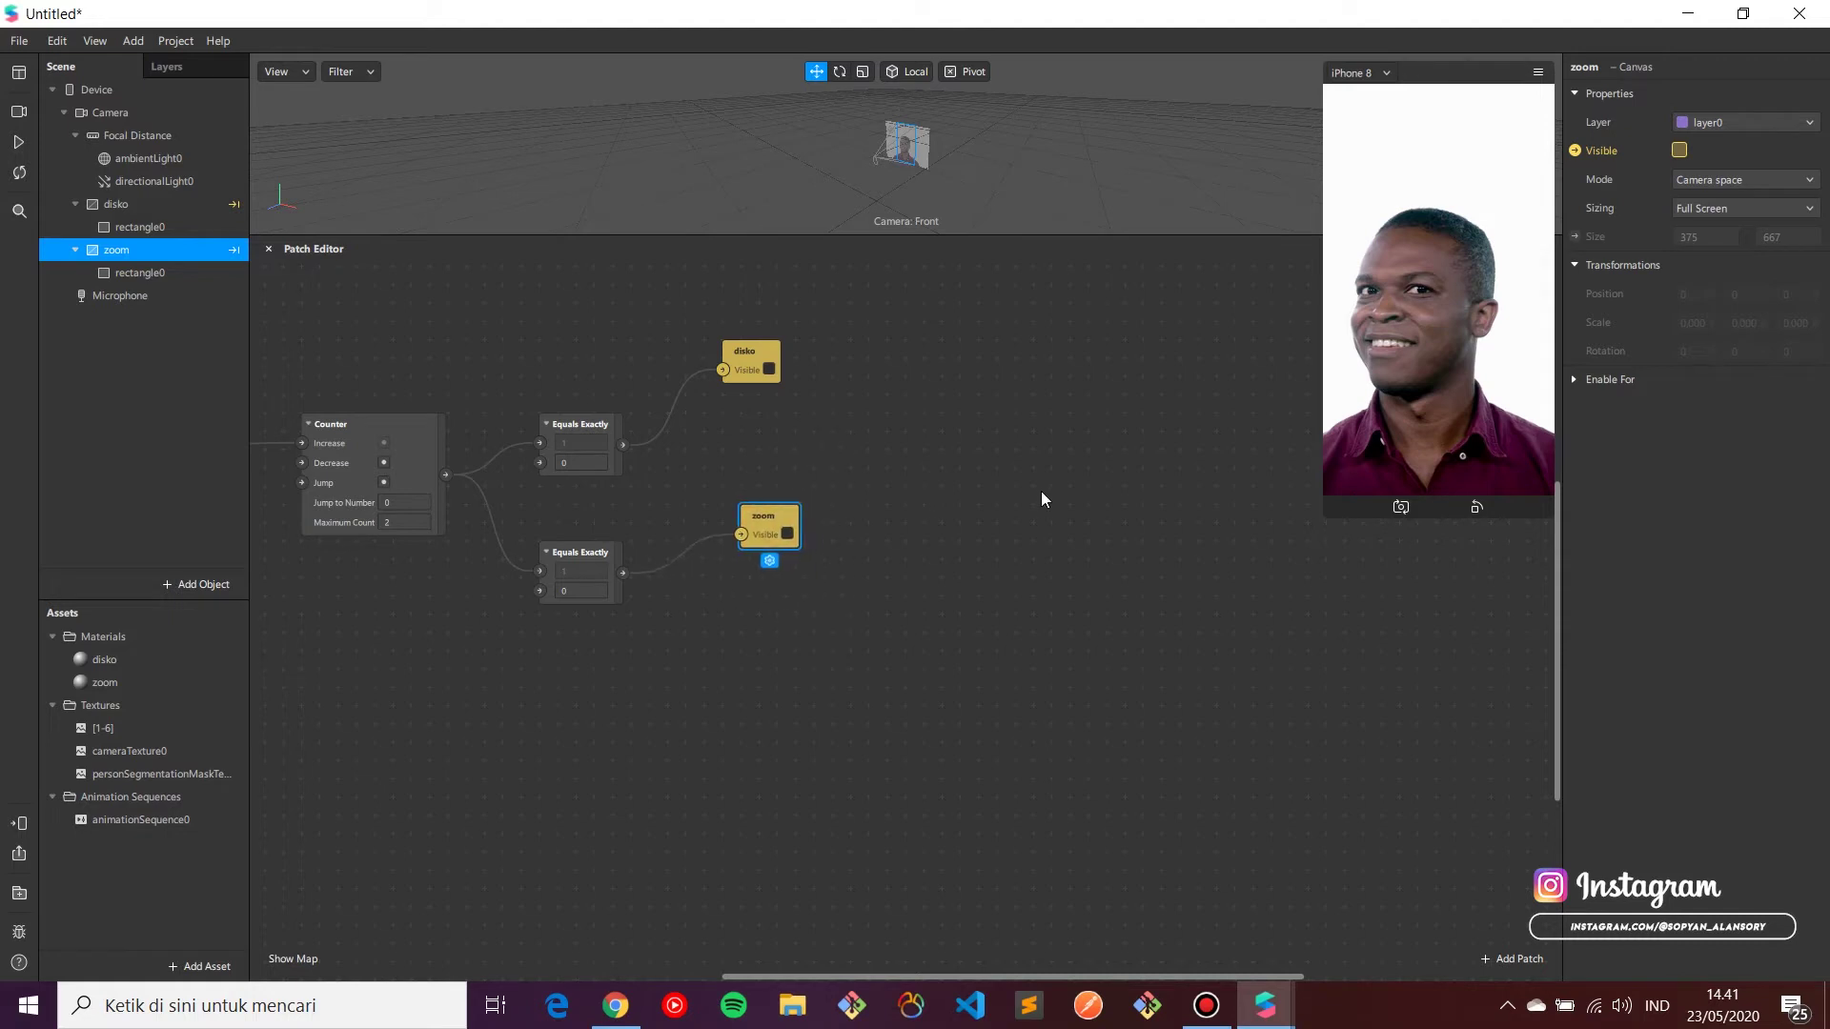
double_click(952, 583)
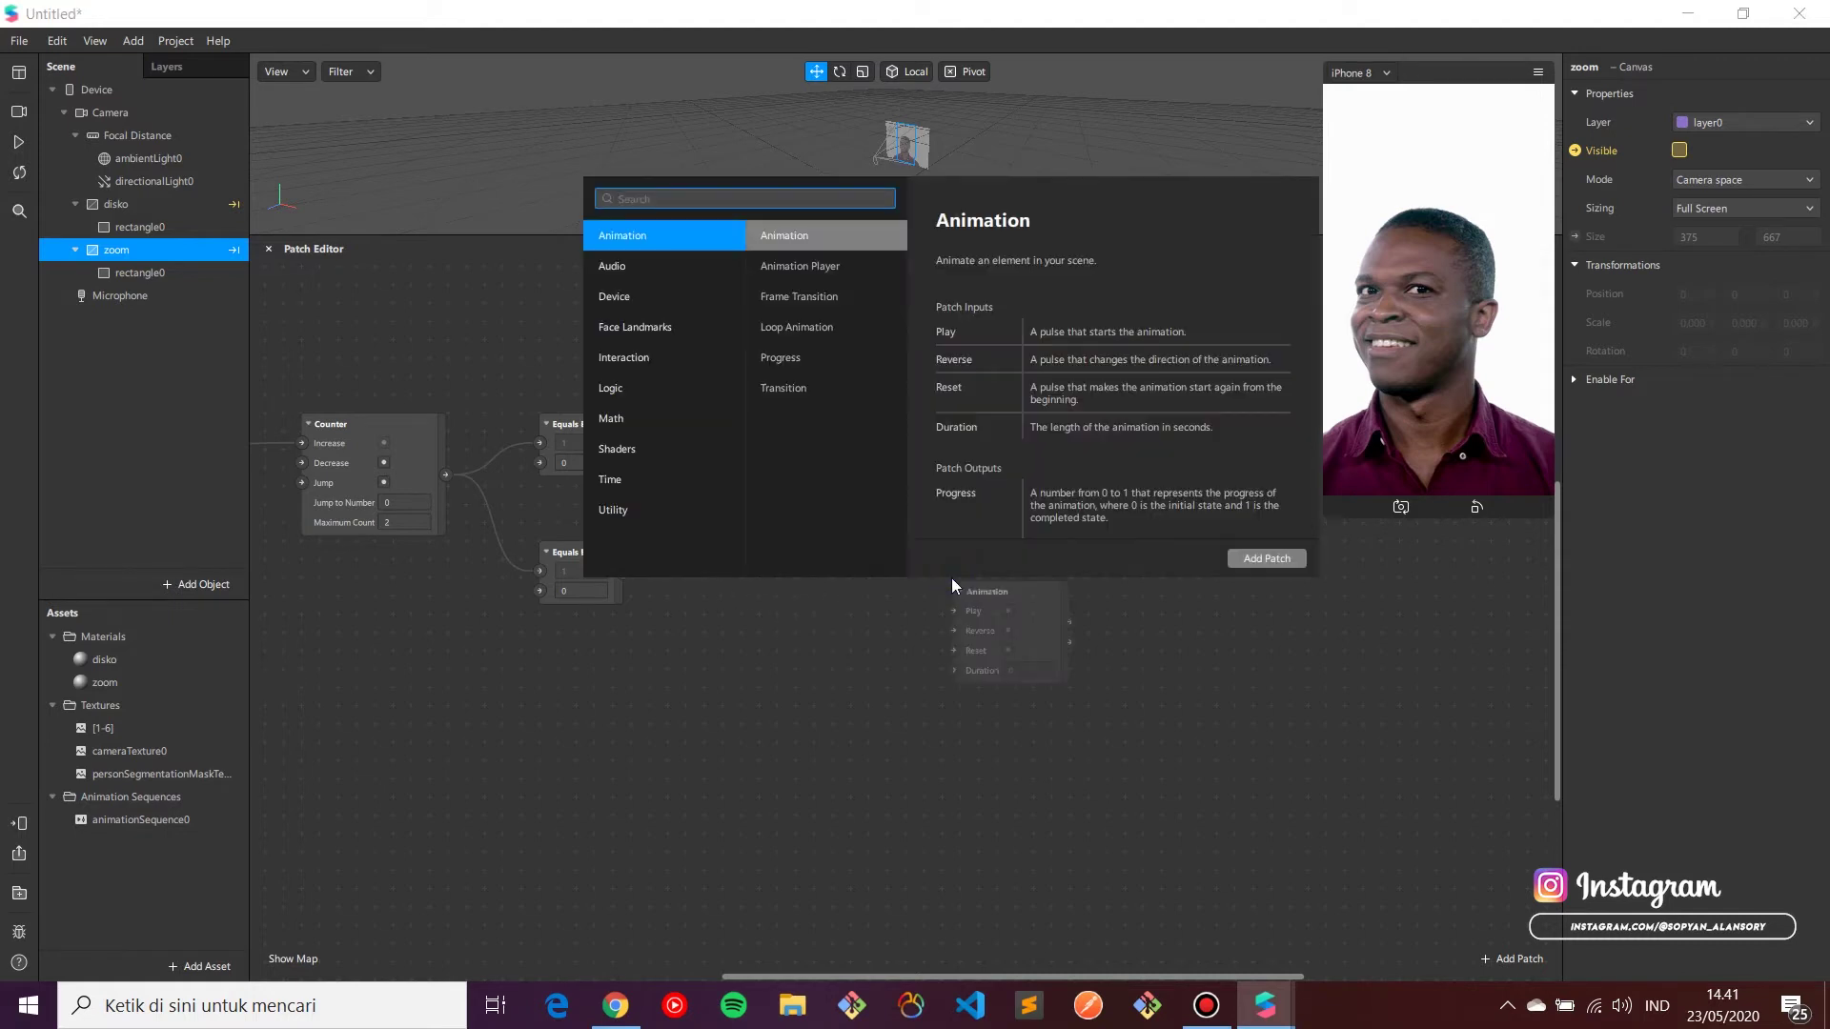
text(pul)
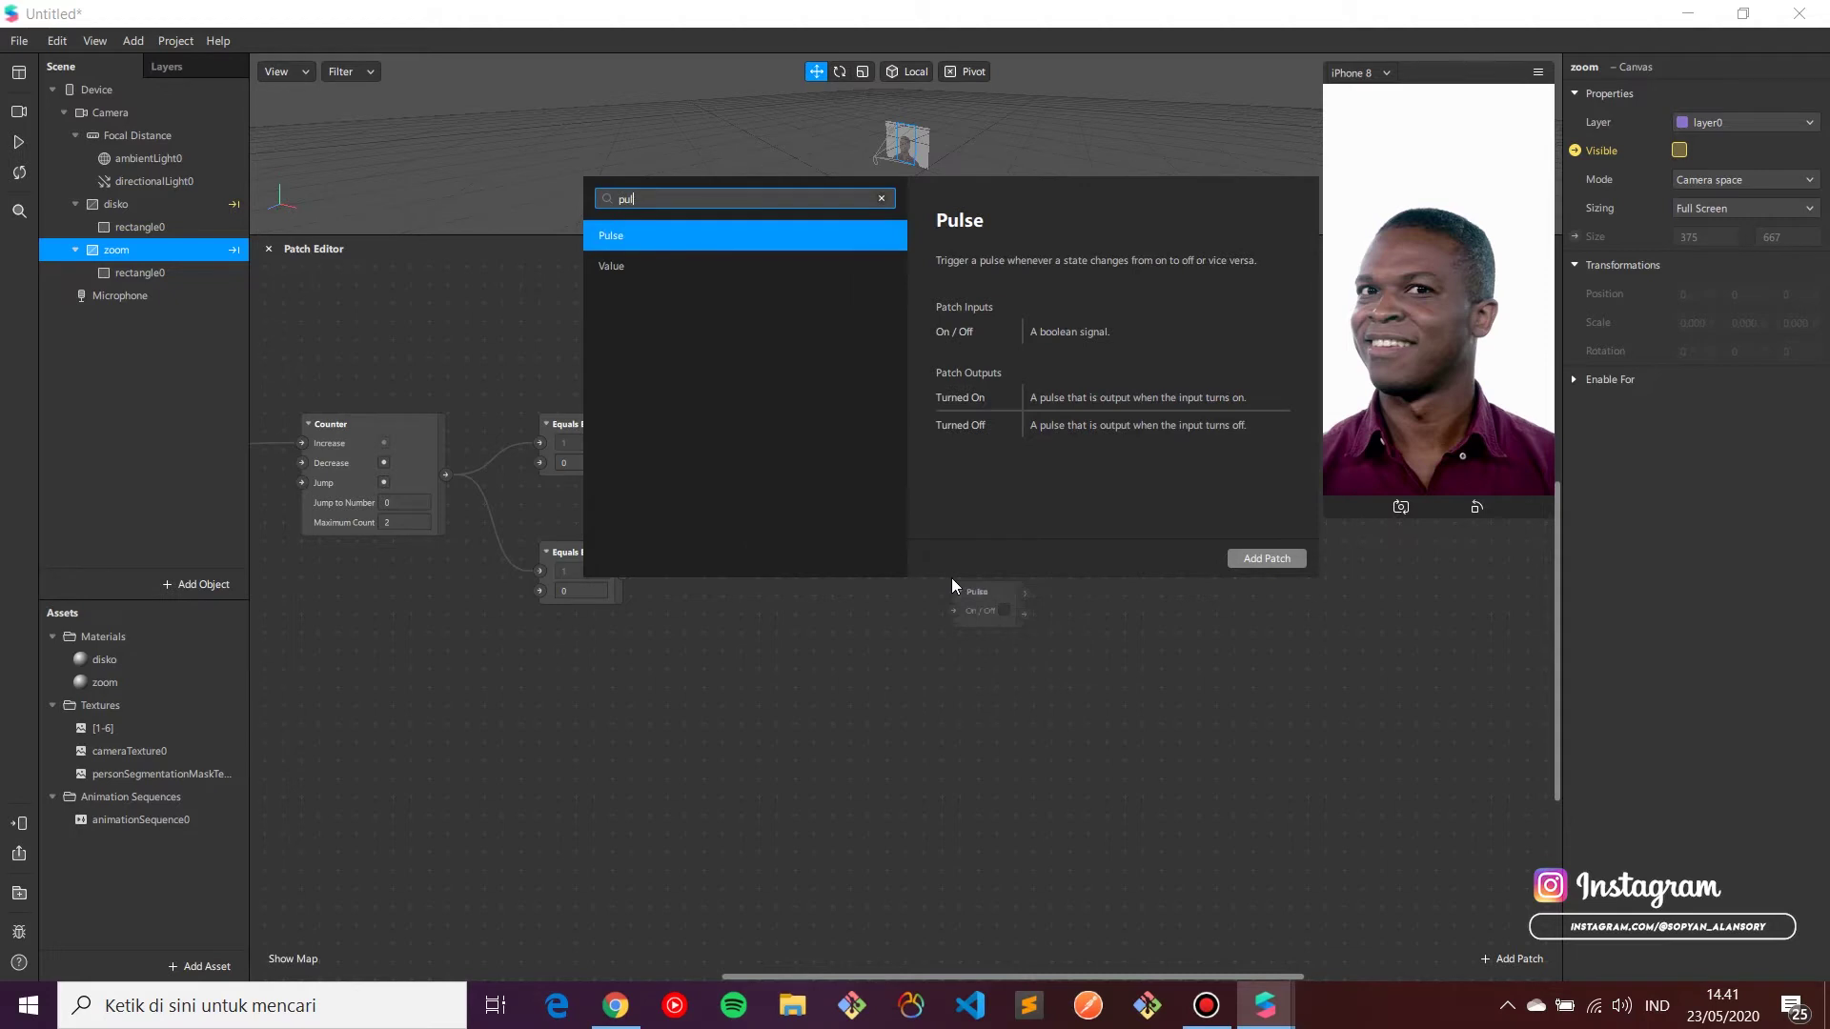
double_click(608, 235)
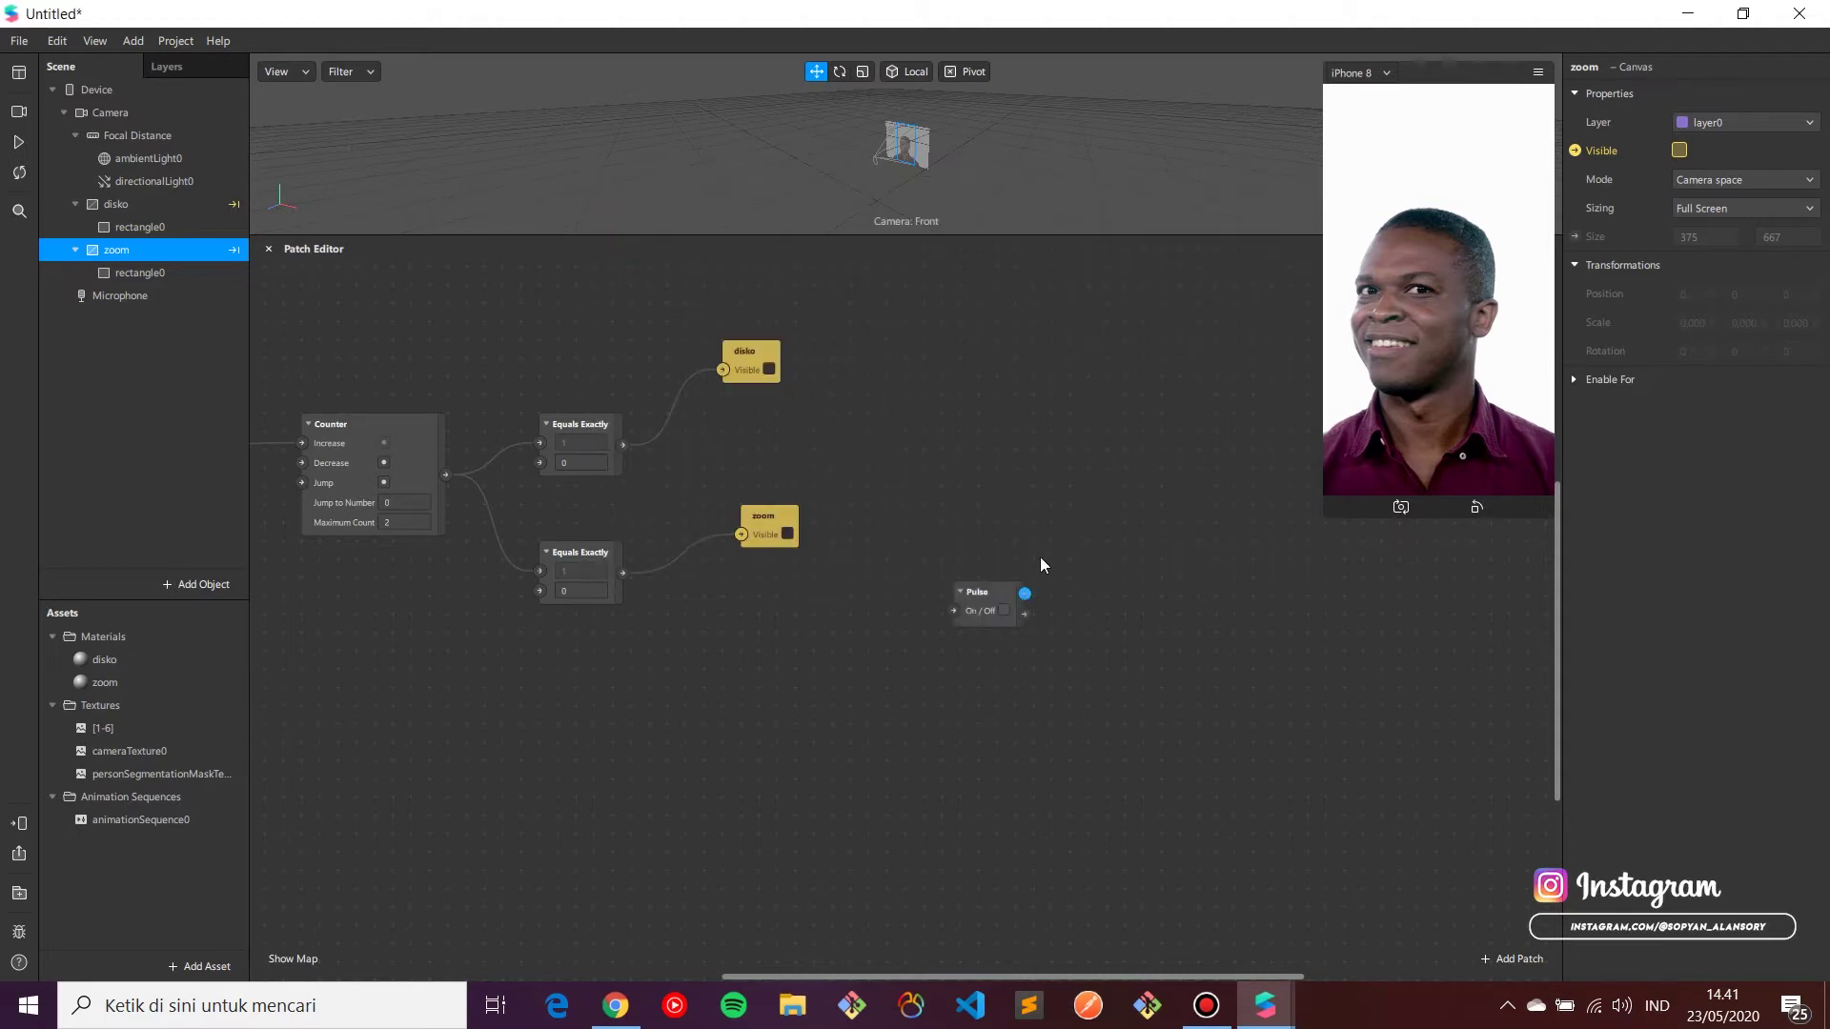
drag(972, 597, 703, 667)
Step: Add a Loop Animation patch to the graph
double_click(945, 740)
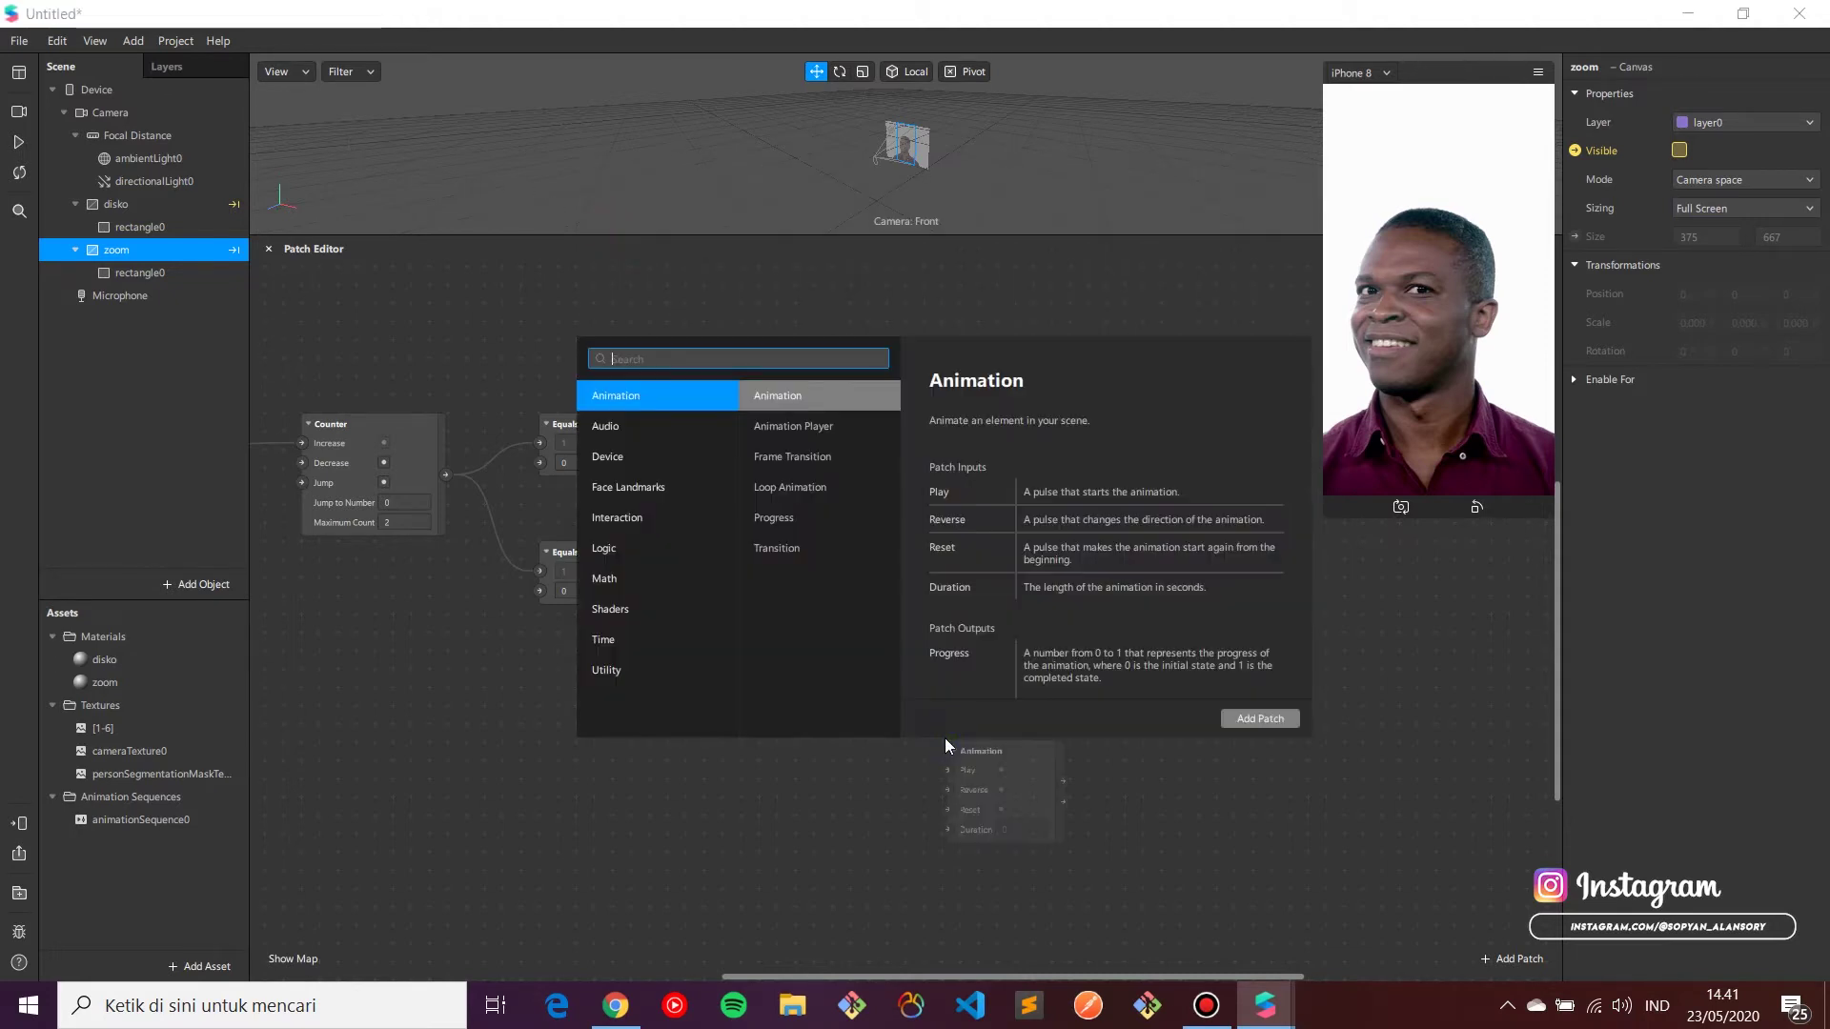
text(loo)
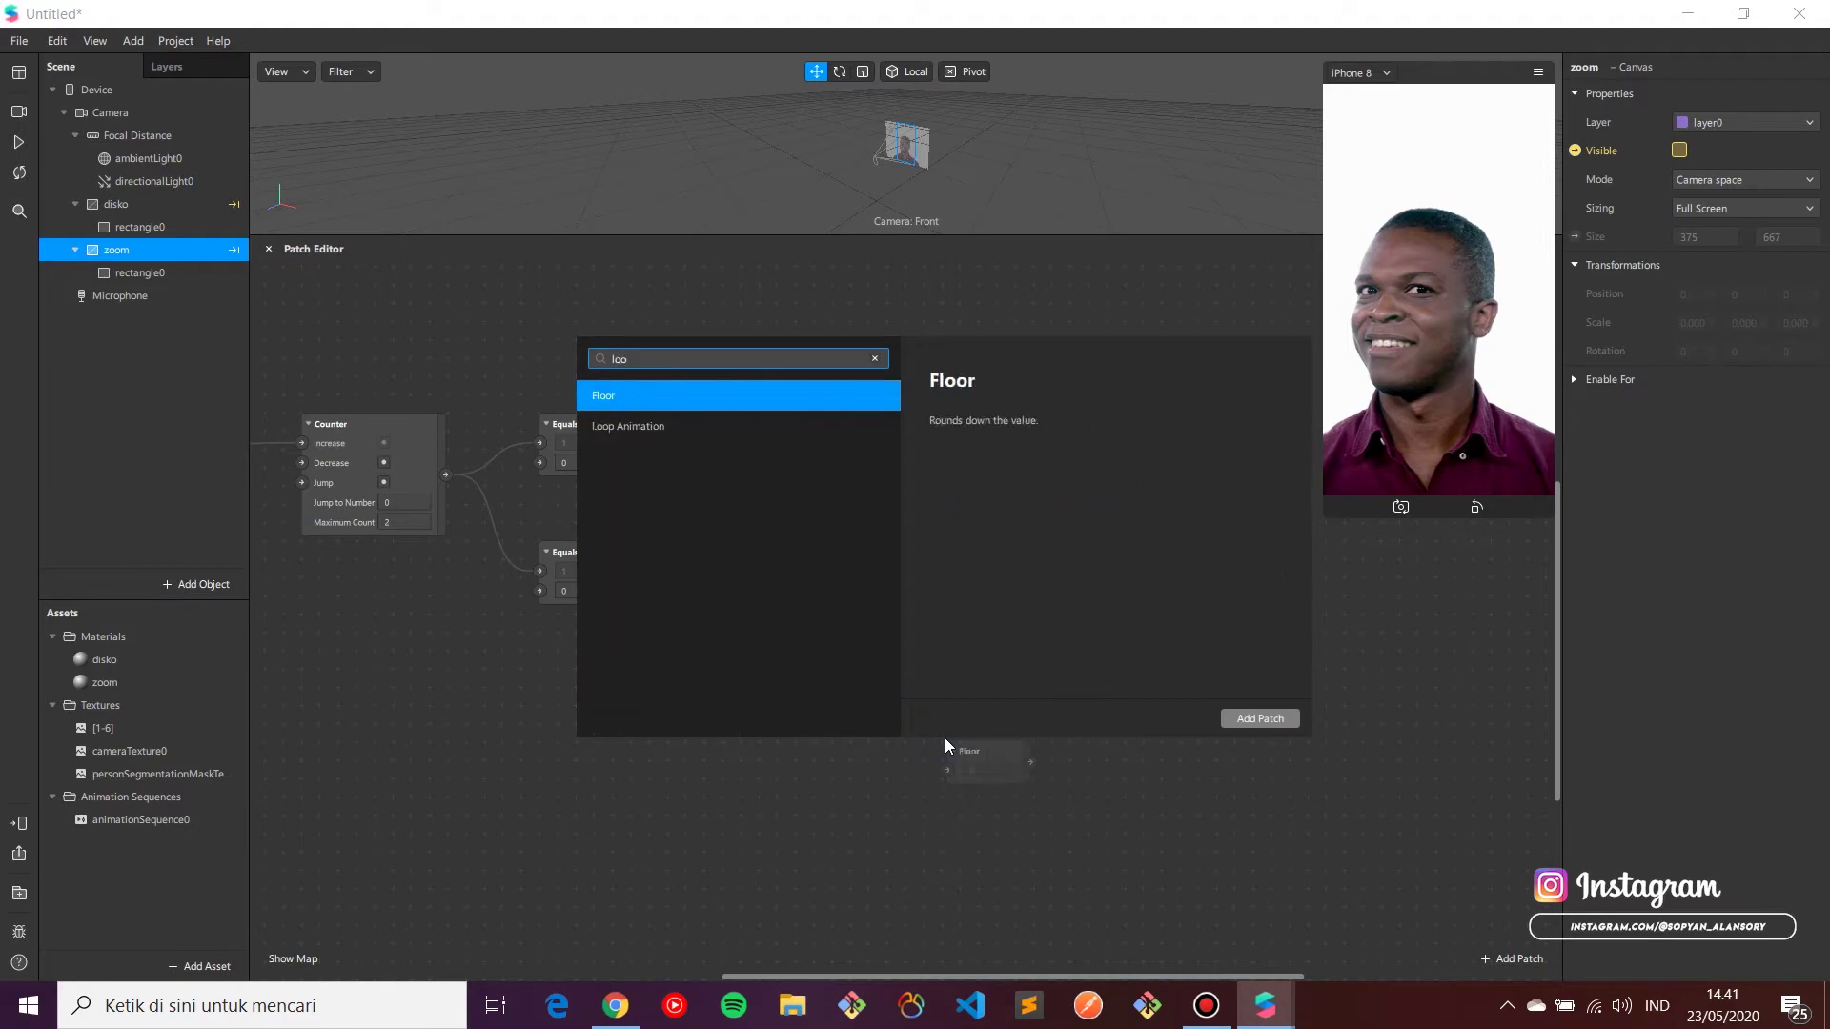
double_click(748, 425)
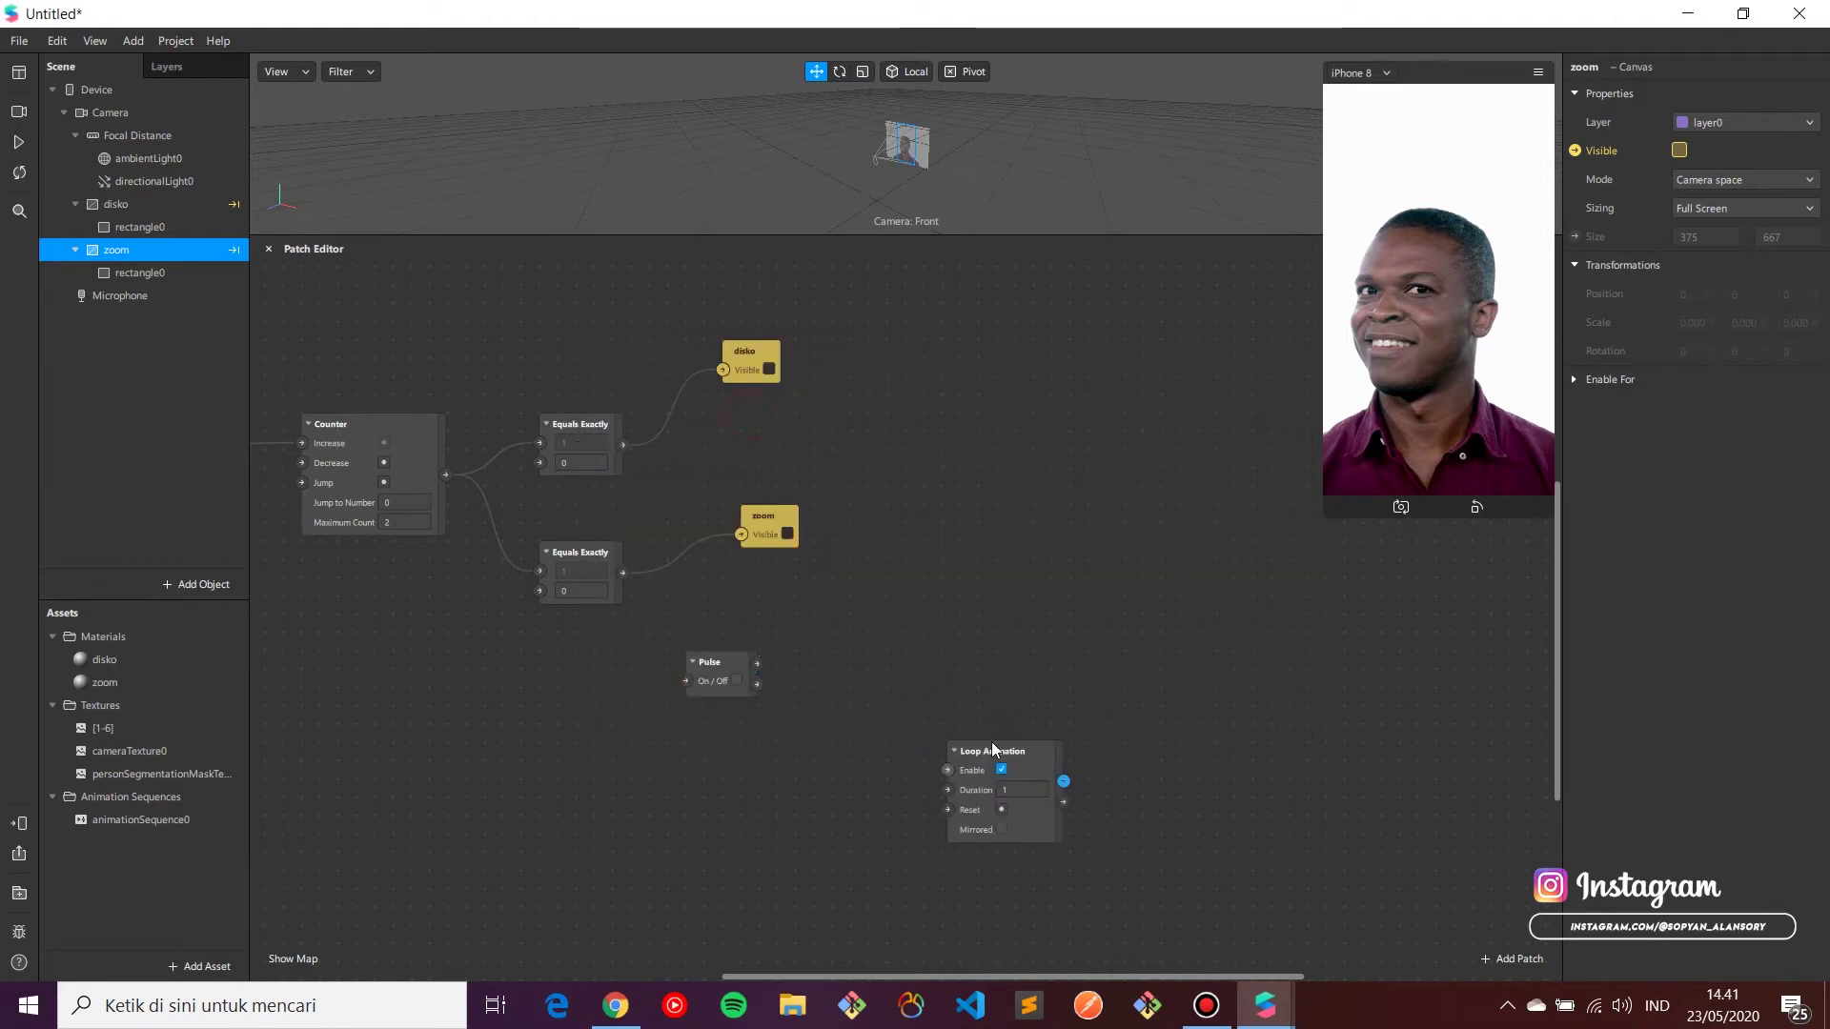
Step: Add a Texture Transform patch and place it beyond the Loop Animation patch, level with it
double_click(1069, 844)
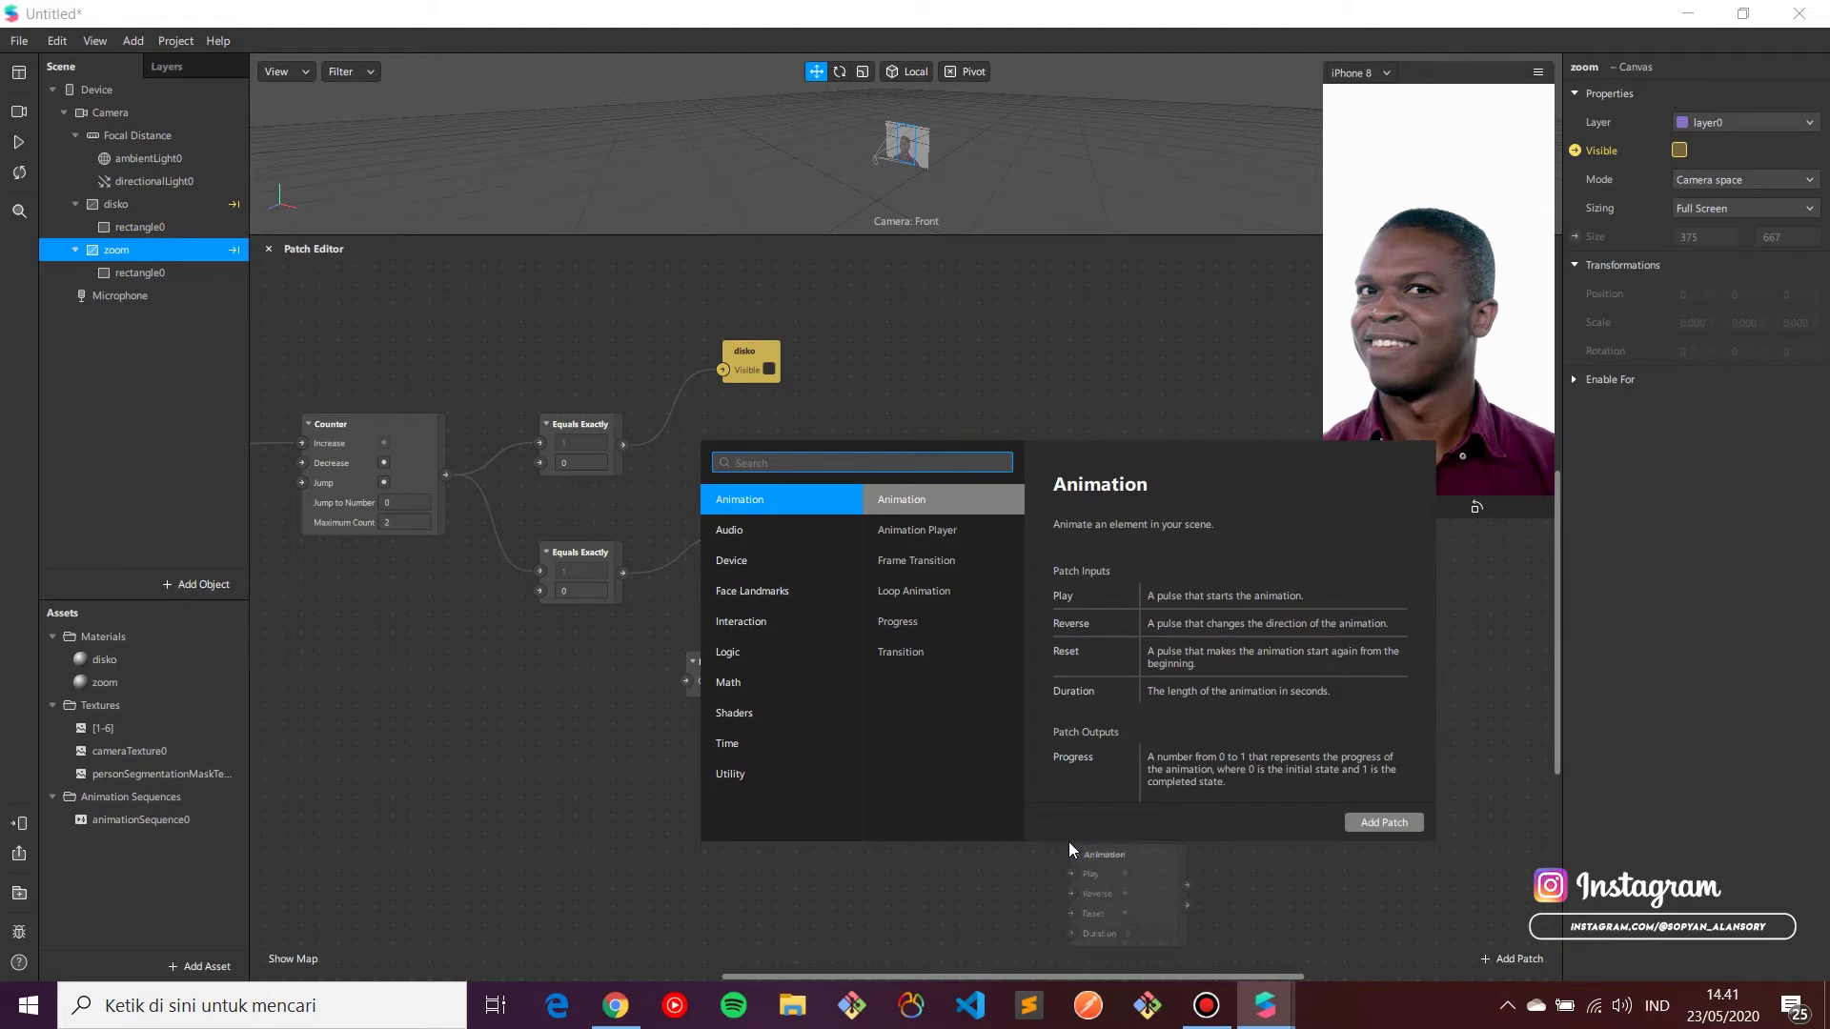
text(tra)
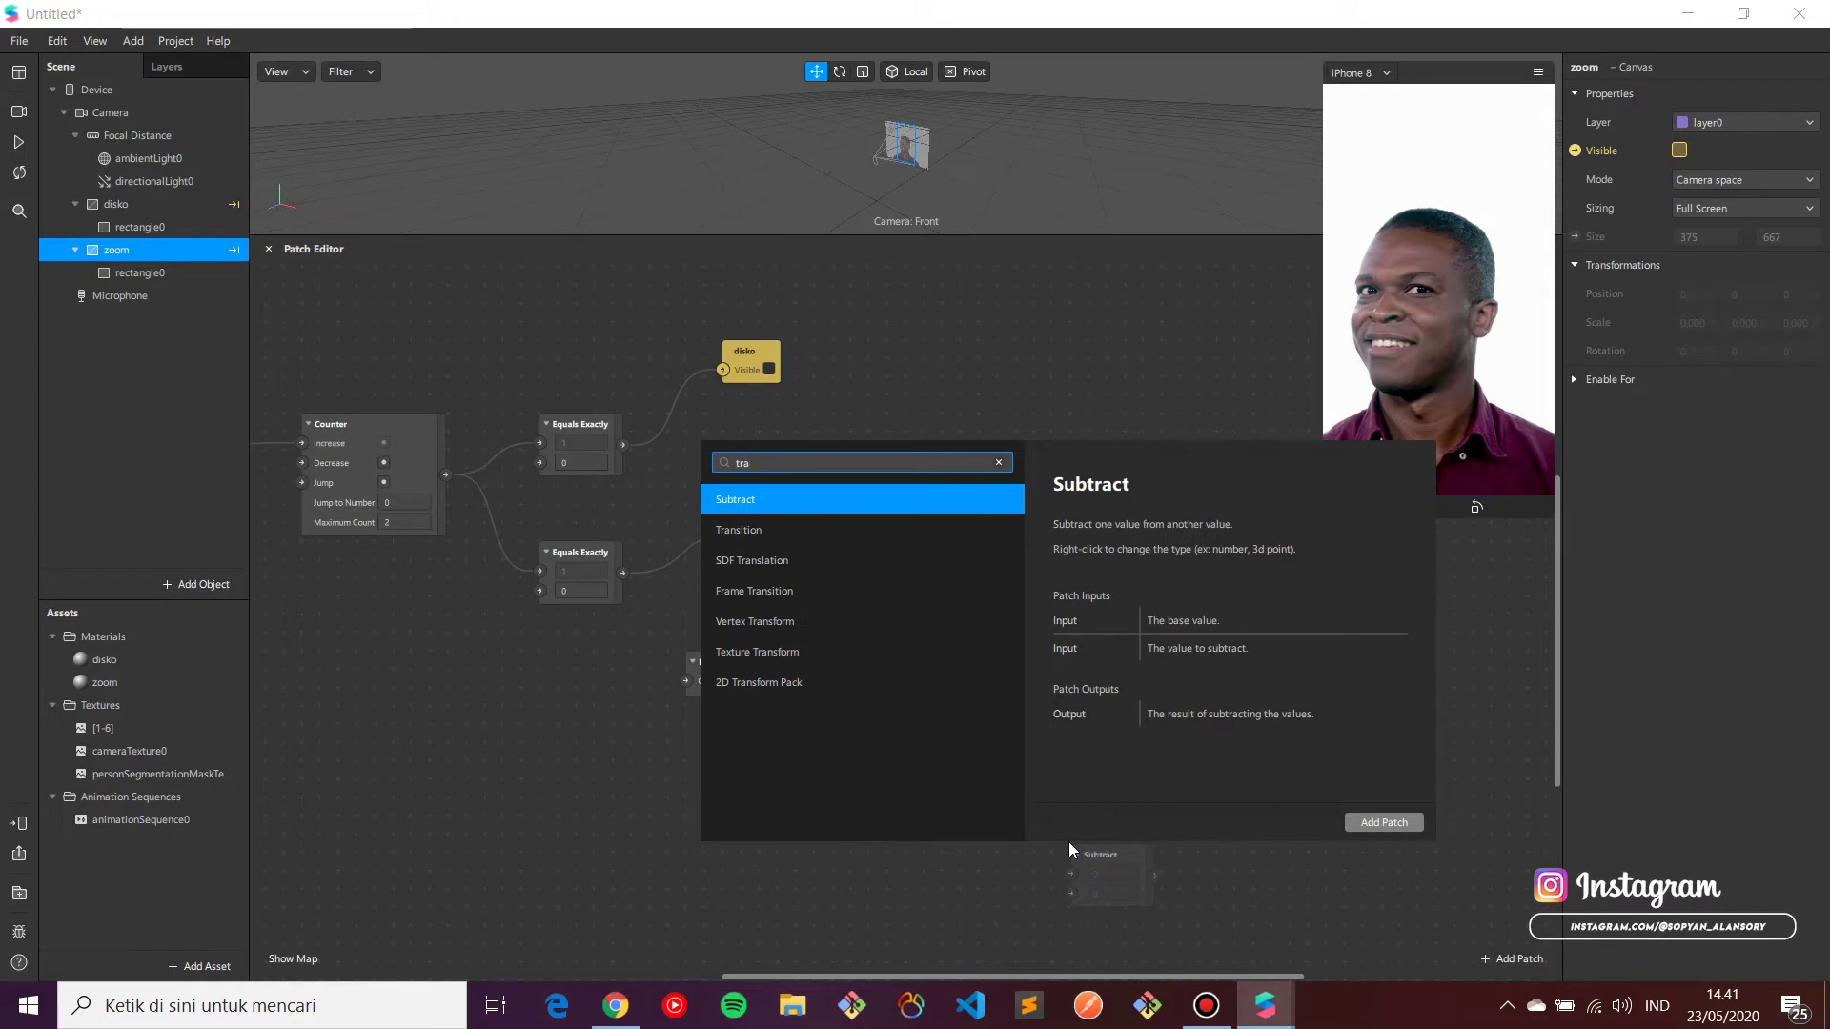
double_click(798, 652)
drag(1145, 860, 1192, 667)
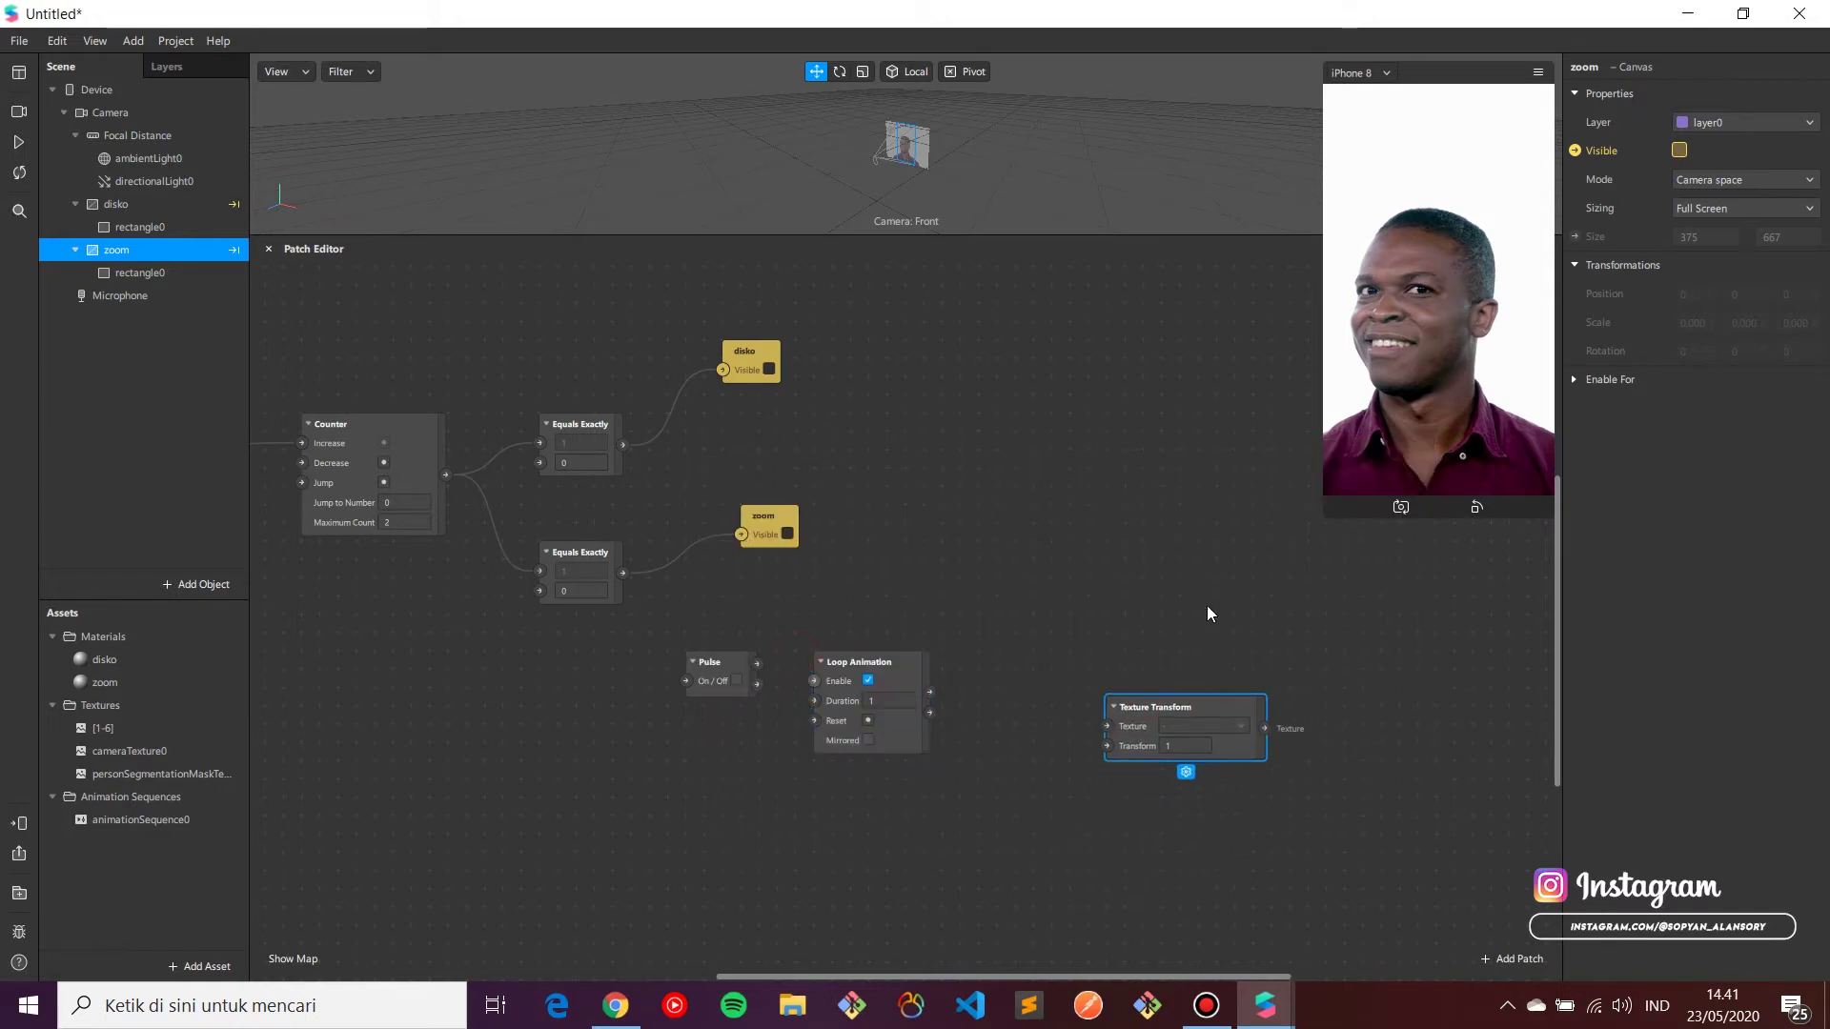
Step: Add a Switch patch above the Loop Animation patch
double_click(948, 473)
text(swit)
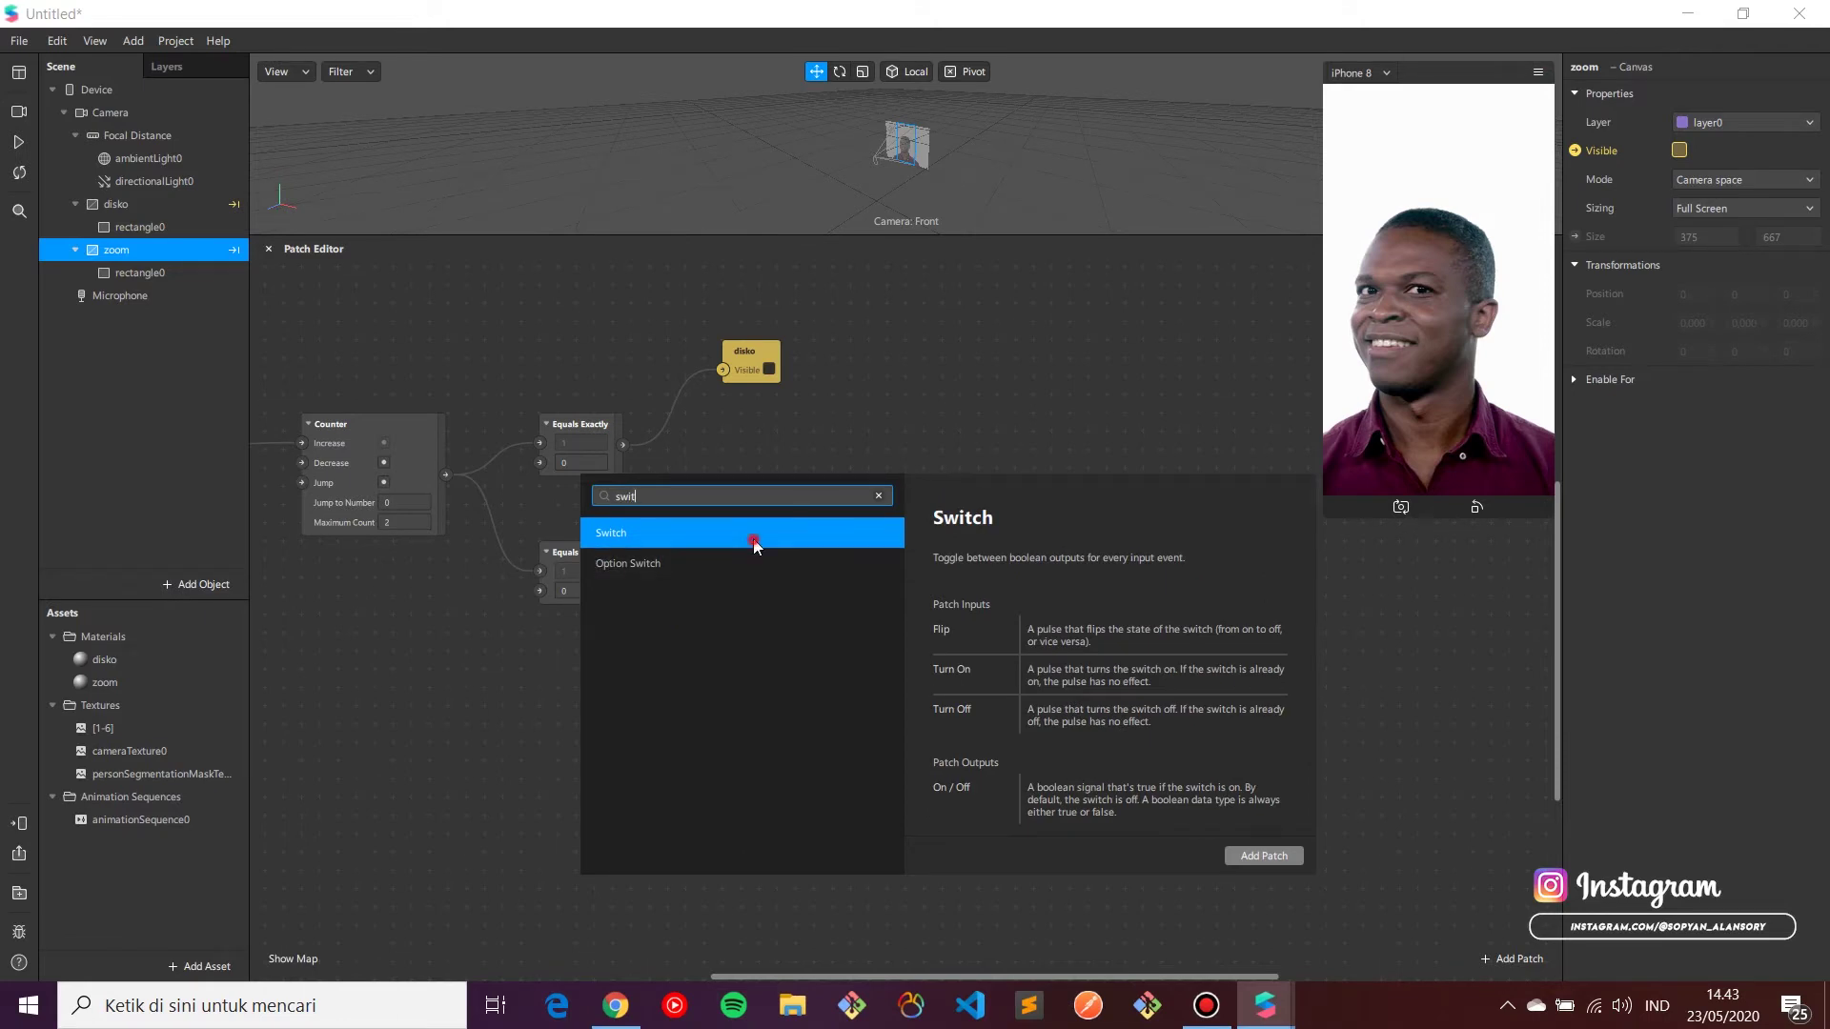
key(Return)
Step: Add an Add patch above Texture Transform and remove its connection to the Switch patch
double_click(1135, 541)
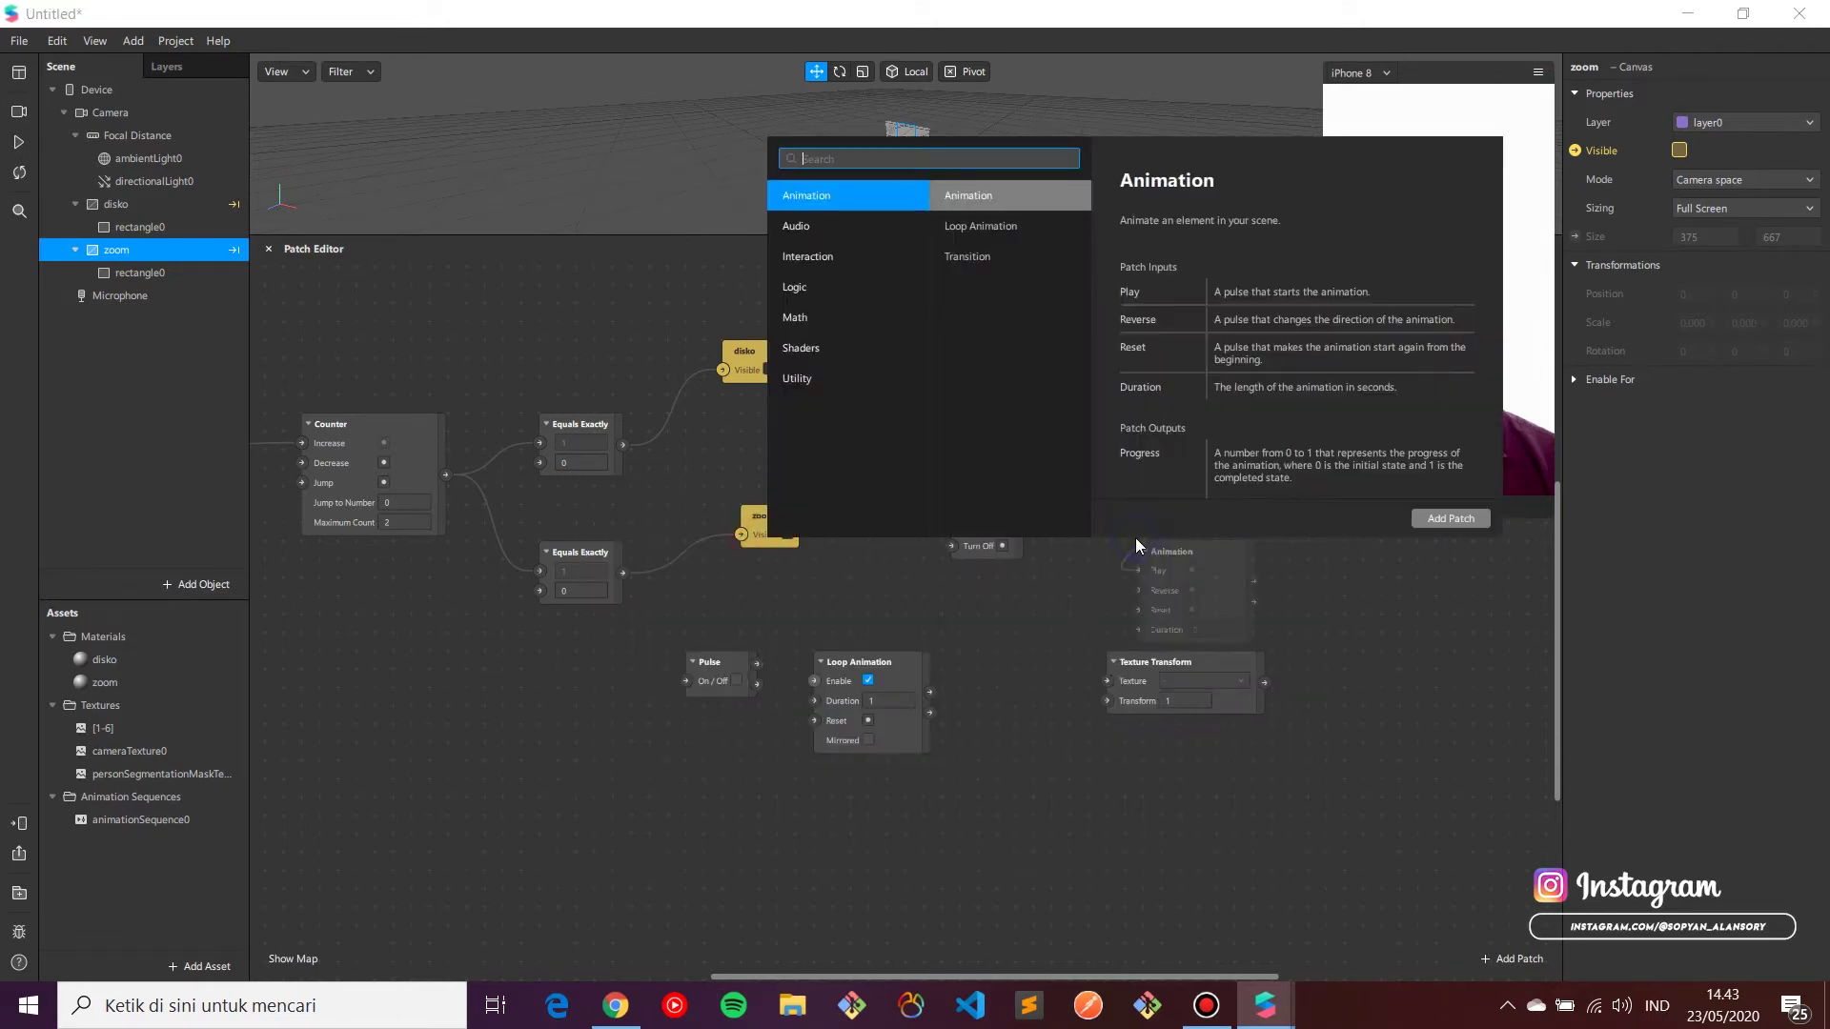
text(add)
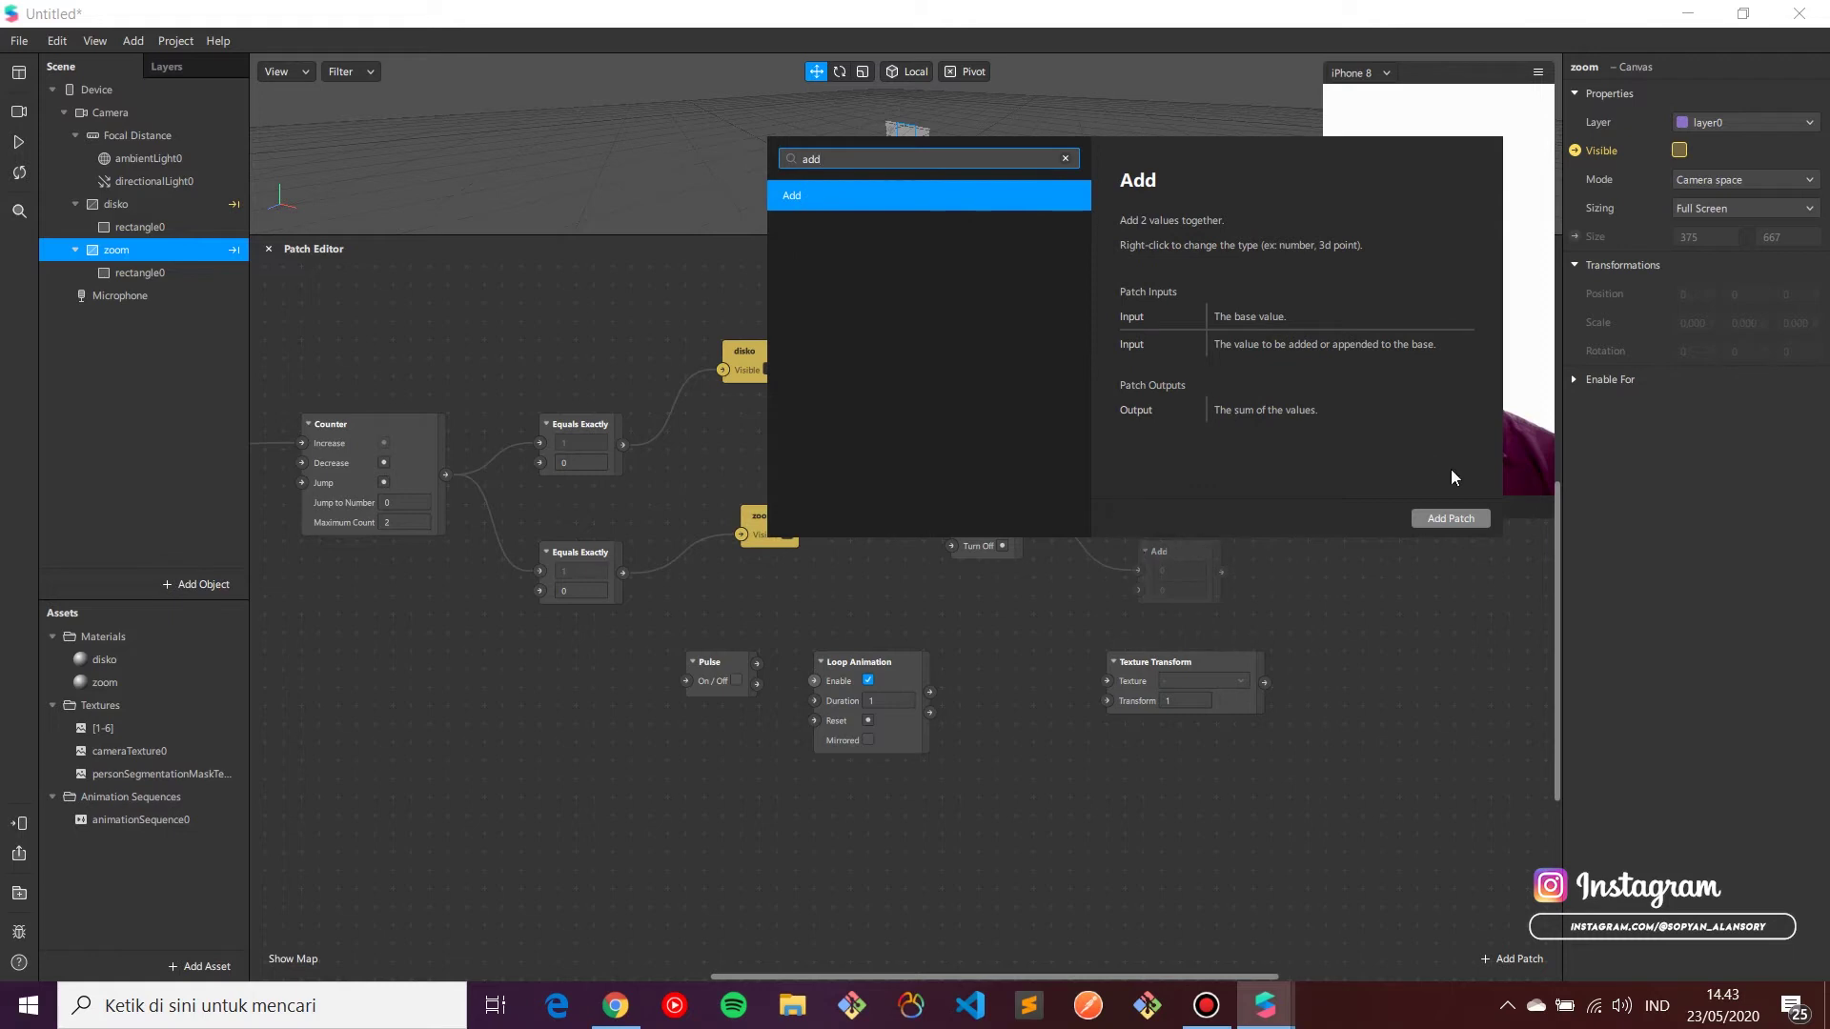
click(1446, 519)
drag(1023, 519, 1094, 559)
click(1081, 544)
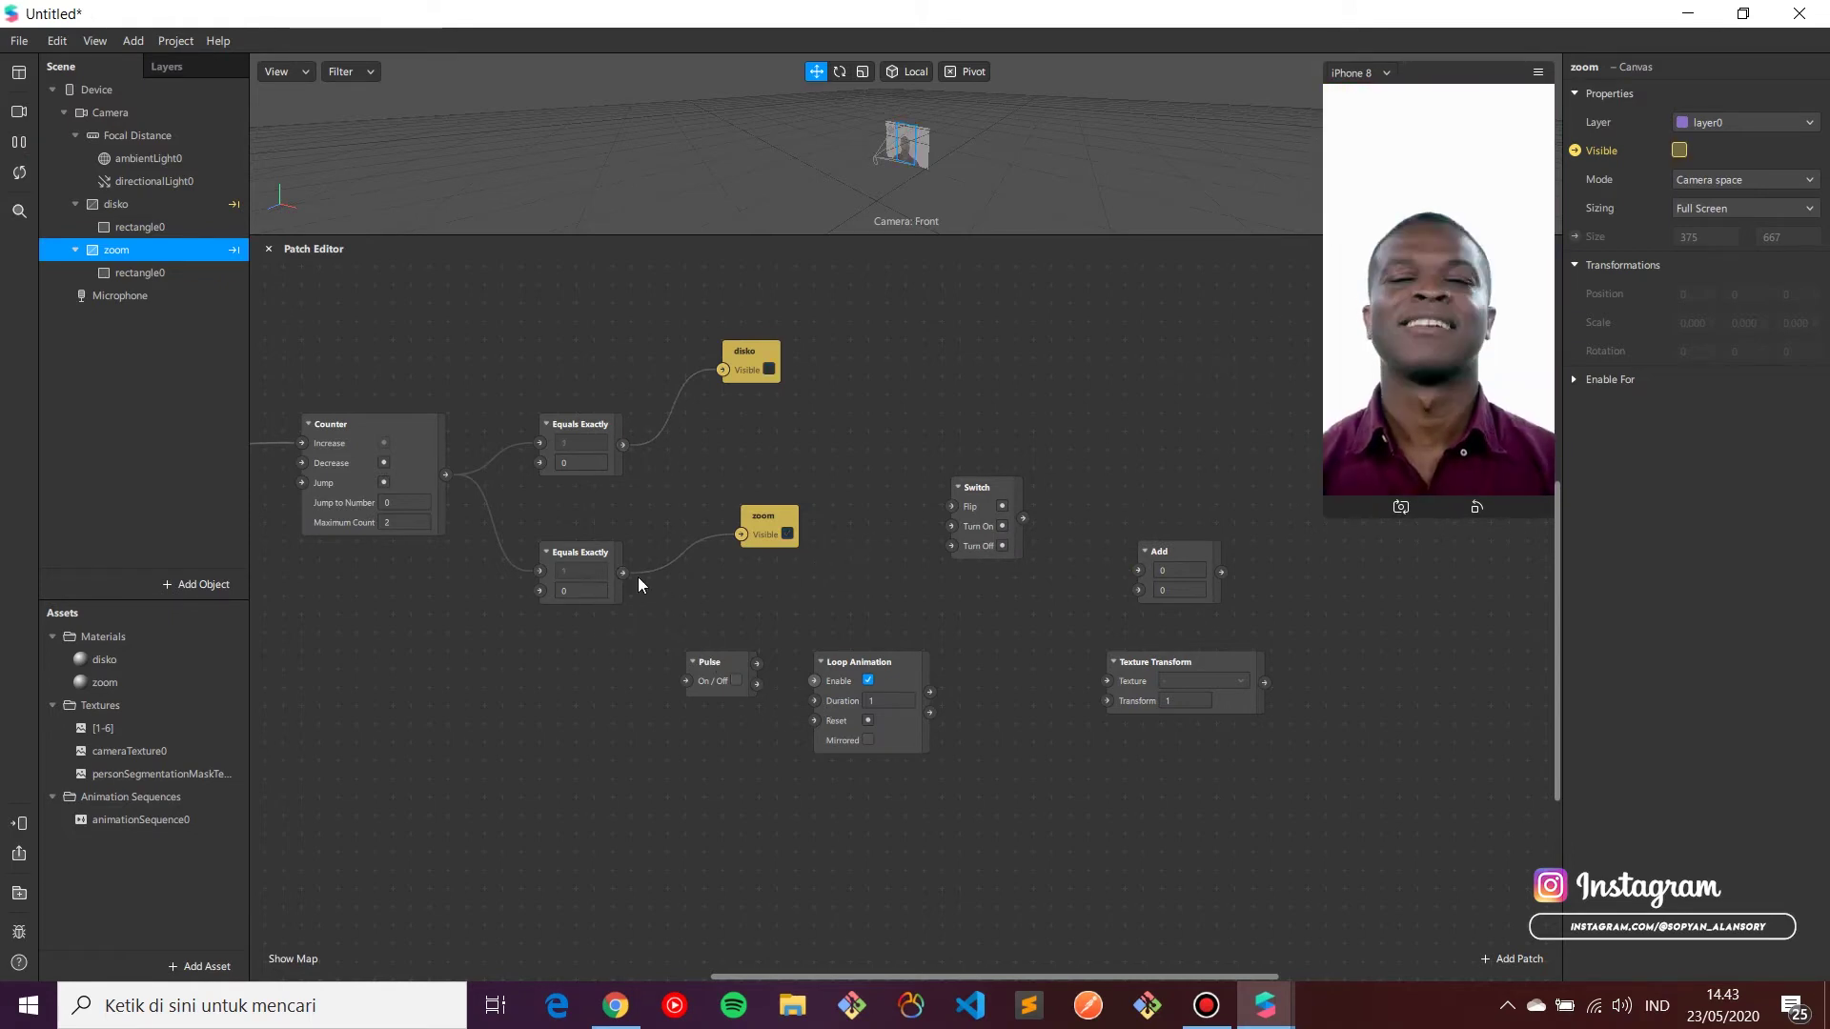
Step: Connect the lower Equals Exactly patch to Pulse, and chain Pulse through Switch's Flip input to Loop Animation's Enable input
drag(622, 573, 686, 680)
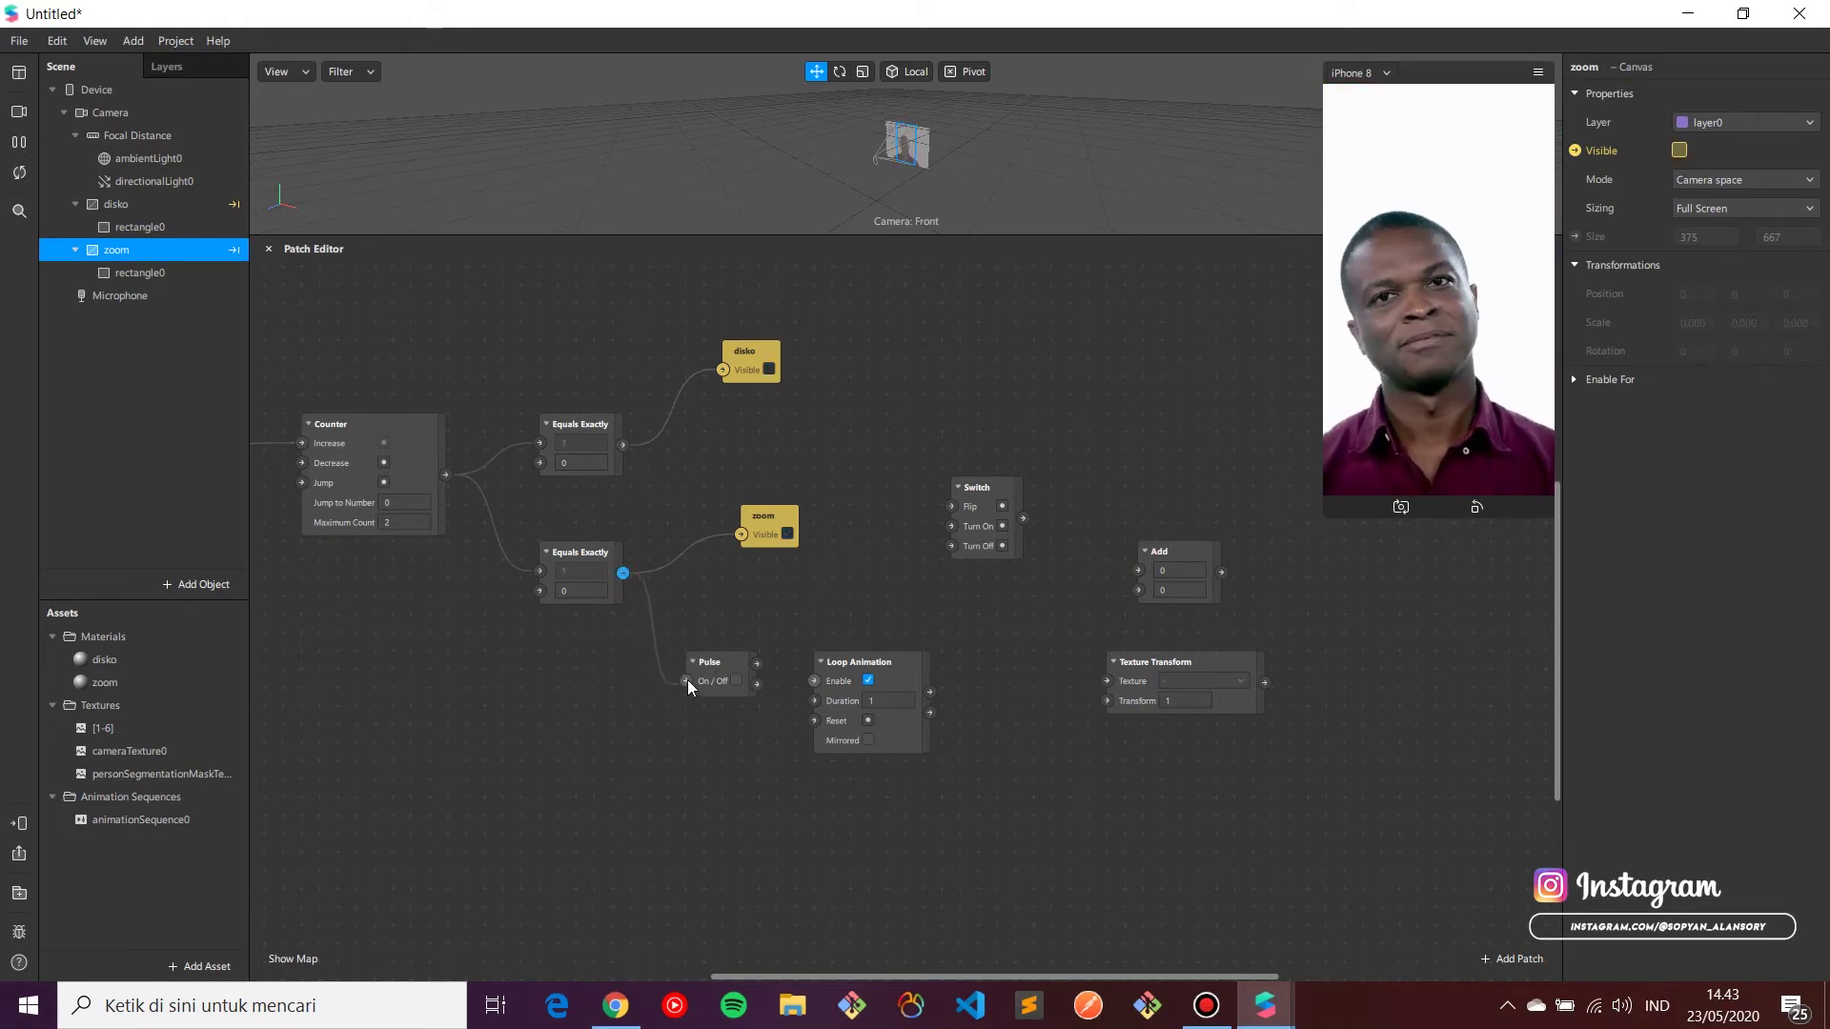
drag(895, 663, 1069, 630)
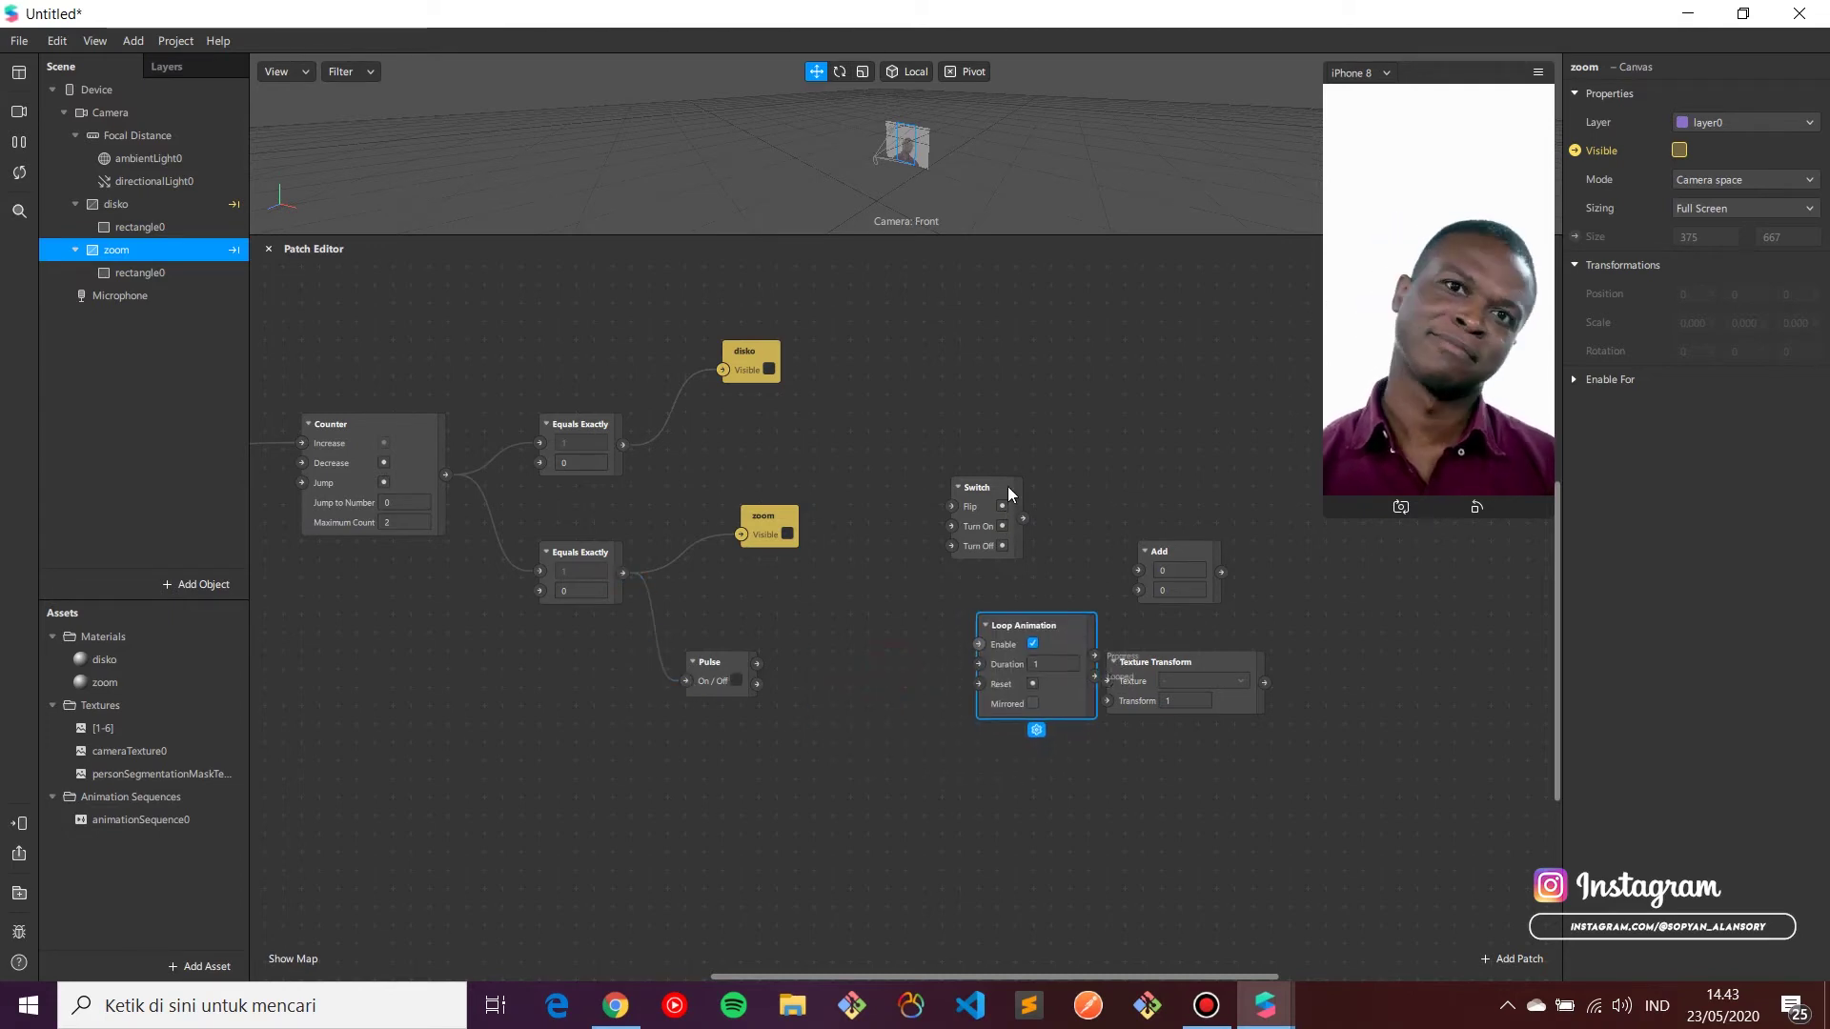
drag(1008, 488, 986, 642)
click(1137, 659)
Step: Line up Add and Texture Transform after Loop Animation, and connect Loop Animation through Add's first input to Texture Transform's Texture input
drag(1264, 650, 1465, 632)
drag(1205, 556, 1222, 612)
drag(1239, 675, 1245, 711)
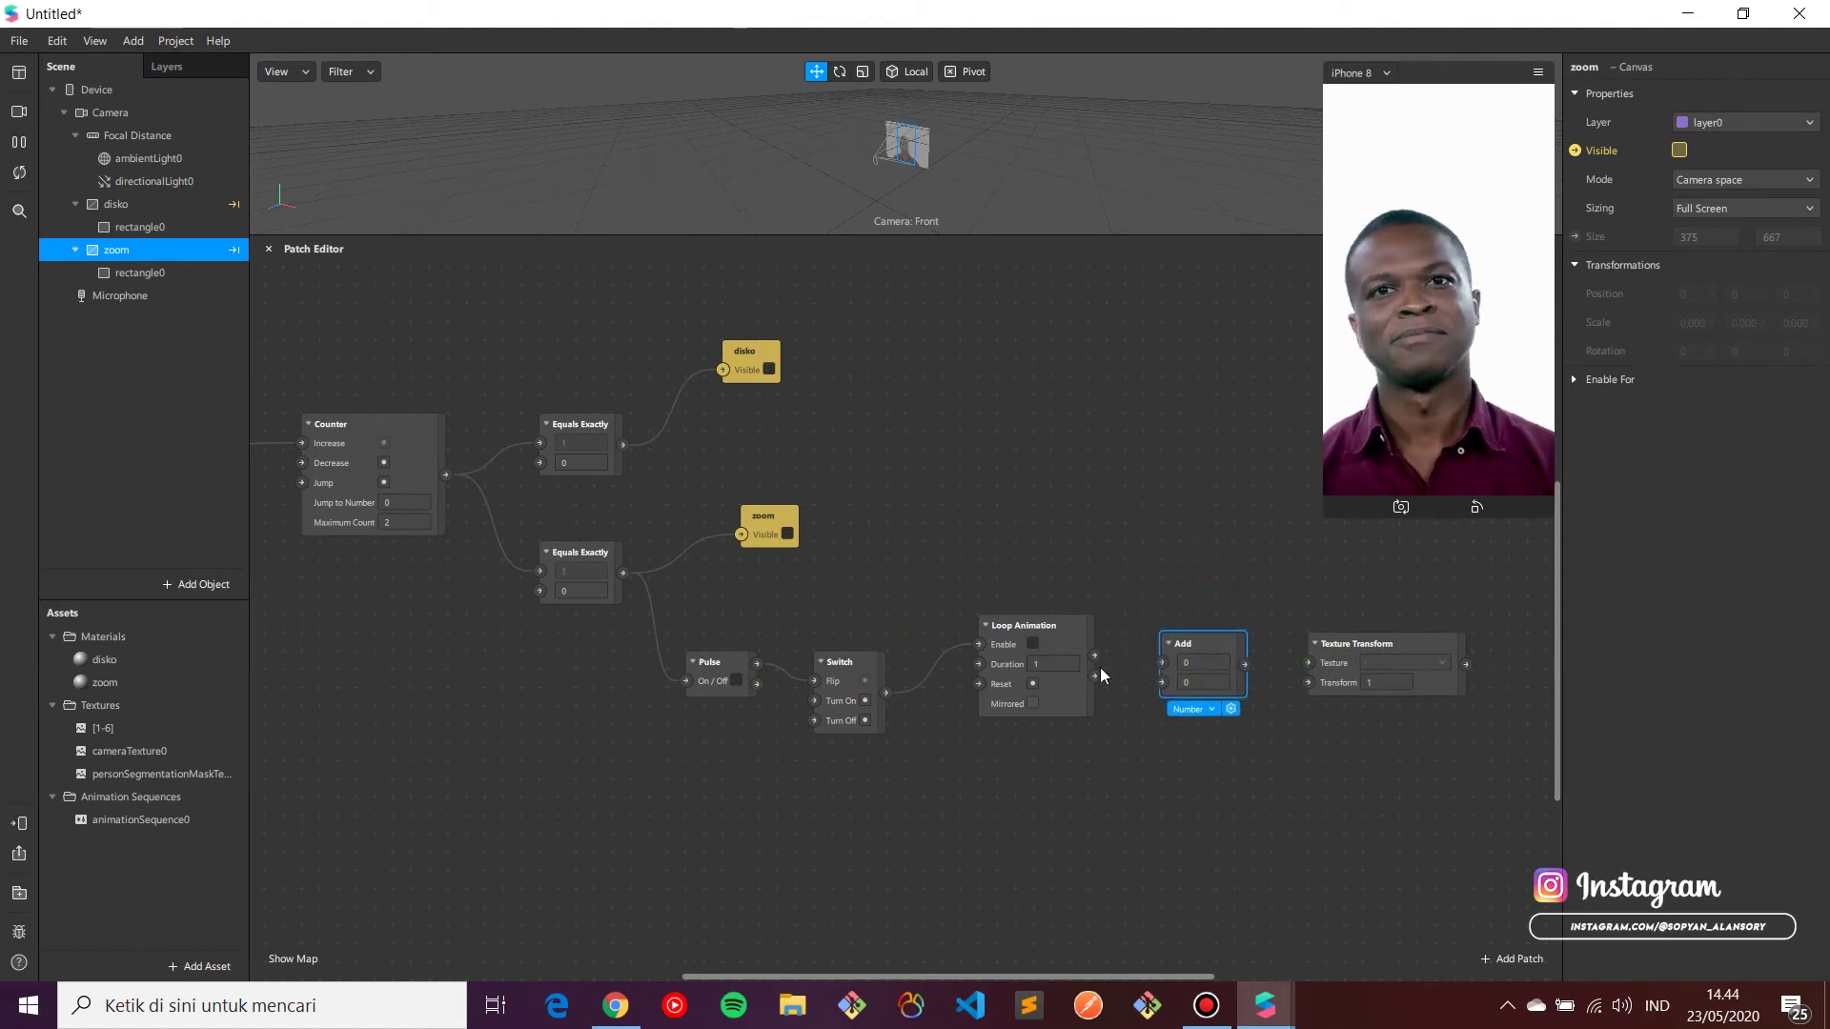
drag(1119, 663, 1159, 665)
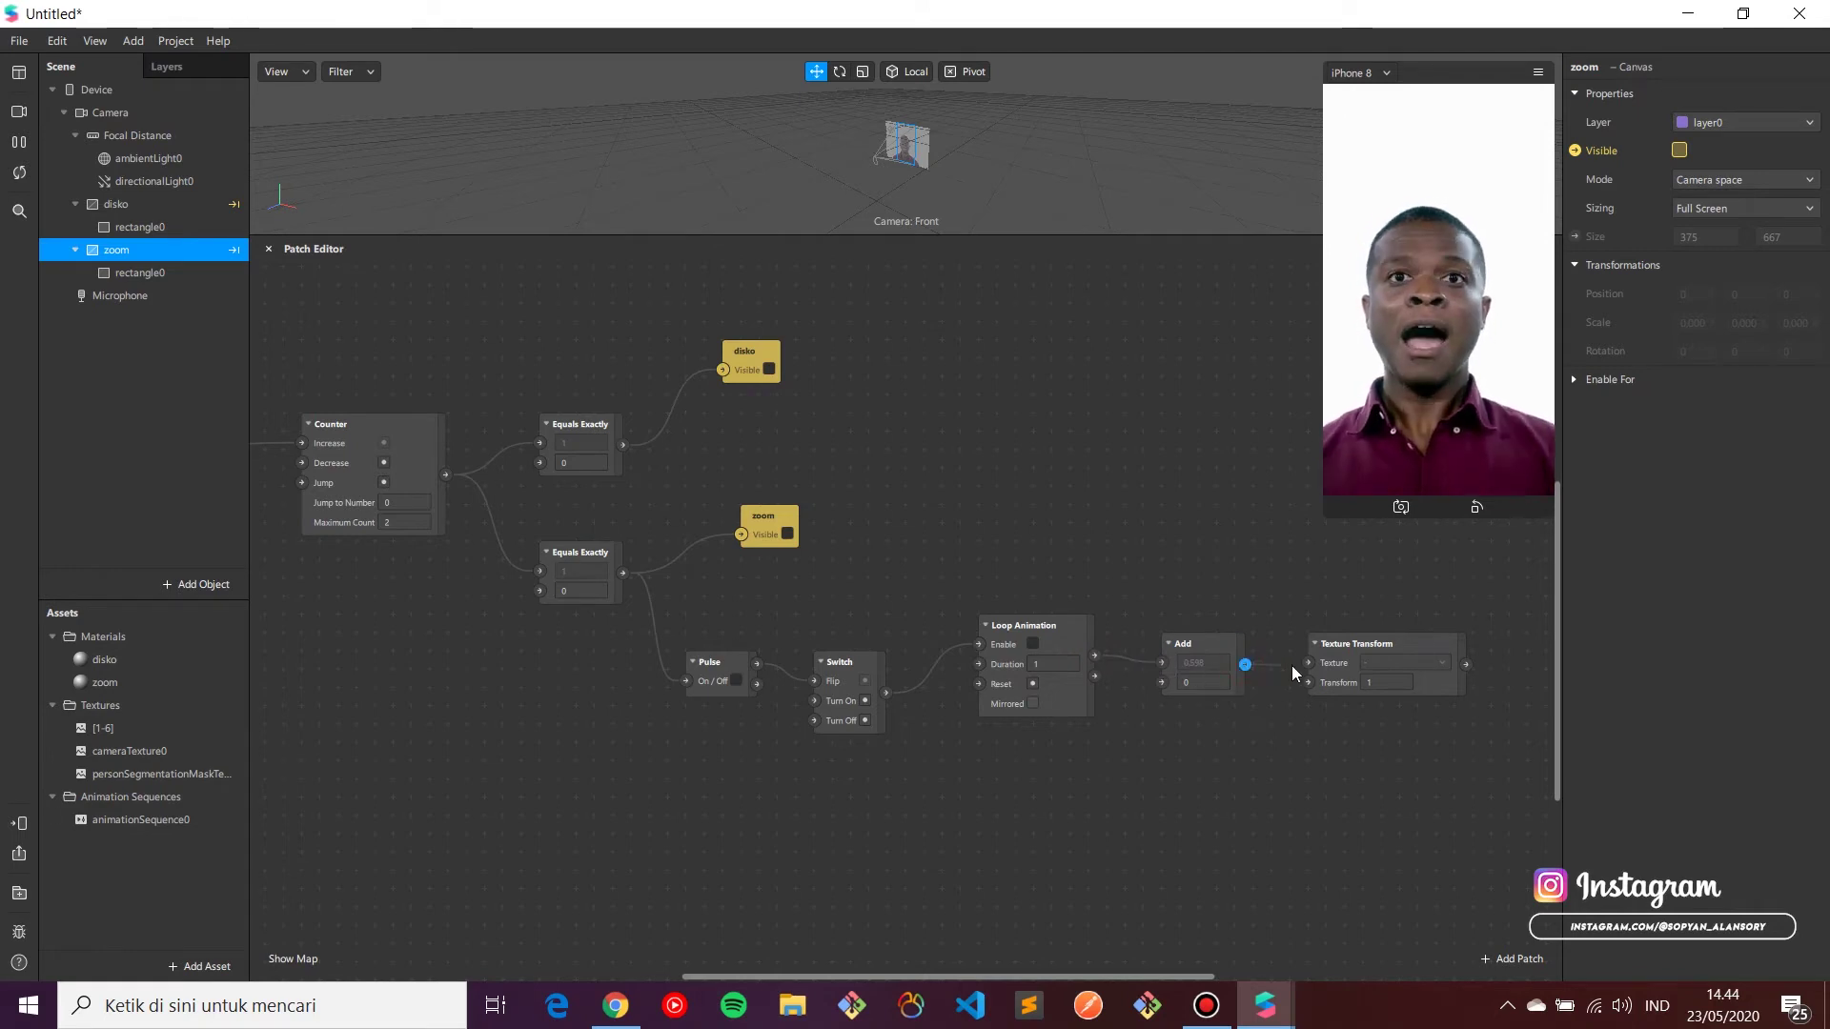
drag(1308, 666, 1307, 666)
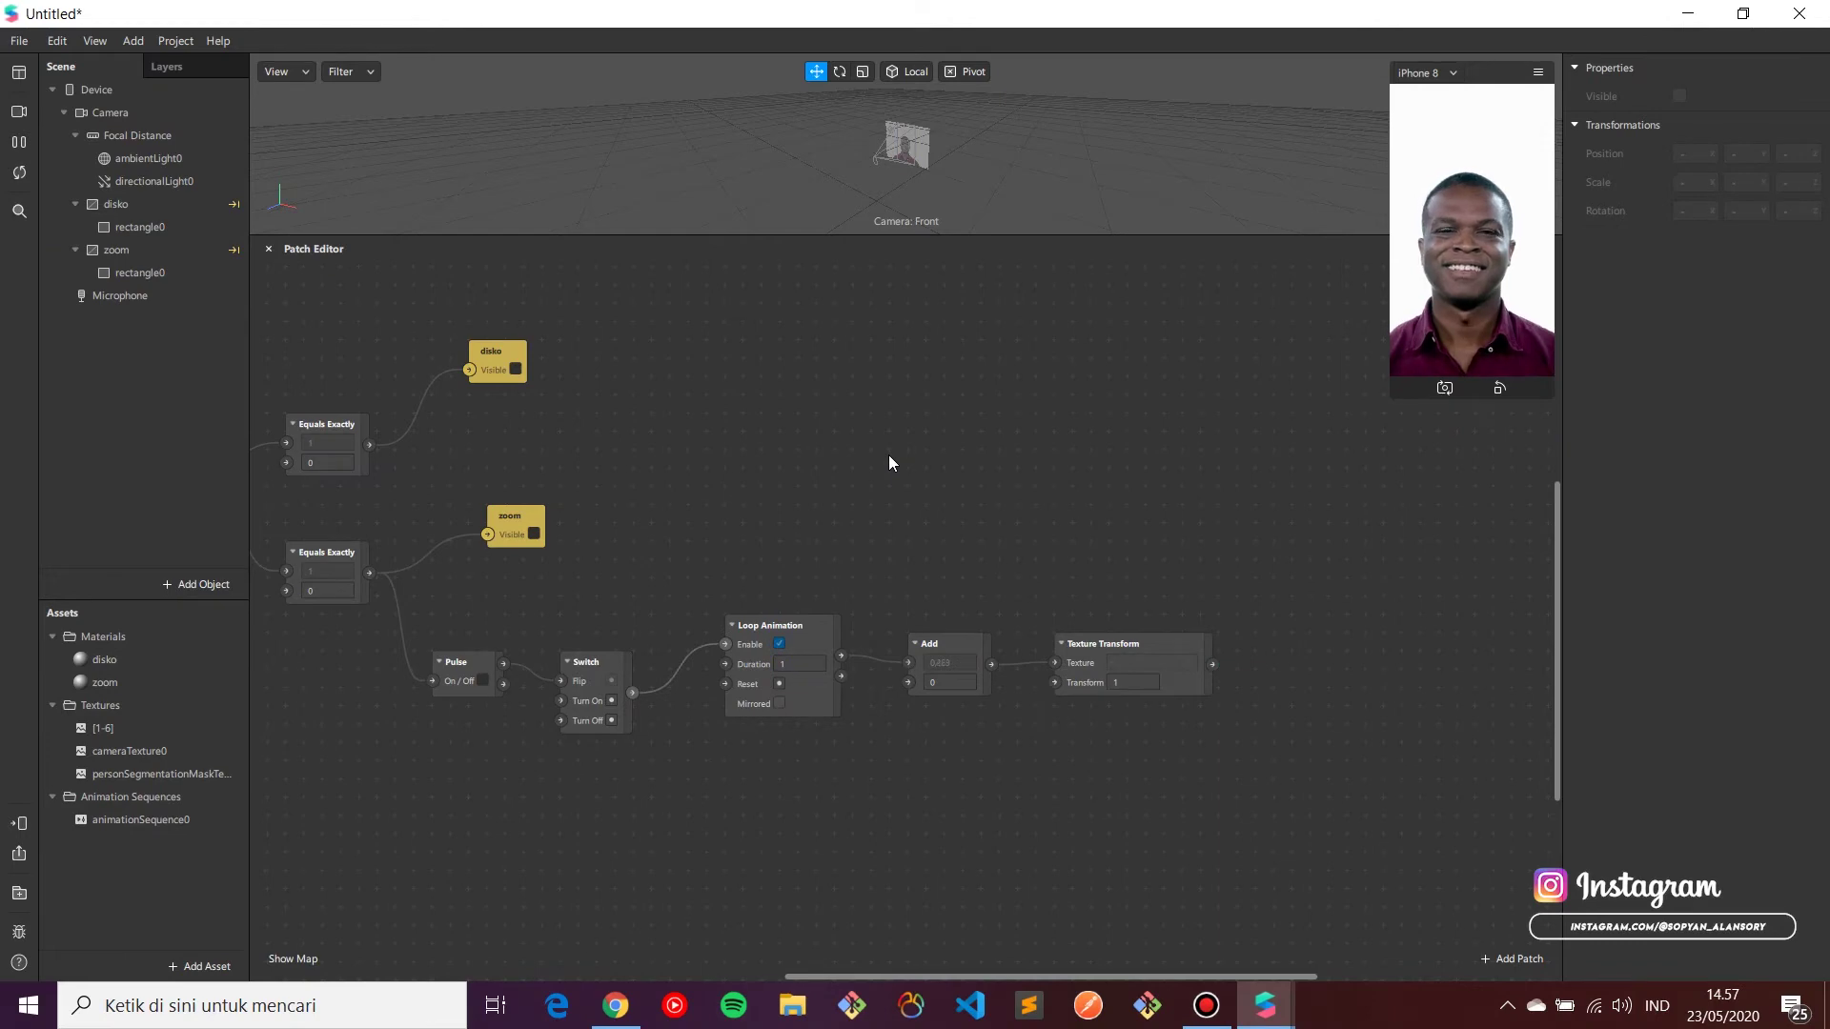
Step: Set the second value of the lower Equals Exactly patch to 1
drag(992, 976, 929, 1000)
click(461, 591)
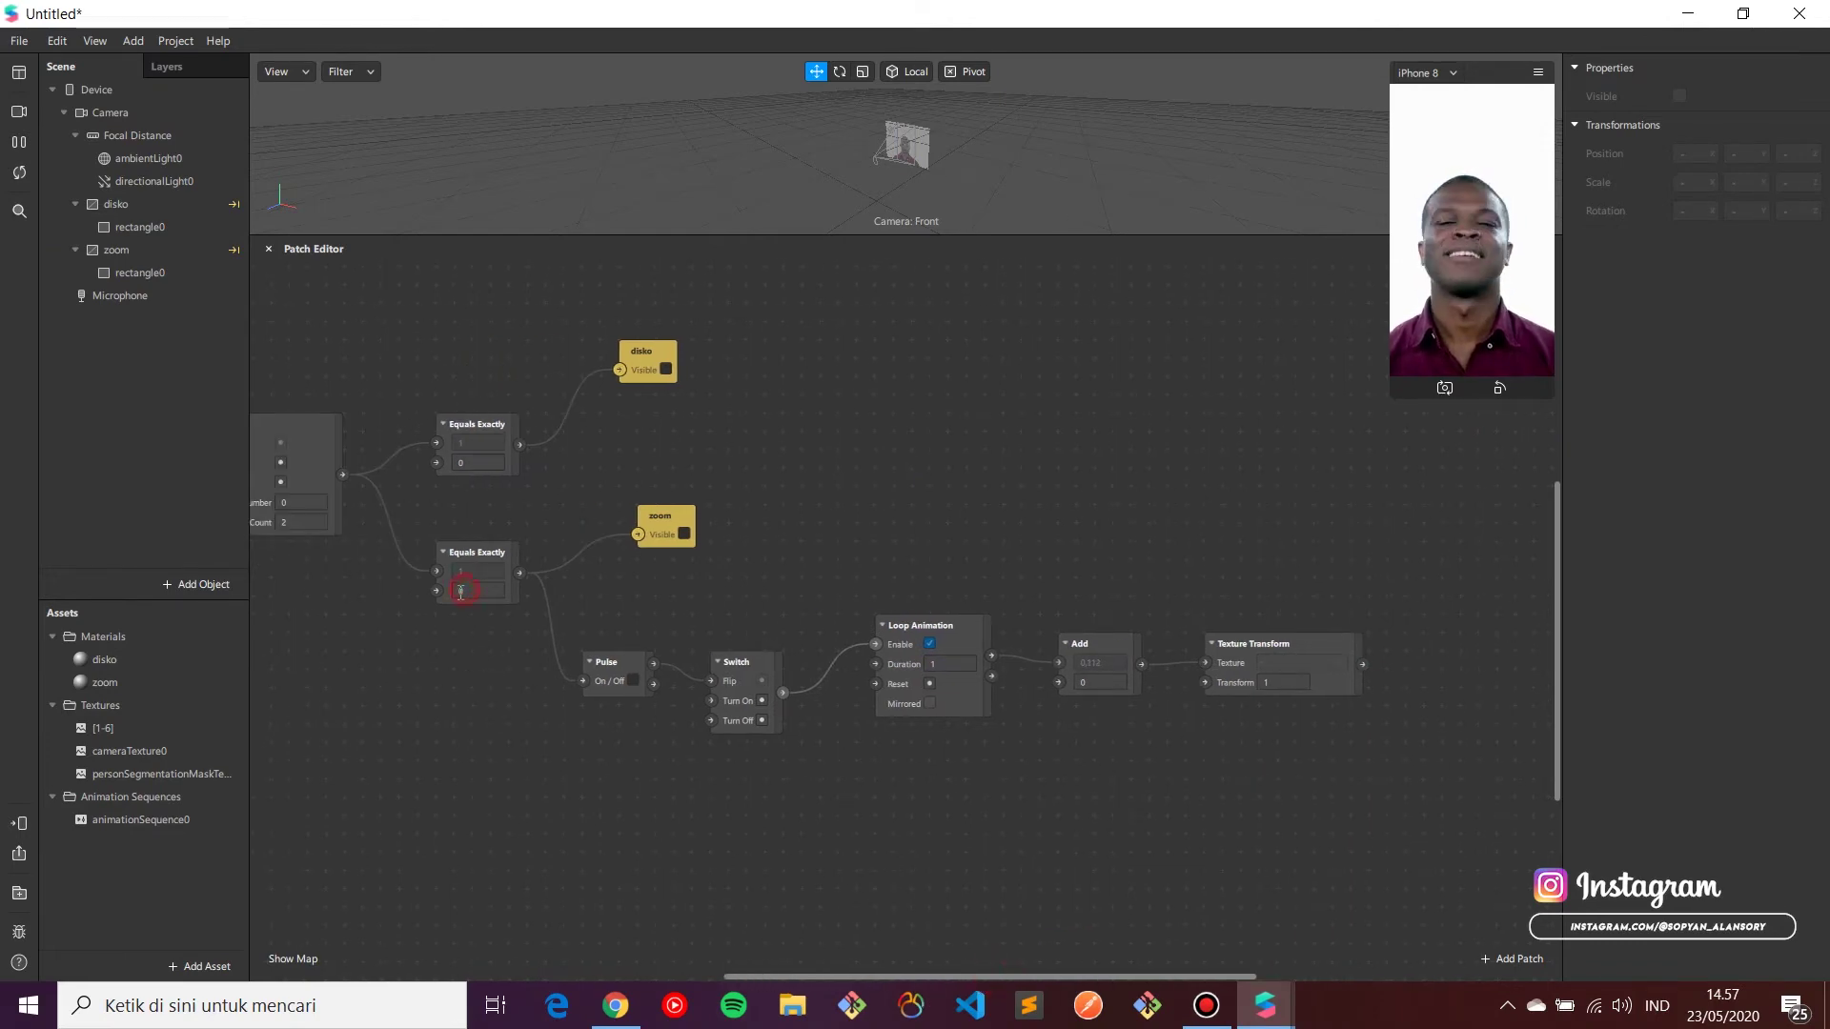
click(457, 592)
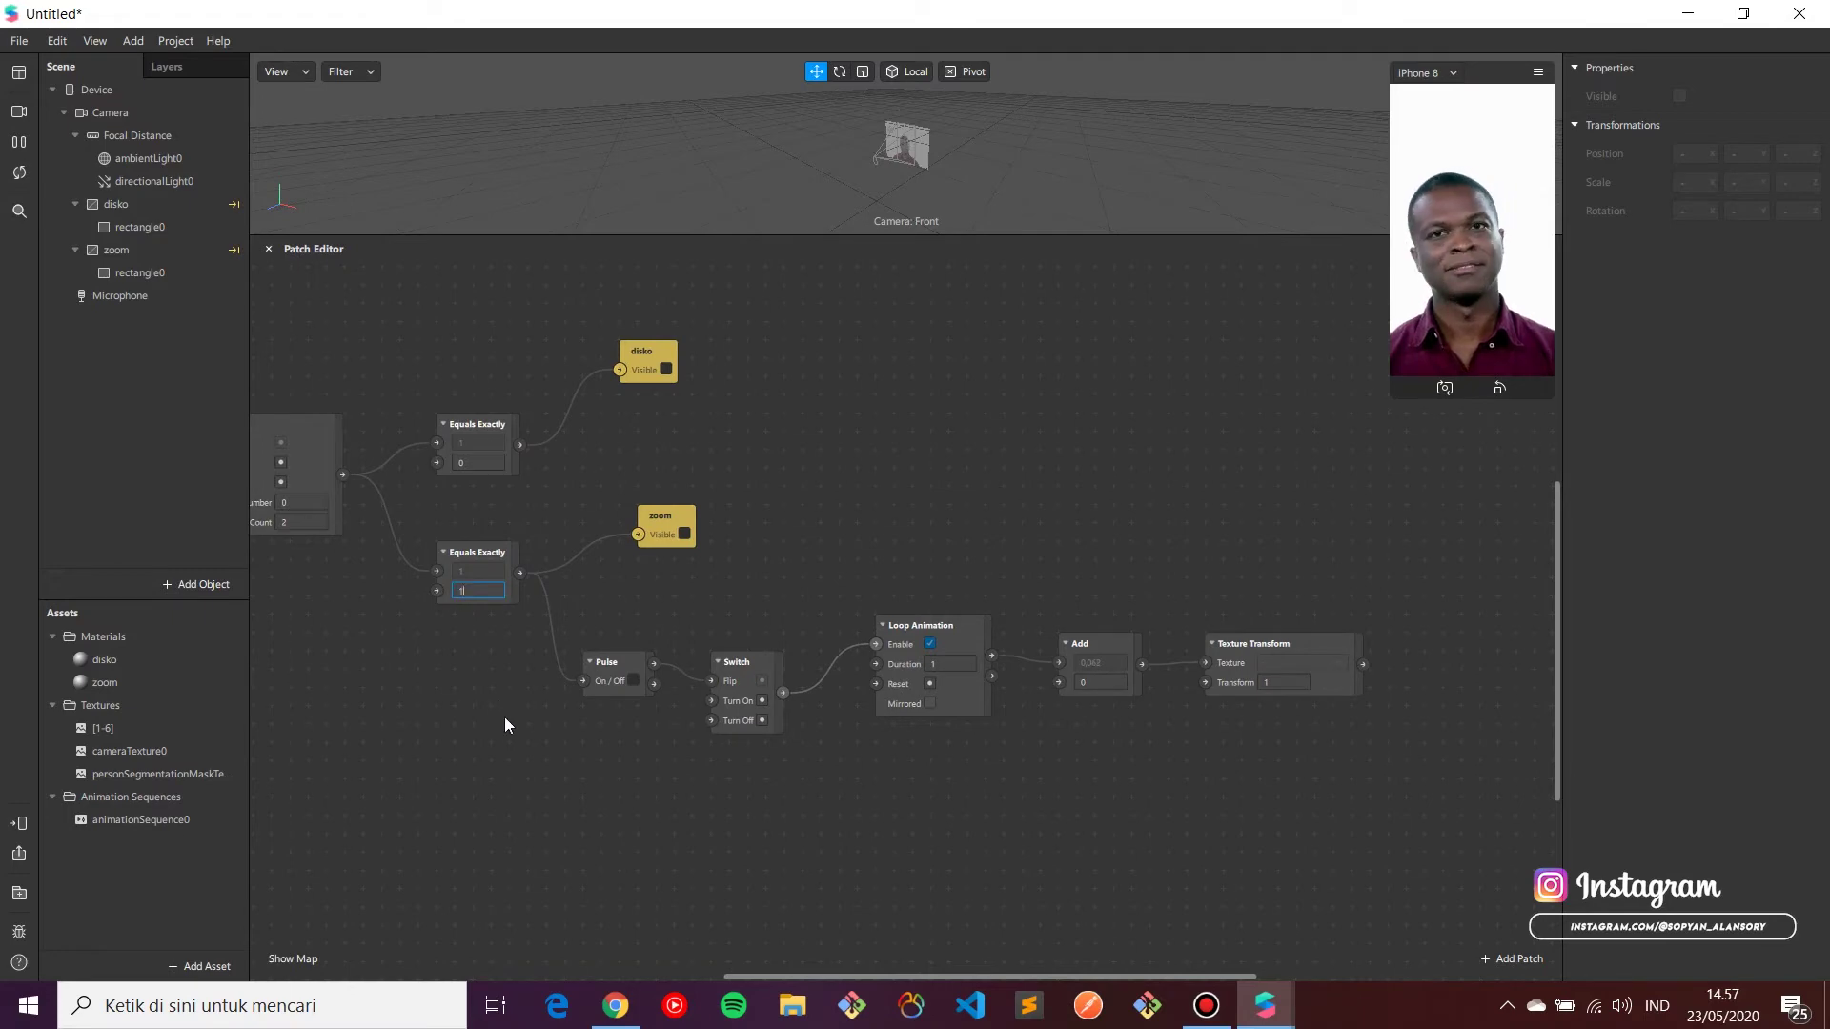
text(1)
key(Return)
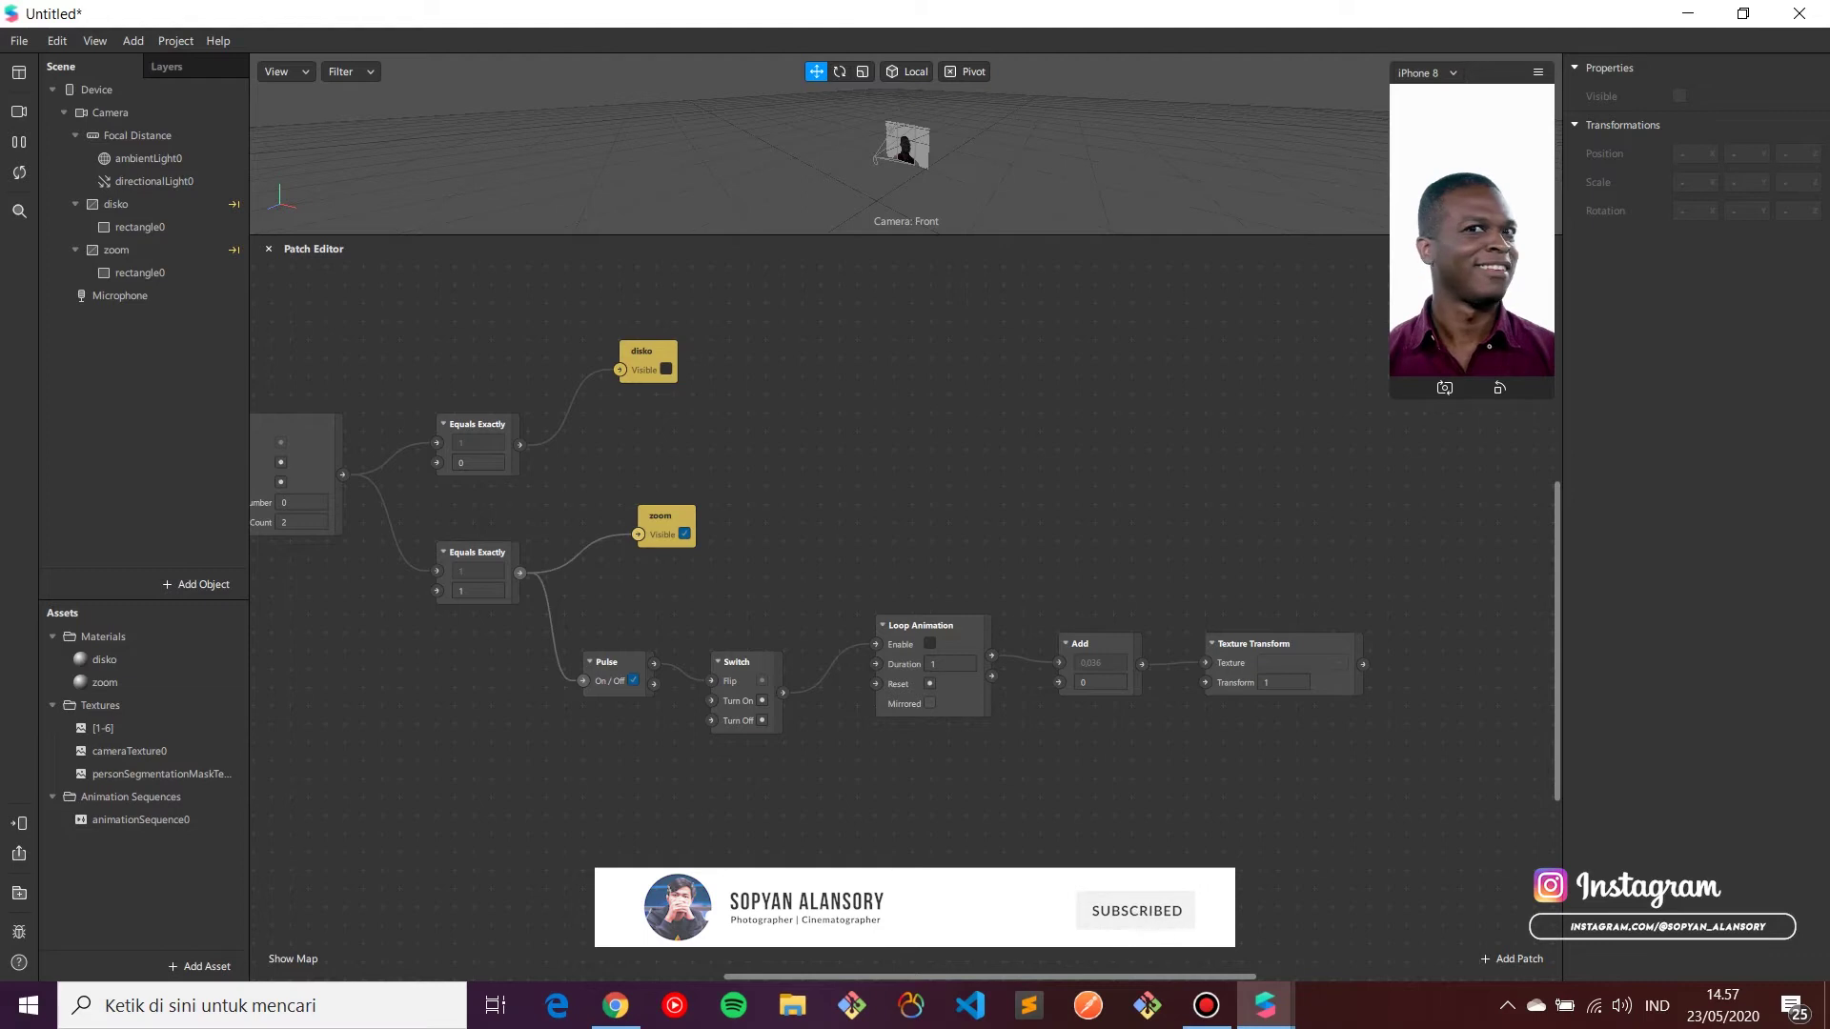
Step: Remove the connection between the Add and Texture Transform patches
drag(926, 974, 831, 972)
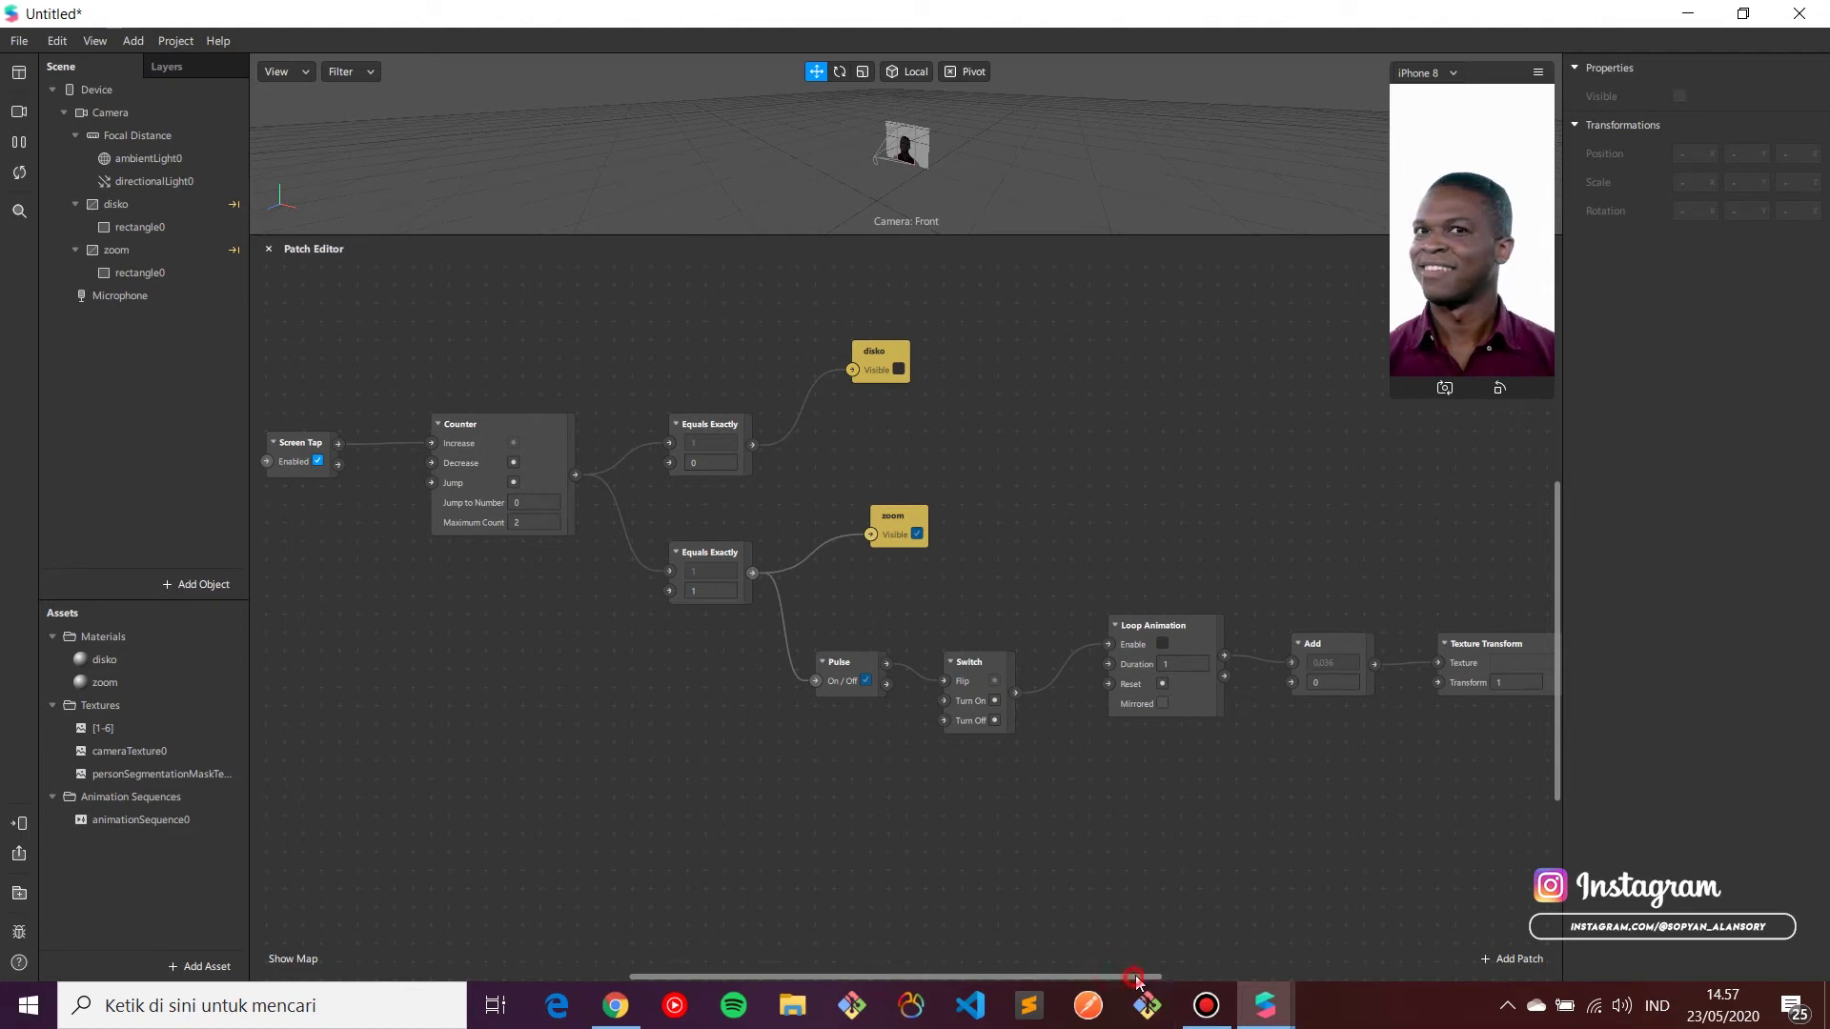
drag(1136, 981, 1332, 989)
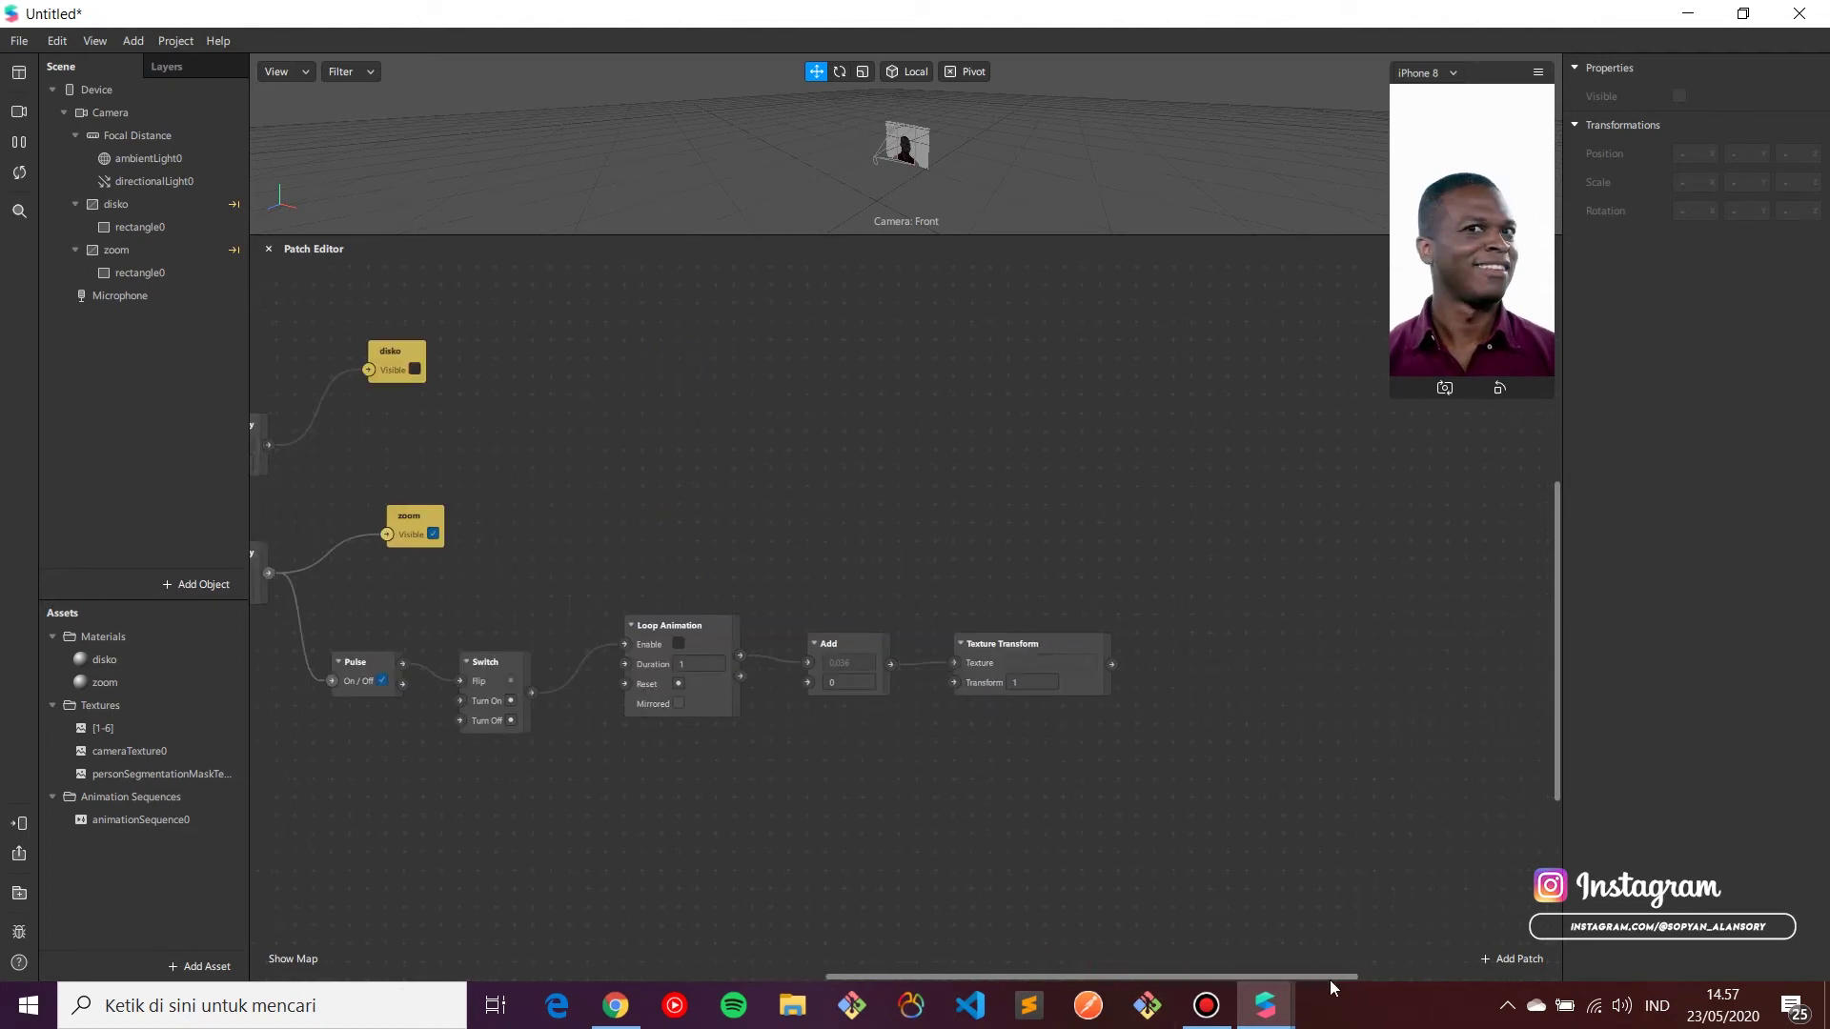
click(927, 665)
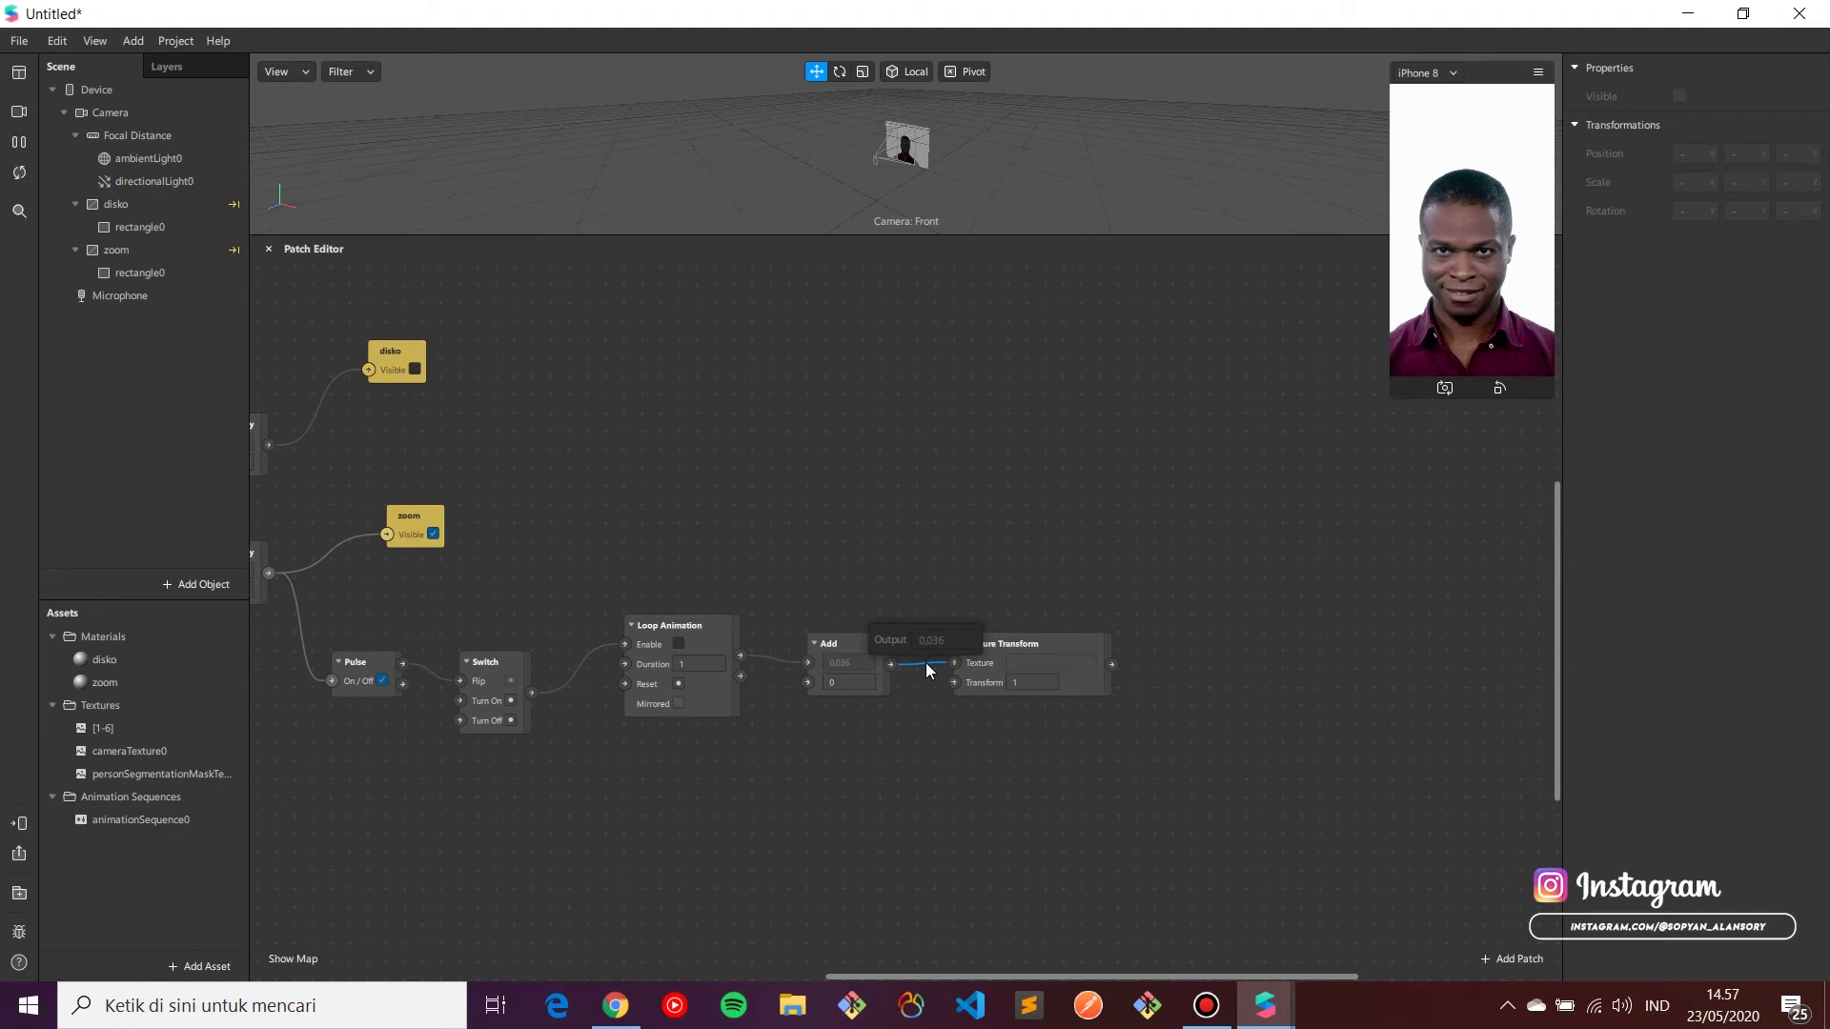
Step: Add a 2D Transform Pack patch and place it between Add and Texture Transform, moving Texture Transform farther out to make room
right_click(947, 791)
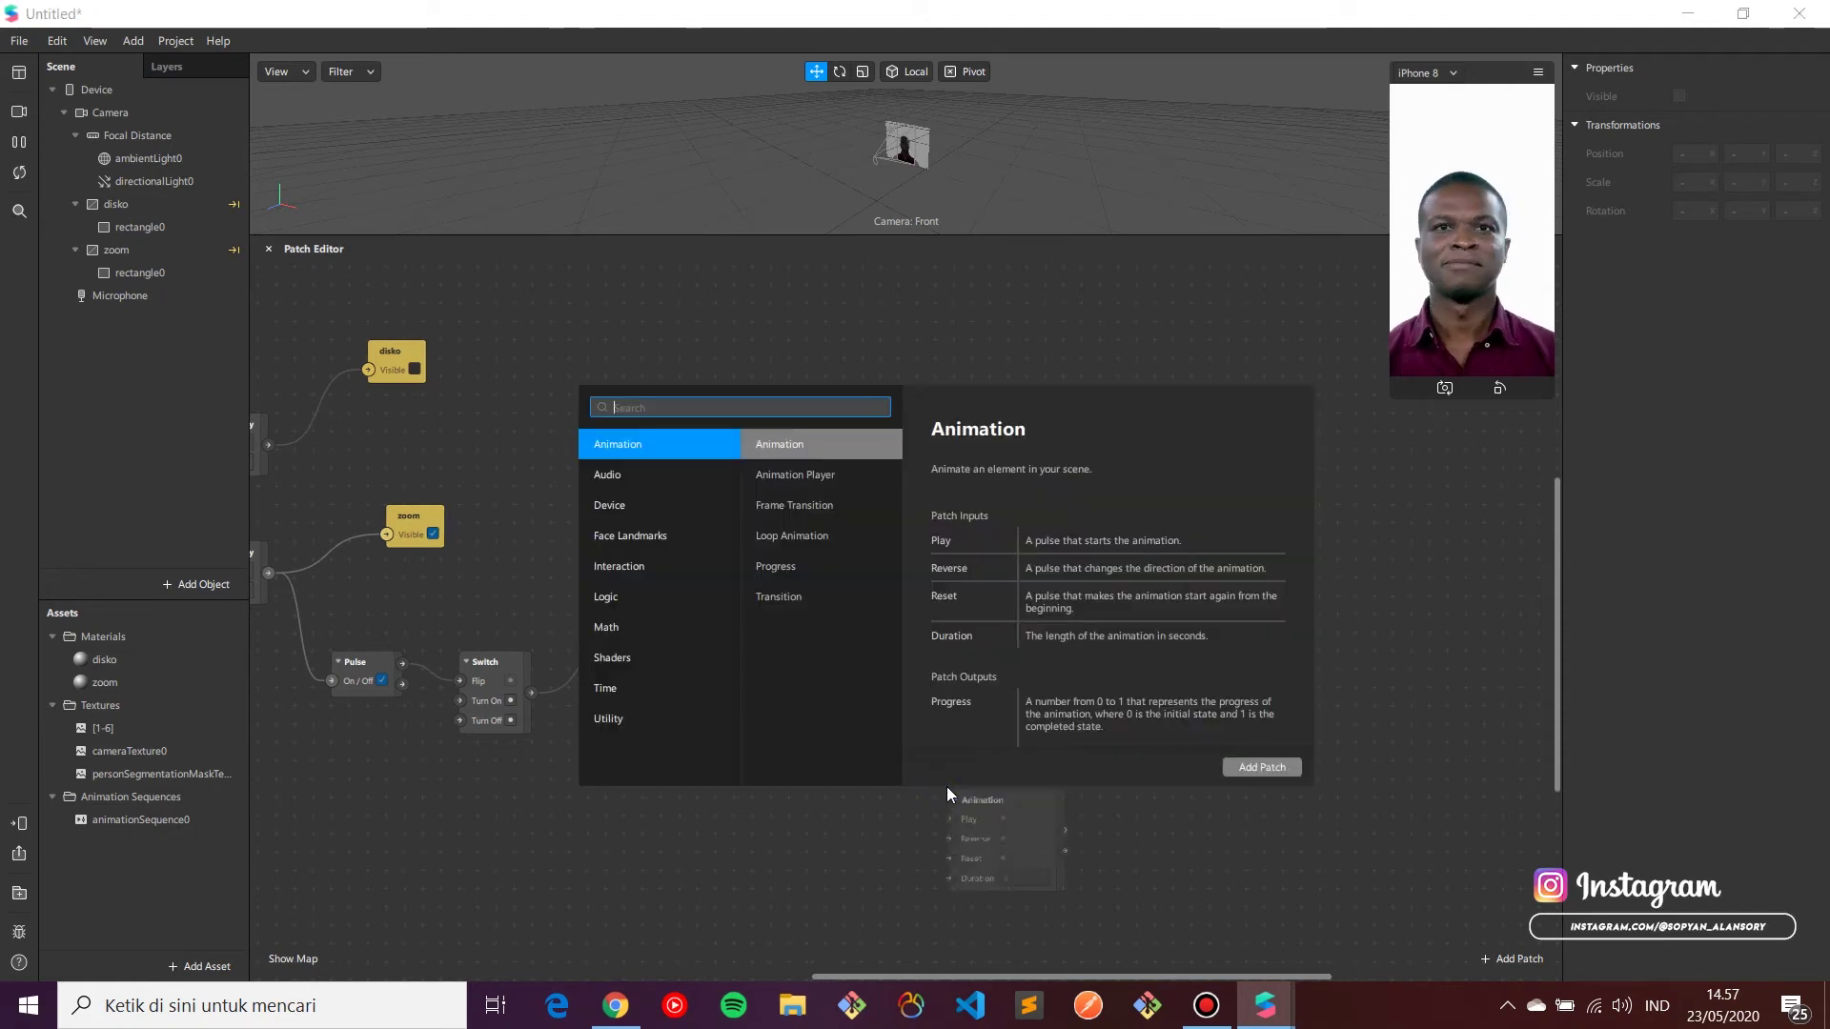
text(2d)
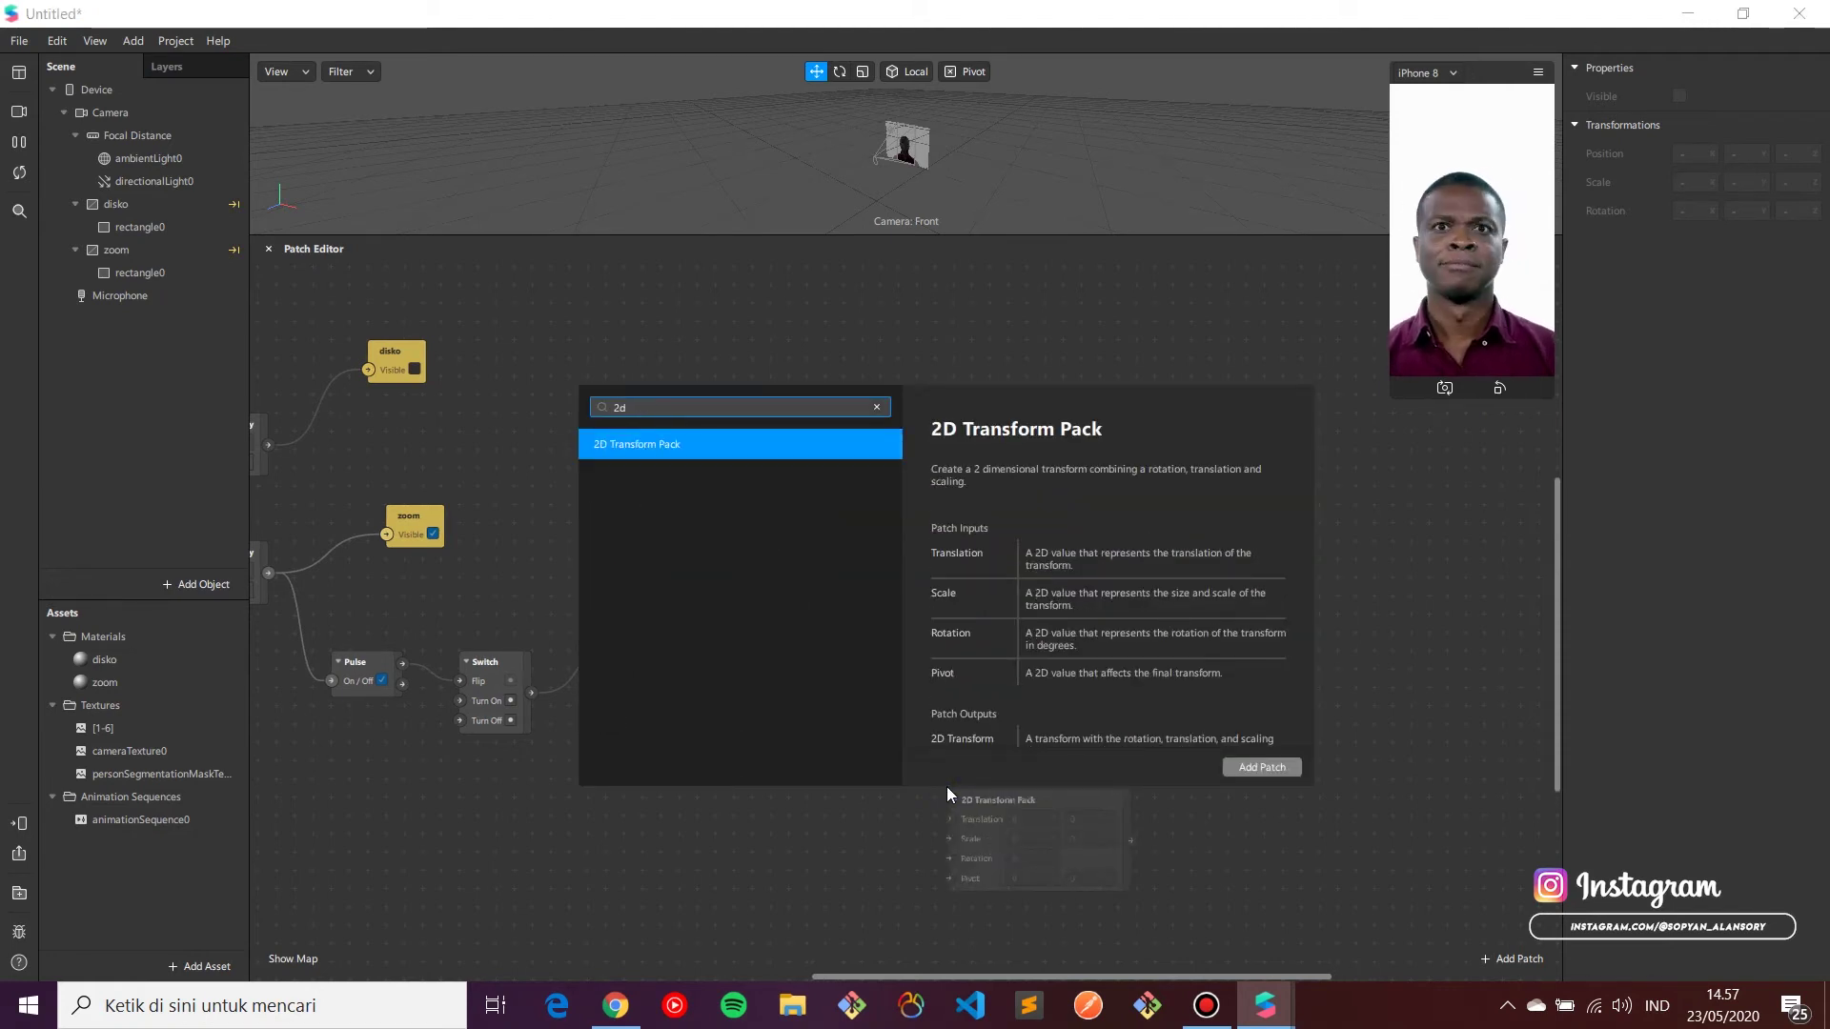
click(1262, 767)
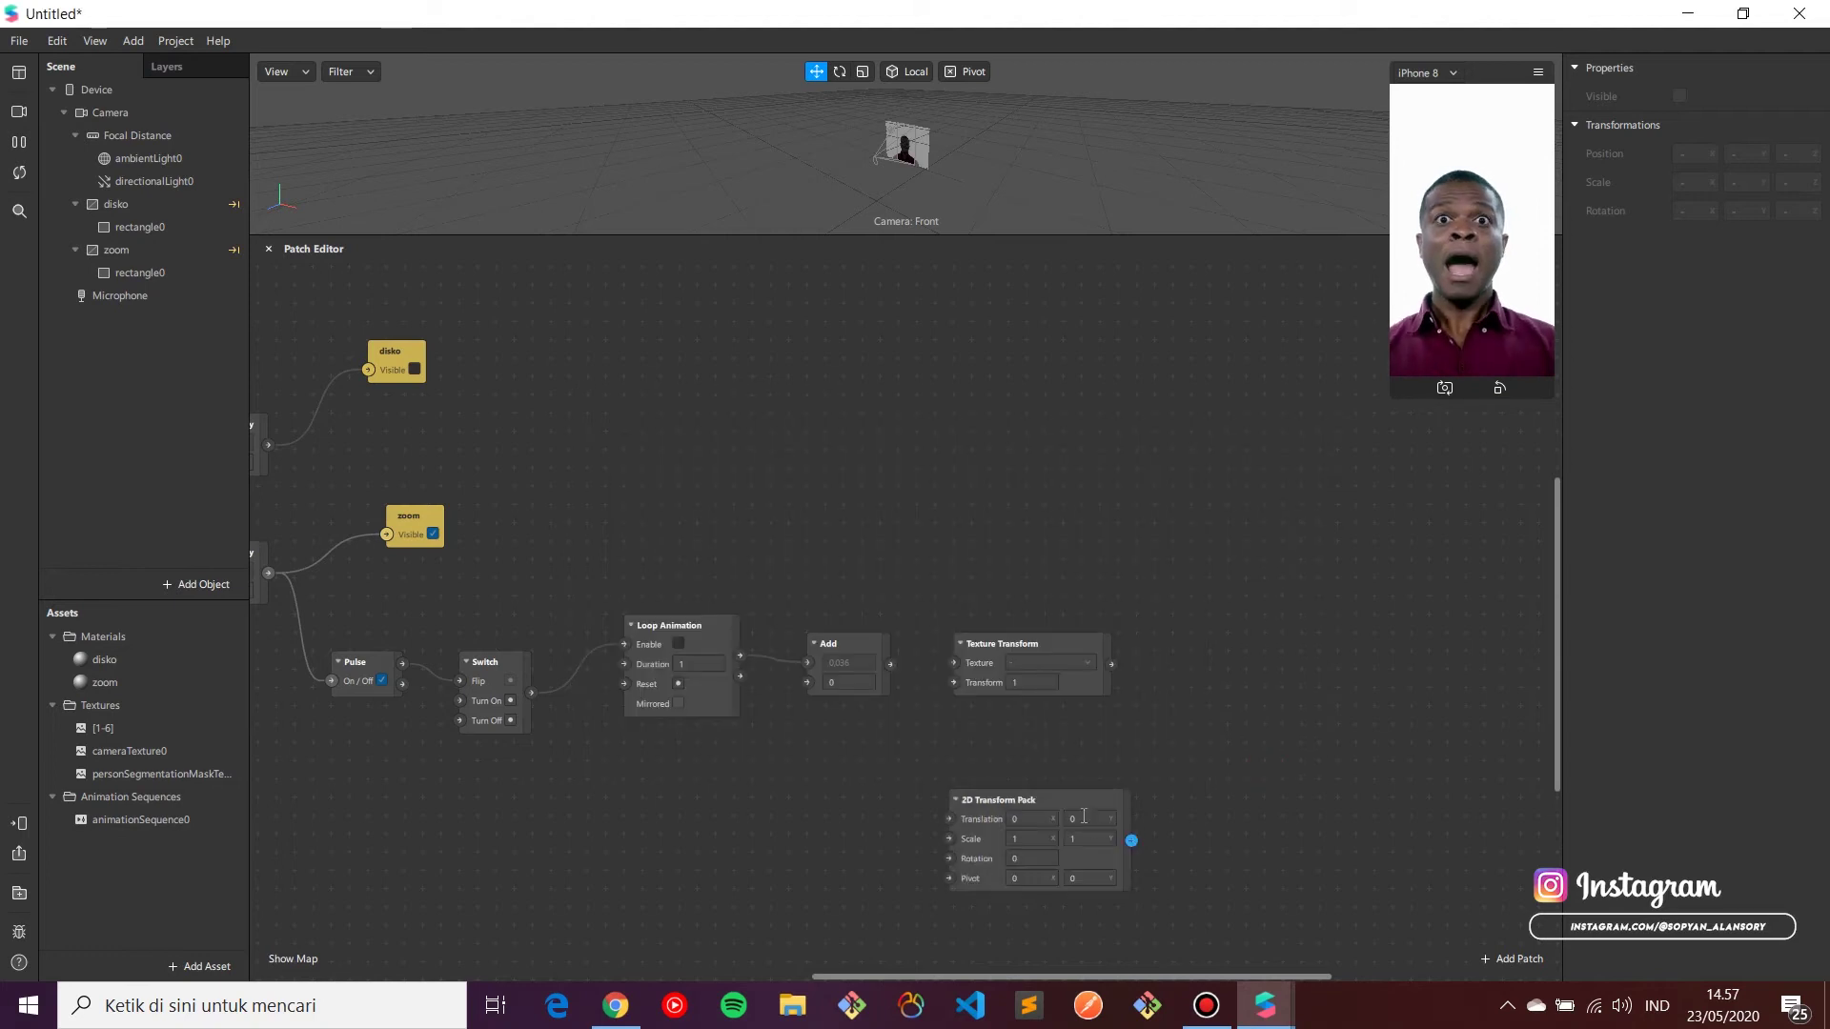
drag(1001, 798, 948, 767)
drag(1035, 645, 1383, 570)
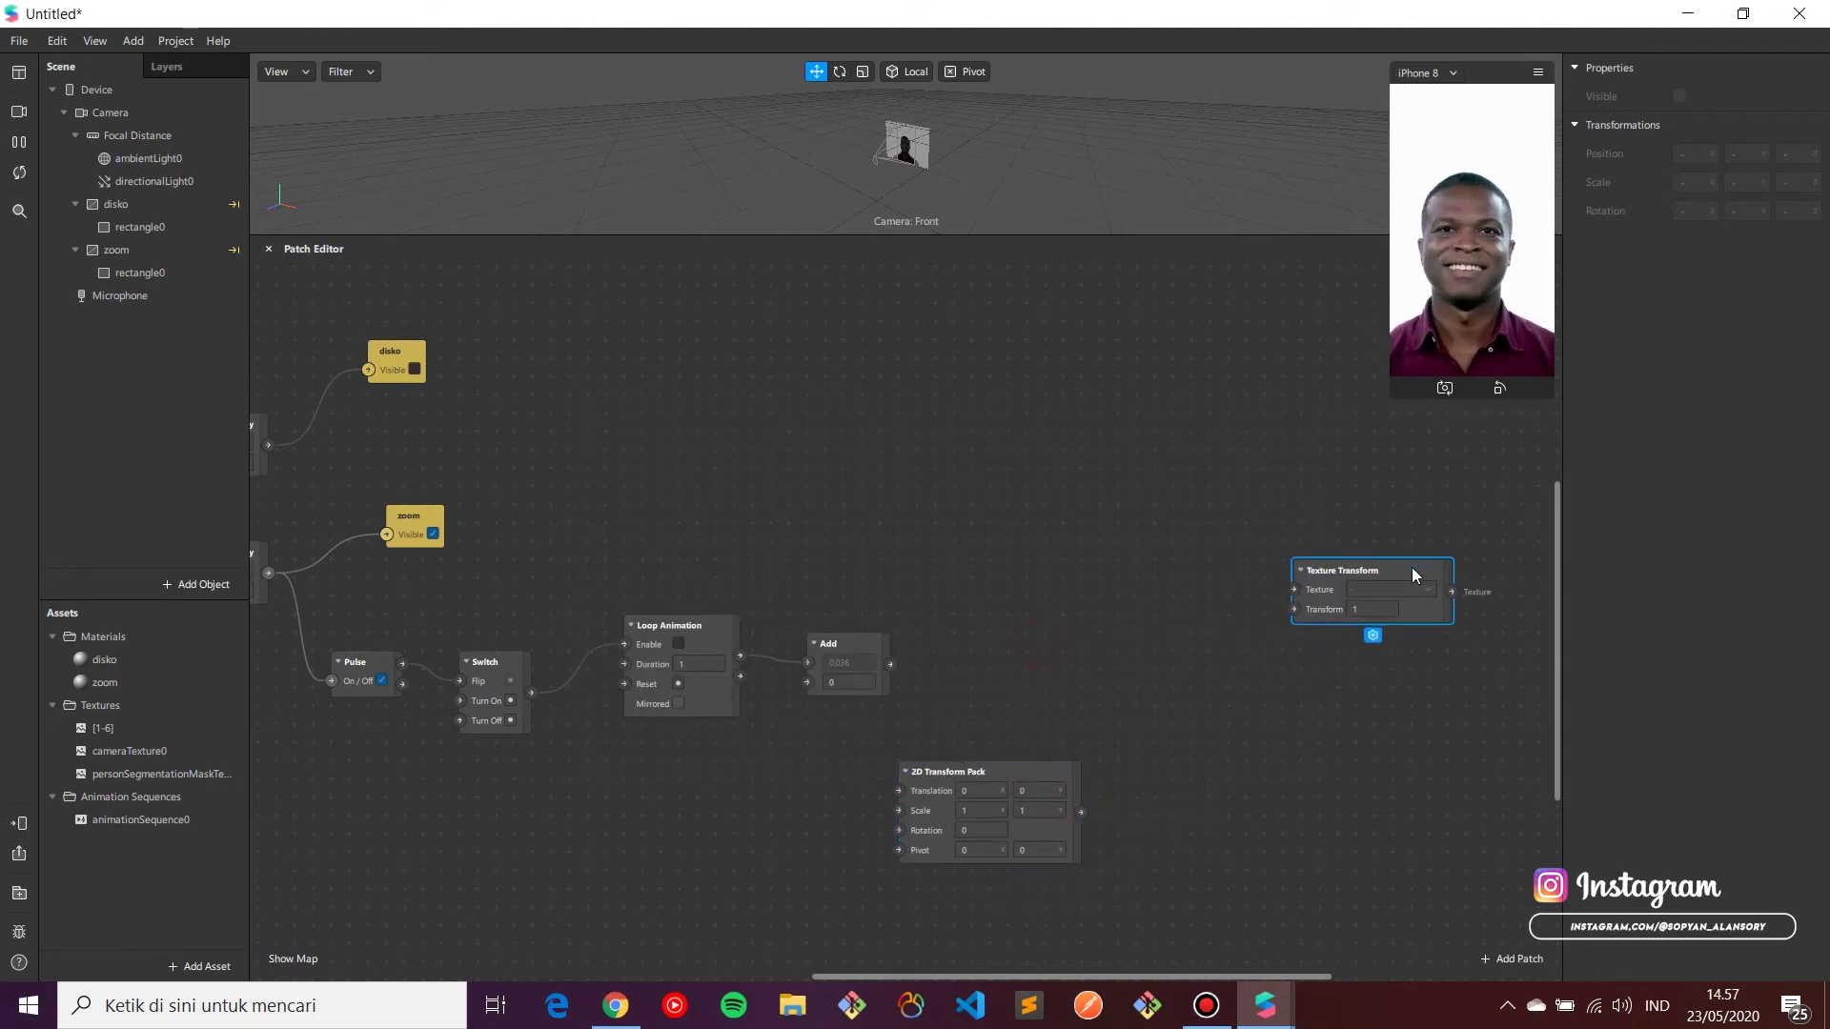
drag(997, 774, 1017, 611)
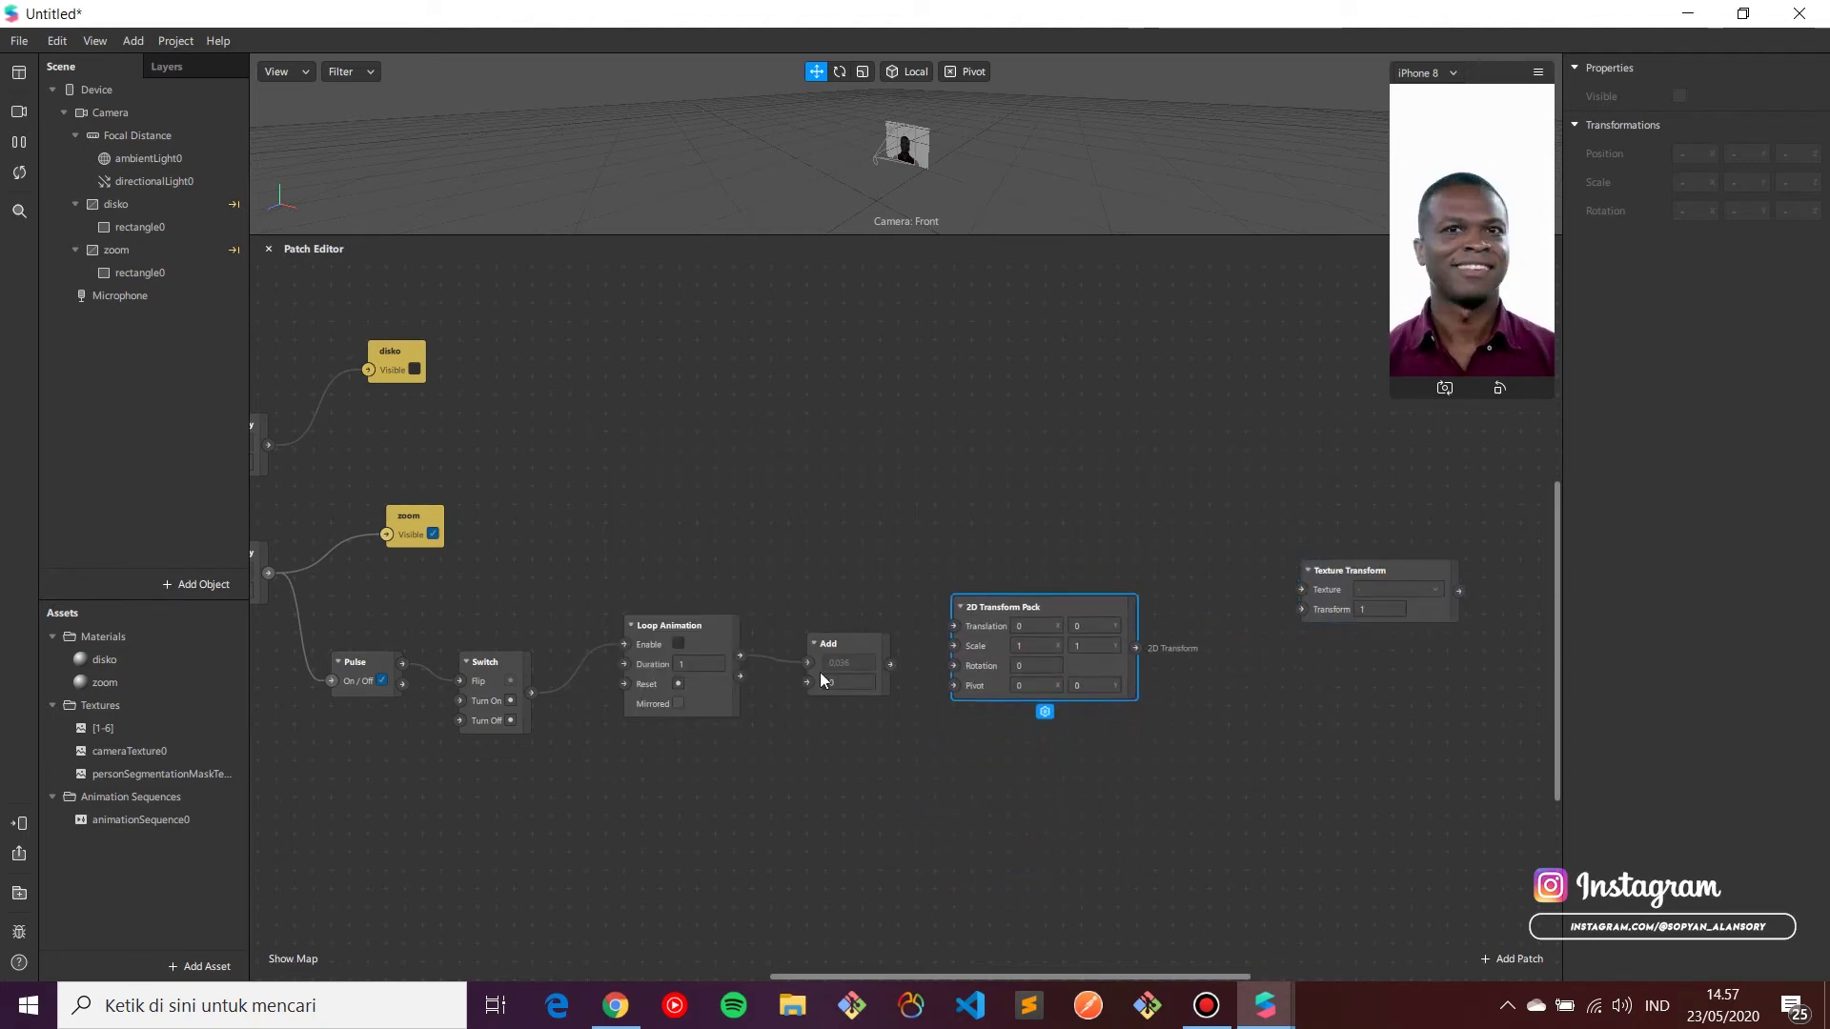
Step: Change the Add patch's data type to a two-component vector
click(841, 646)
click(843, 710)
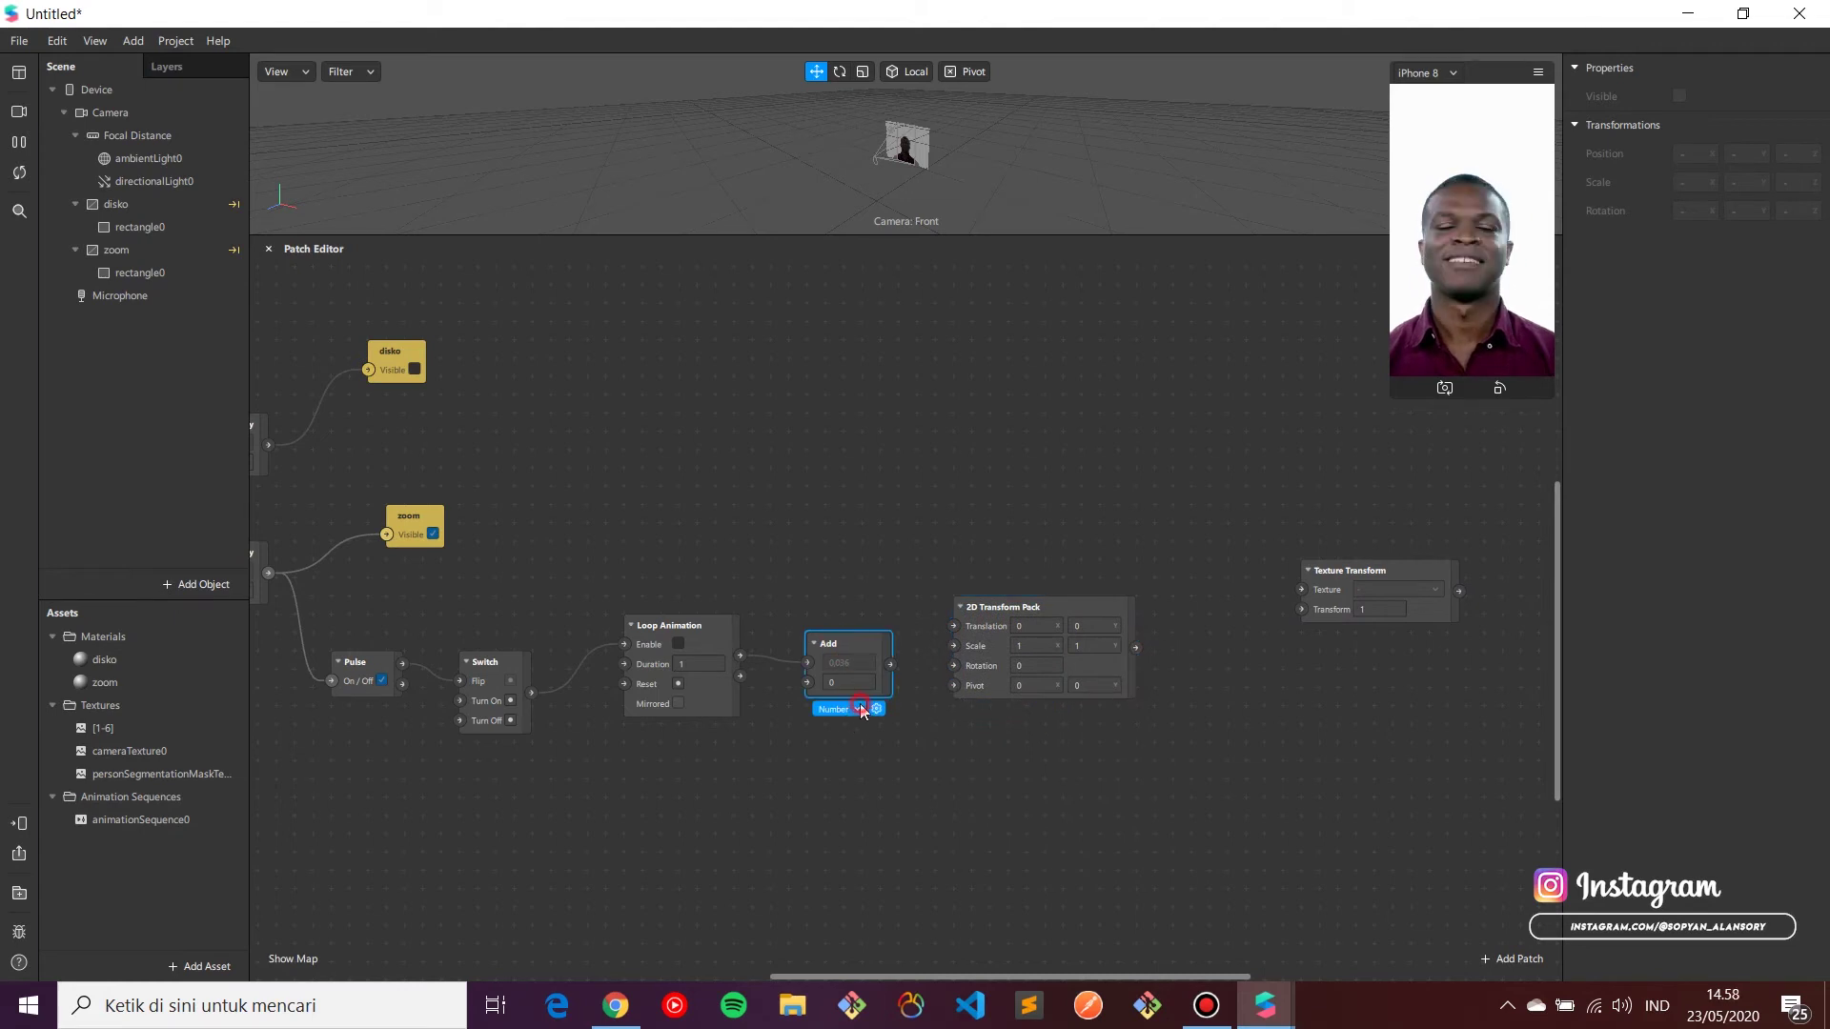
click(879, 789)
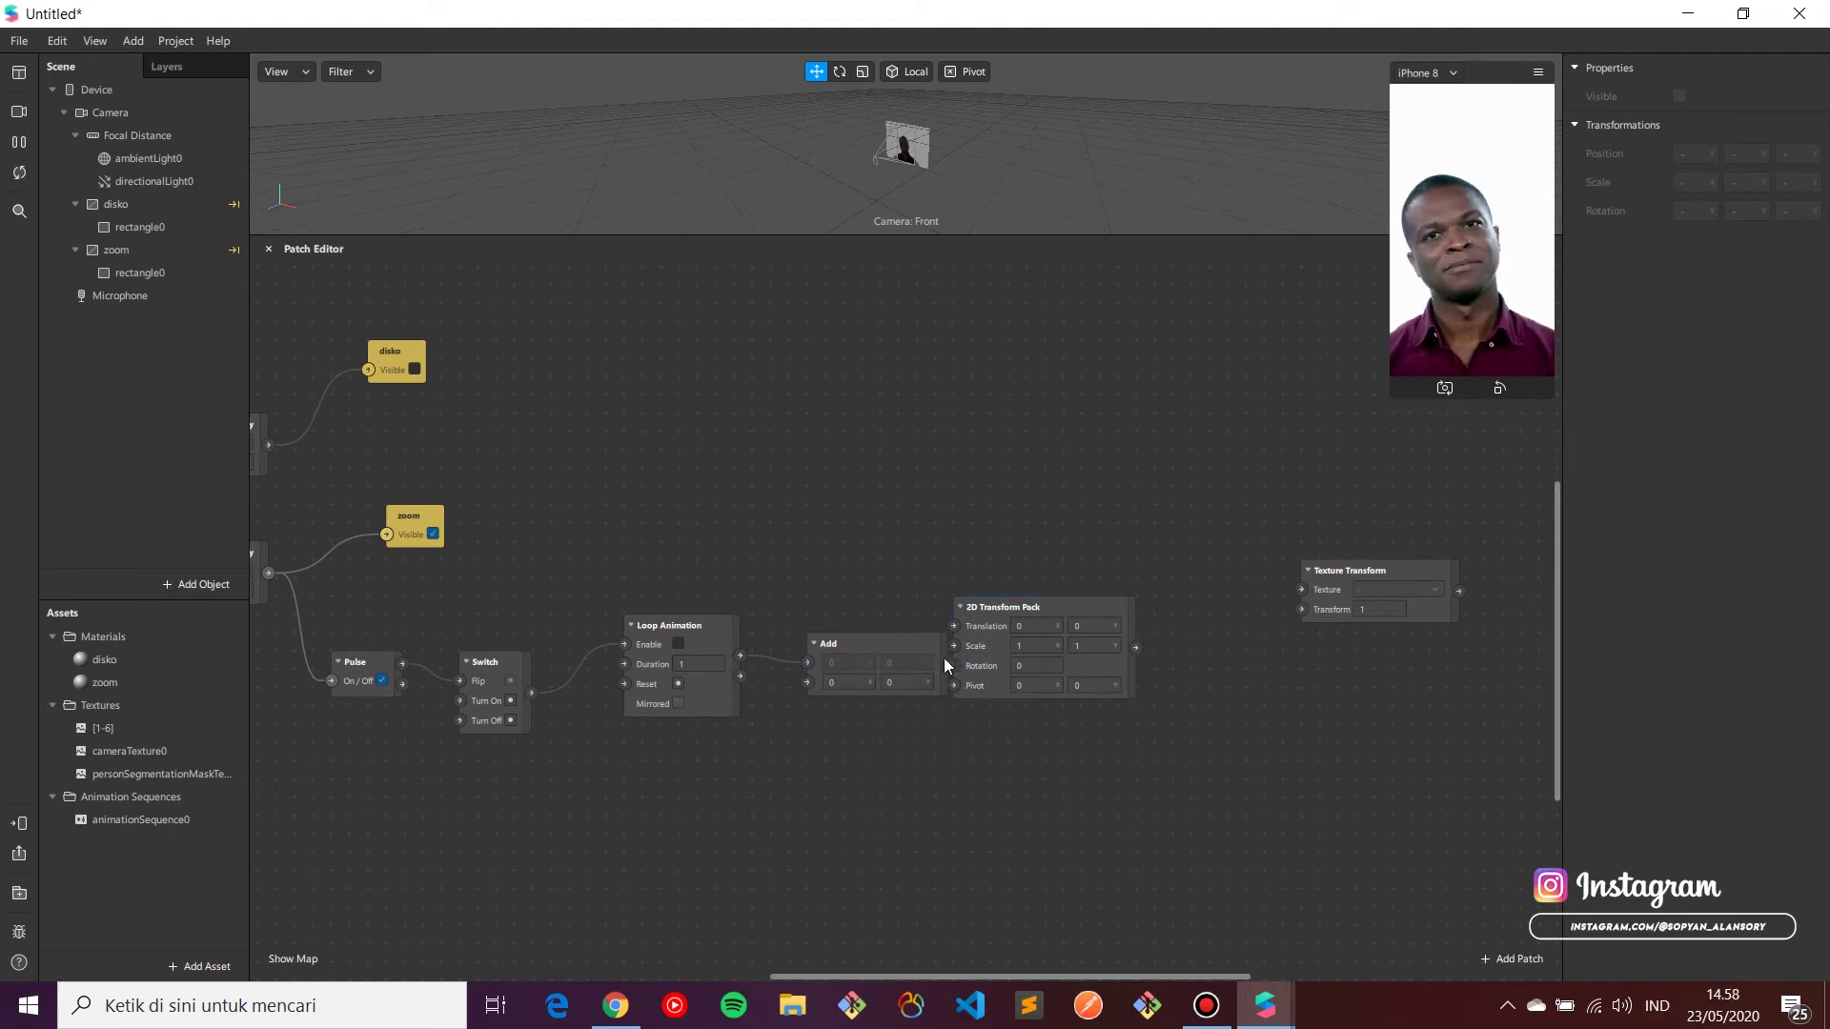
Step: Move the 2D Transform Pack patch farther from Add and connect Add's output to its Scale input
drag(992, 610, 1066, 611)
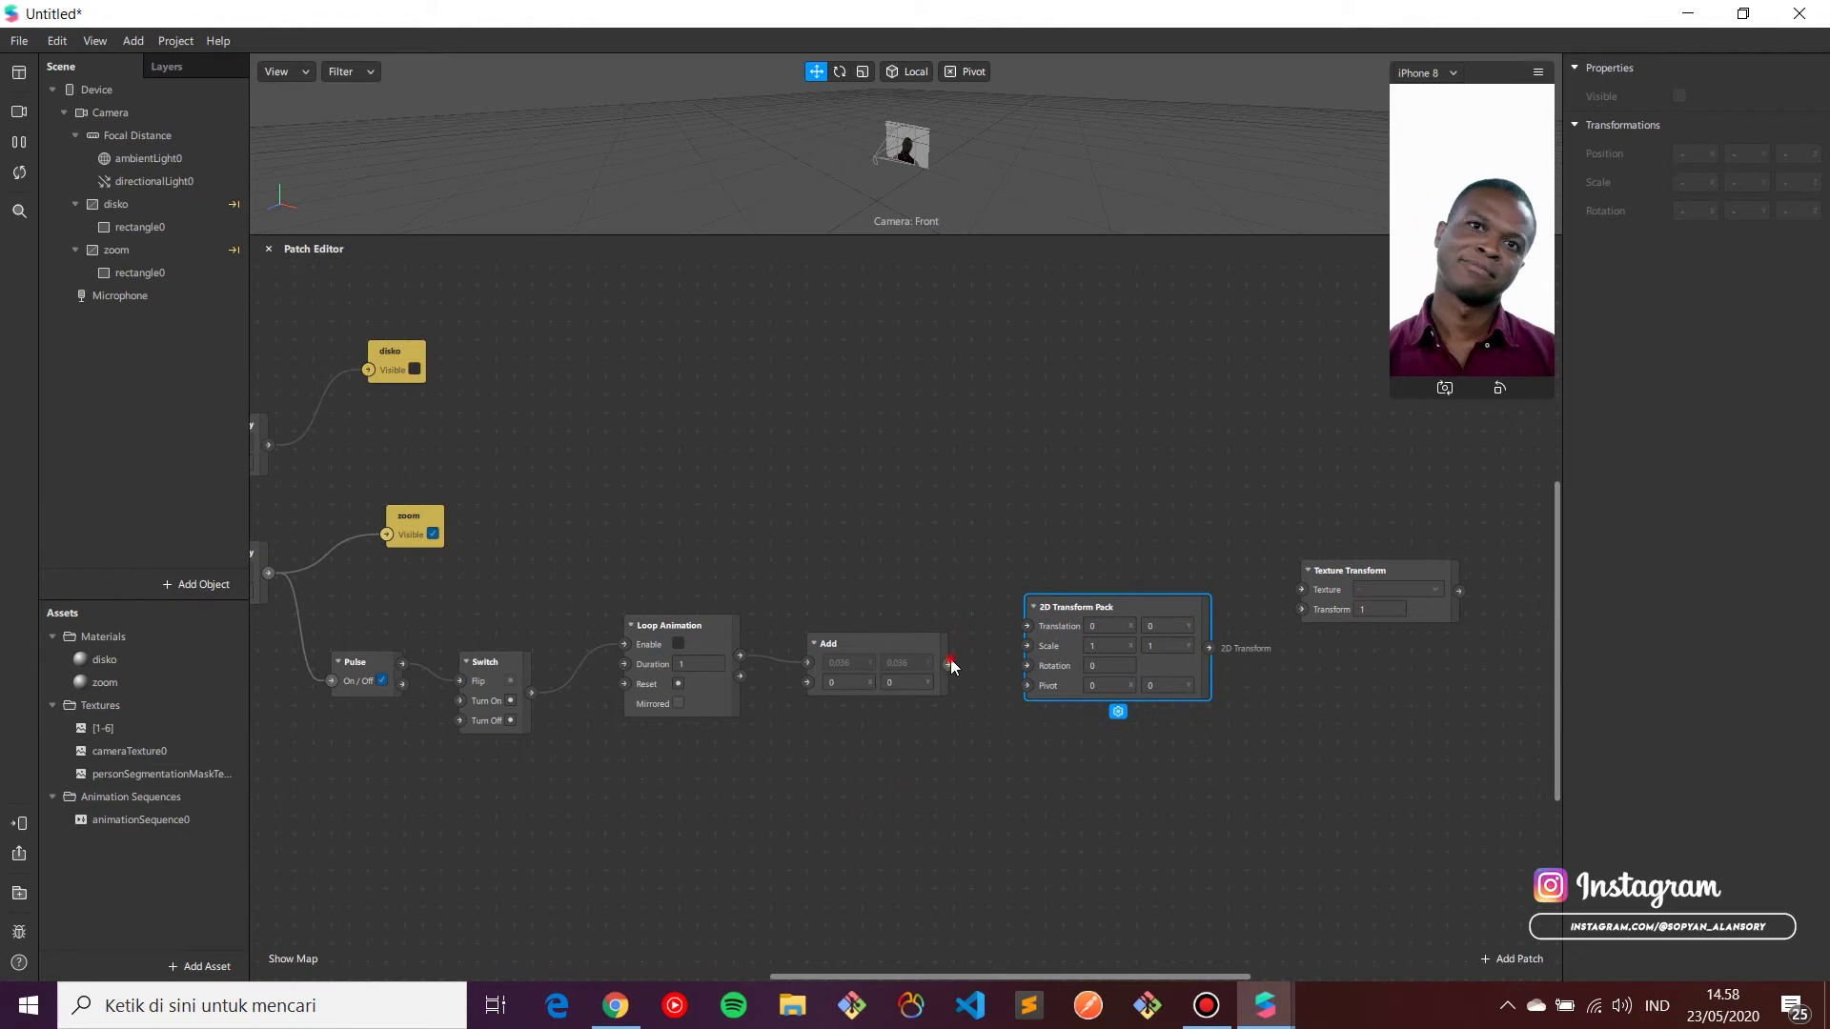
drag(950, 664, 1028, 645)
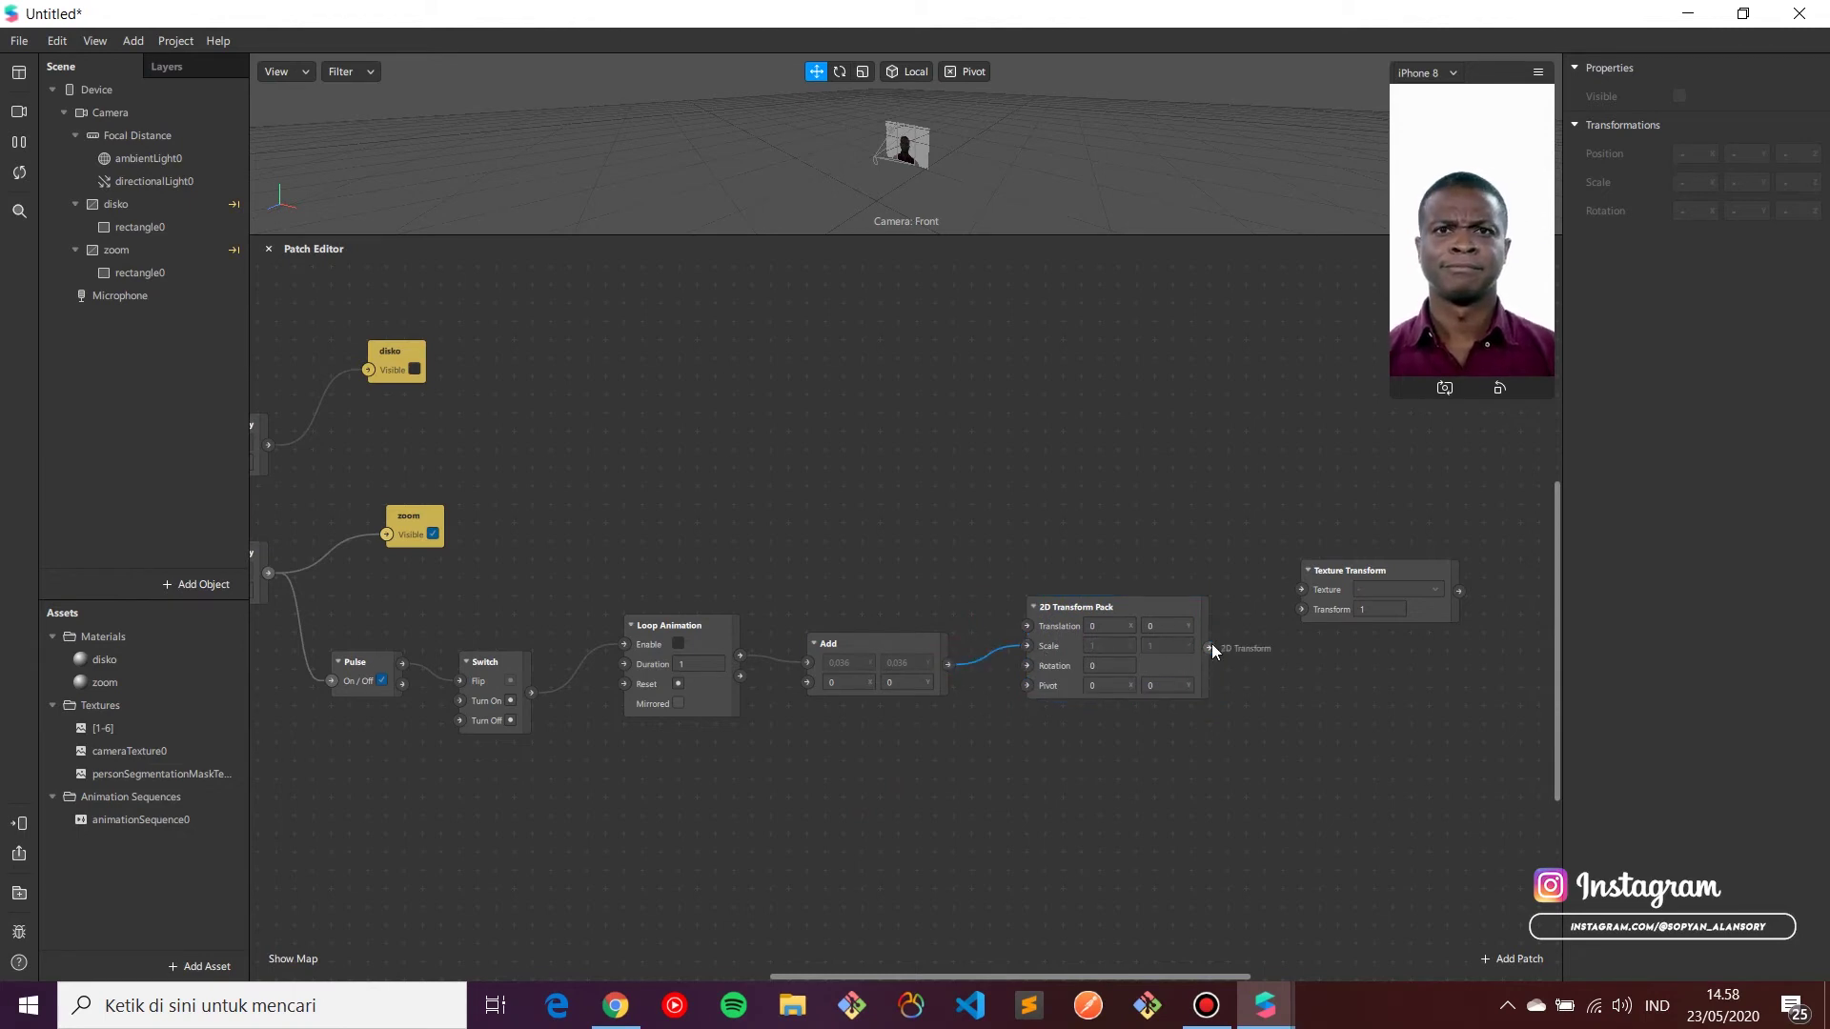
Step: Connect the 2D Transform Pack's output to Texture Transform's Transform input and feed cameraTexture0 into its Texture input
drag(1211, 647, 1297, 570)
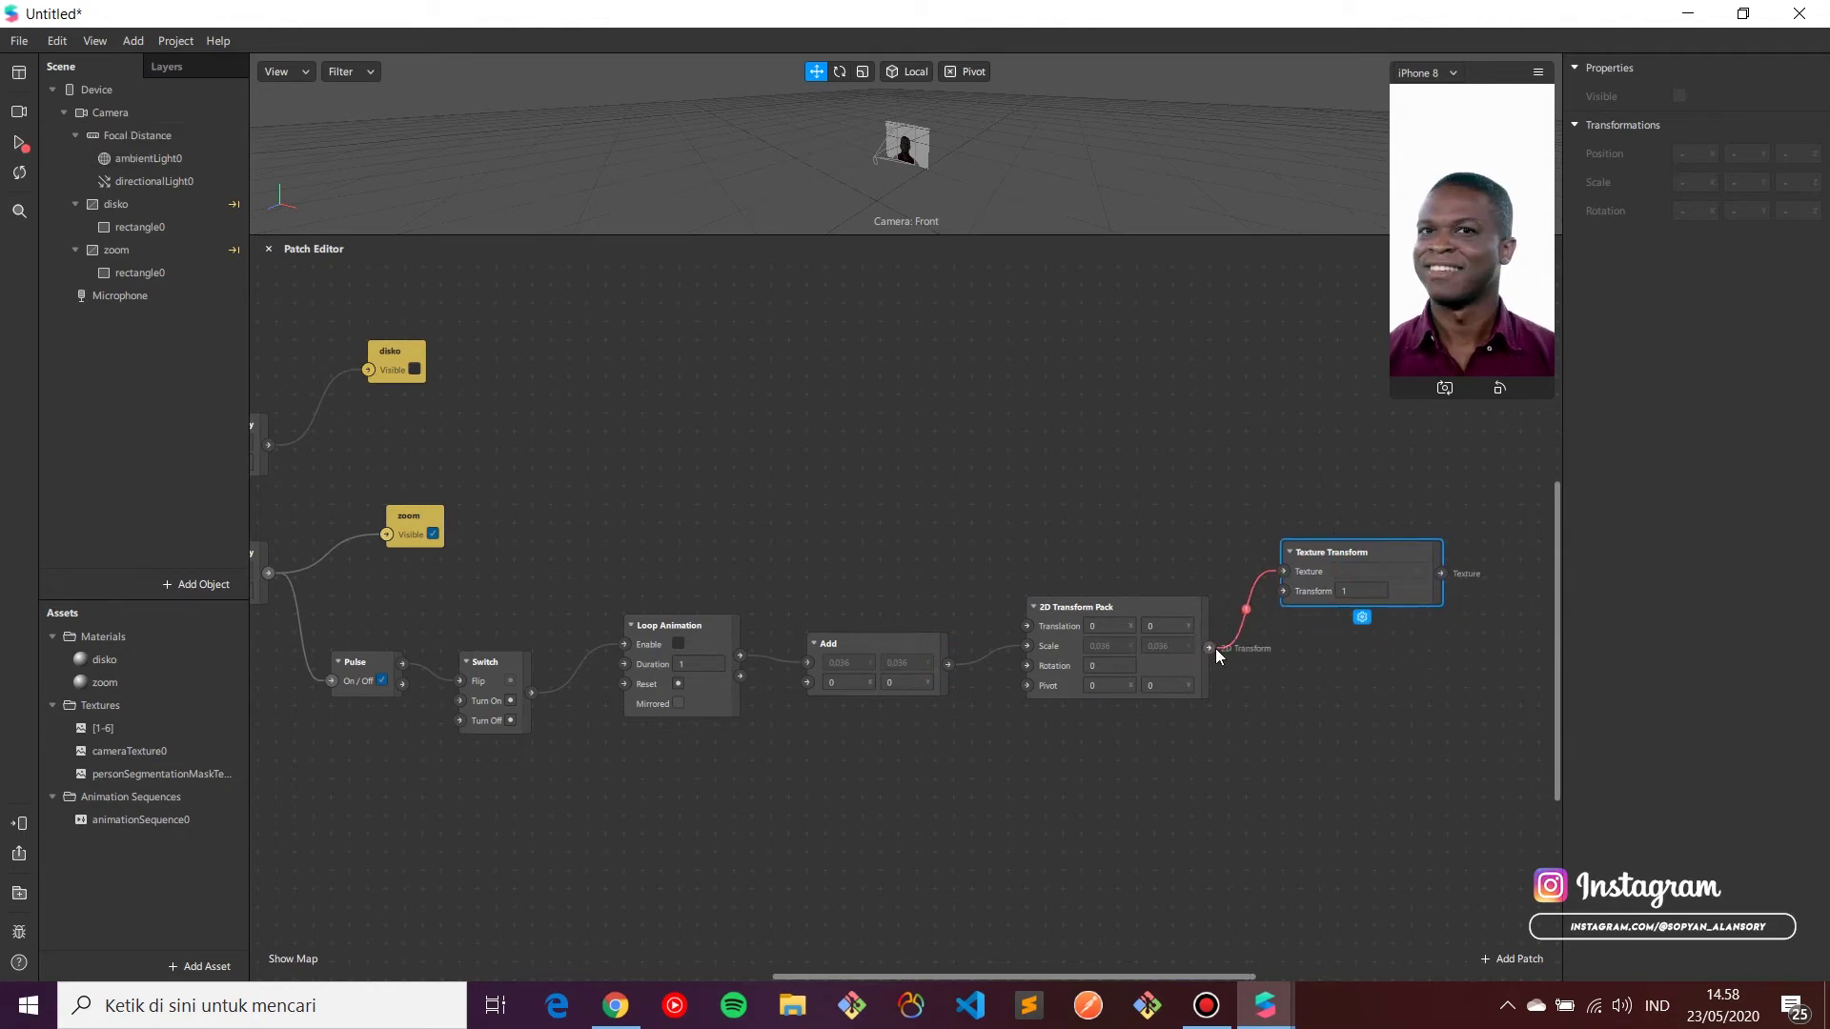
mouse_move(1217, 650)
mouse_down()
mouse_move(1253, 591)
mouse_move(1197, 673)
mouse_up()
click(1207, 647)
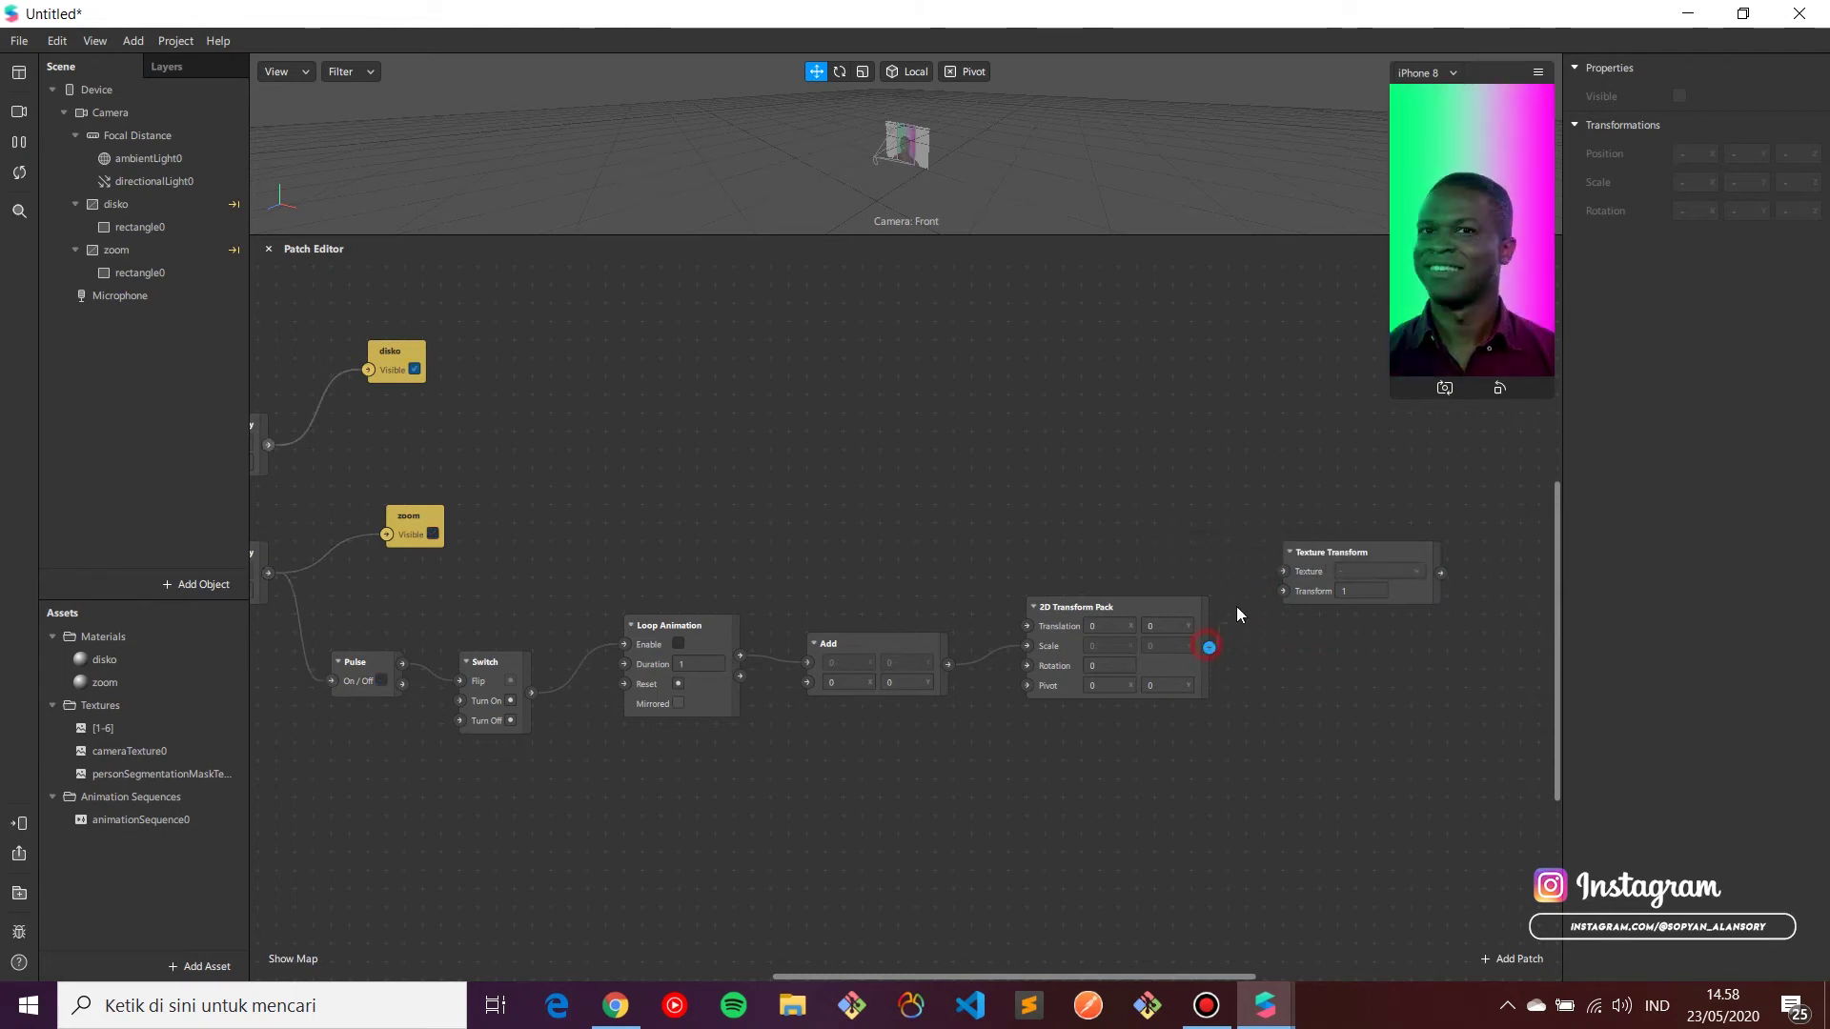
drag(1277, 588, 1279, 588)
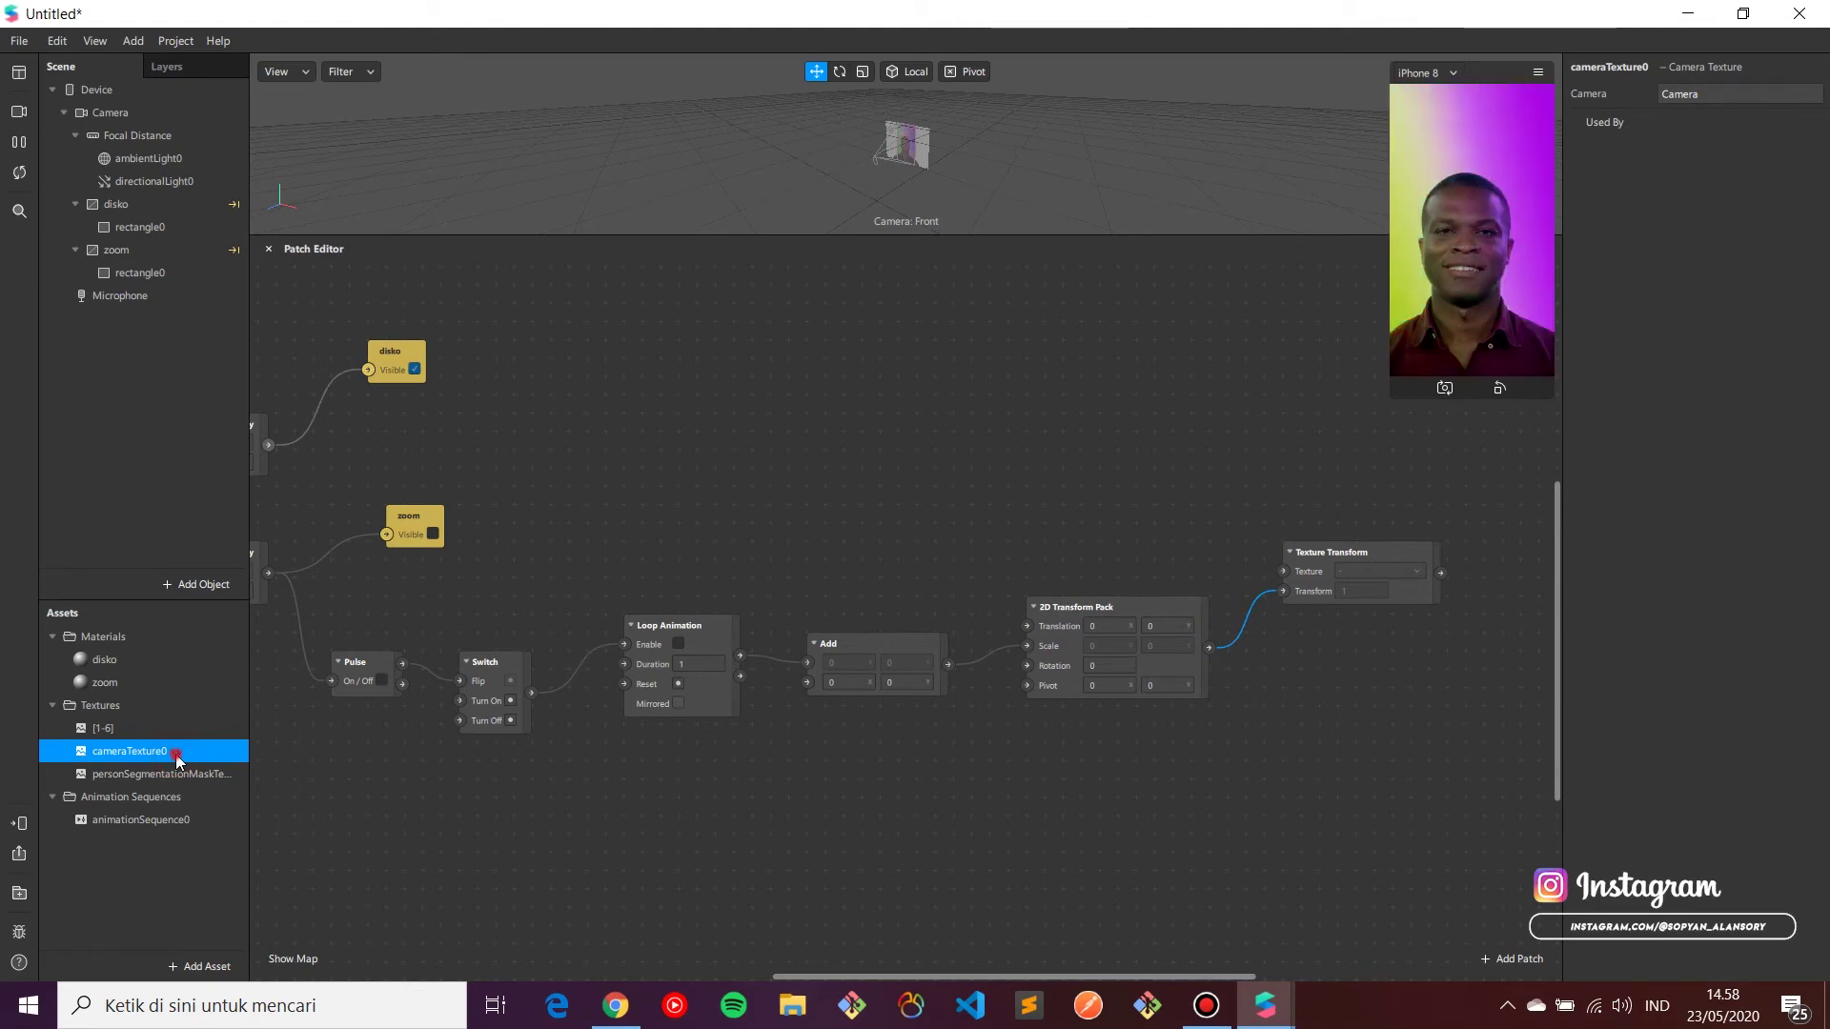
drag(178, 759, 1285, 568)
Step: Set the zoom material's shader type to Flat and its blend mode to Alpha
click(196, 682)
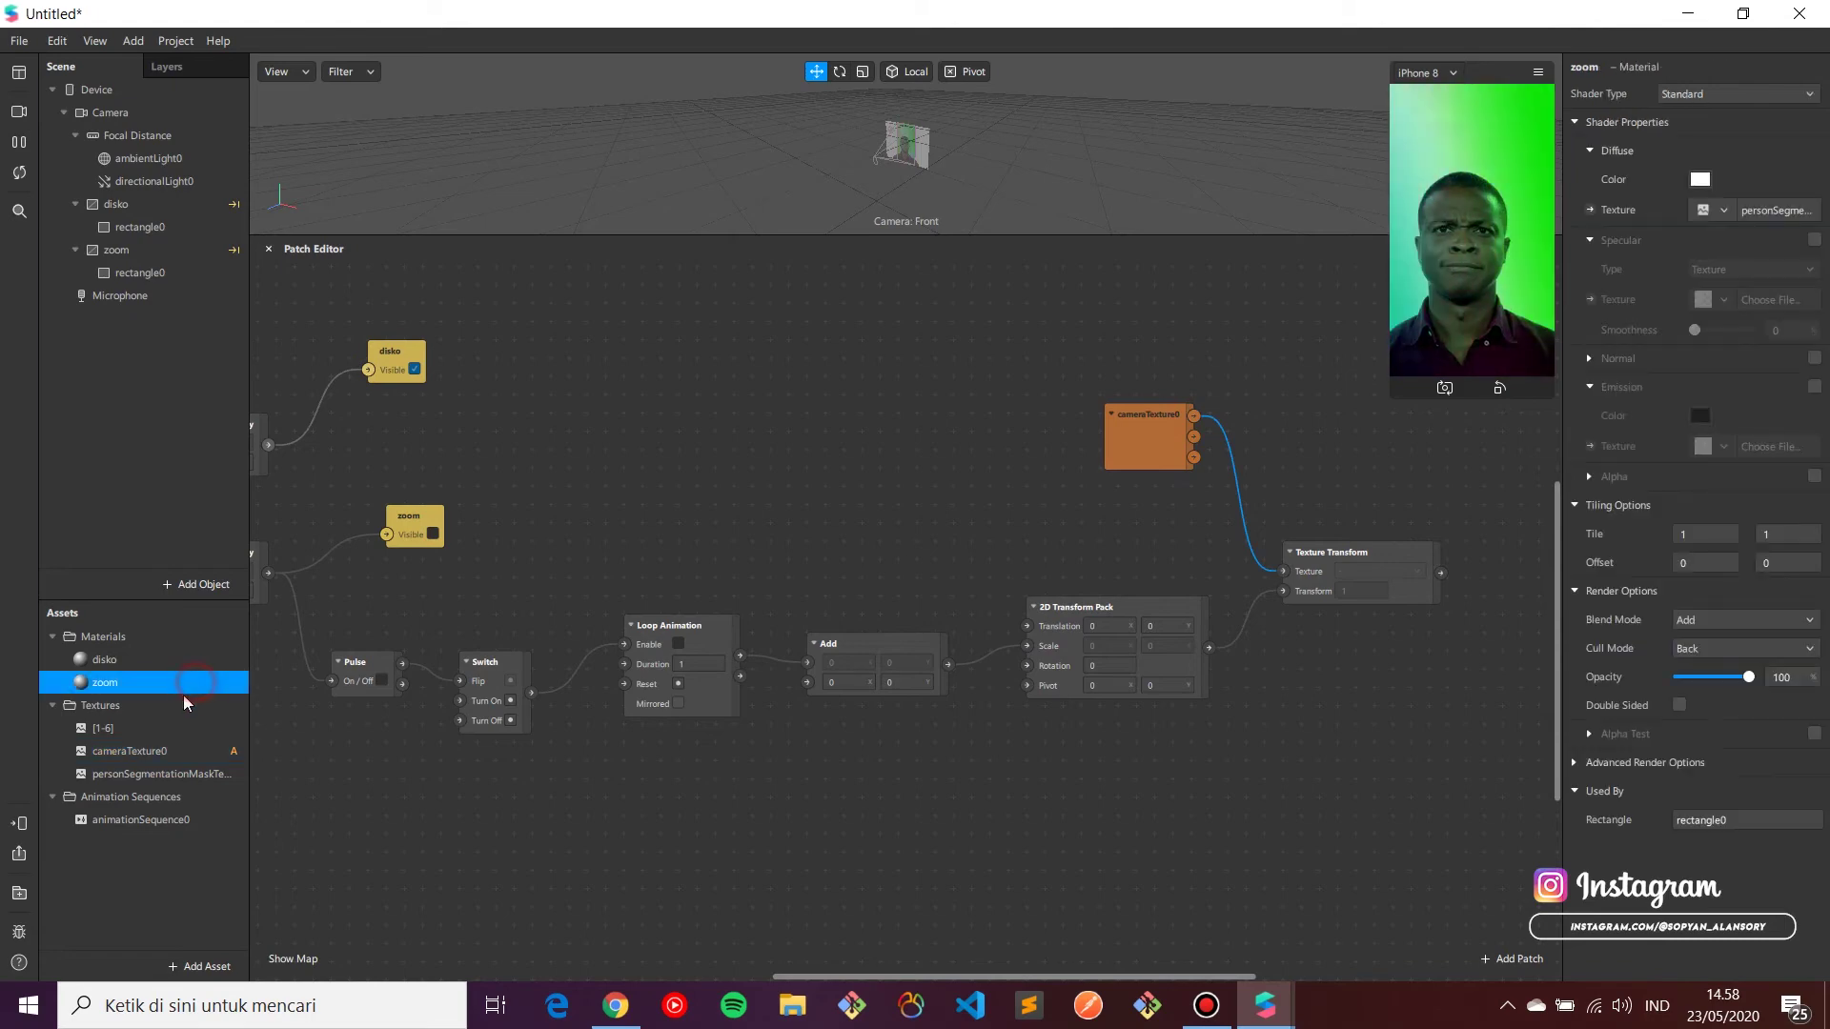
click(1750, 96)
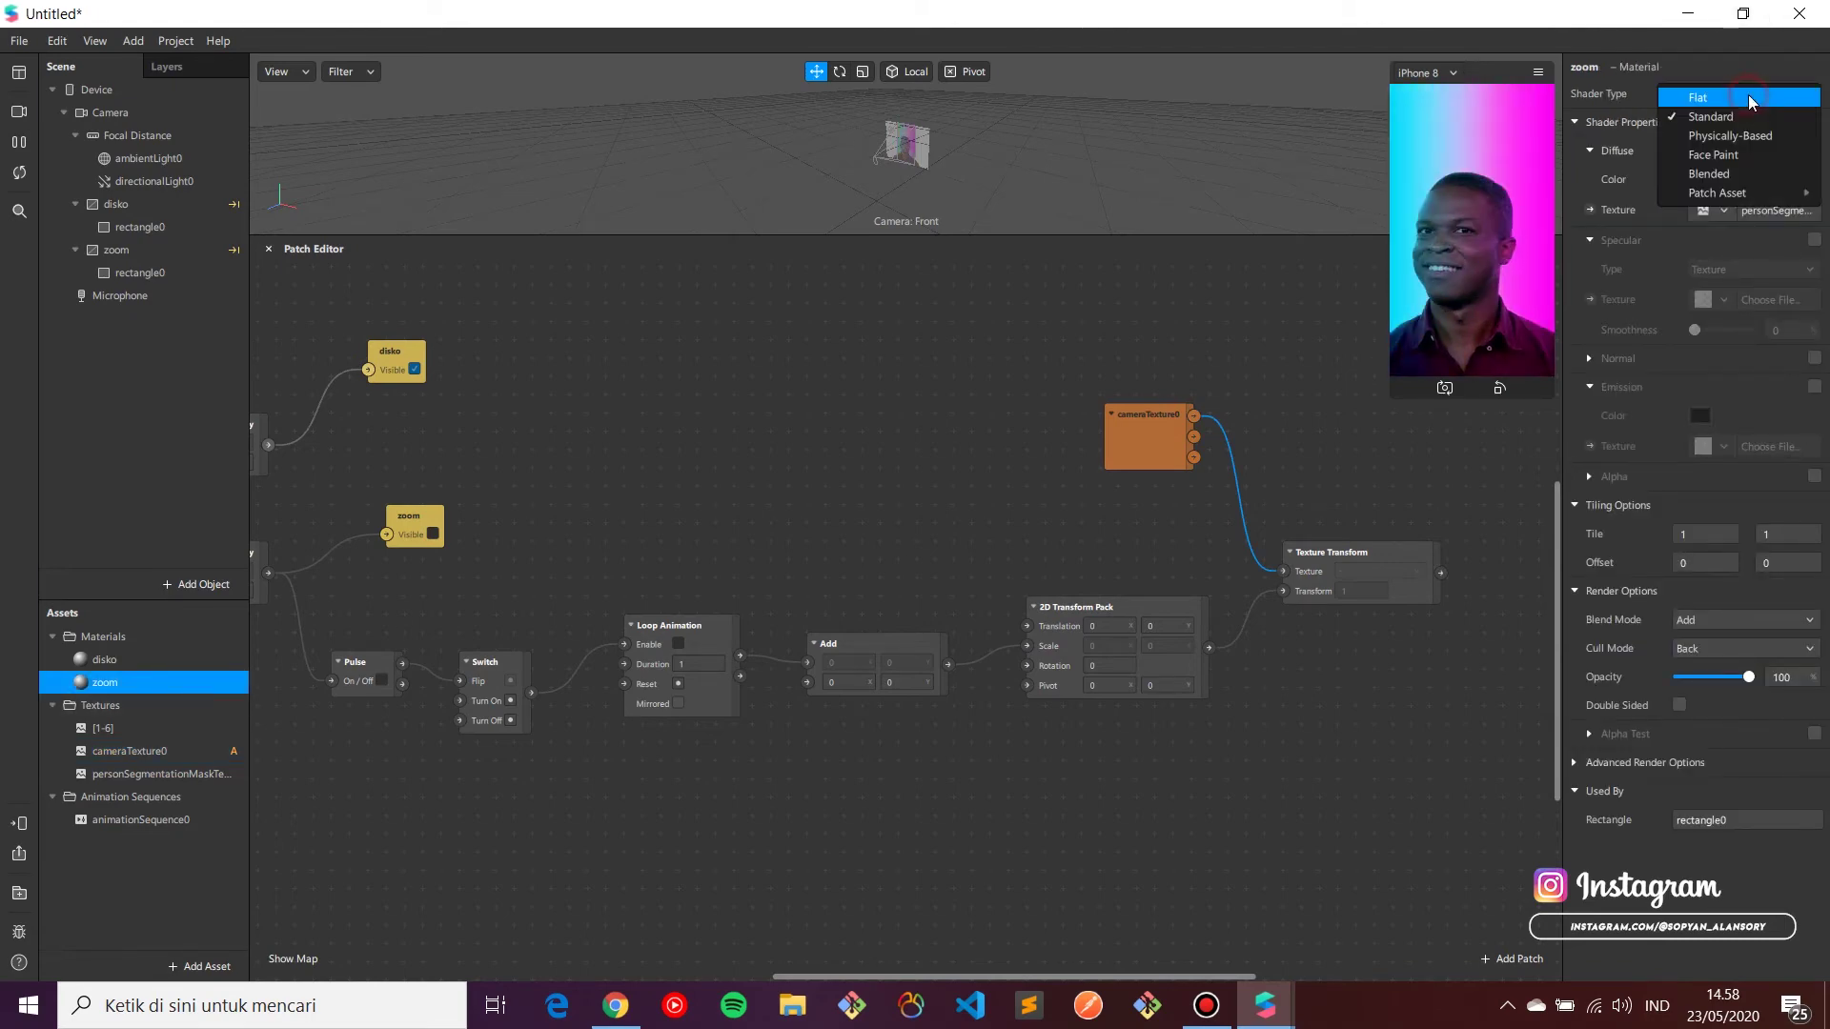
click(1749, 98)
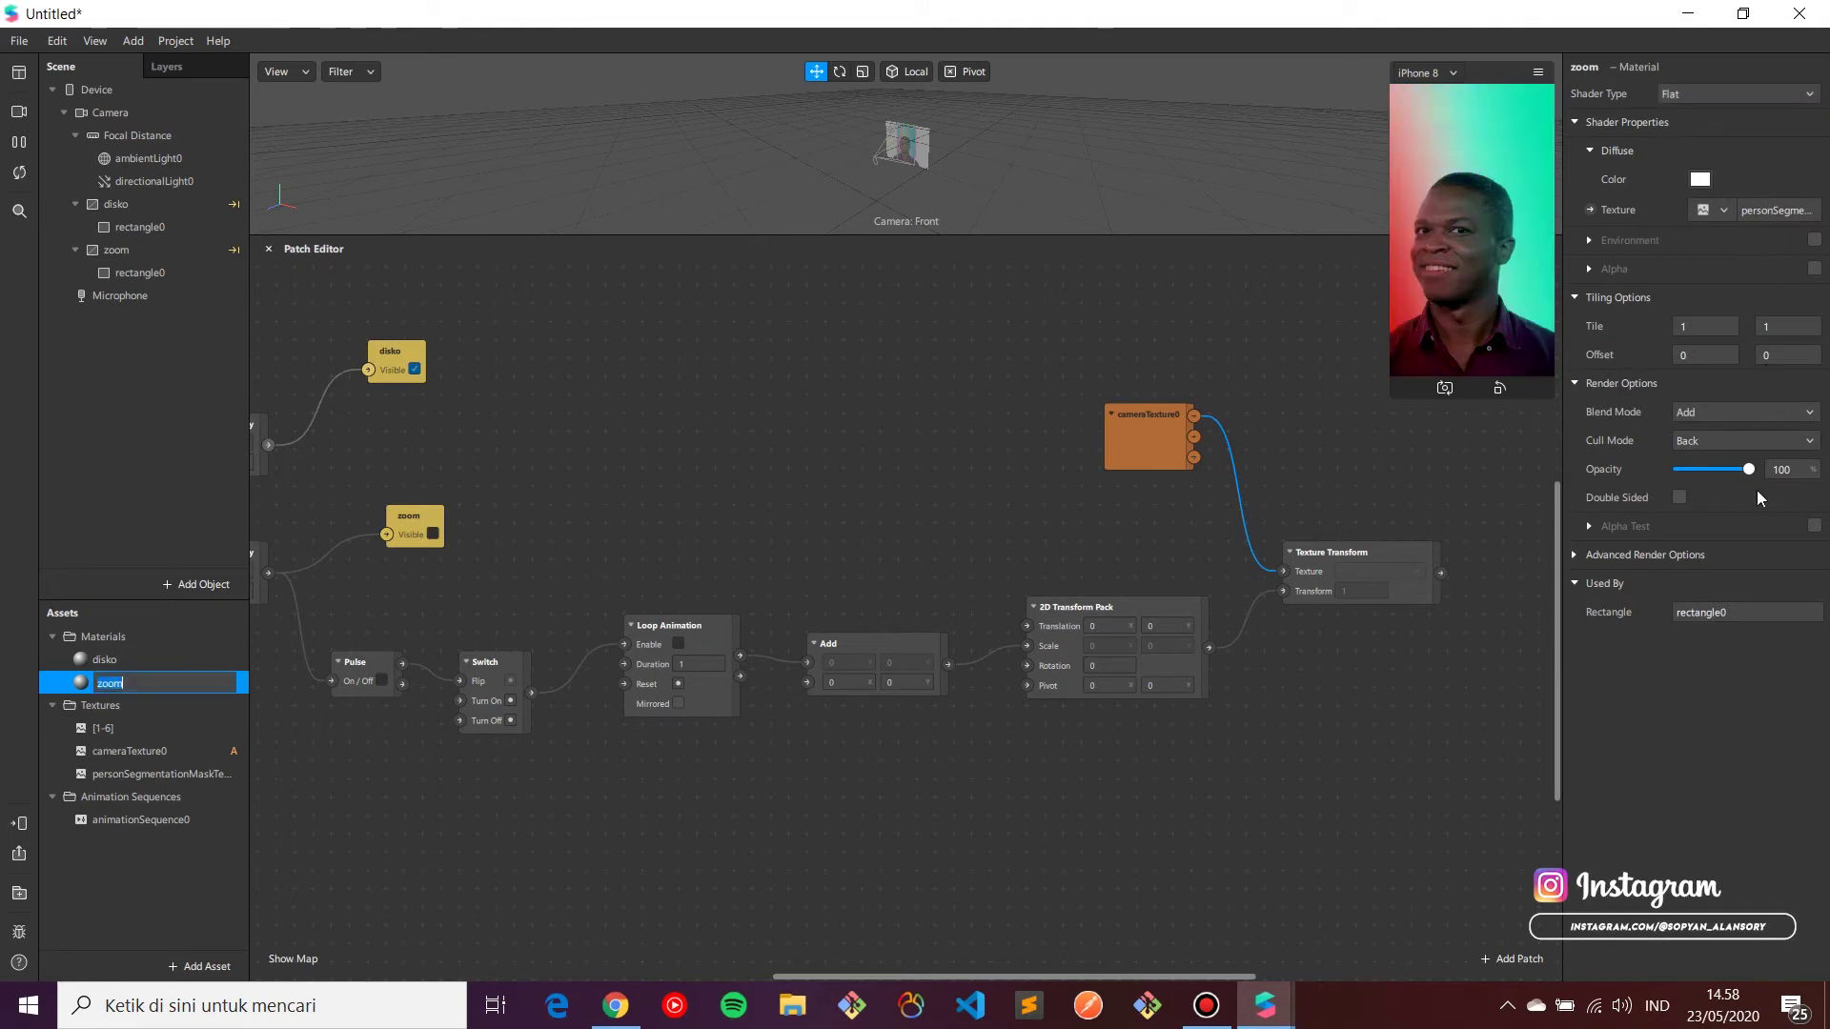
click(1735, 413)
click(1716, 436)
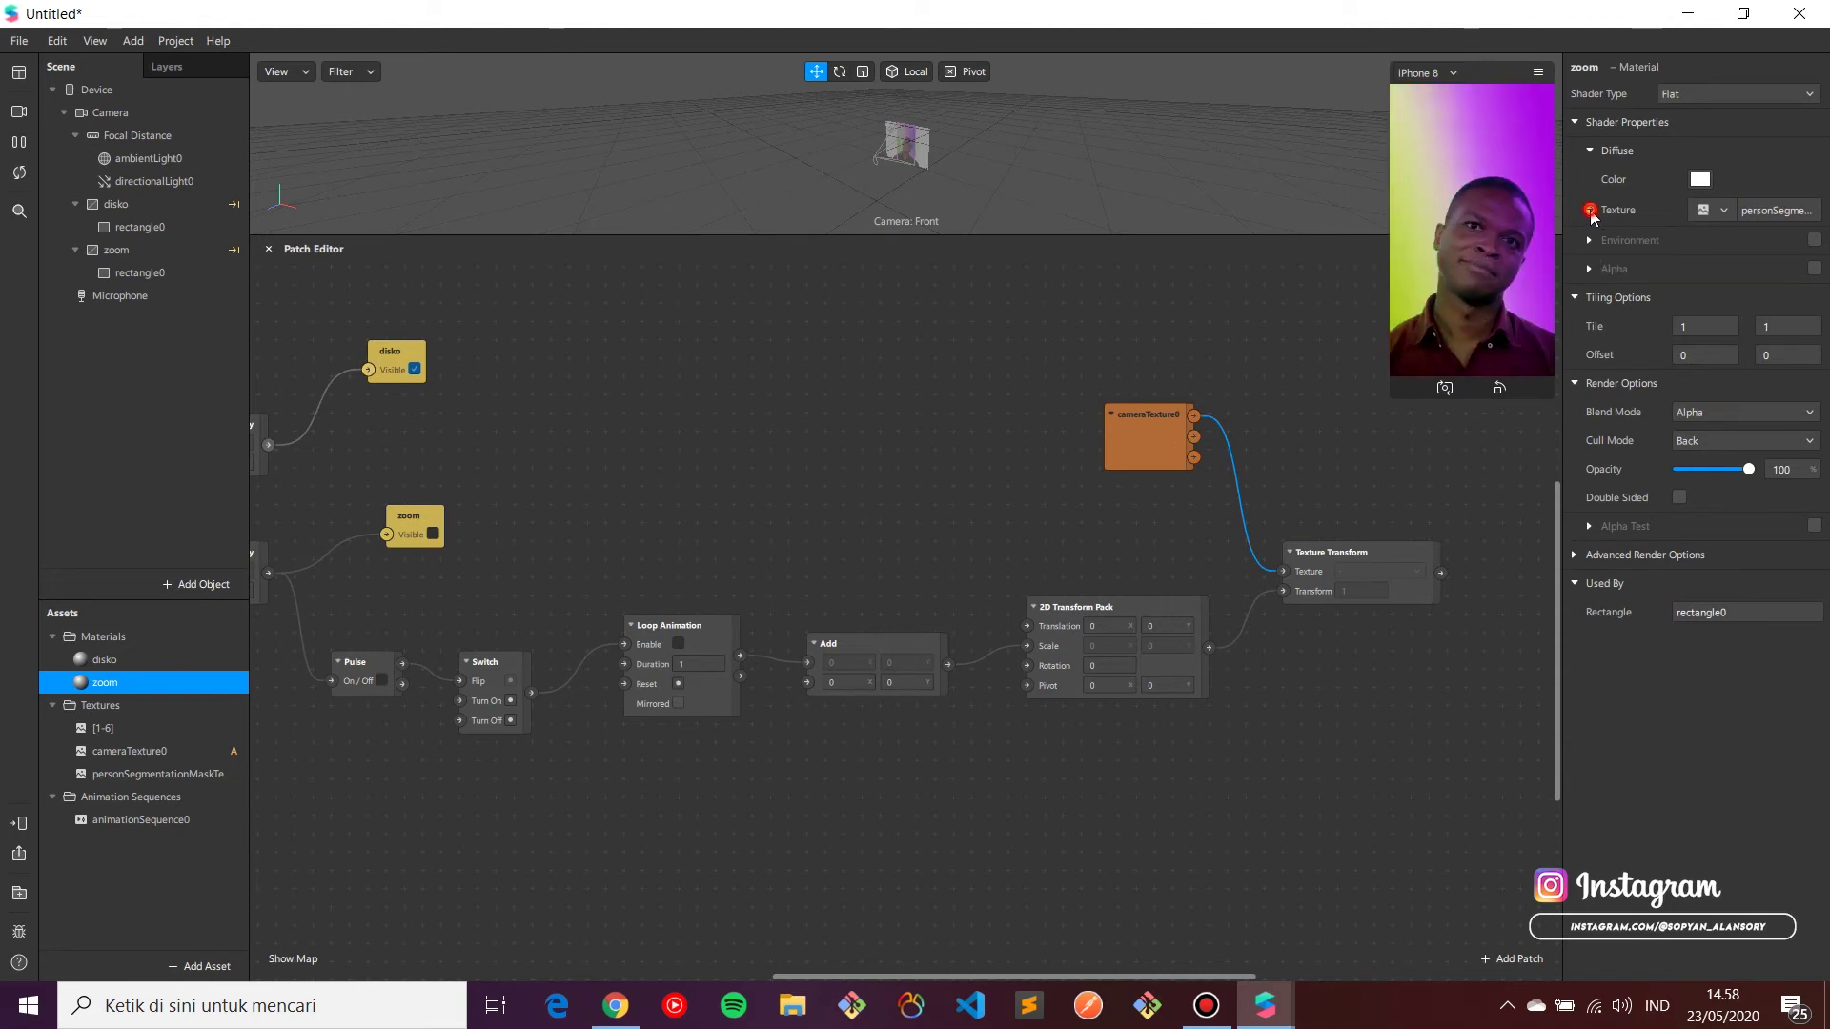
Step: Create a patch for the zoom material's diffuse texture and connect Texture Transform's output to it
click(1590, 209)
drag(965, 652, 1504, 494)
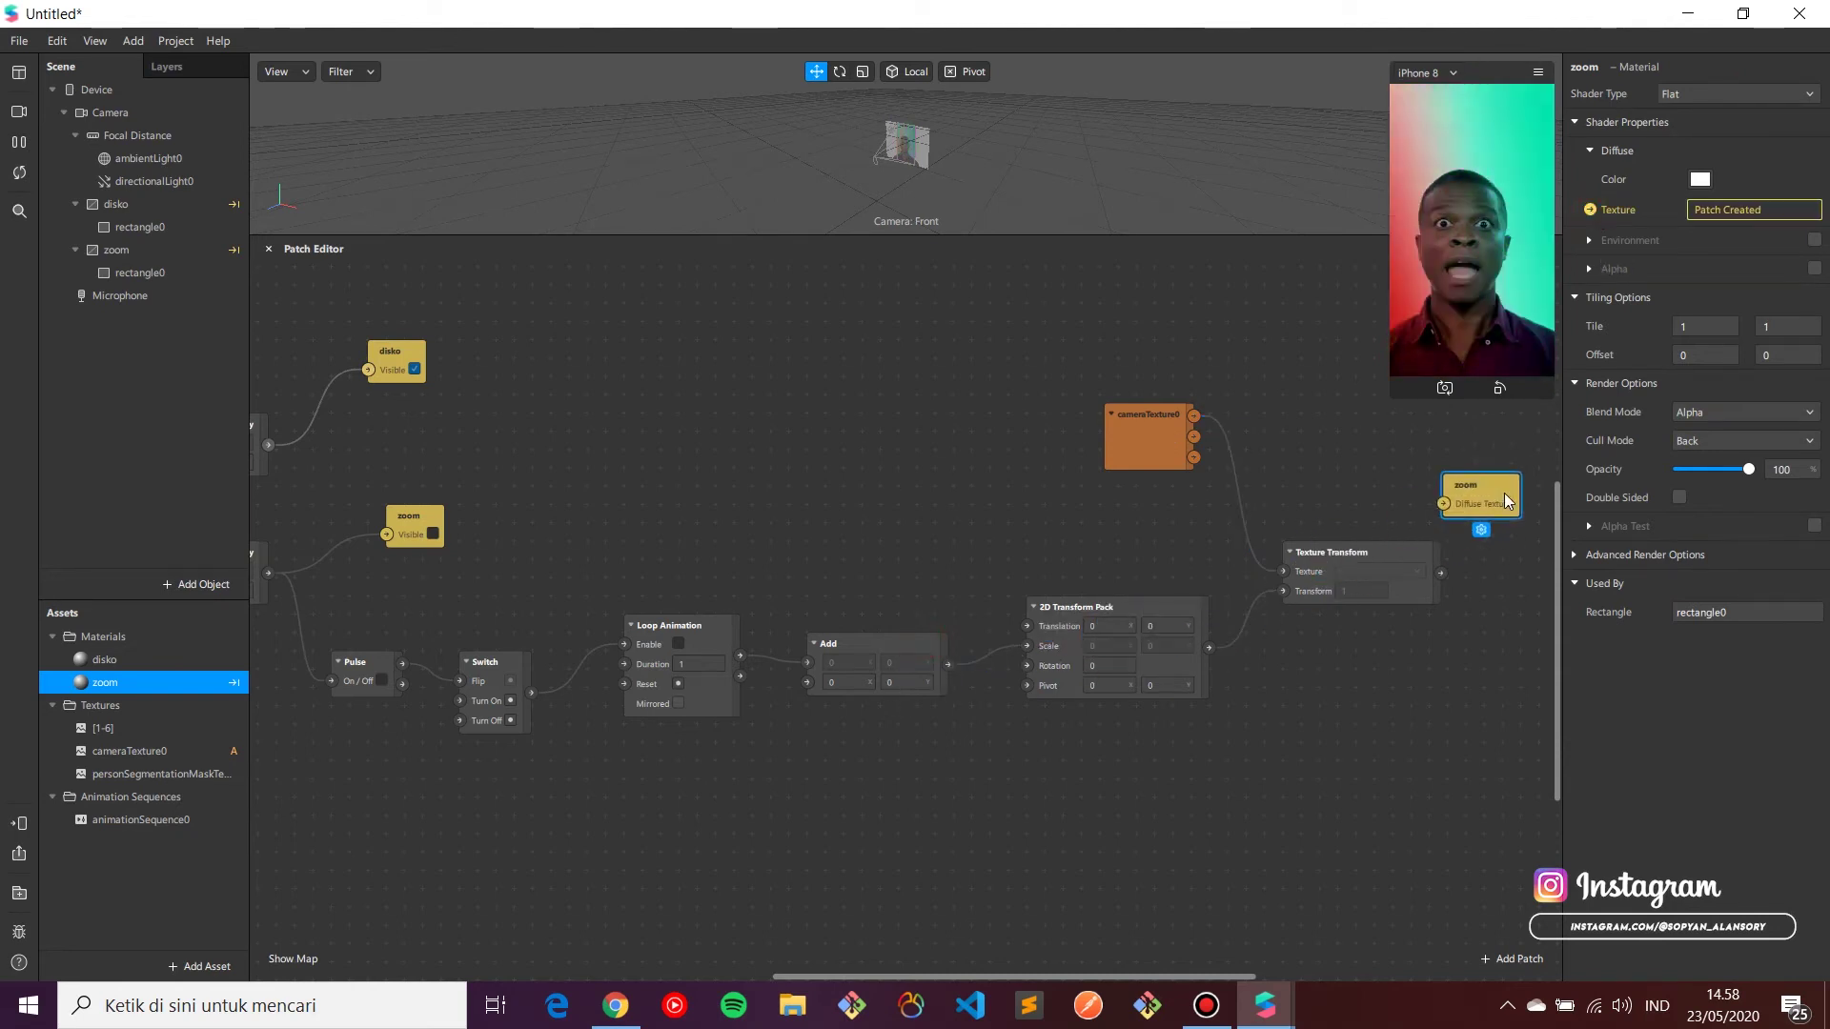
drag(1441, 573, 1450, 496)
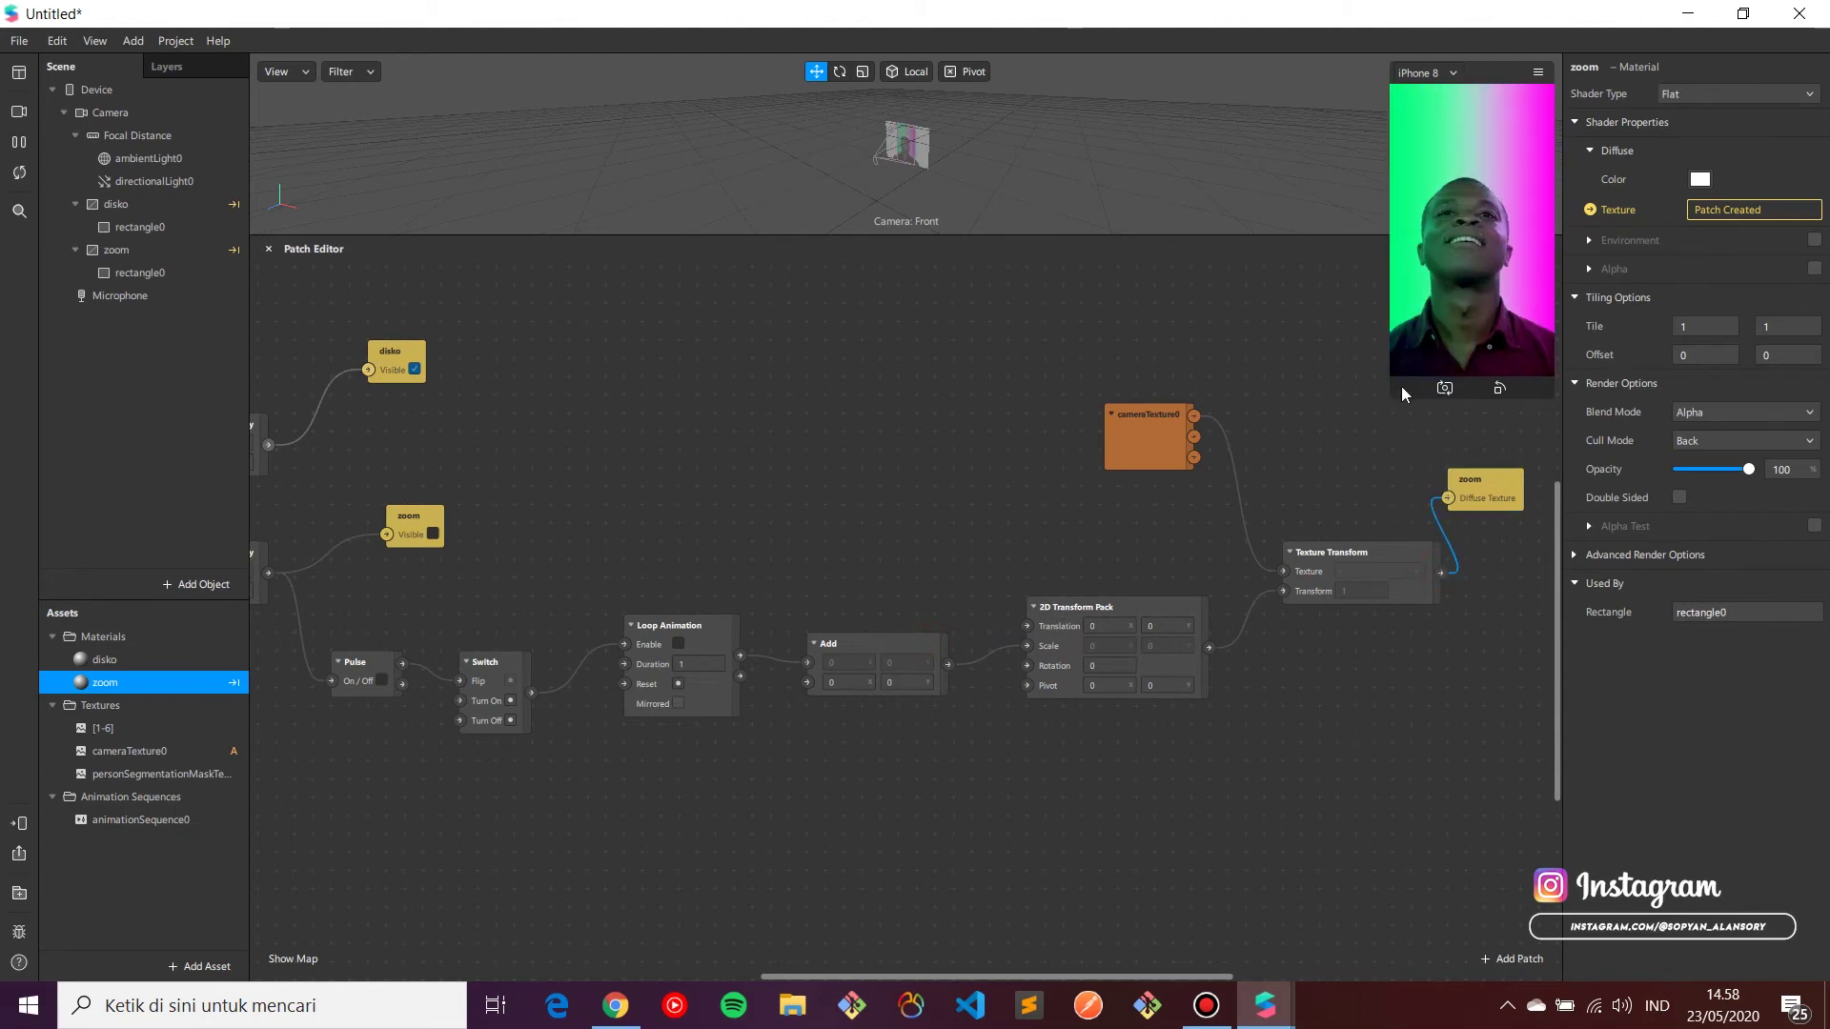
Step: Check the zoom in an enlarged preview and set both components of the Add patch's second value to 1
drag(1399, 394, 1191, 753)
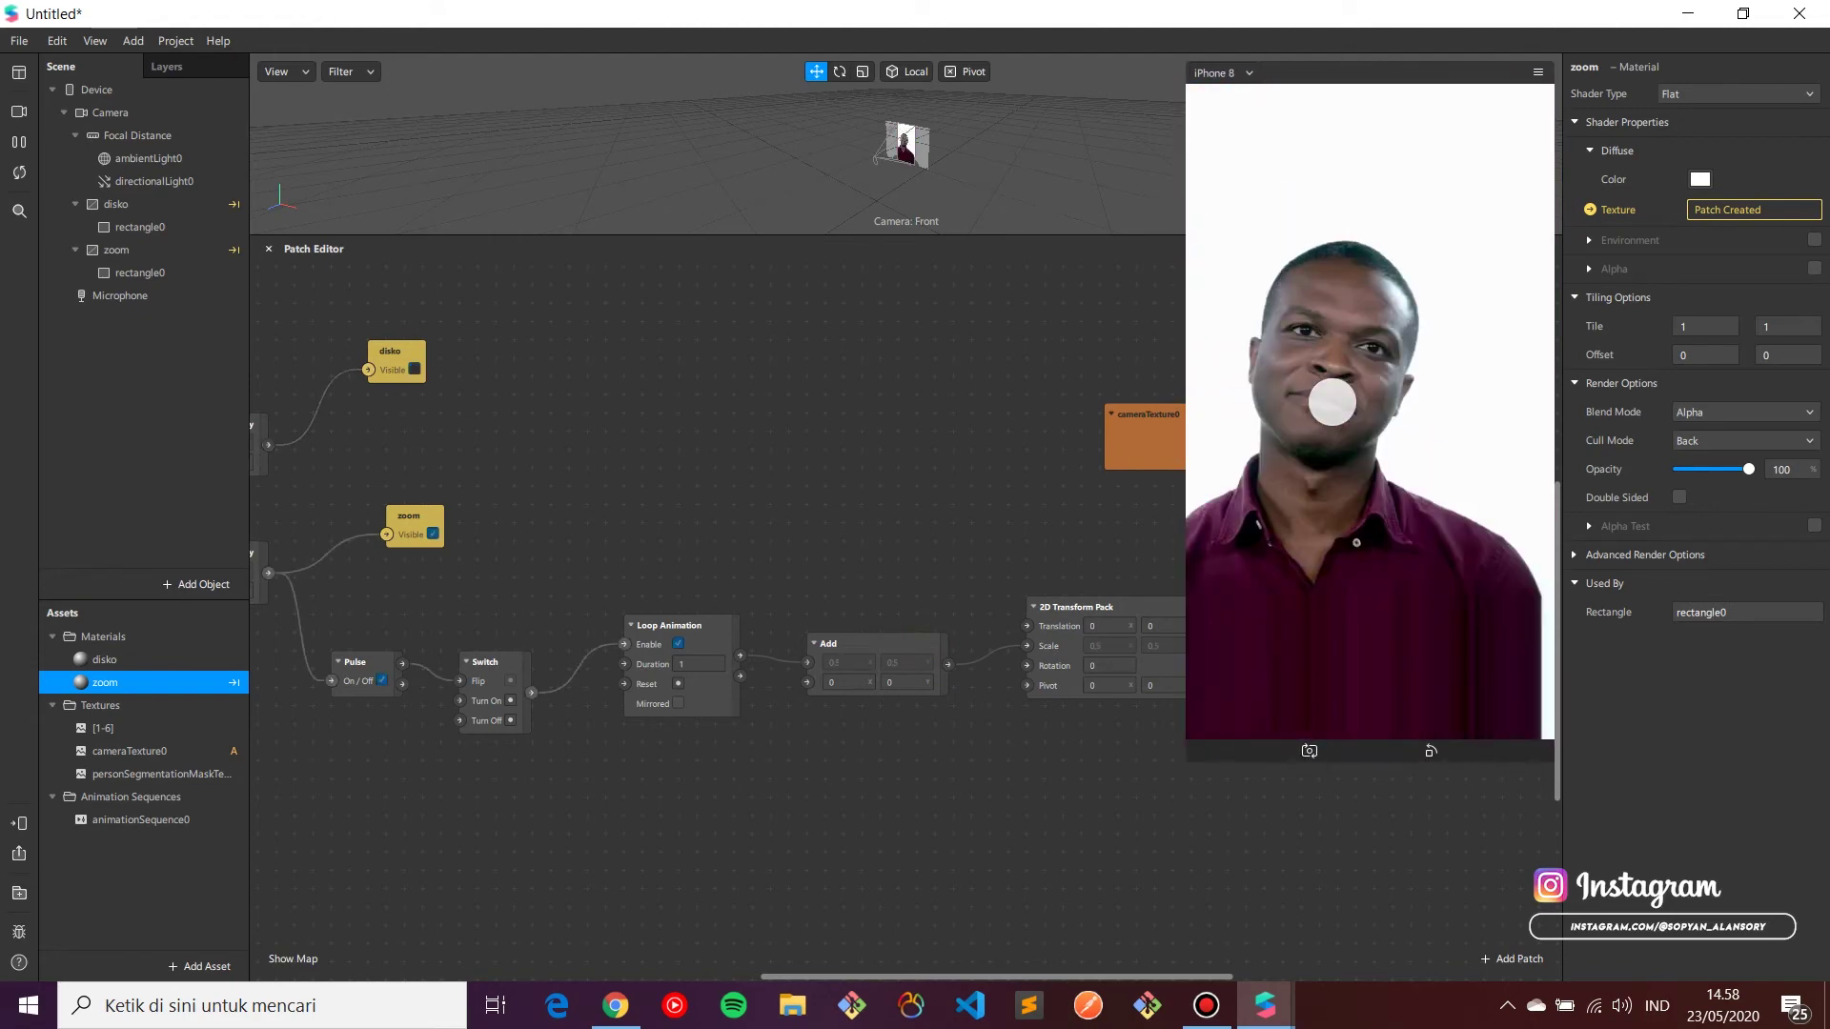
drag(1191, 766, 1361, 453)
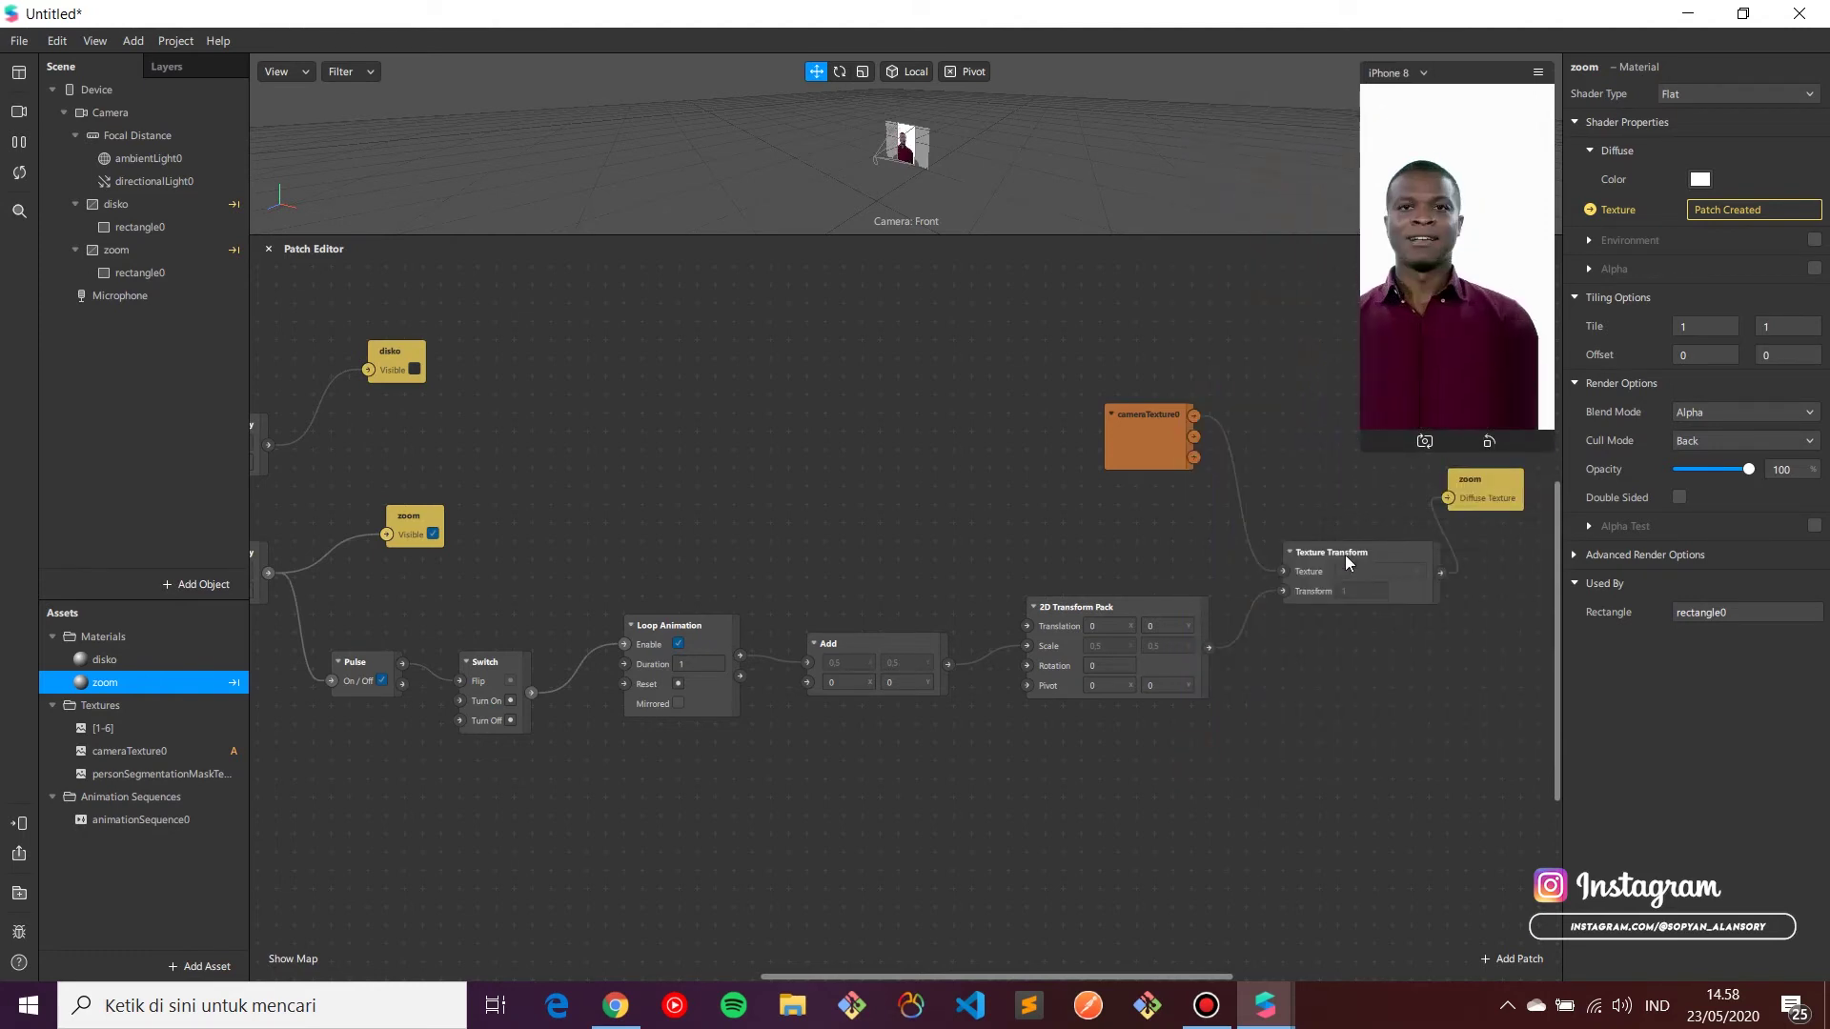
click(848, 679)
text(1)
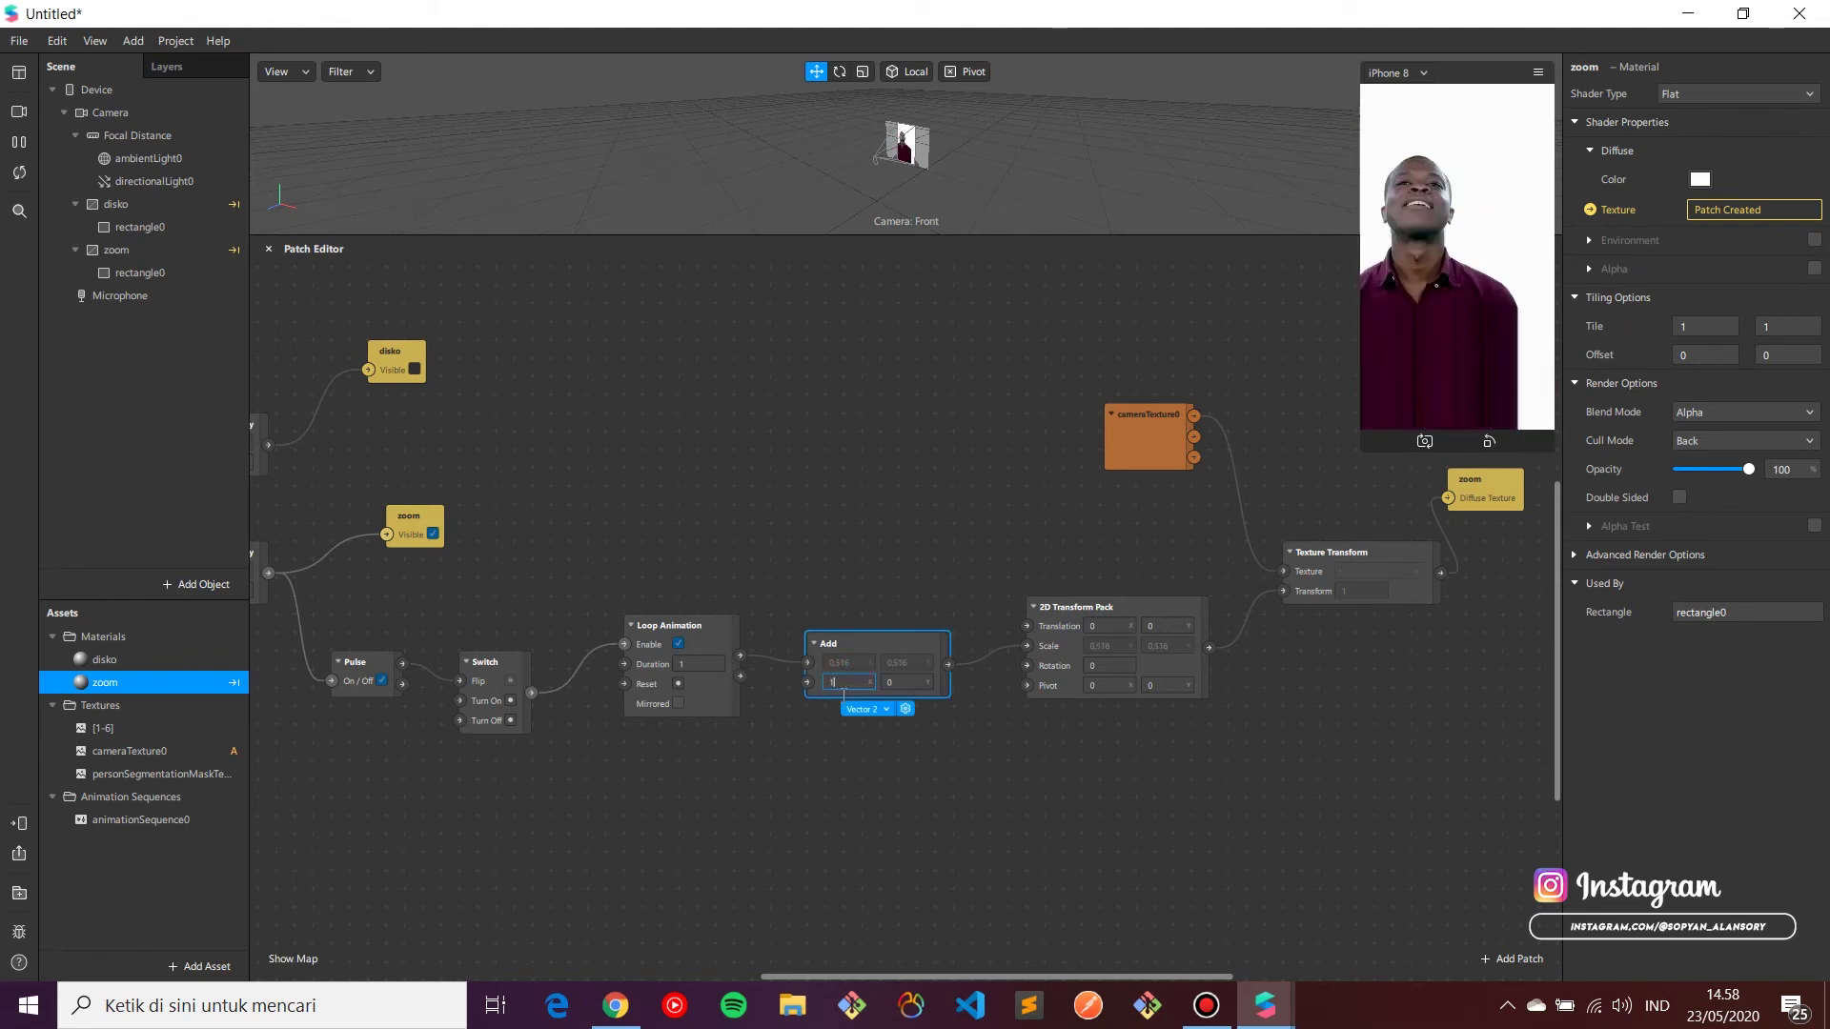
click(886, 683)
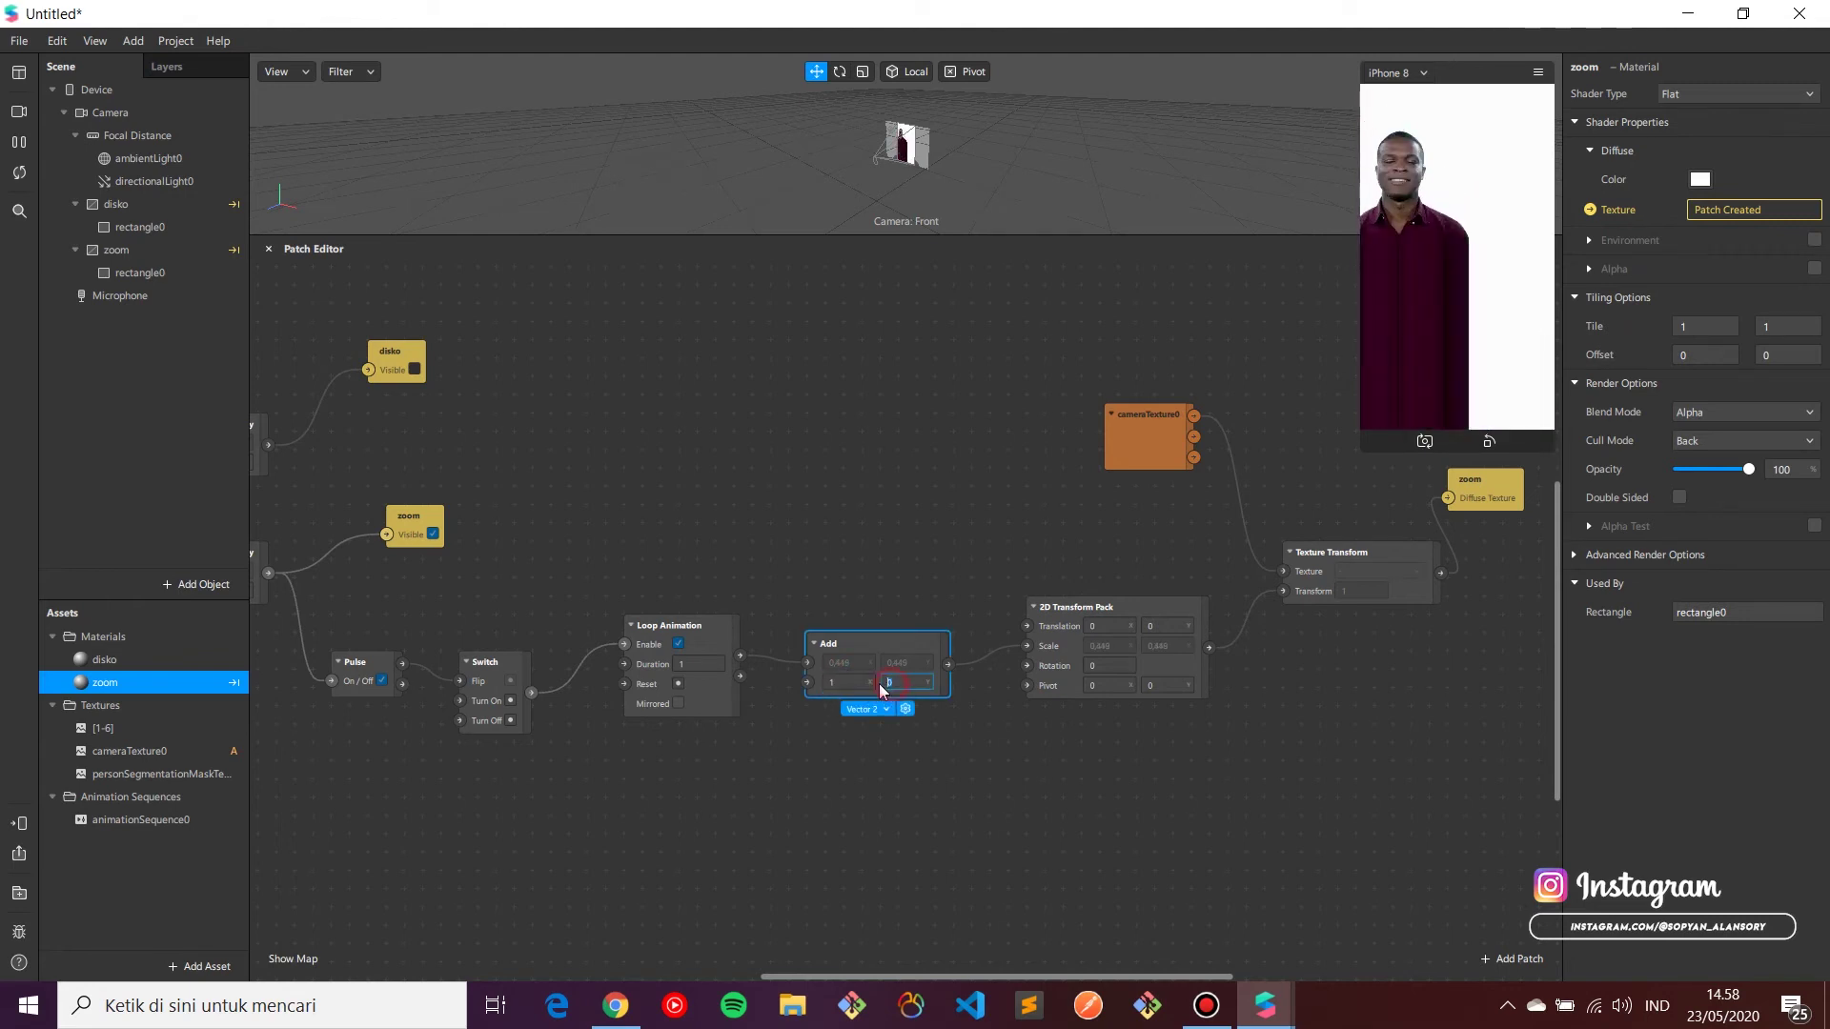
text(1)
click(941, 754)
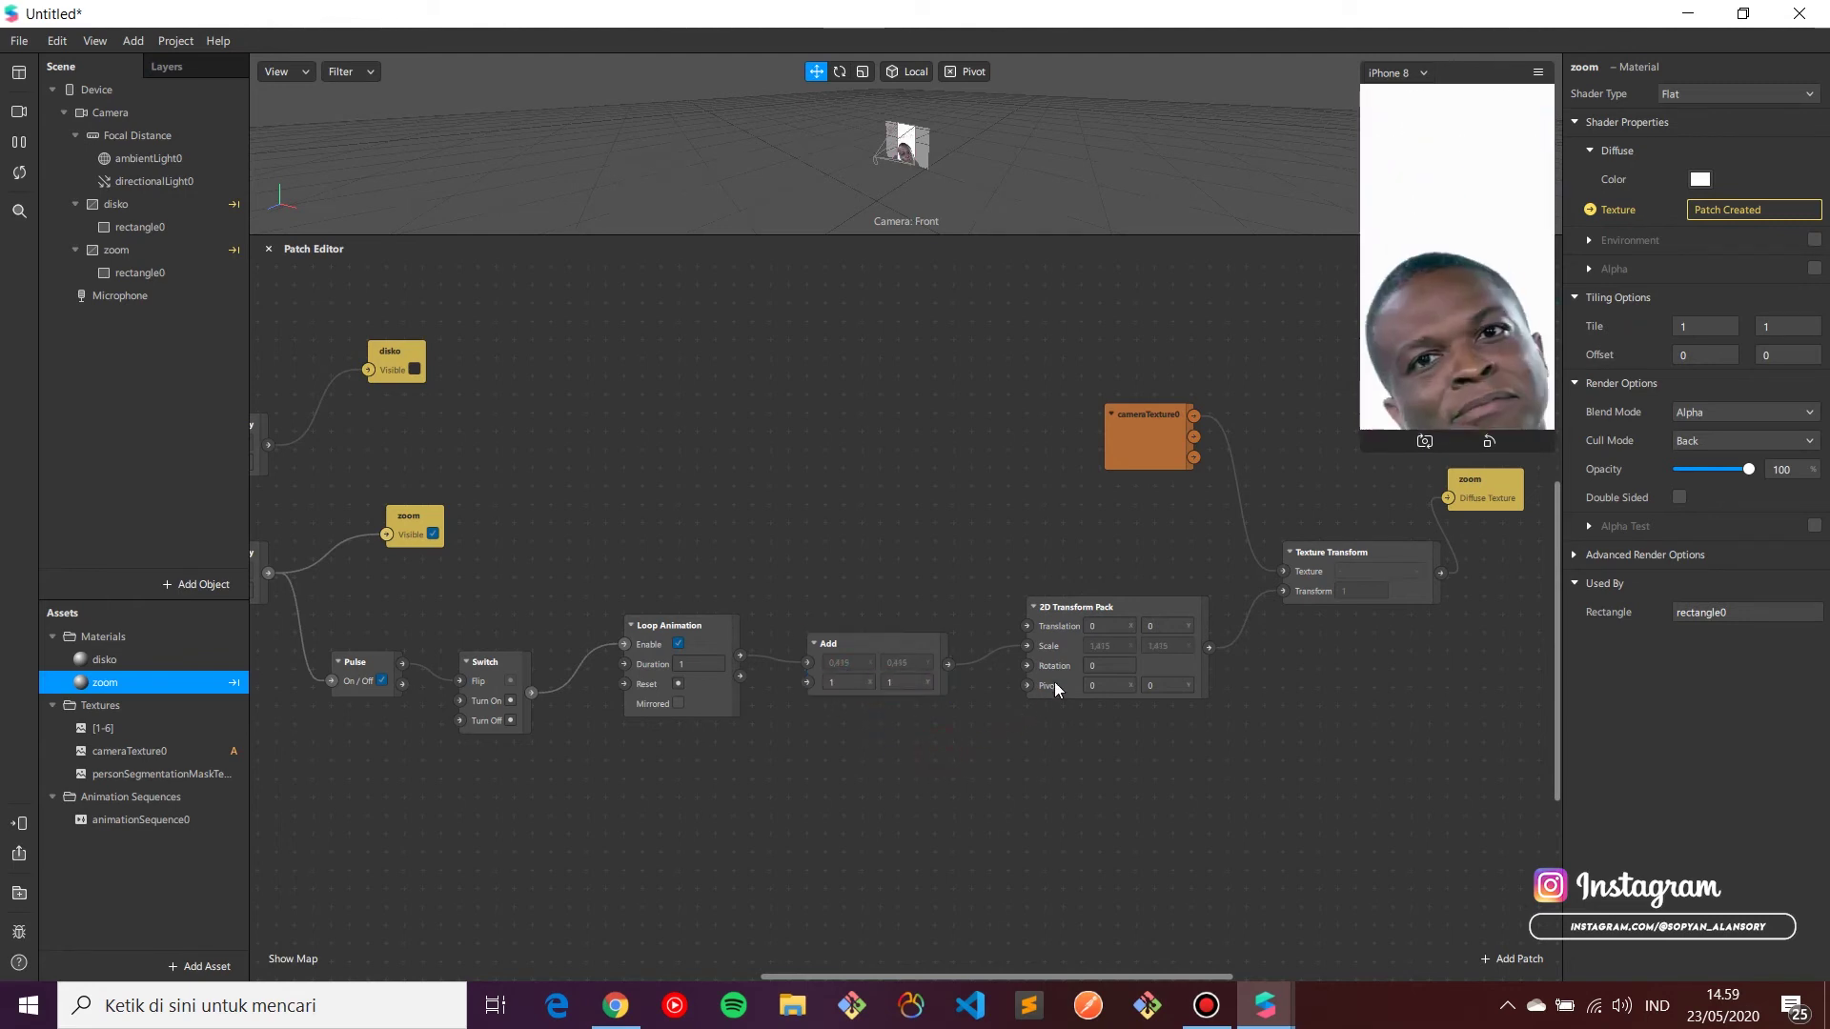
Step: Set both Pivot values of the 2D Transform Pack patch to 0,5
click(1103, 686)
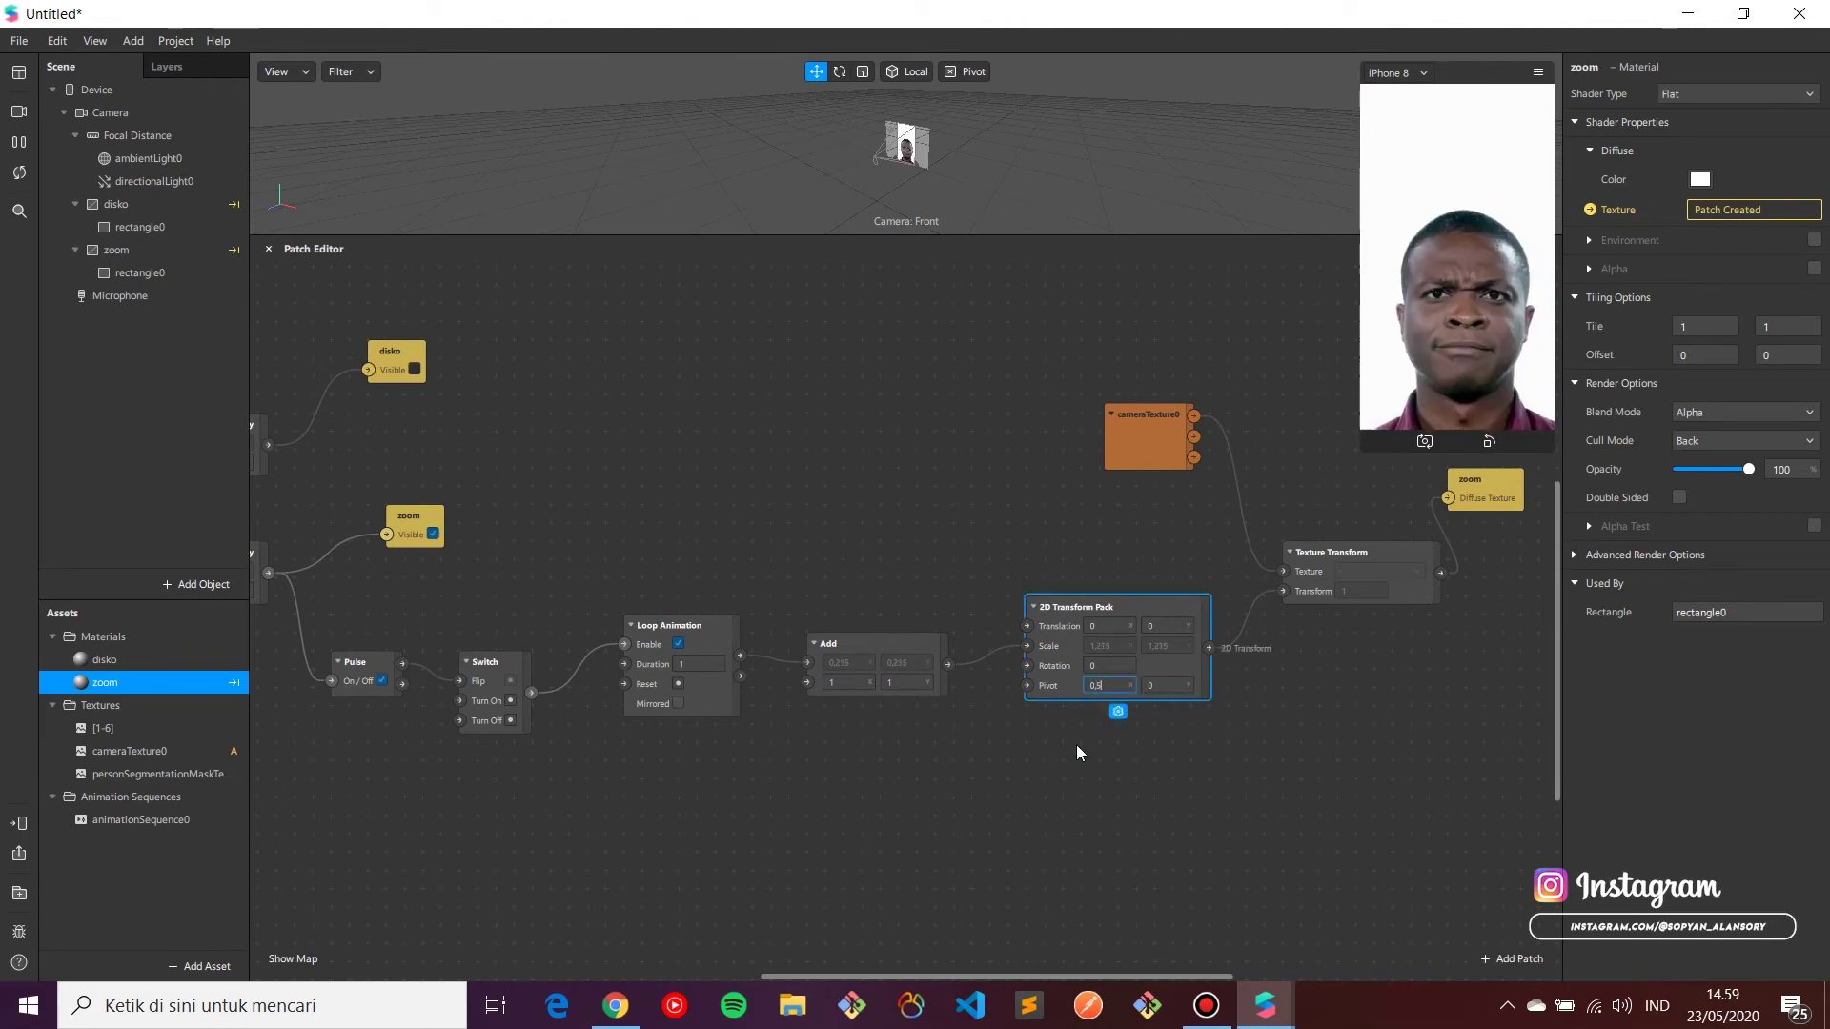
key(Return)
click(1155, 685)
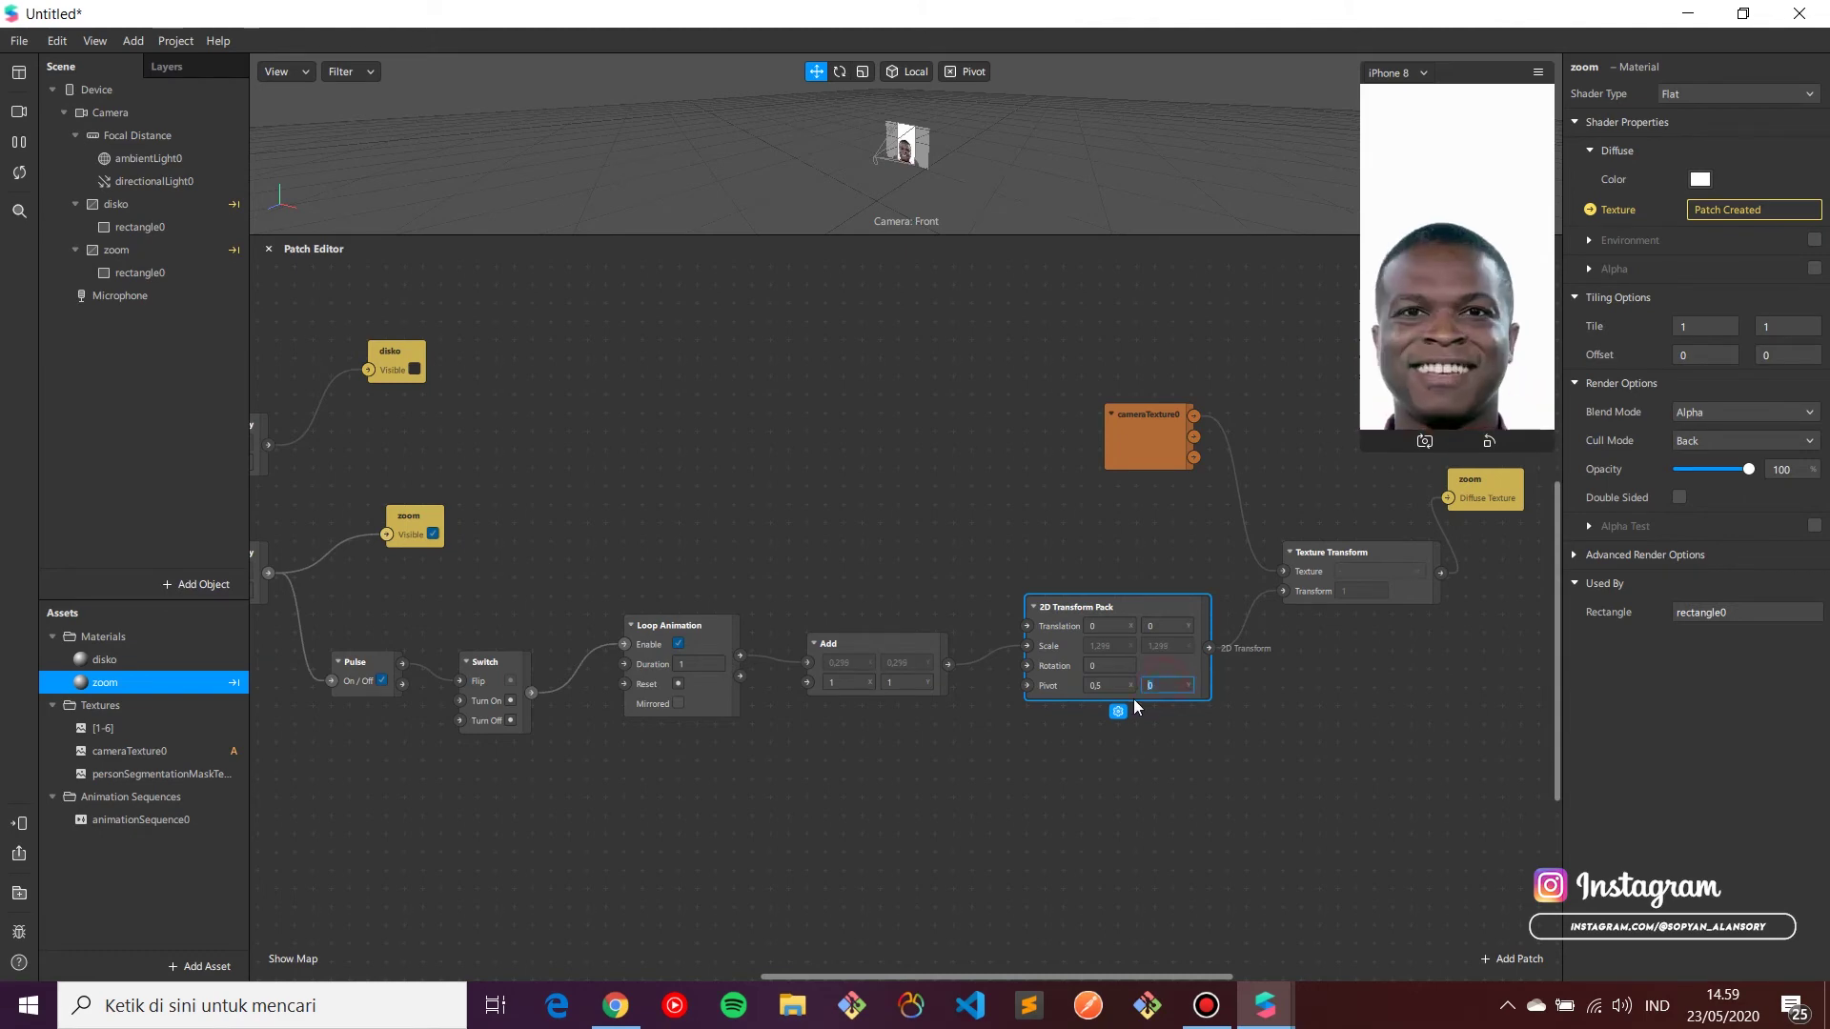
text(0,5)
key(Return)
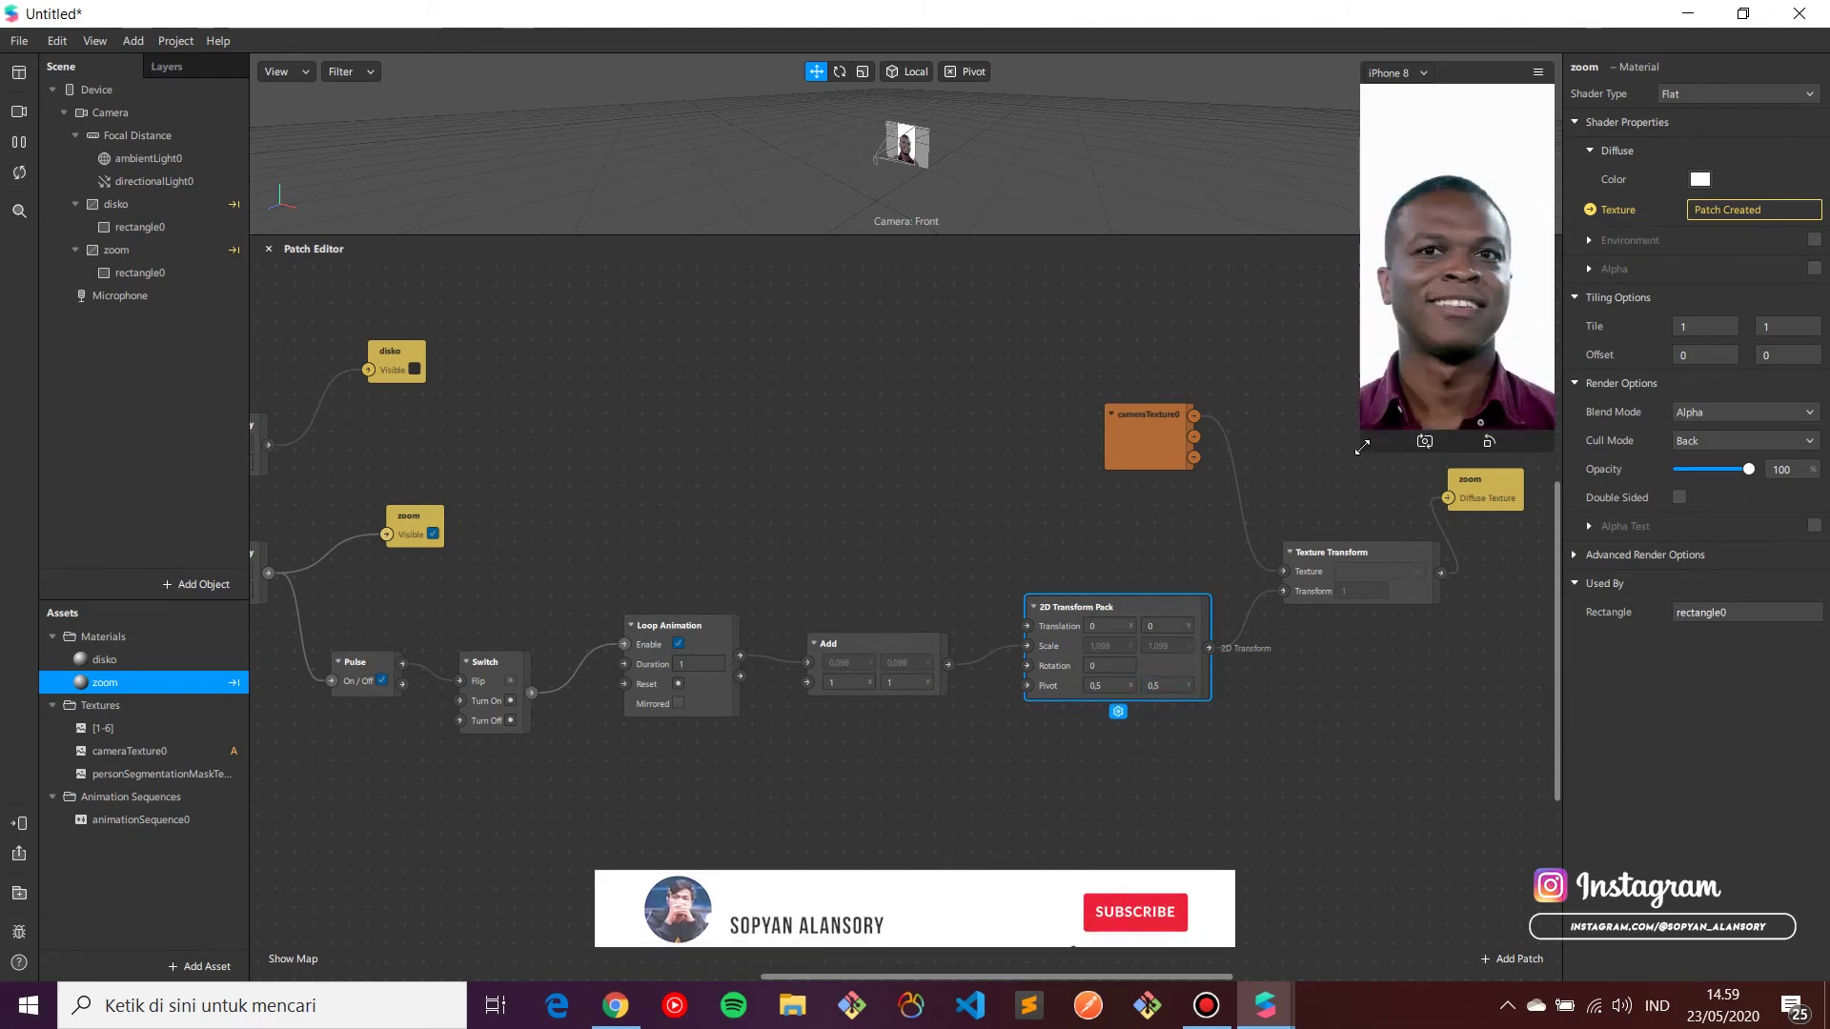
Step: Try Loop Animation durations of 1,5 and 2 with a larger preview, and settle on 1,5
drag(1362, 447, 1292, 567)
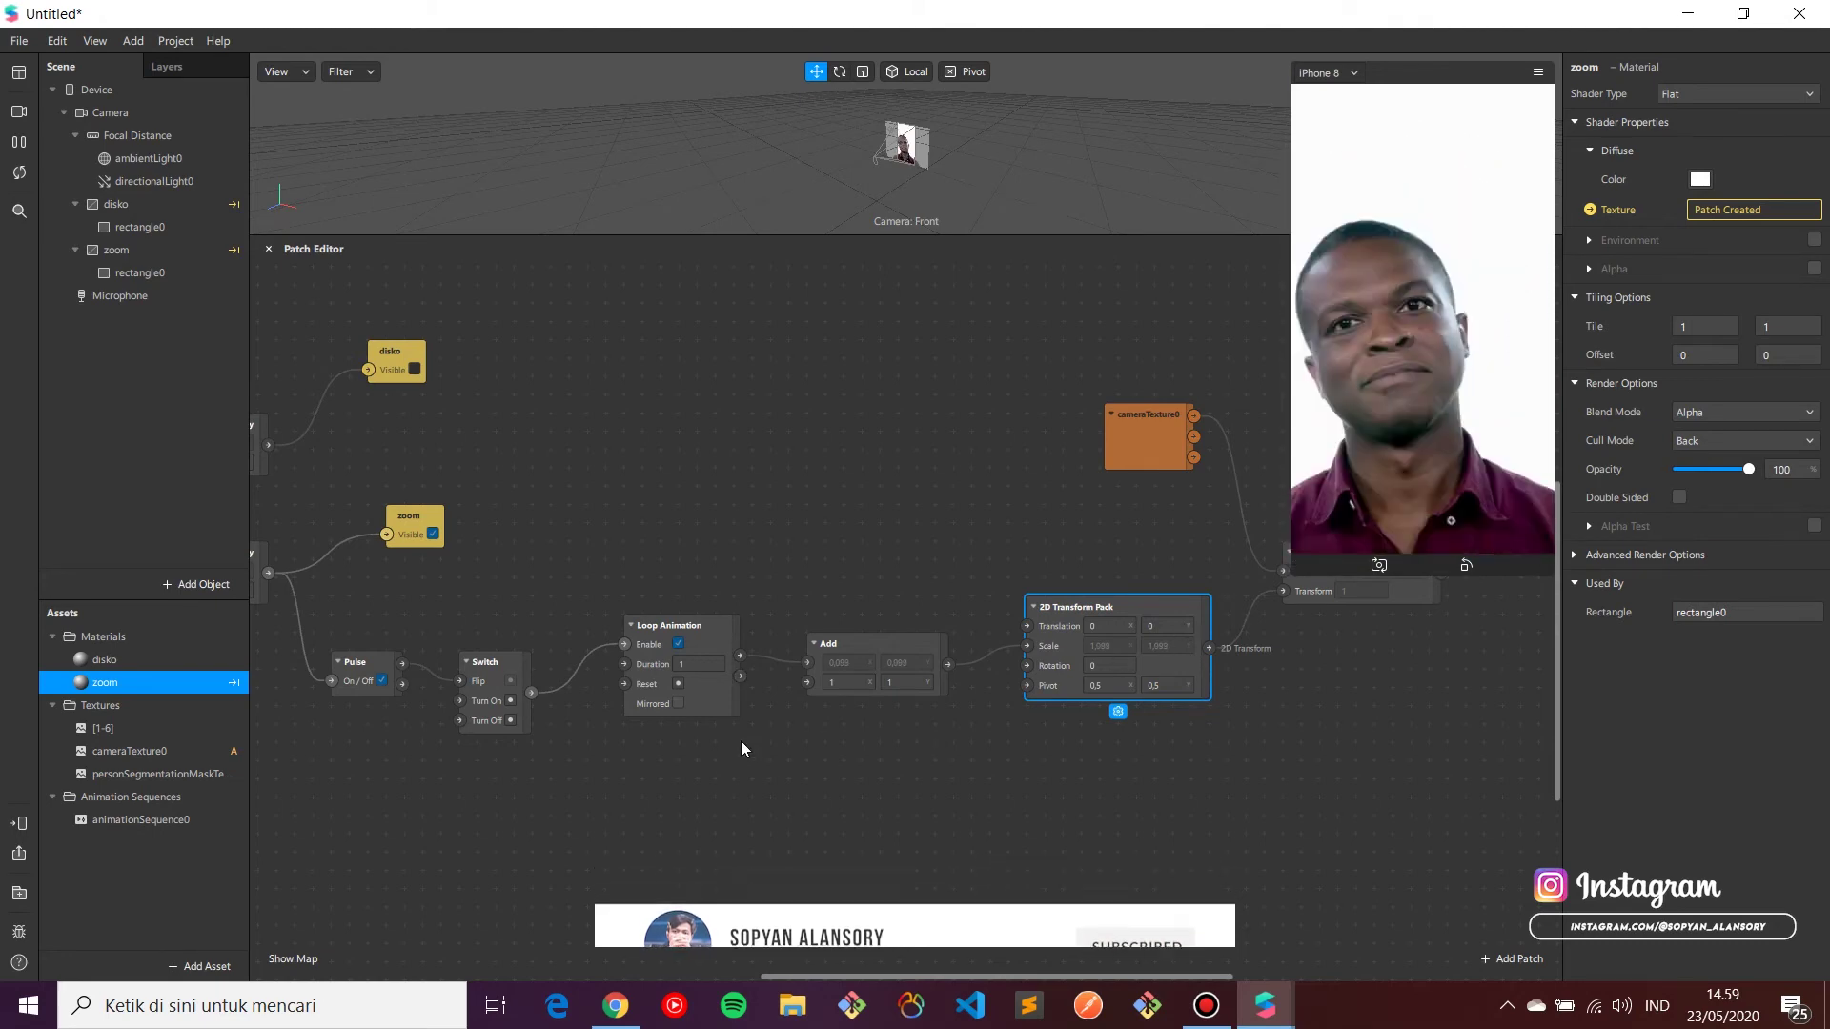
click(700, 663)
text(1,5)
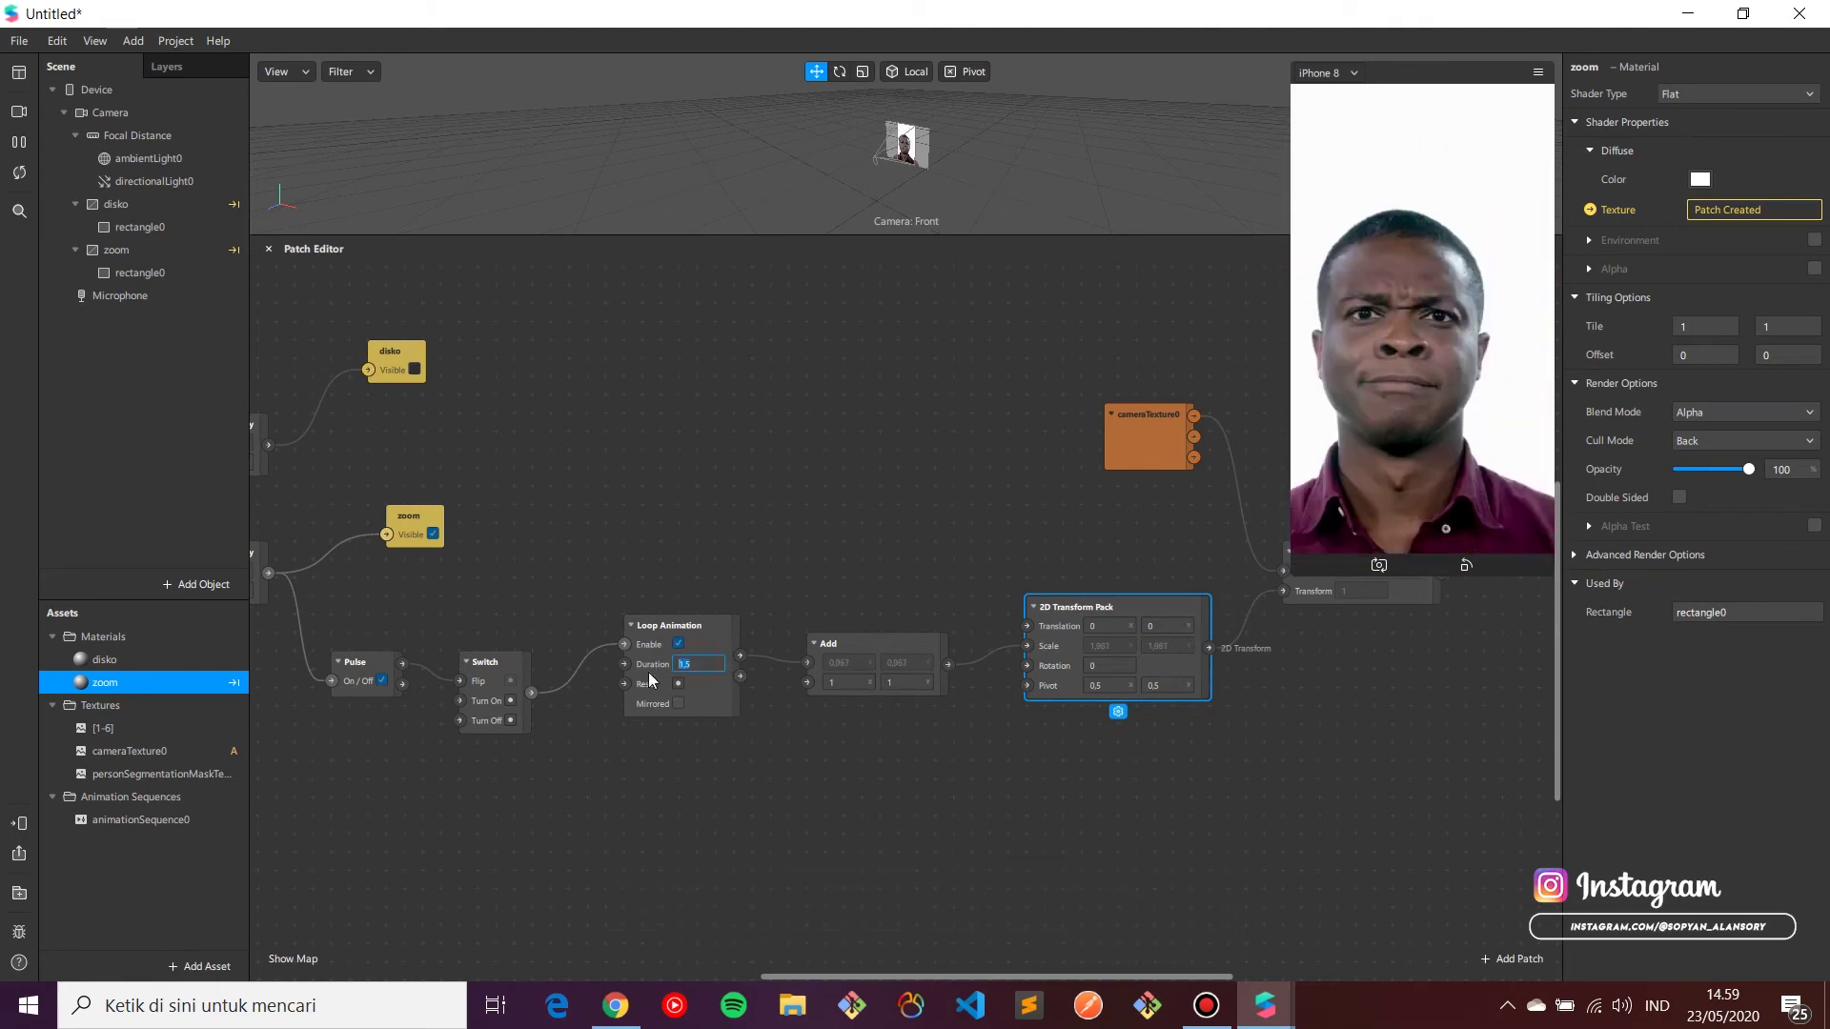
text(2)
key(Return)
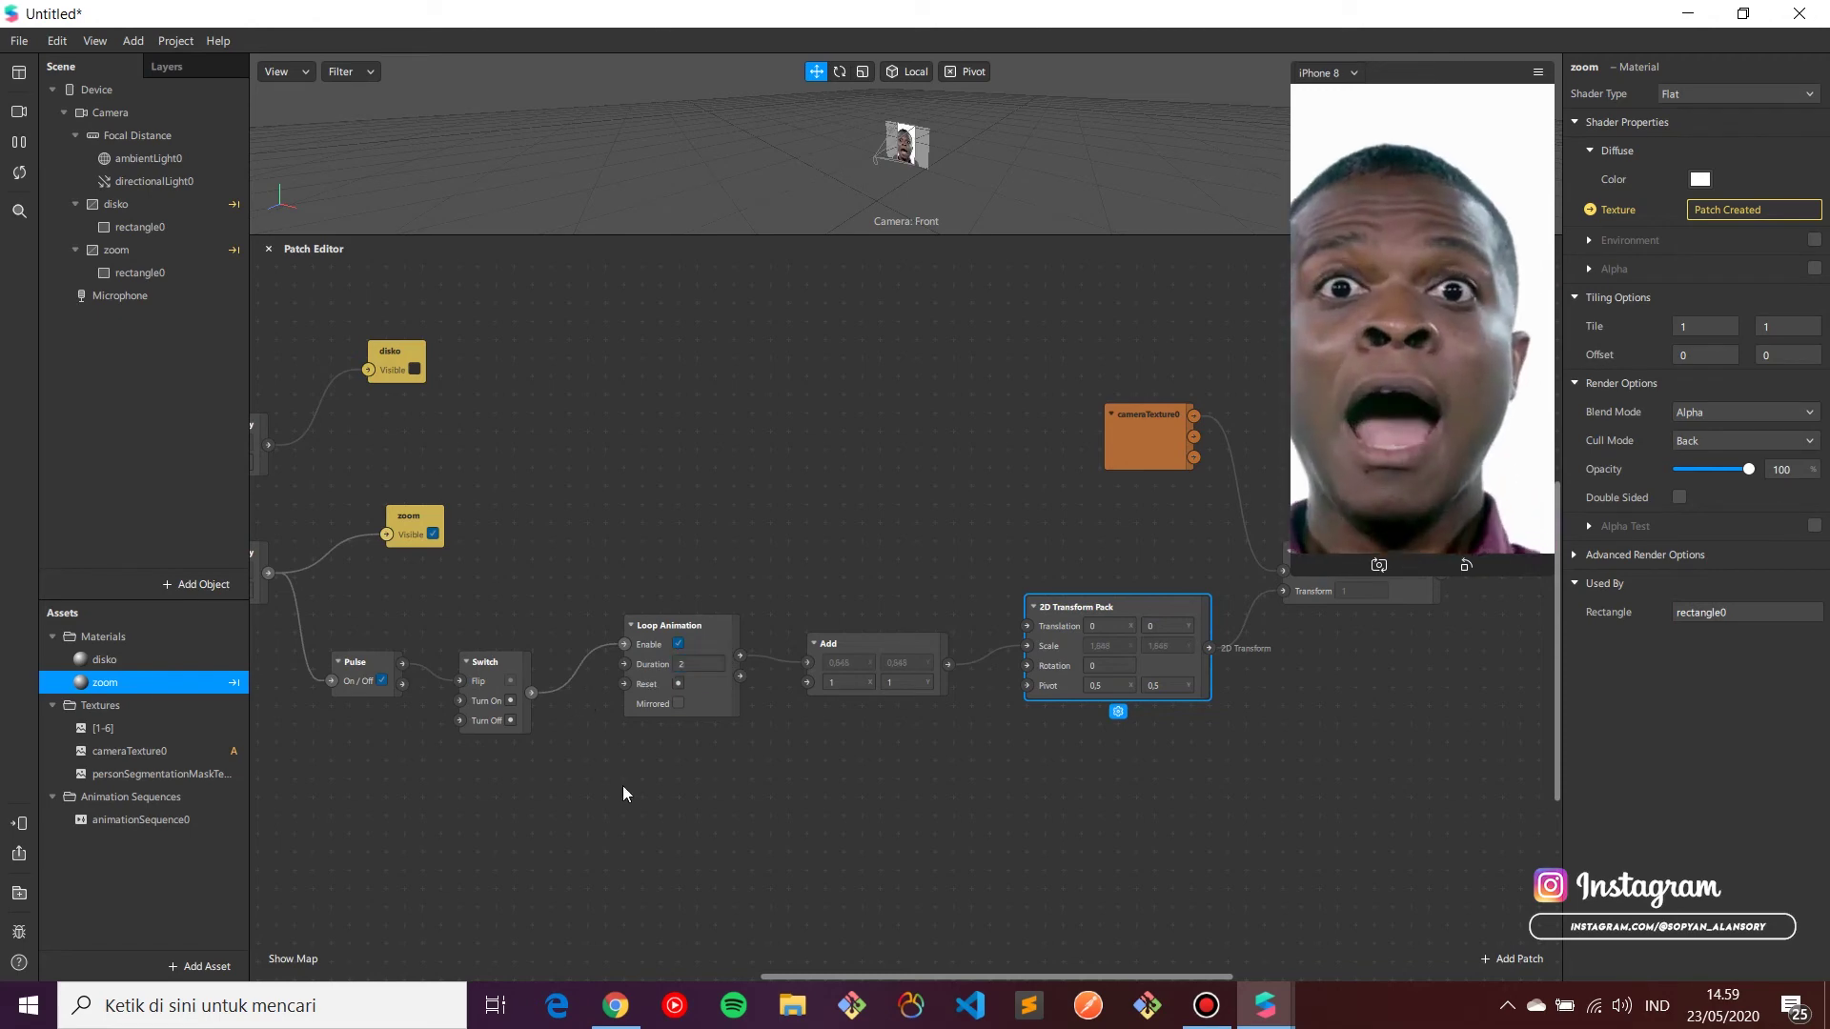
click(650, 824)
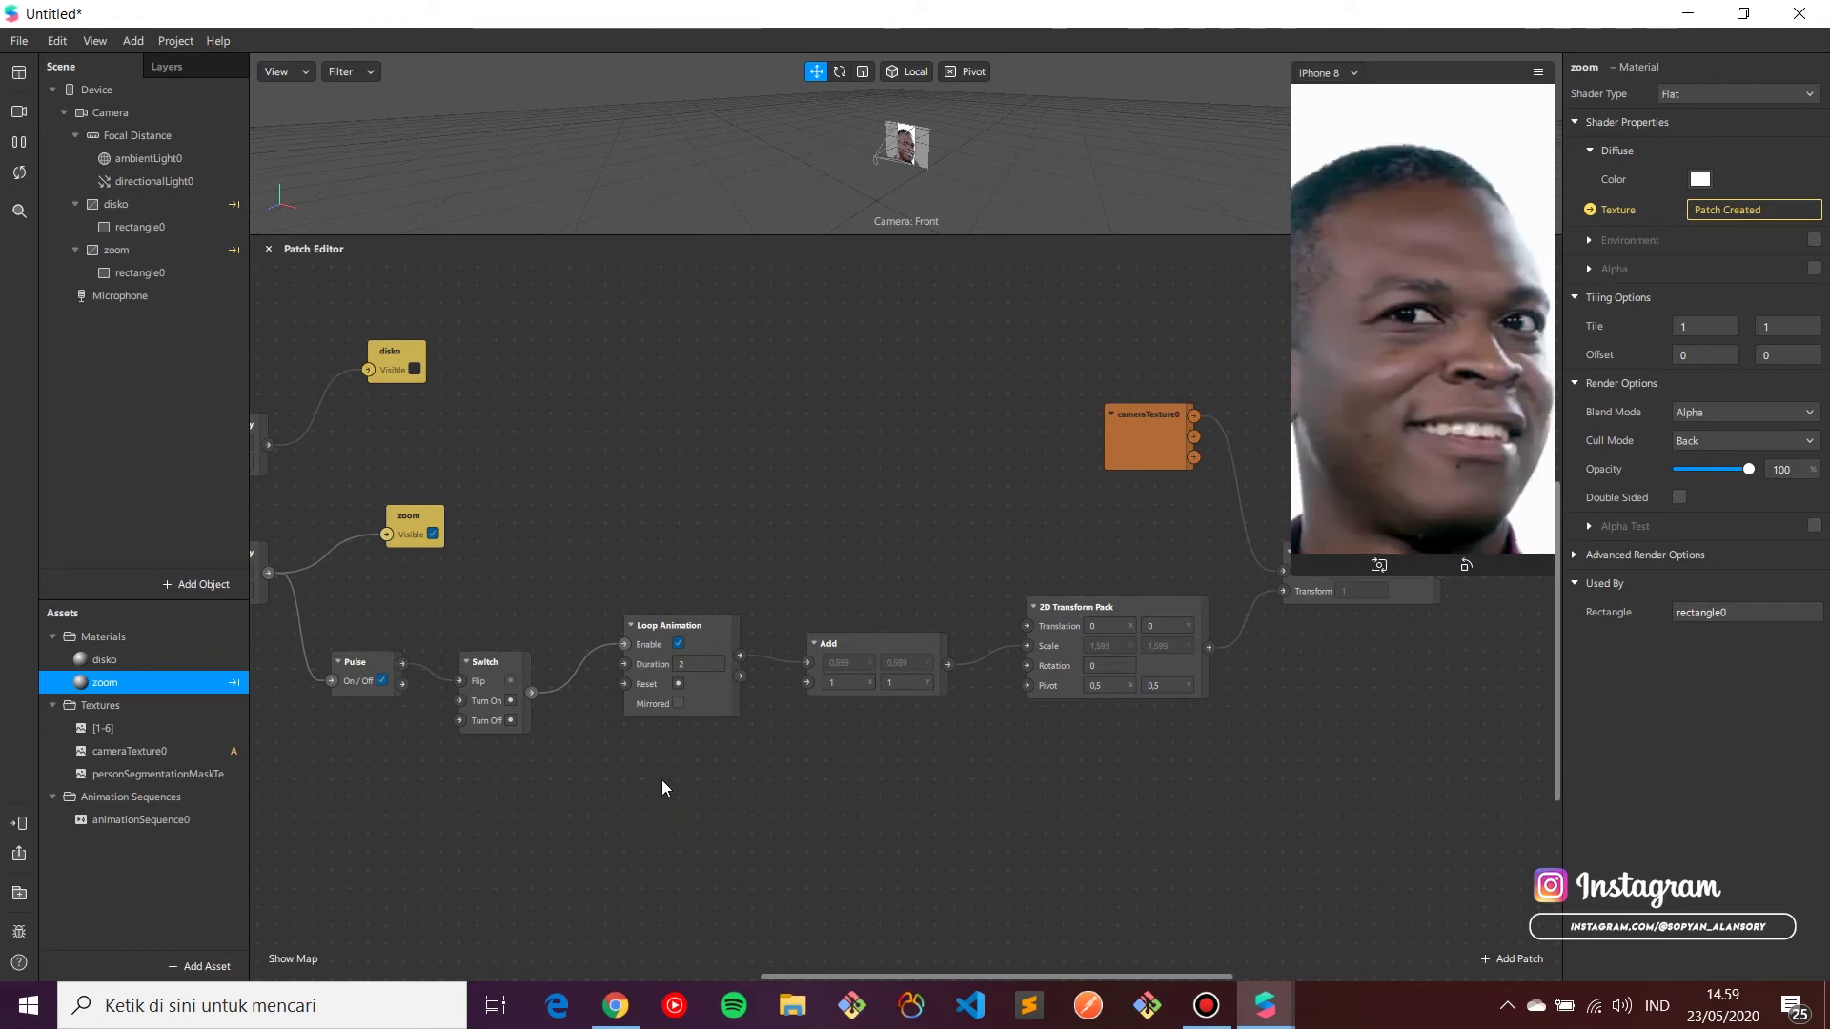
click(709, 663)
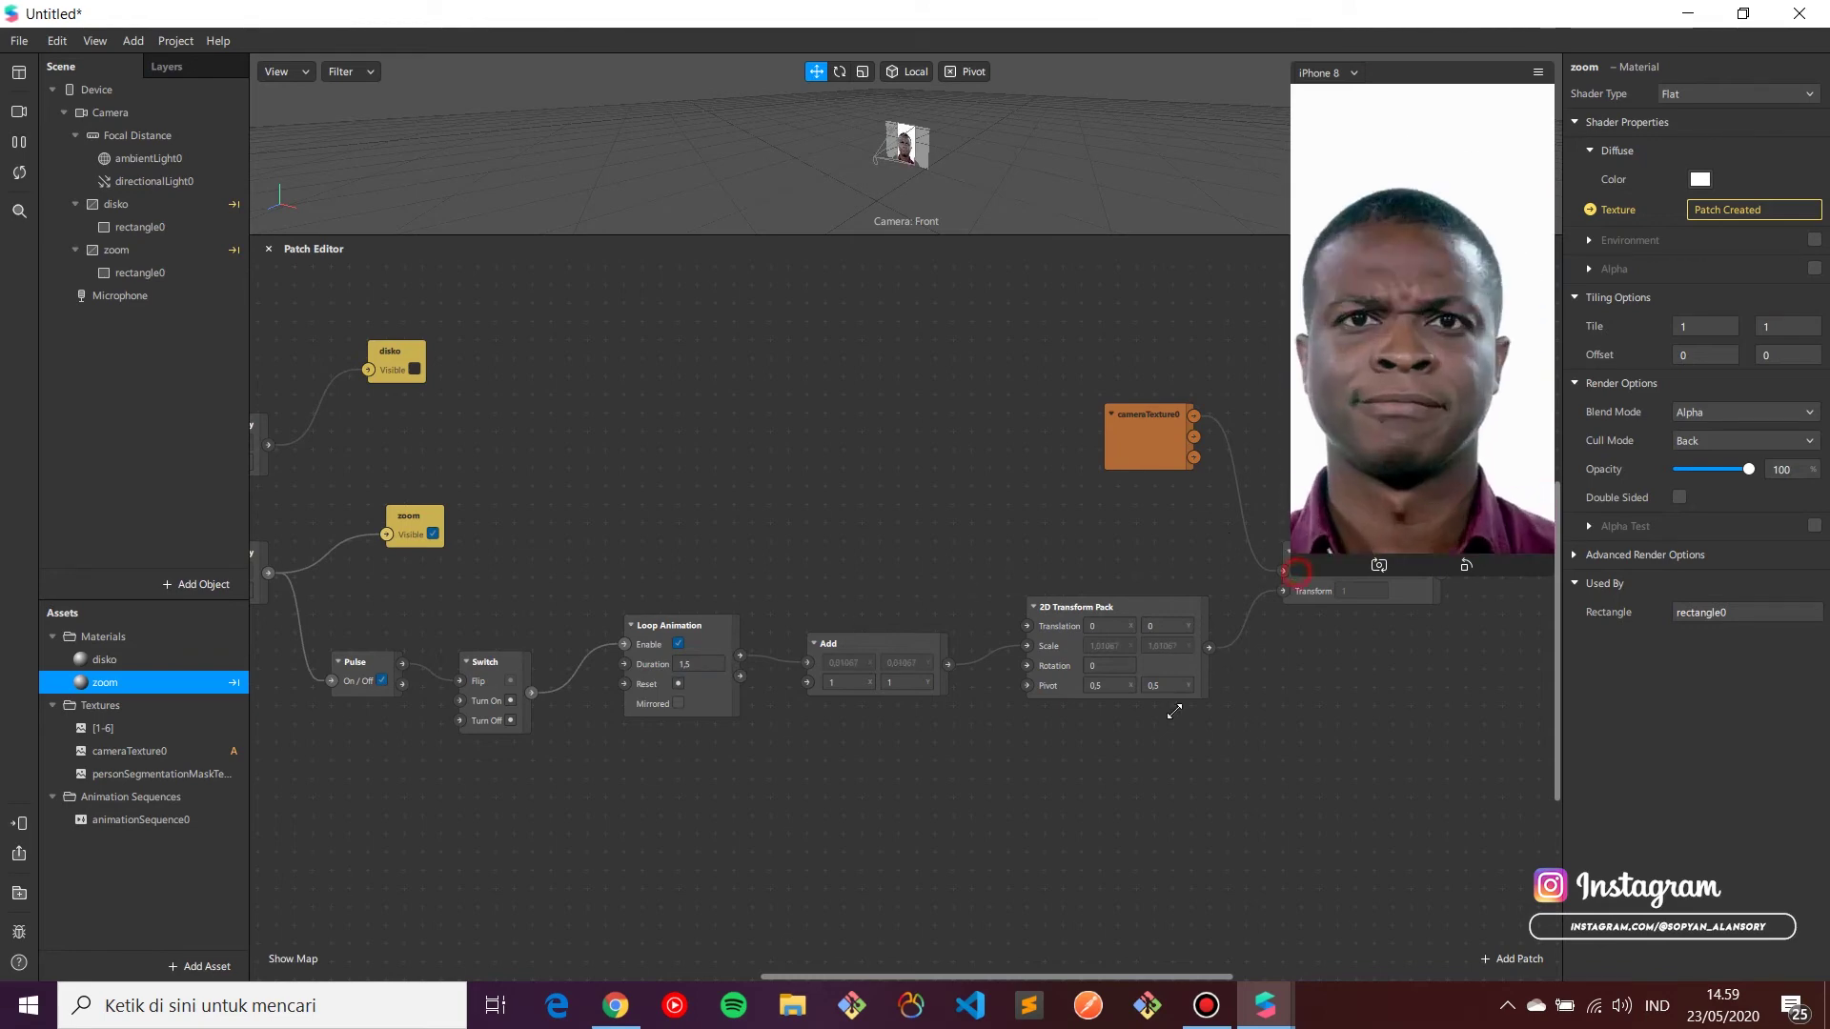
Step: Set both components of the Add patch's second value to 0,8
drag(1174, 711, 1324, 515)
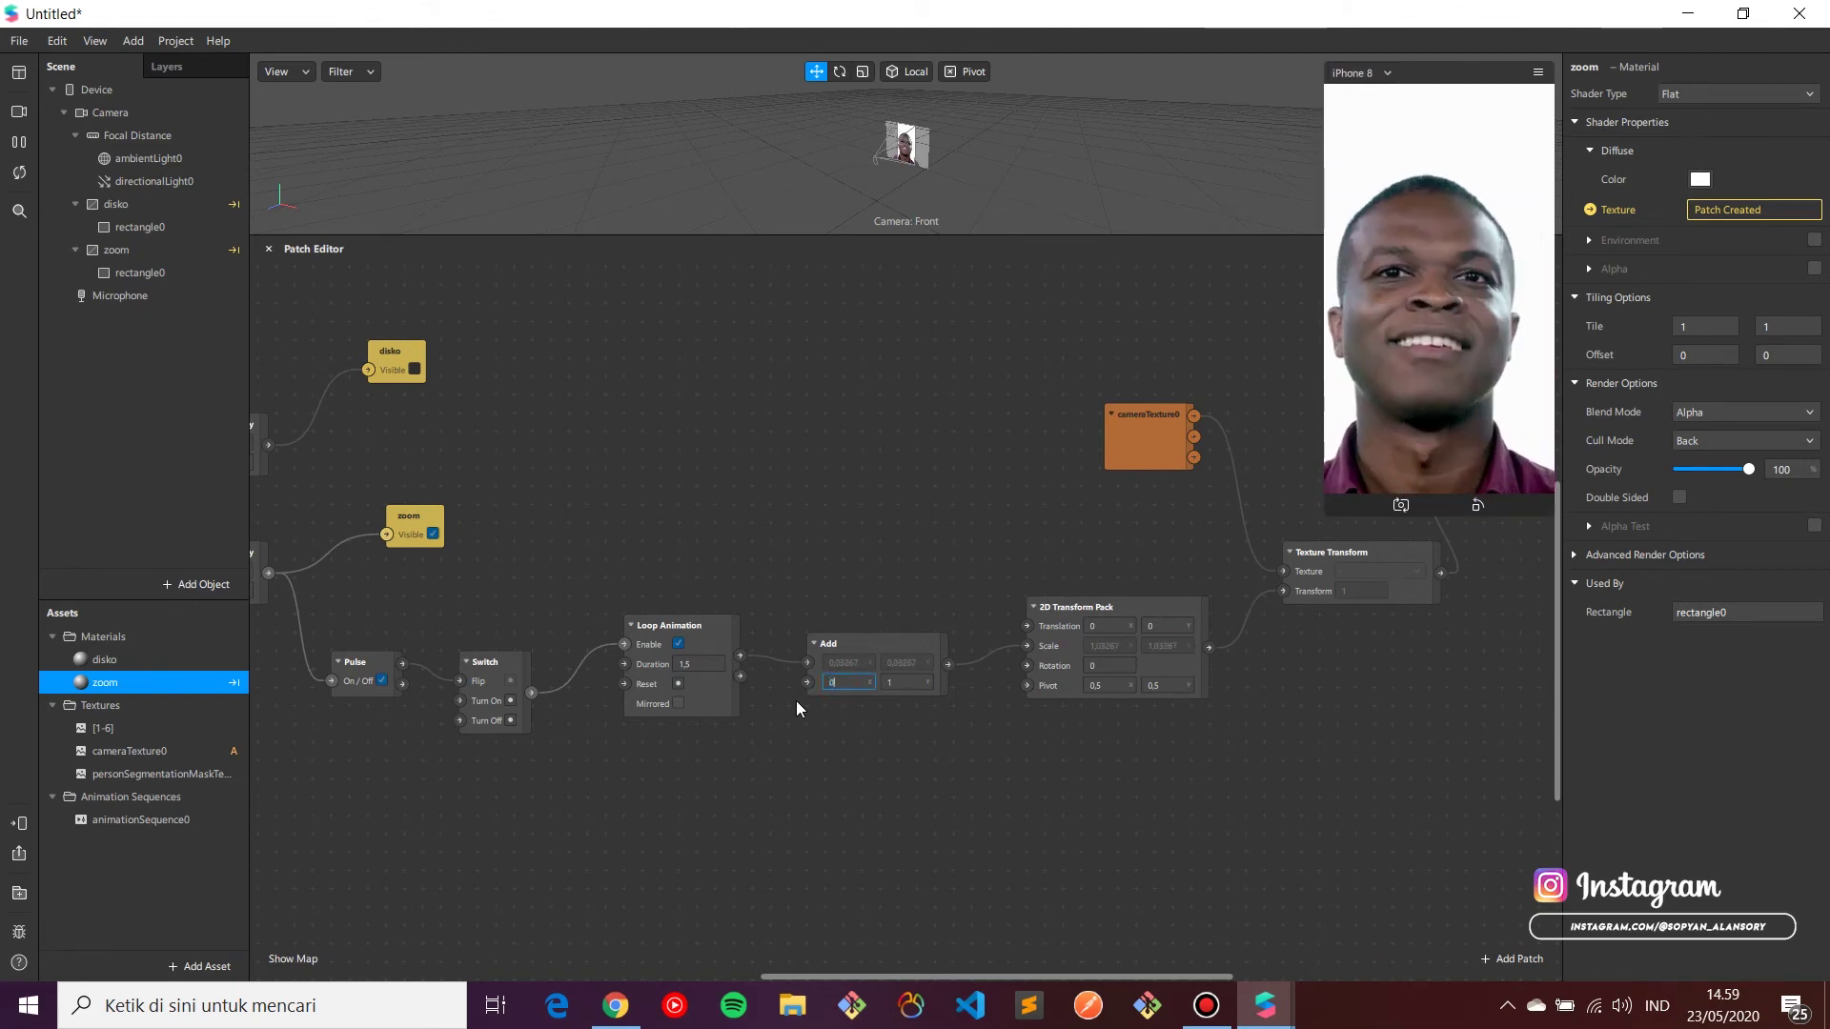
text(,8)
key(Return)
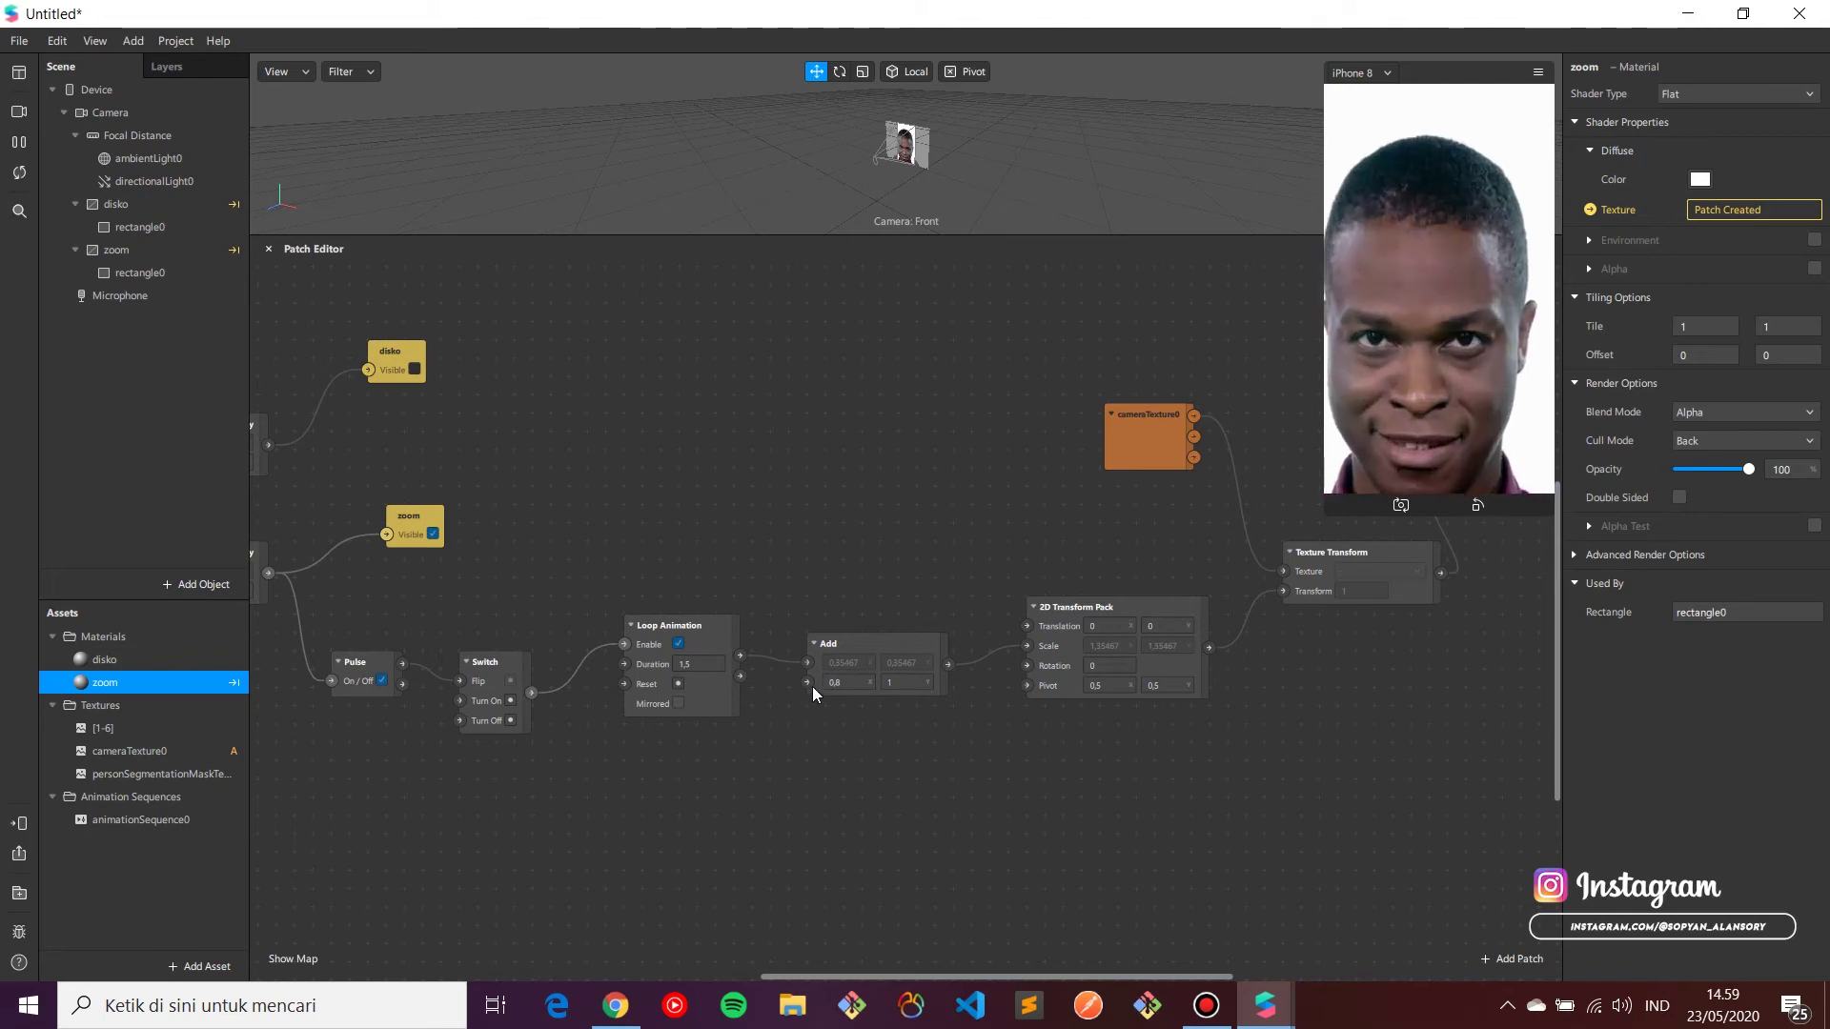
click(878, 688)
text(0,8)
key(Return)
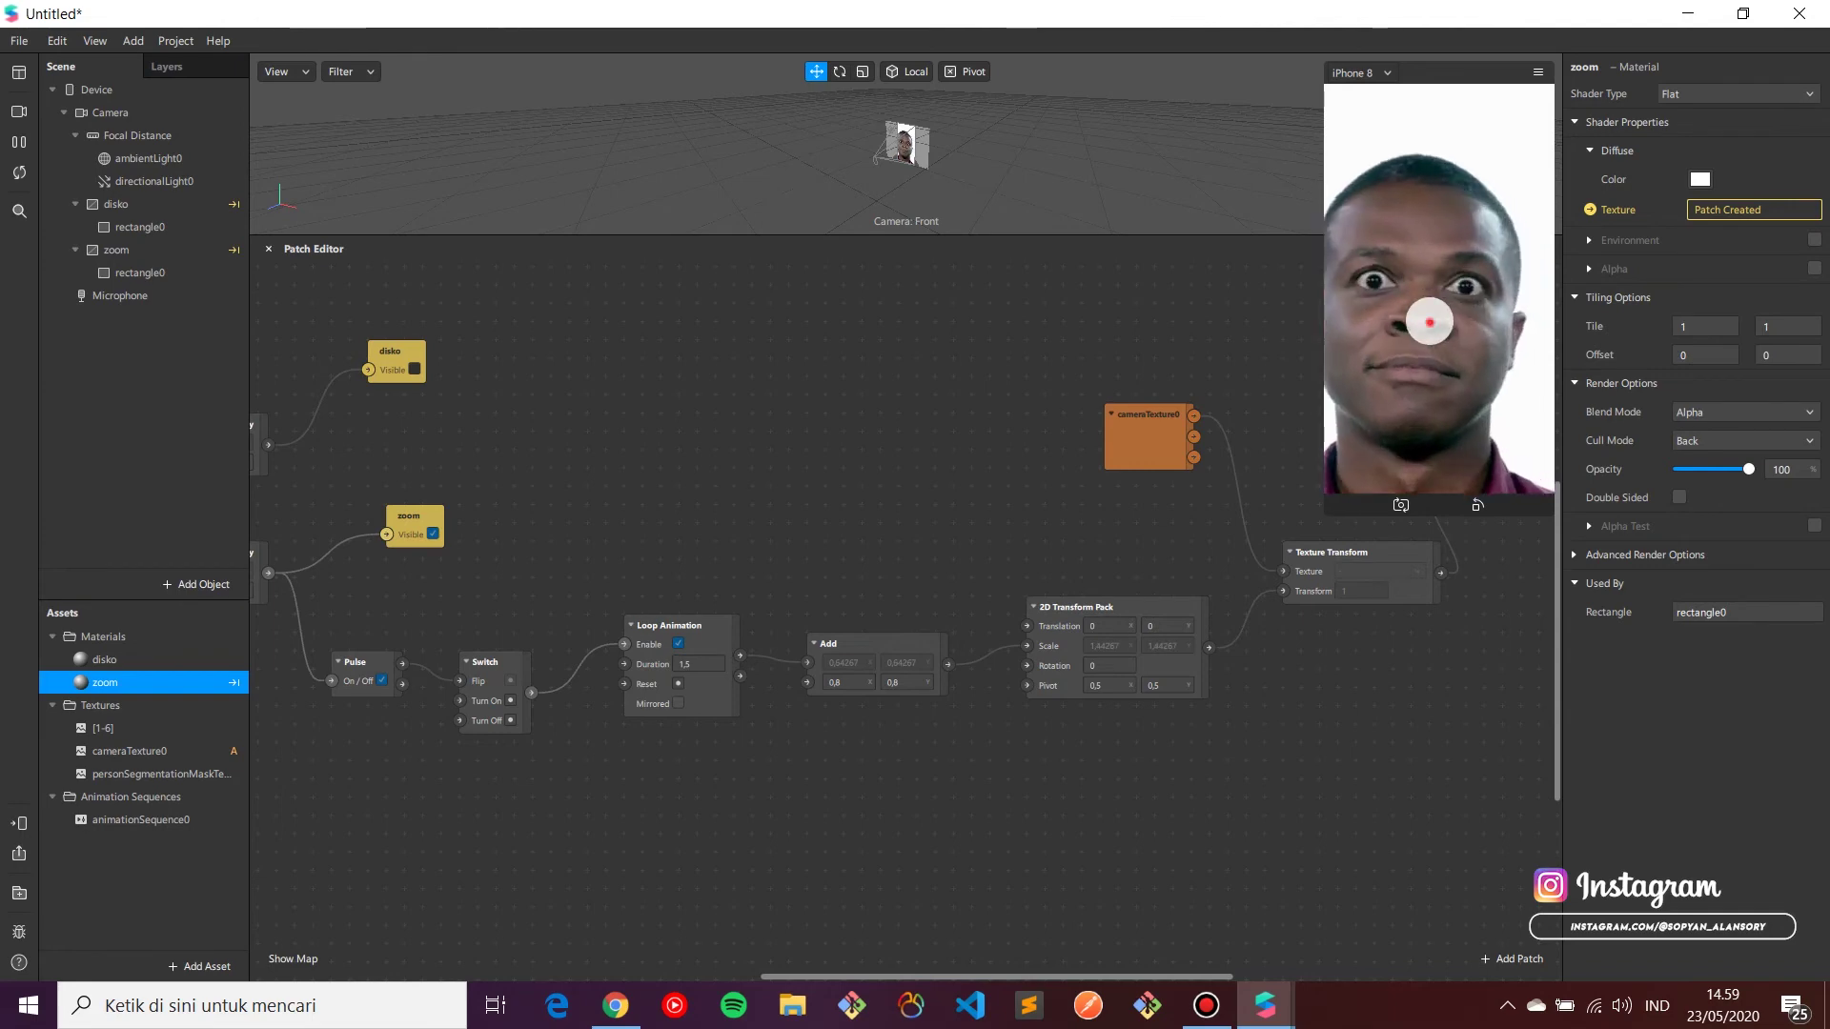
Step: Test the screen tap in the device preview by switching between the disko and zoom effects
click(1429, 322)
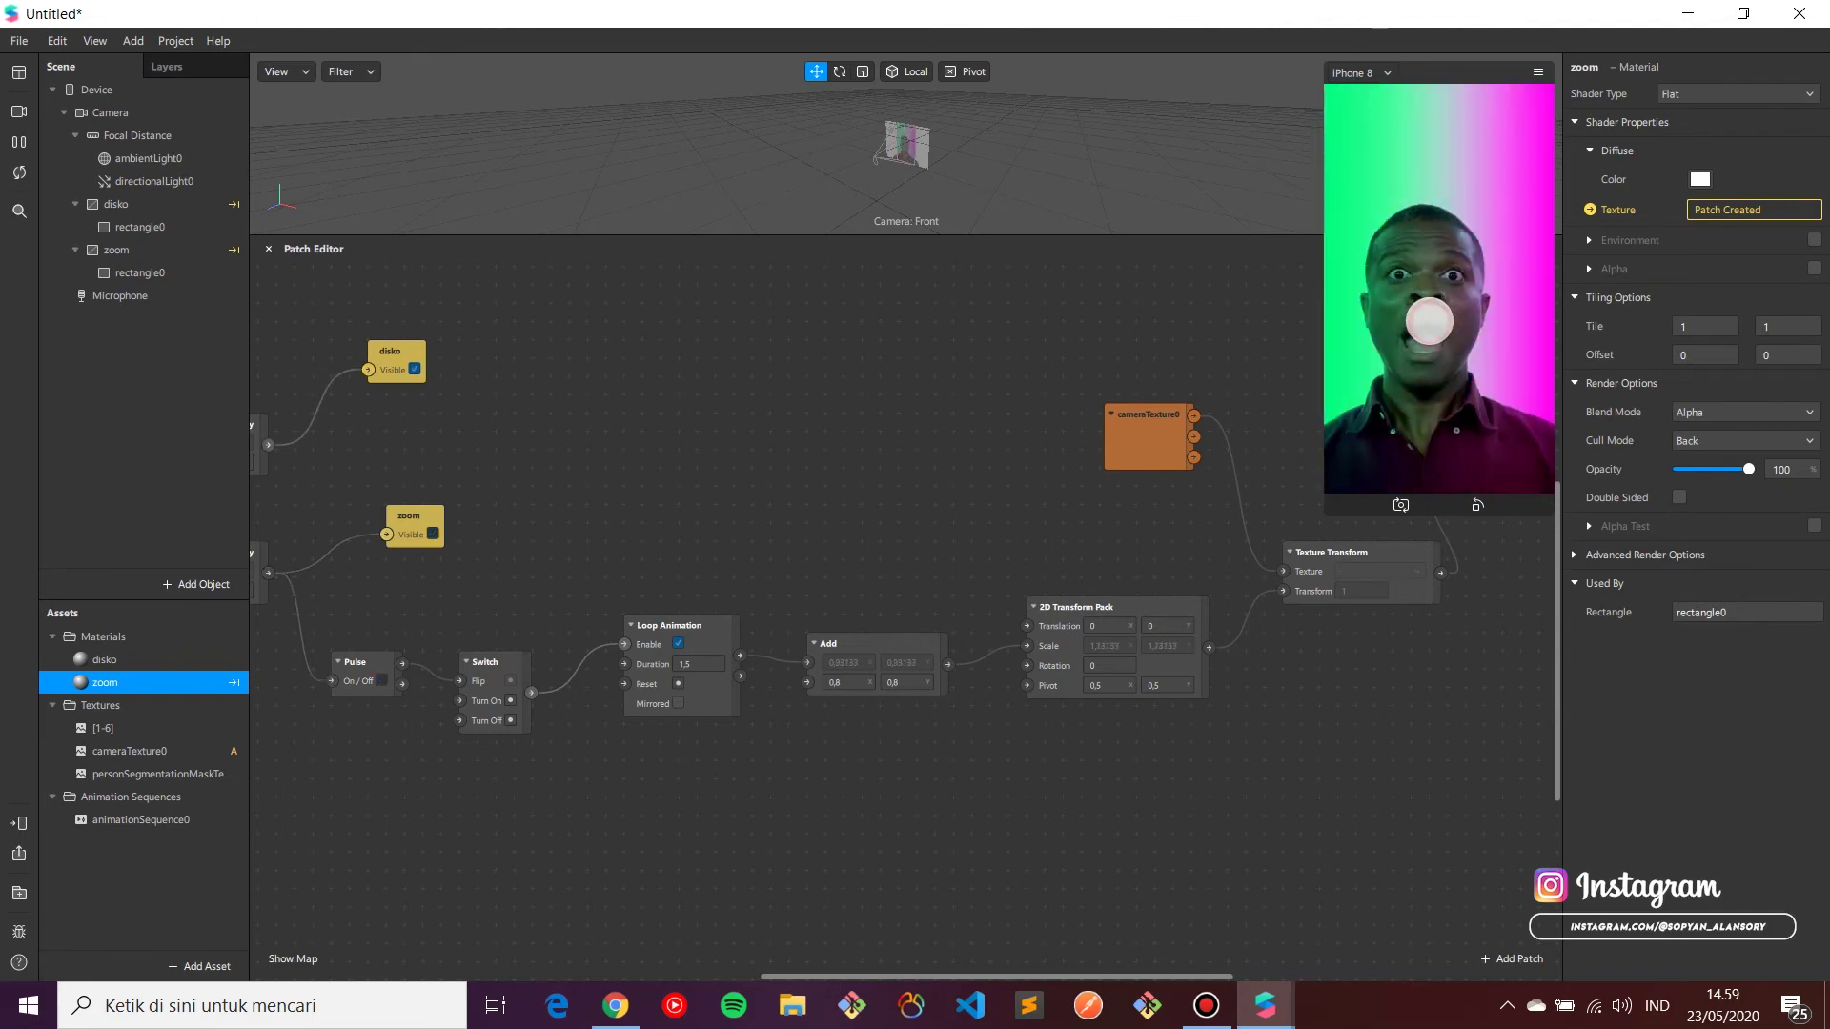
click(1429, 321)
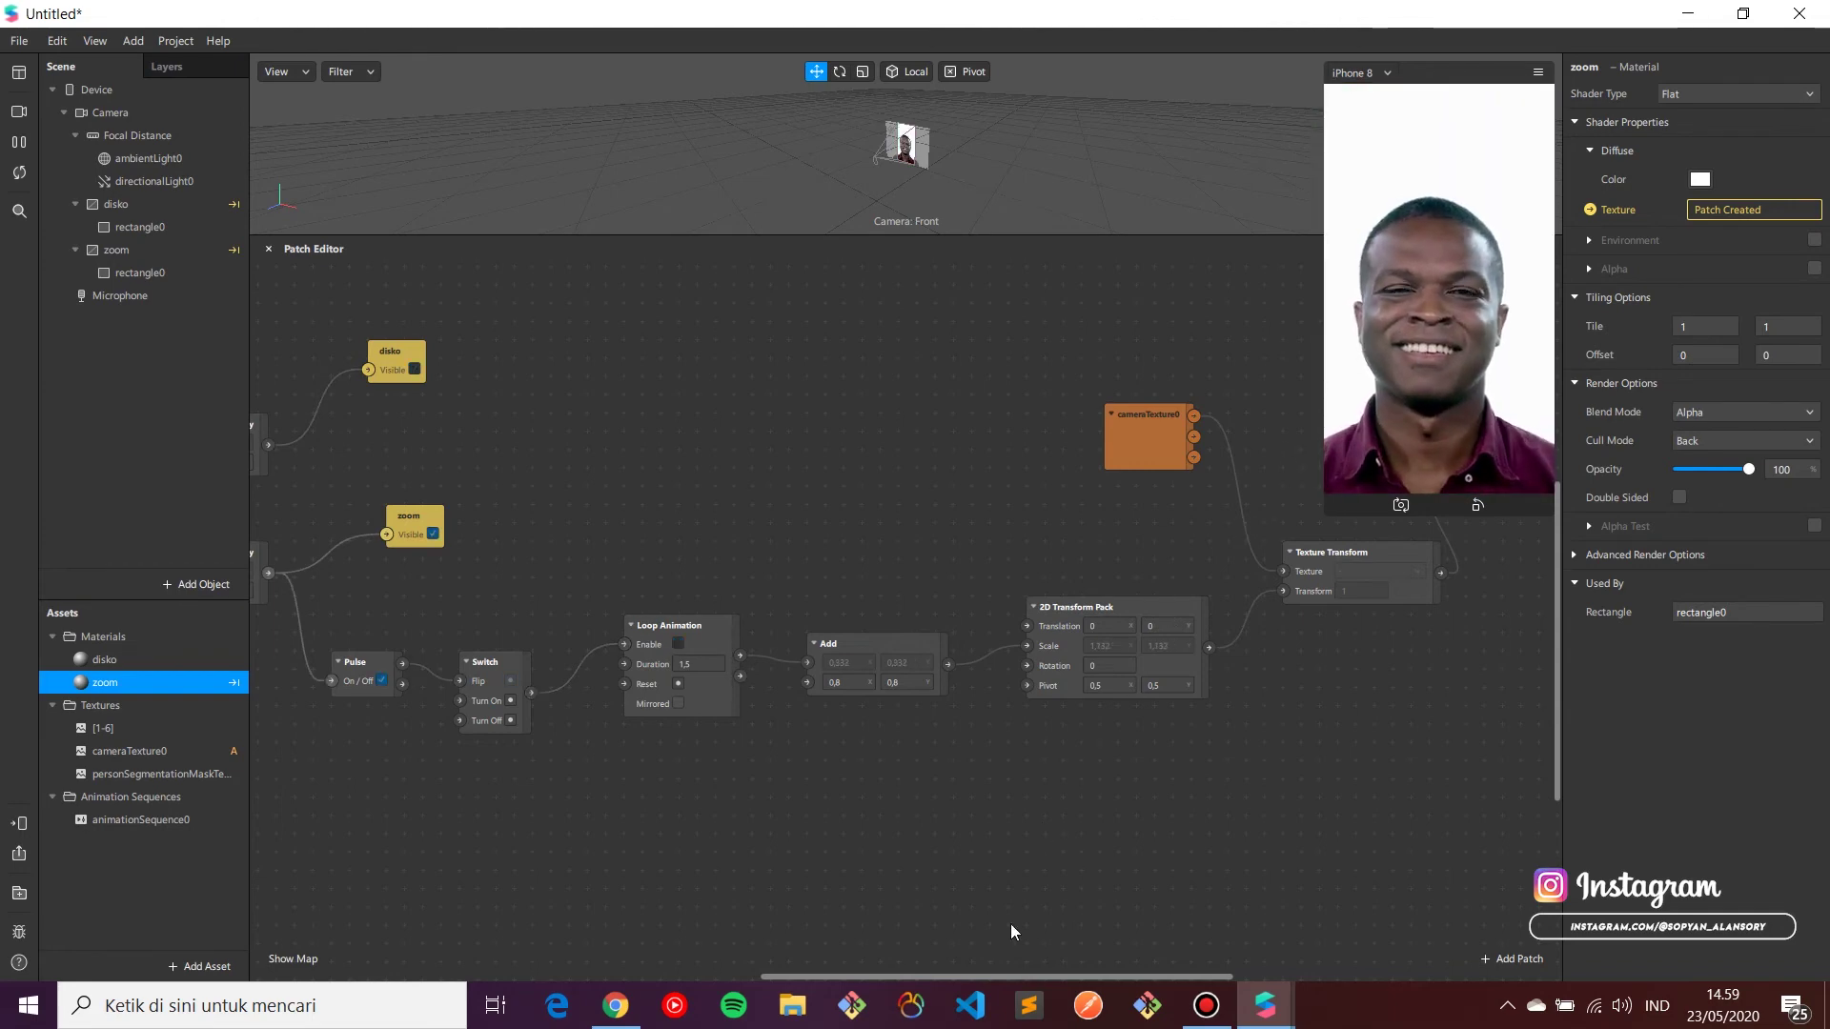
drag(992, 974, 1117, 939)
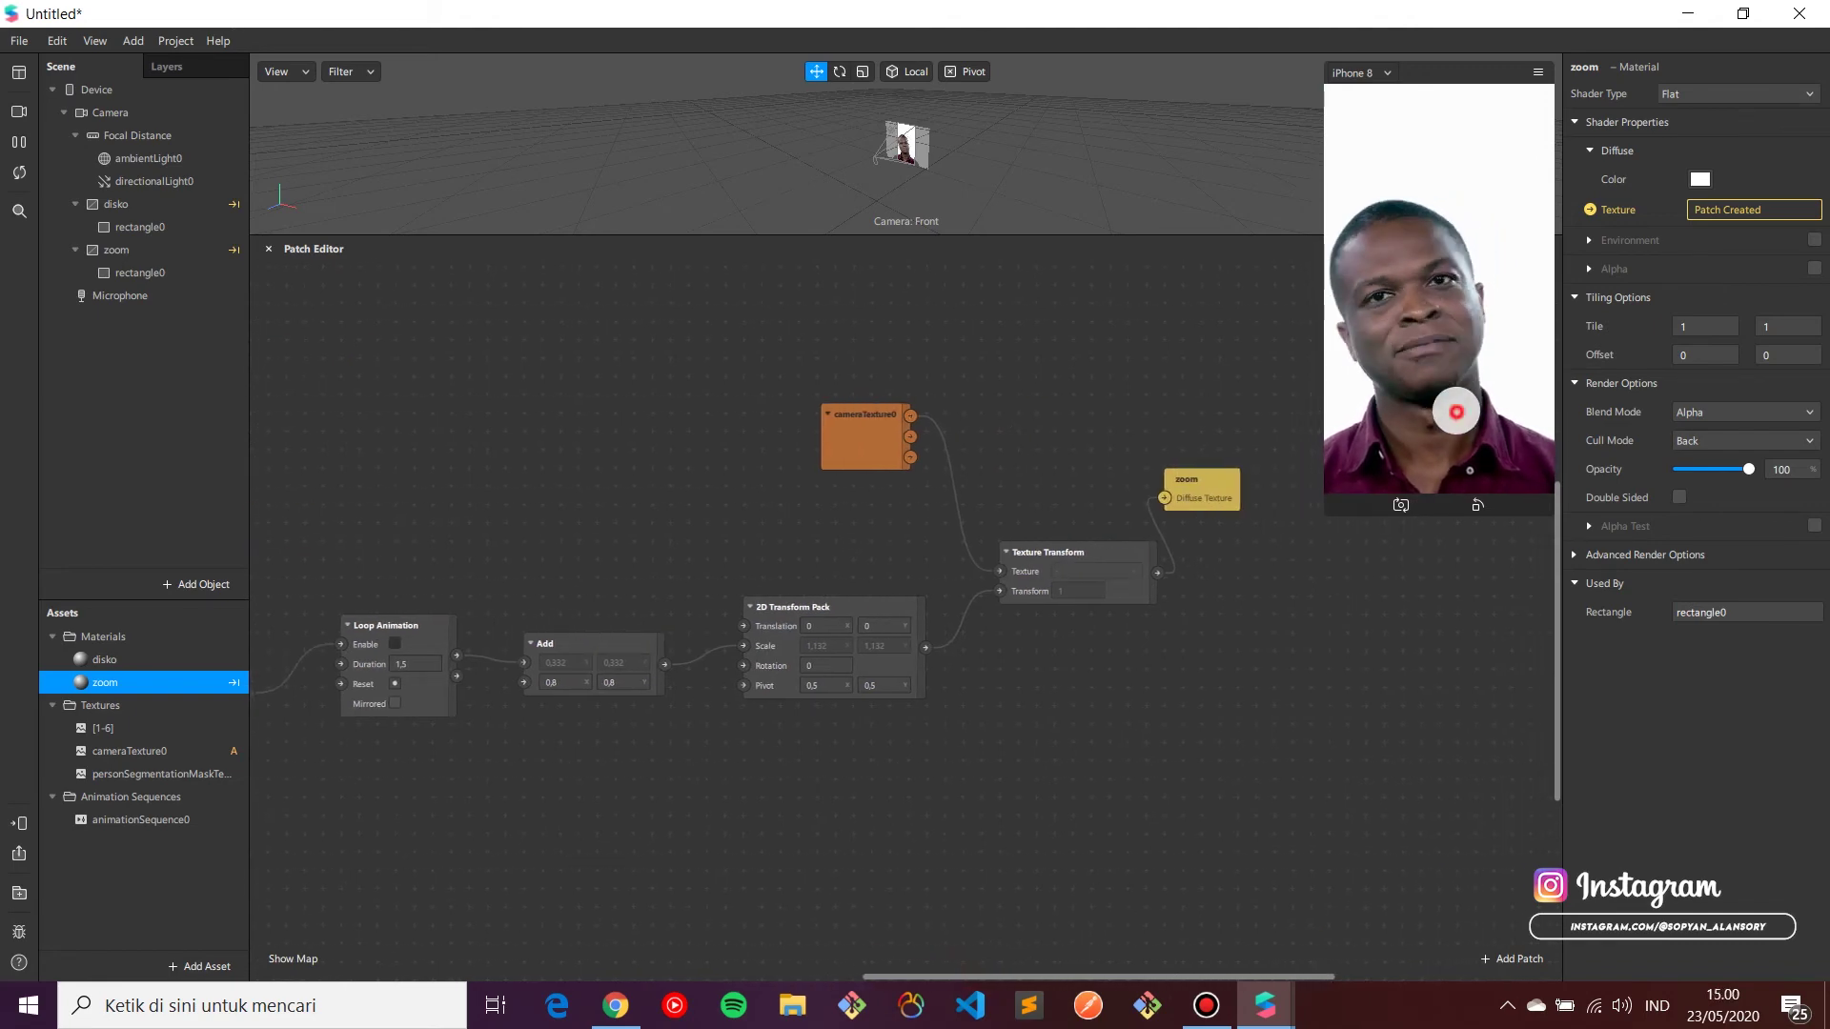
click(1456, 411)
click(1450, 411)
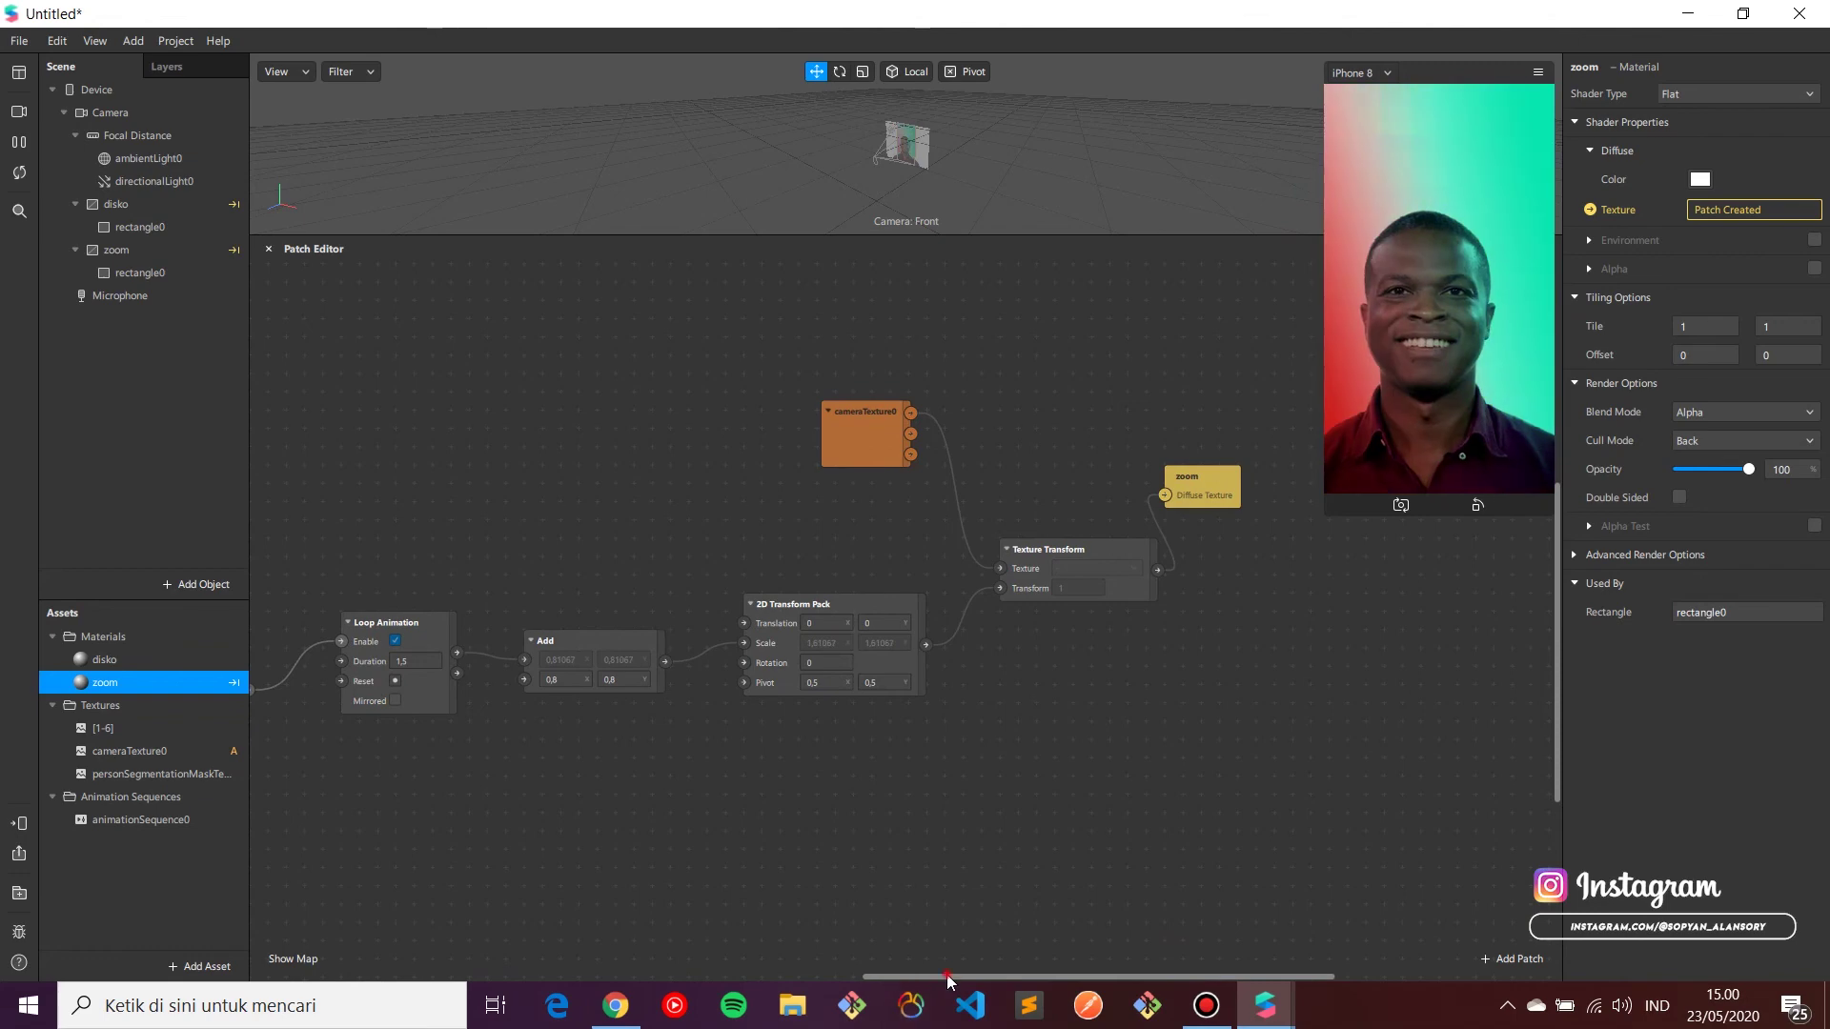
Step: Add a second Pulse patch and place it just below the existing Pulse patch of the zoom branch
drag(1066, 976, 751, 863)
right_click(751, 854)
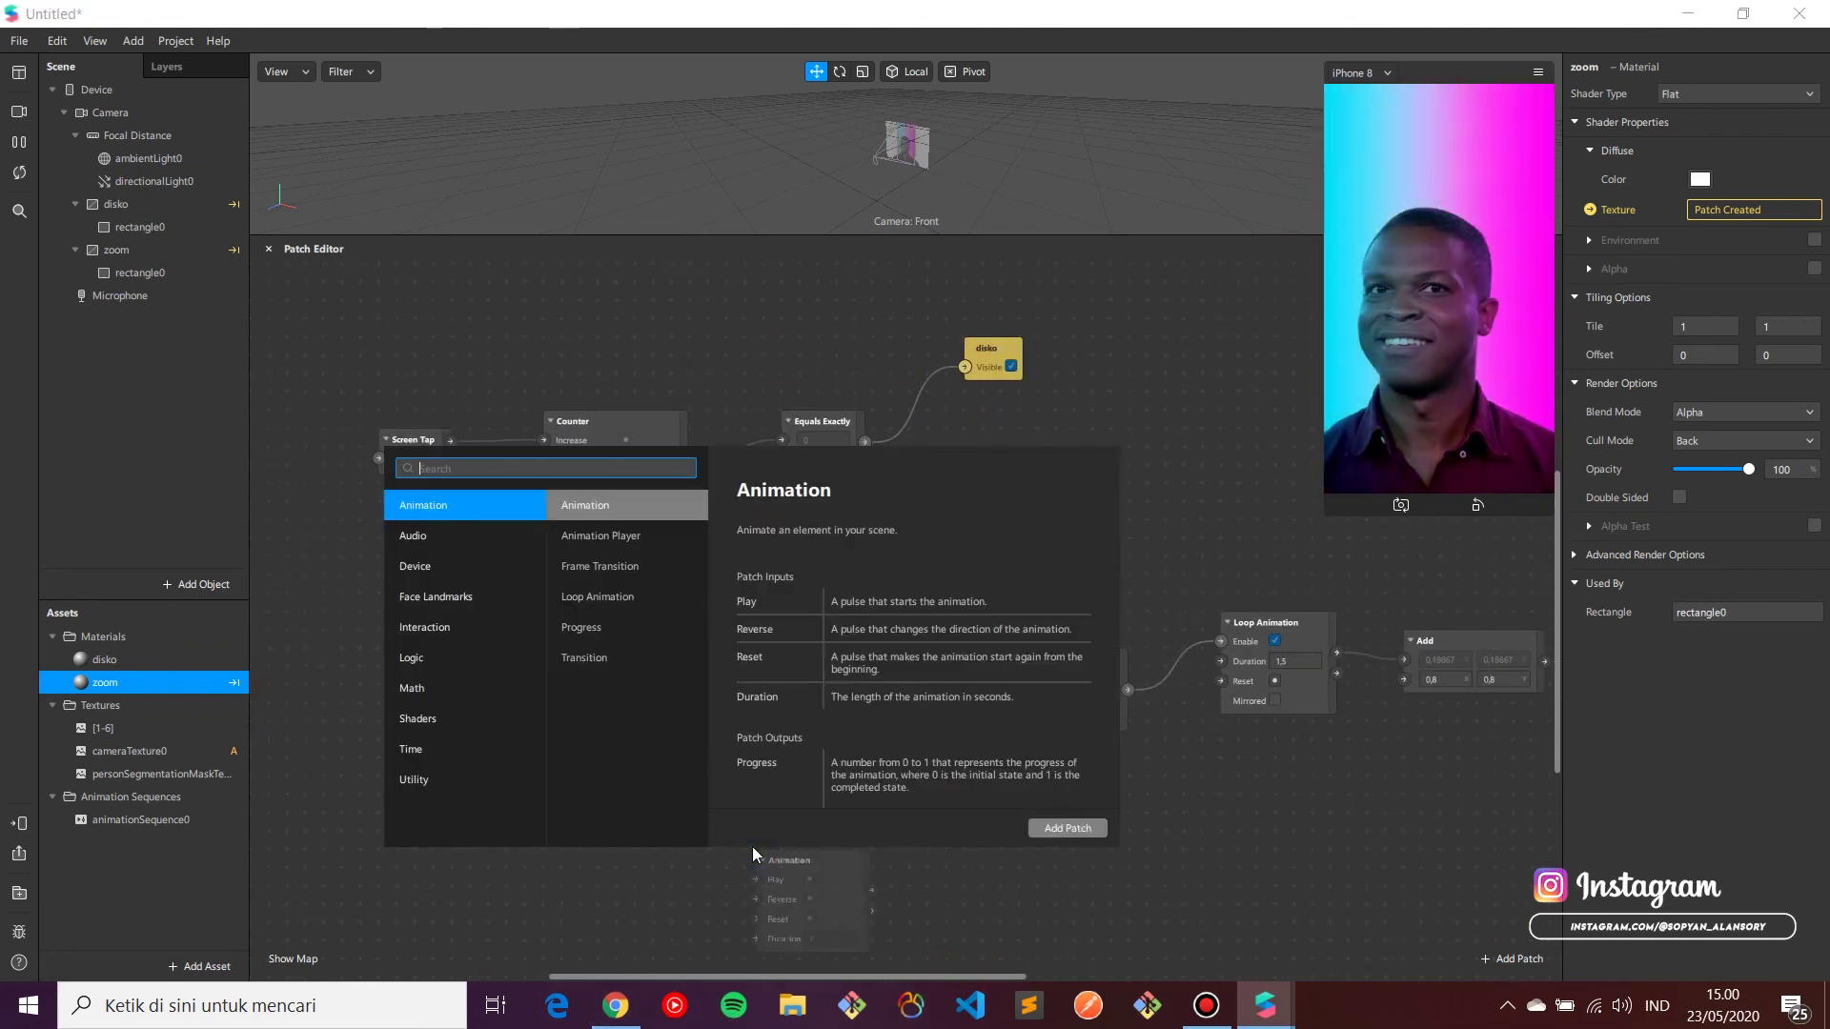
text(pul)
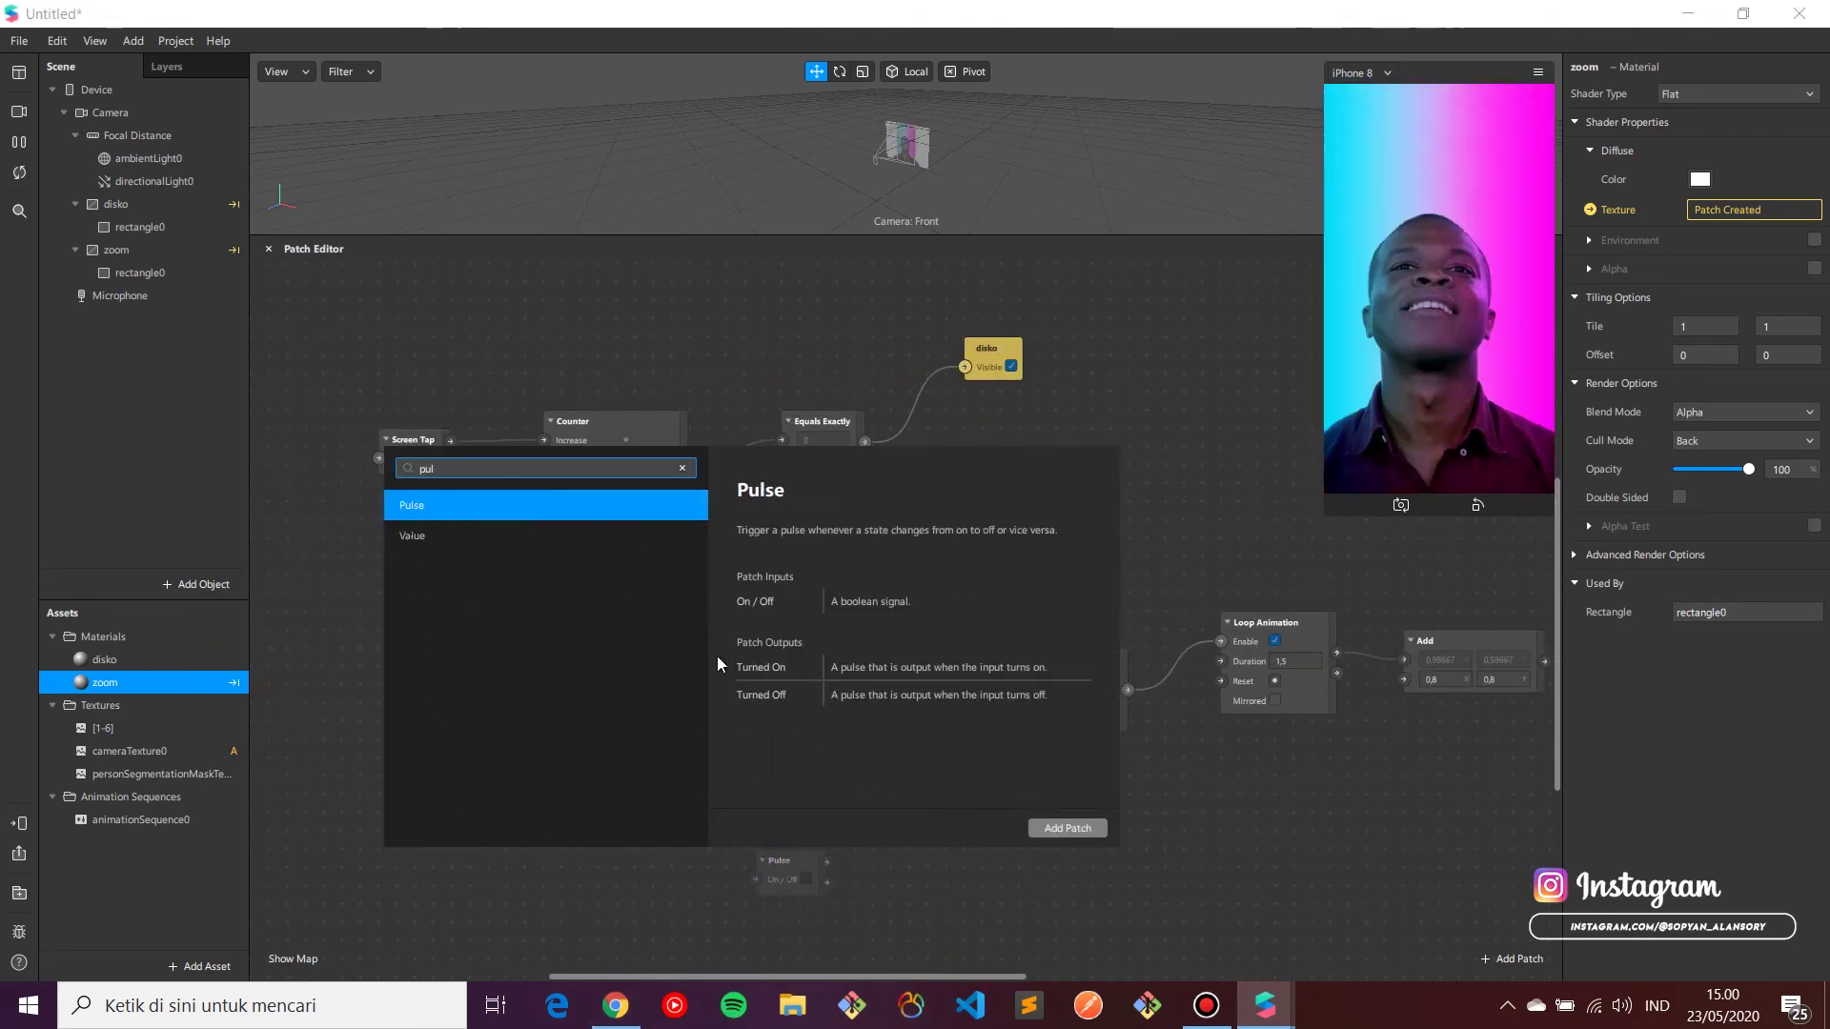
click(642, 502)
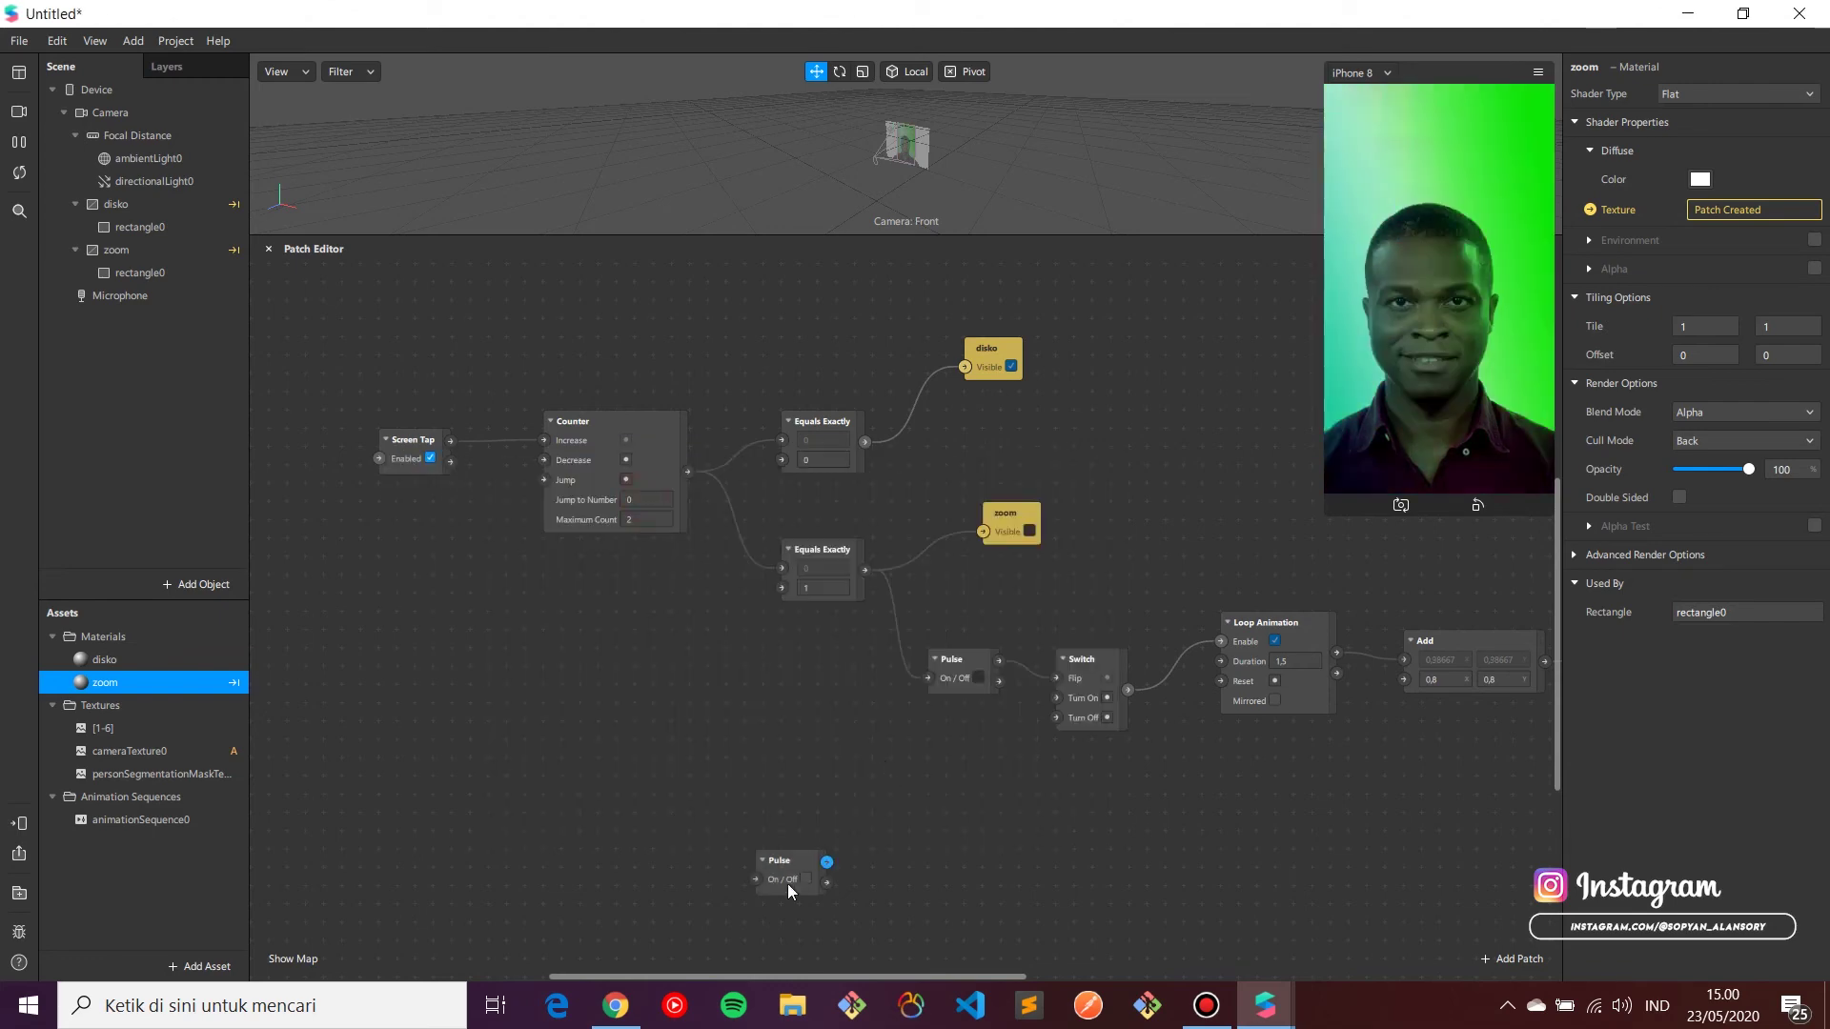
drag(793, 861, 865, 775)
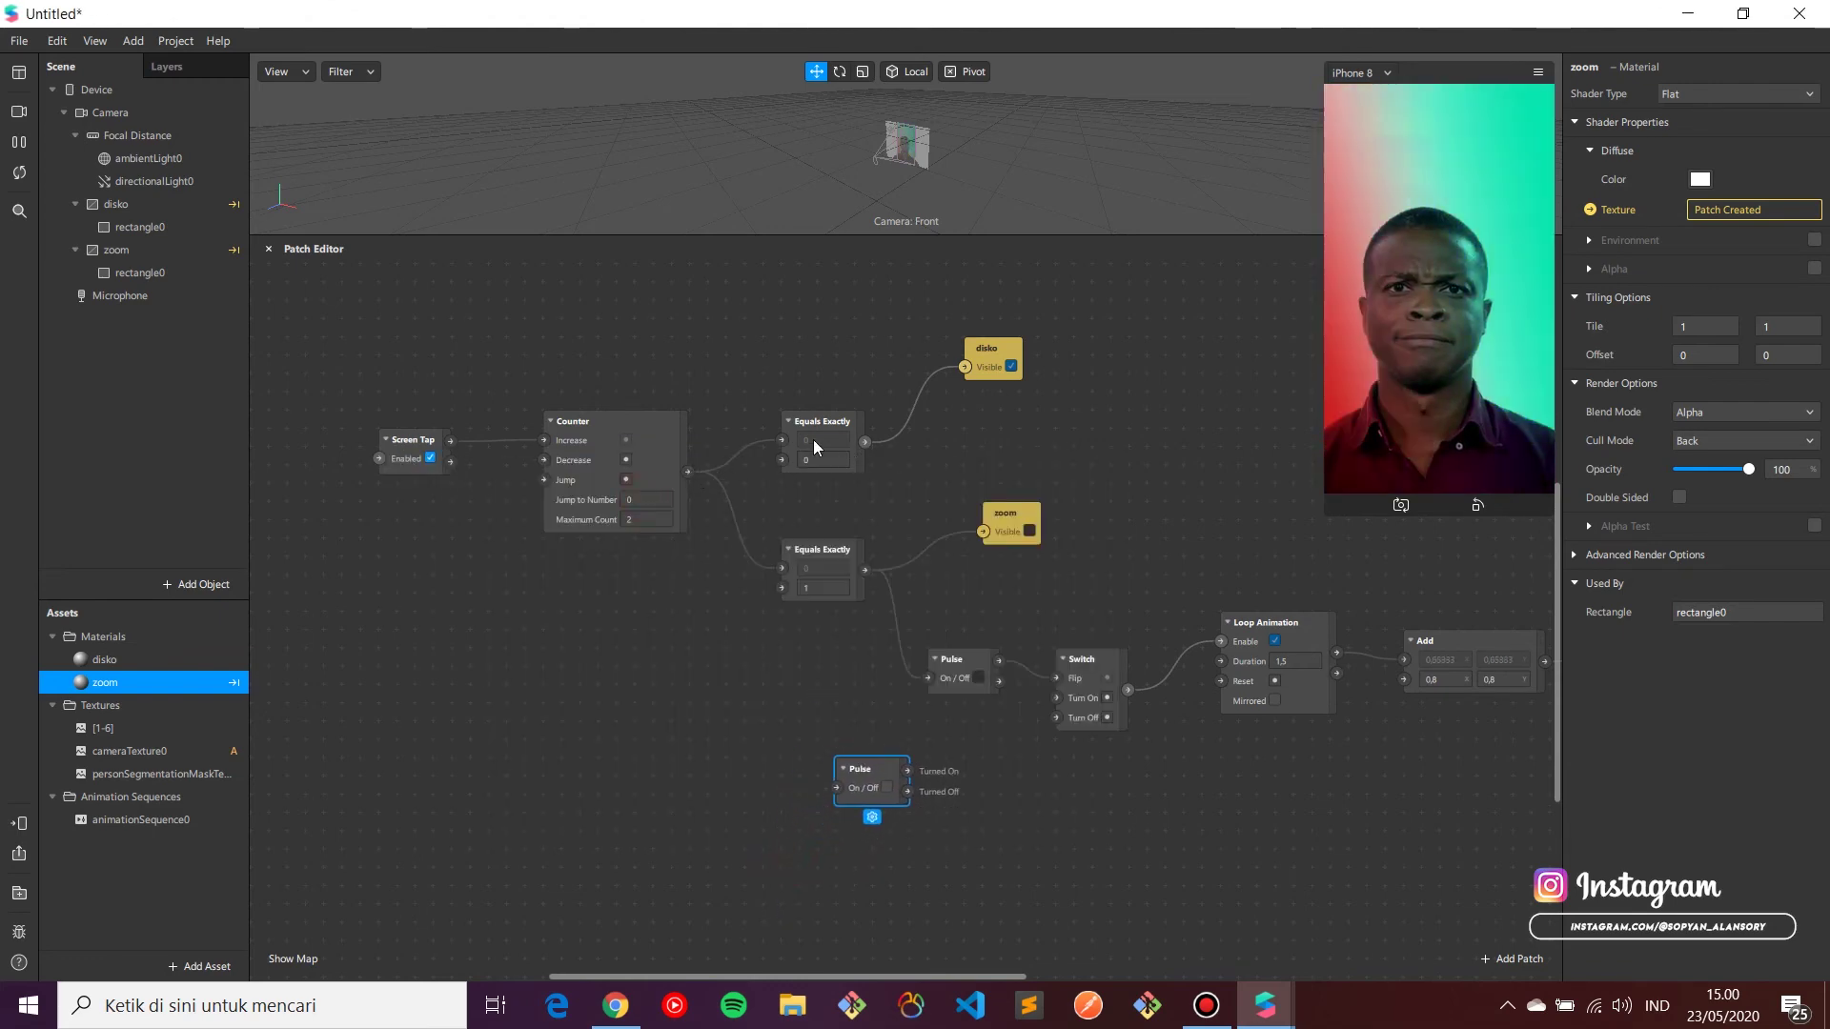
Step: Connect the upper Equals Exactly output to the second Pulse, and its Turned On output to the Loop Animation's Reset
drag(865, 442, 817, 723)
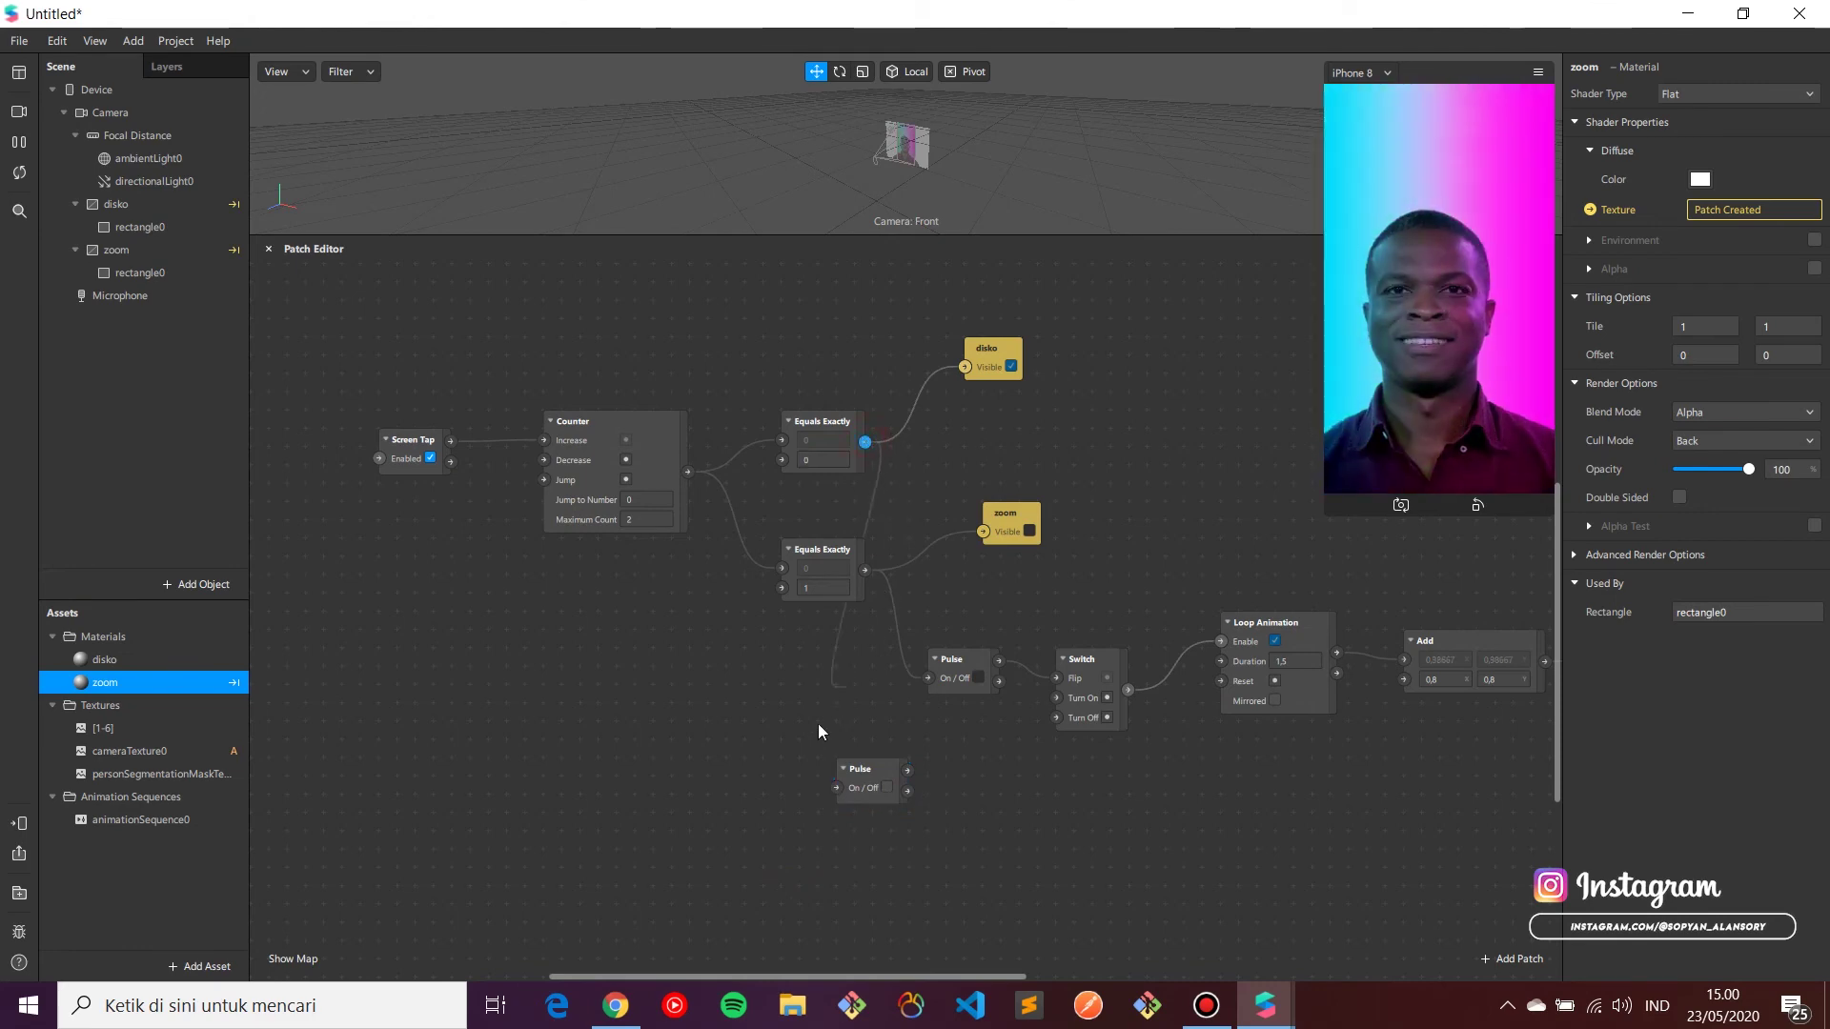
drag(838, 787, 1222, 678)
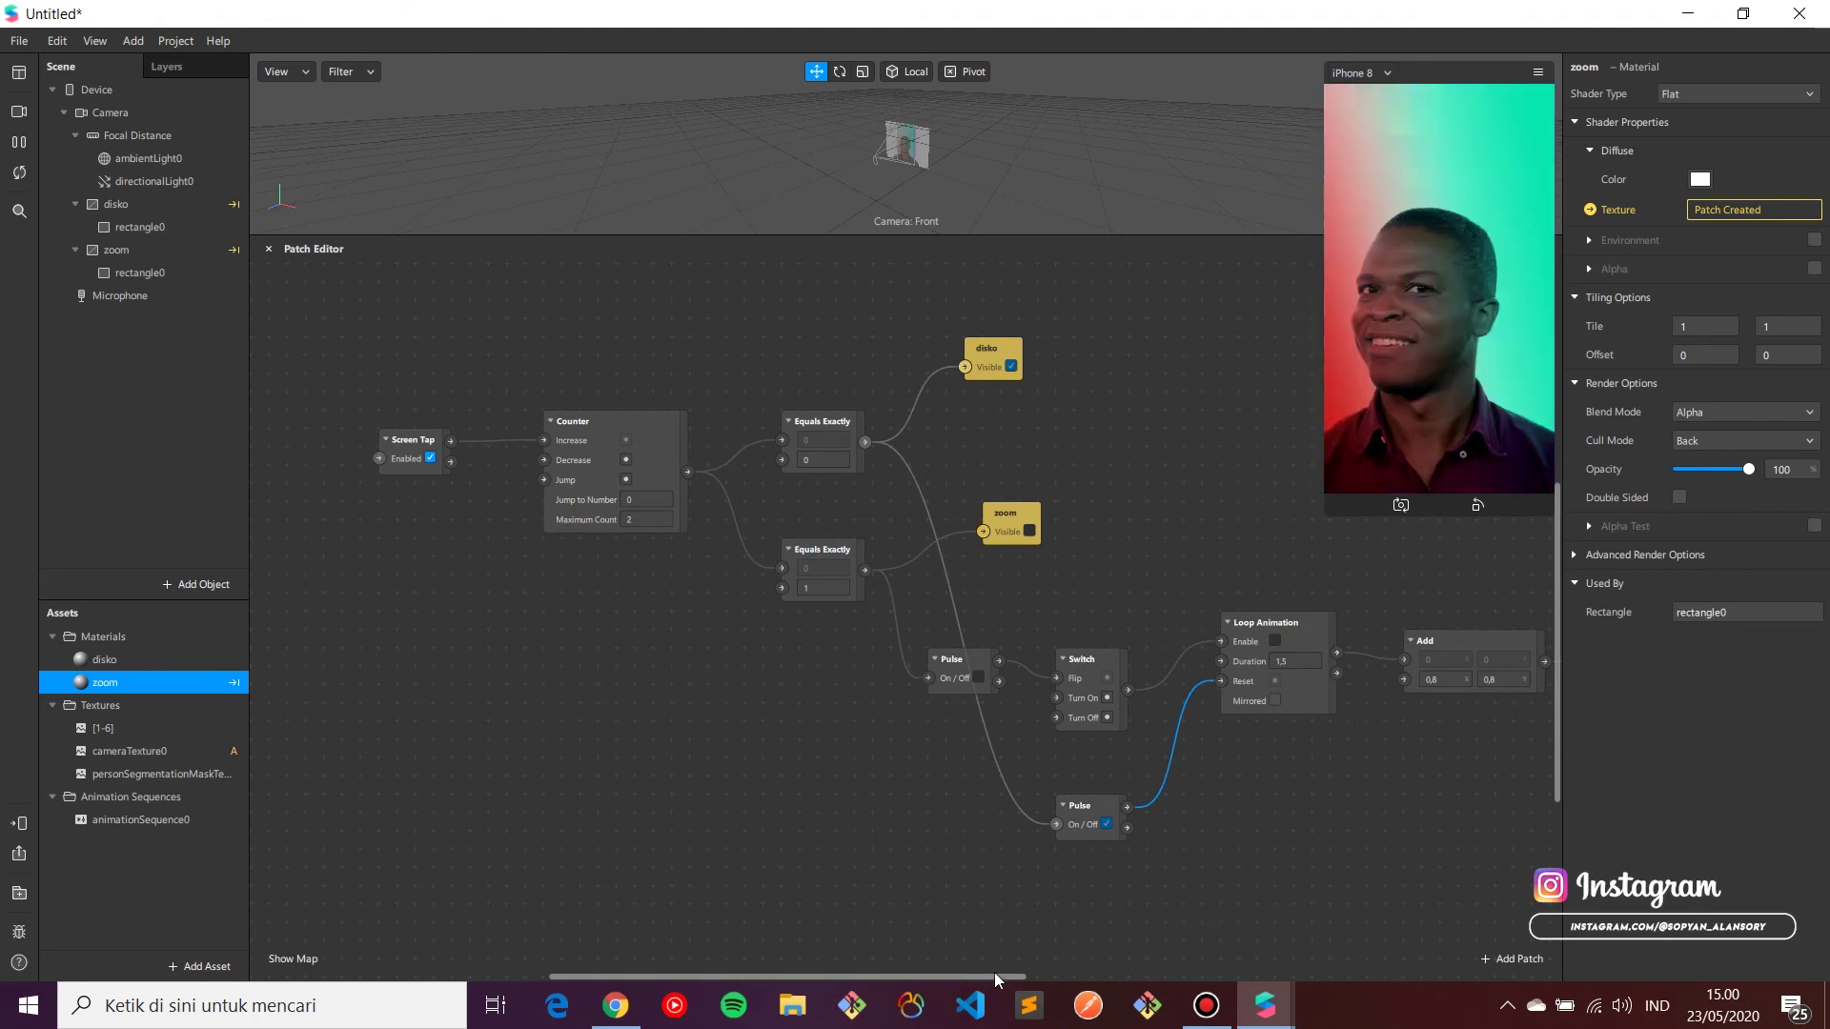
Step: Connect the second Pulse's Turned On output to the Switch's Turn Off and delete its connection to the Loop Animation's Reset
drag(994, 974, 1147, 974)
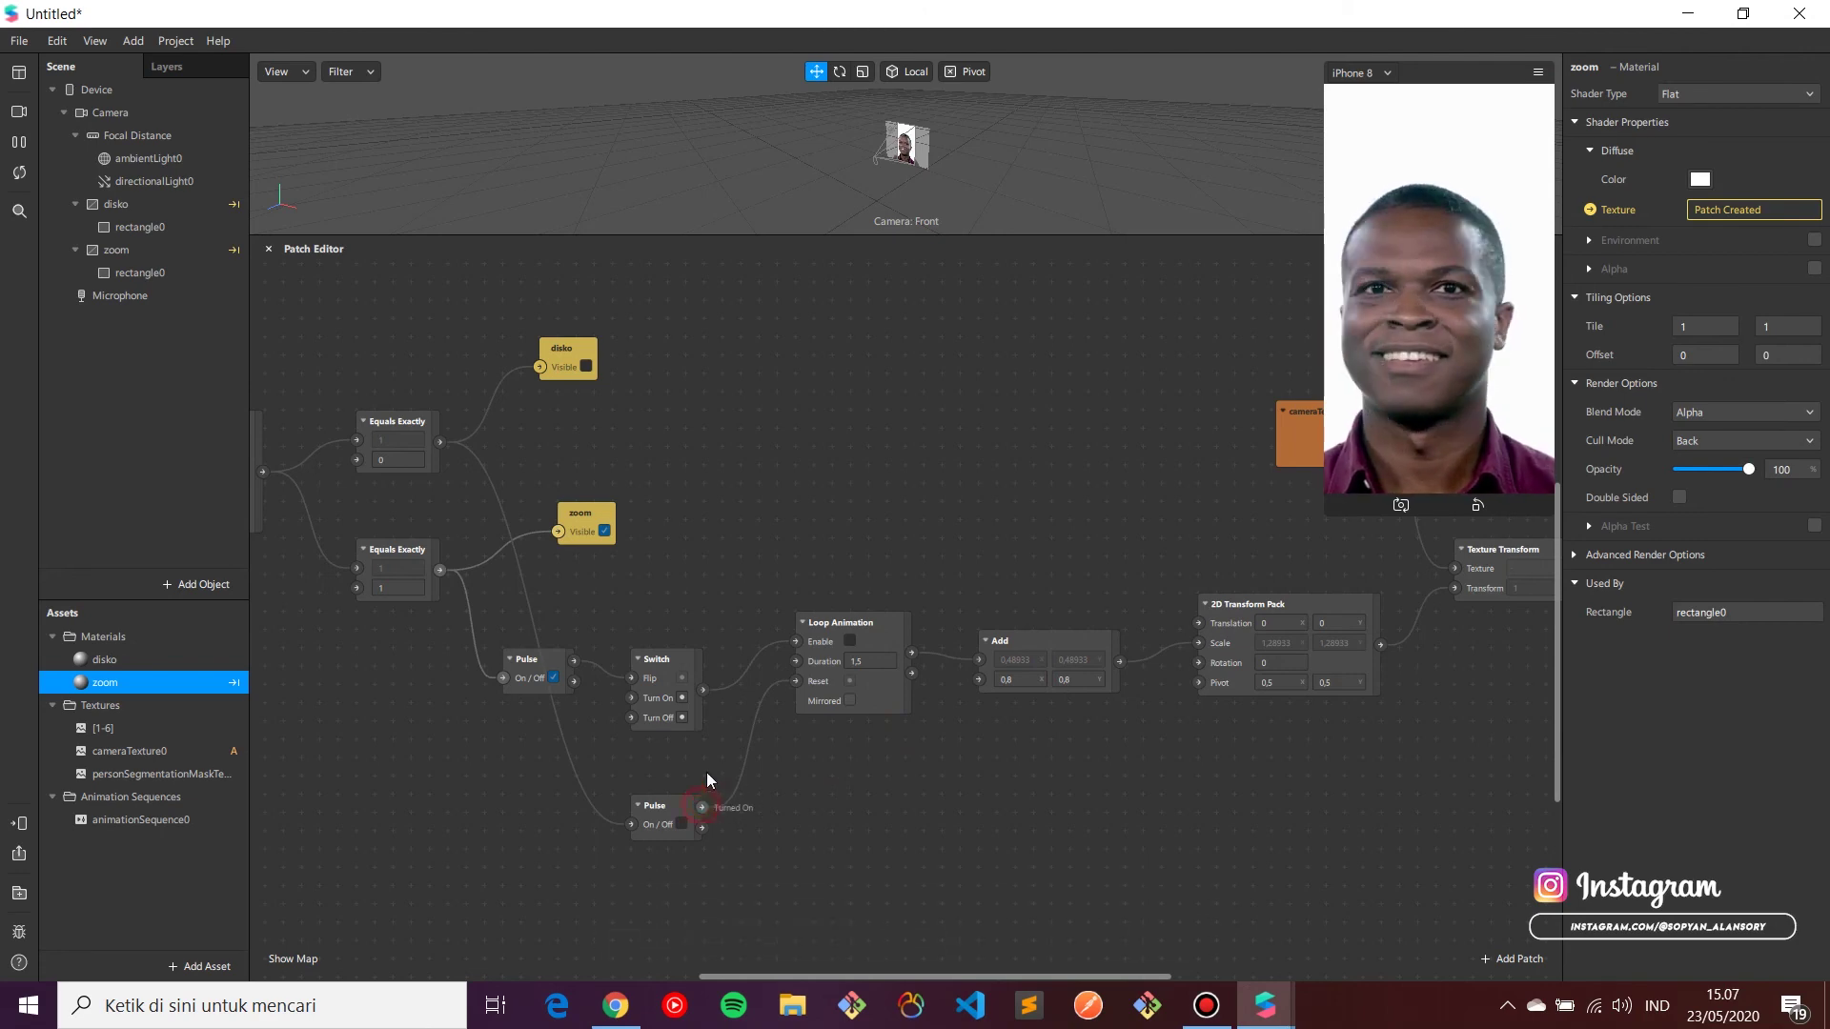
mouse_move(599, 734)
mouse_down()
mouse_move(622, 711)
mouse_move(610, 694)
mouse_move(612, 724)
mouse_move(631, 718)
mouse_up()
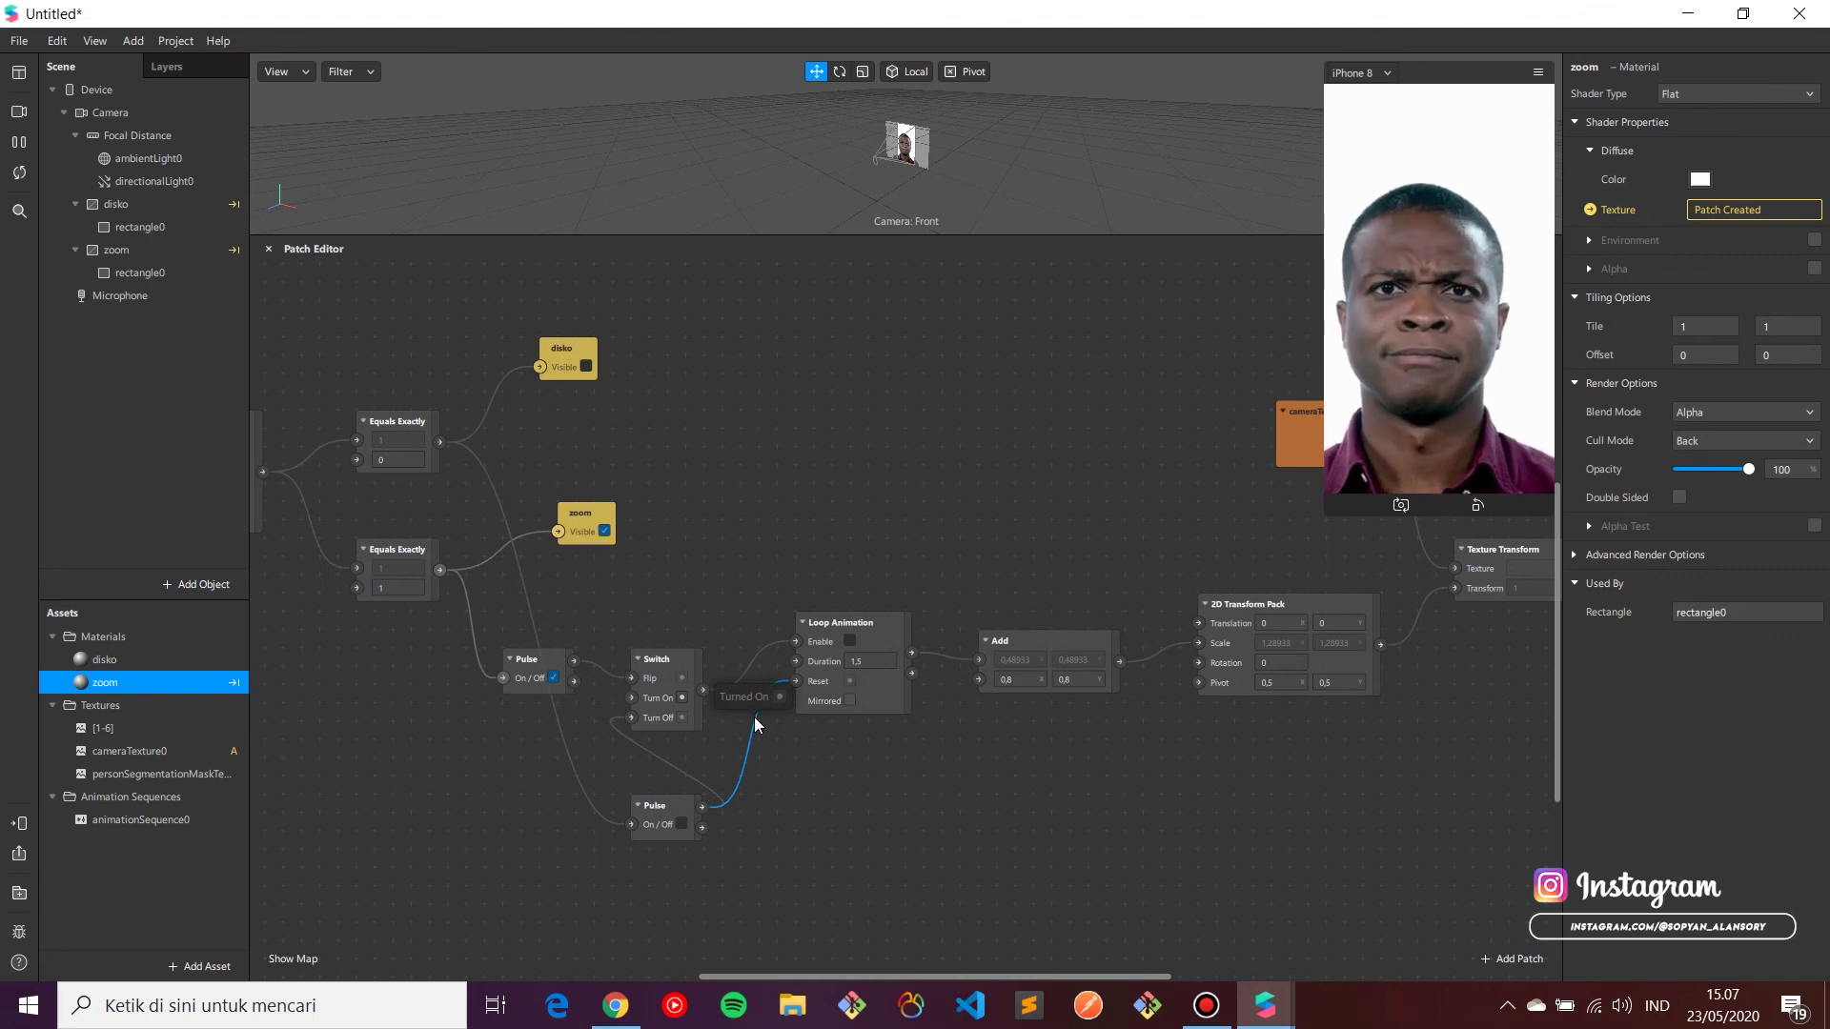
key(Delete)
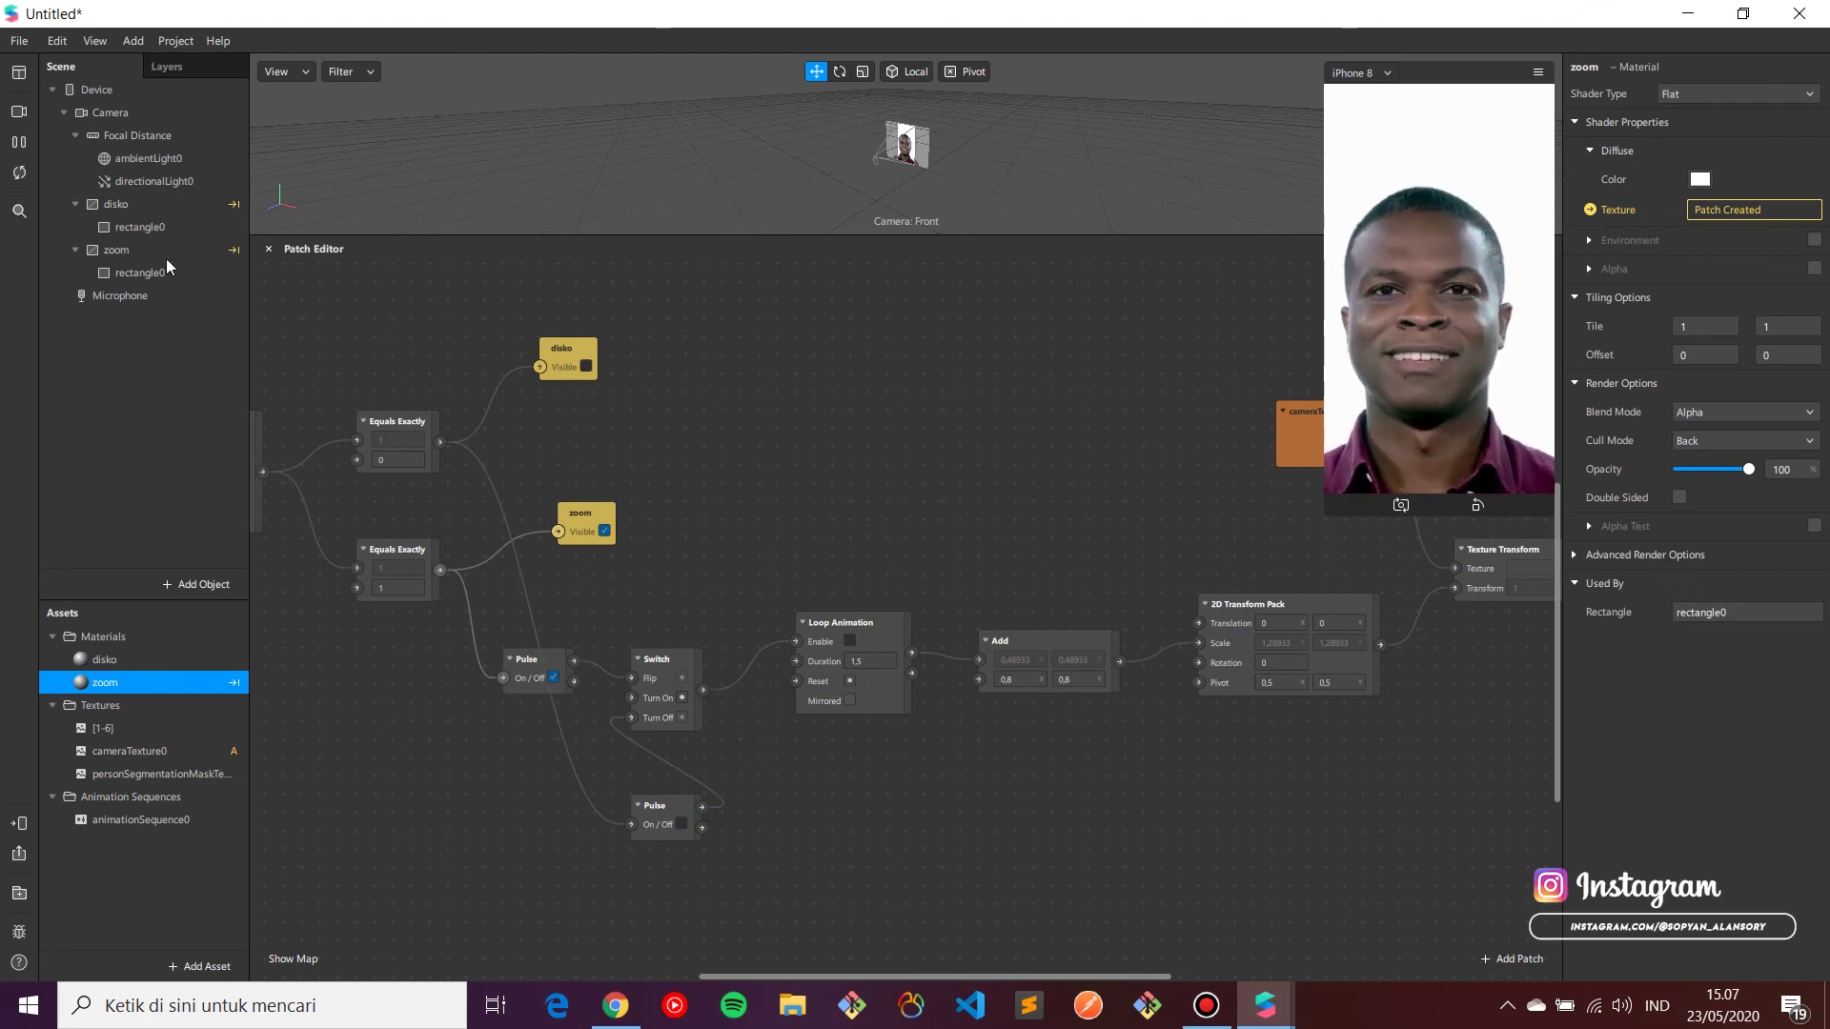
Step: Restart the effect, test switching between disko and zoom by tapping the simulated screen, and pause the preview video
click(19, 172)
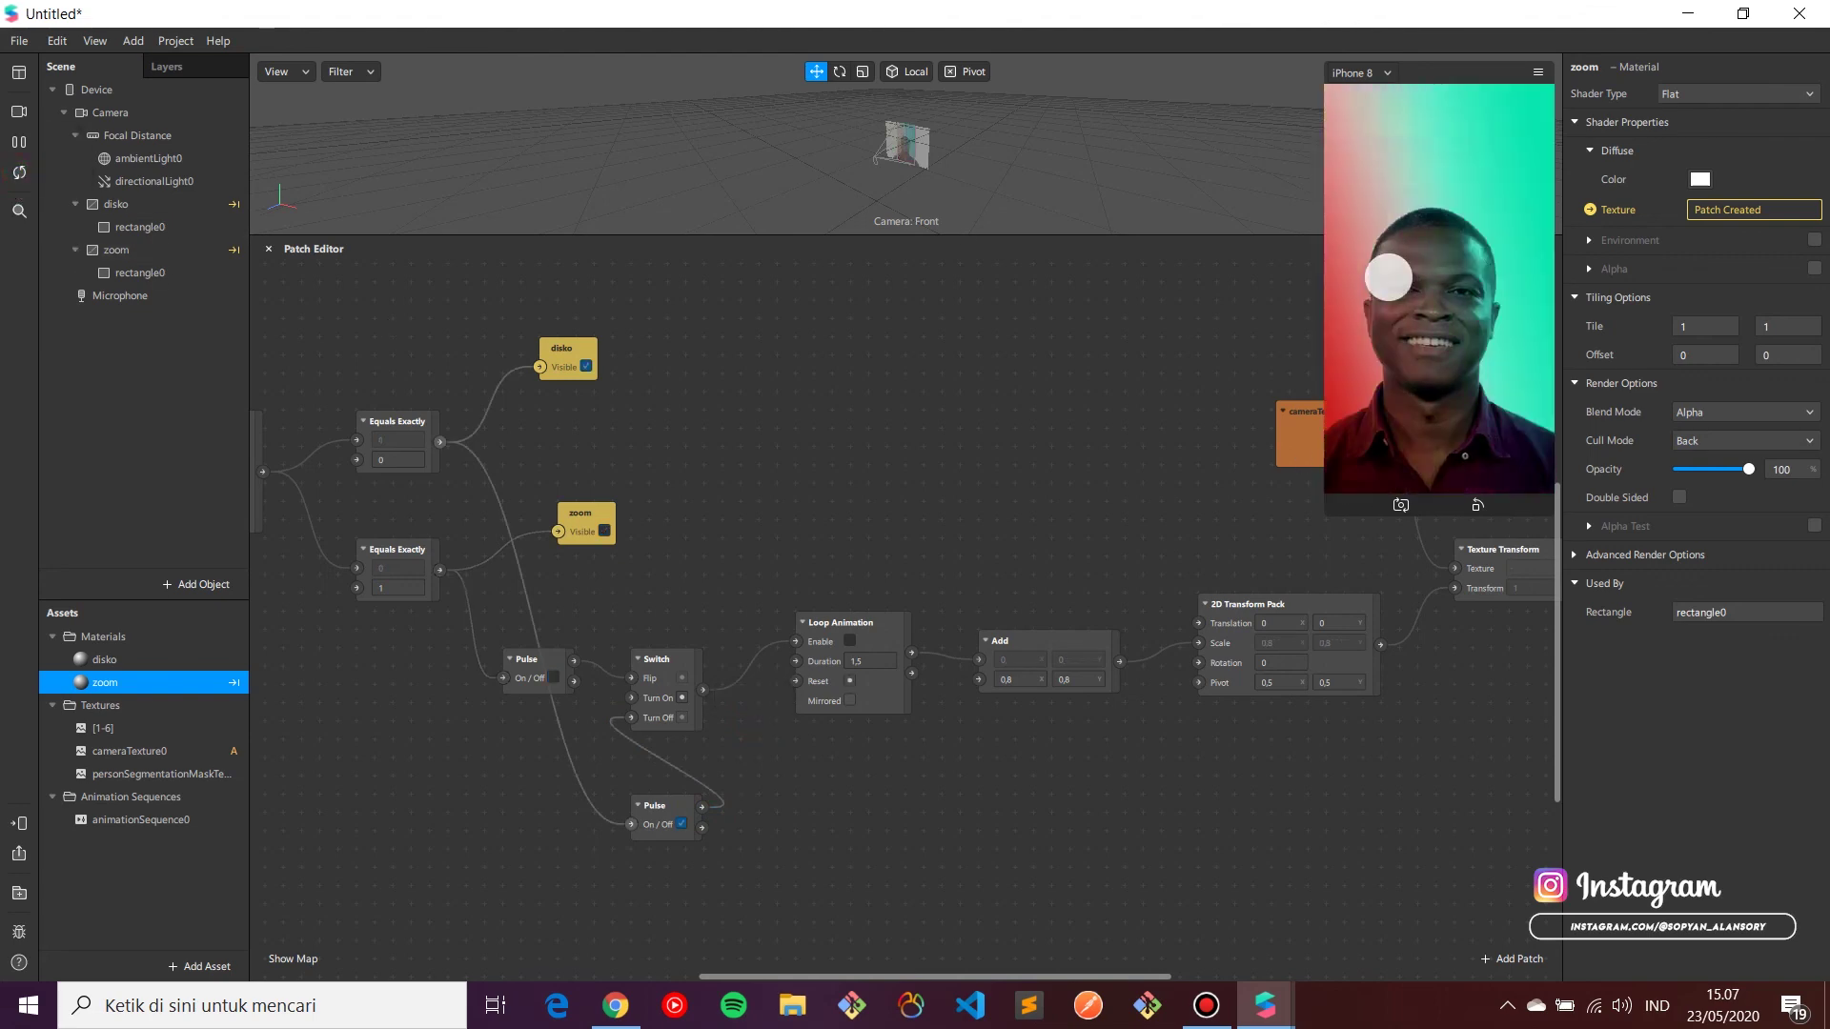
click(1482, 301)
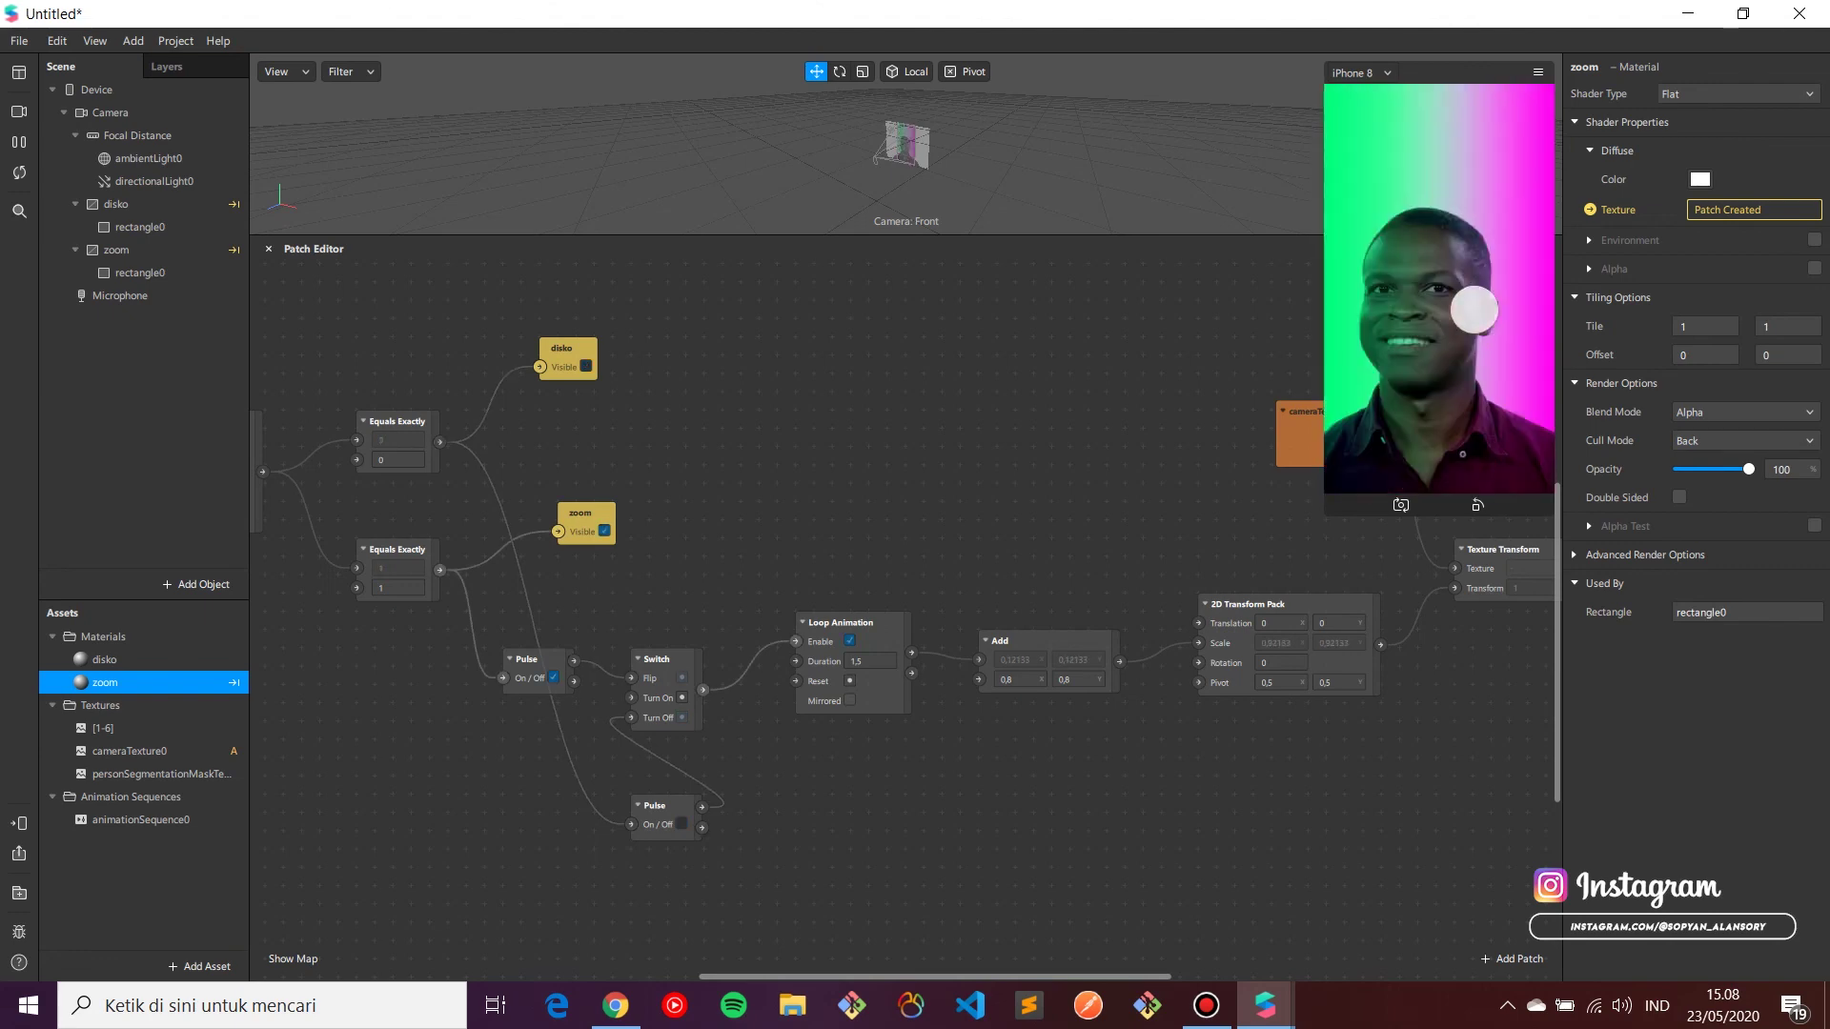
click(1458, 307)
click(18, 143)
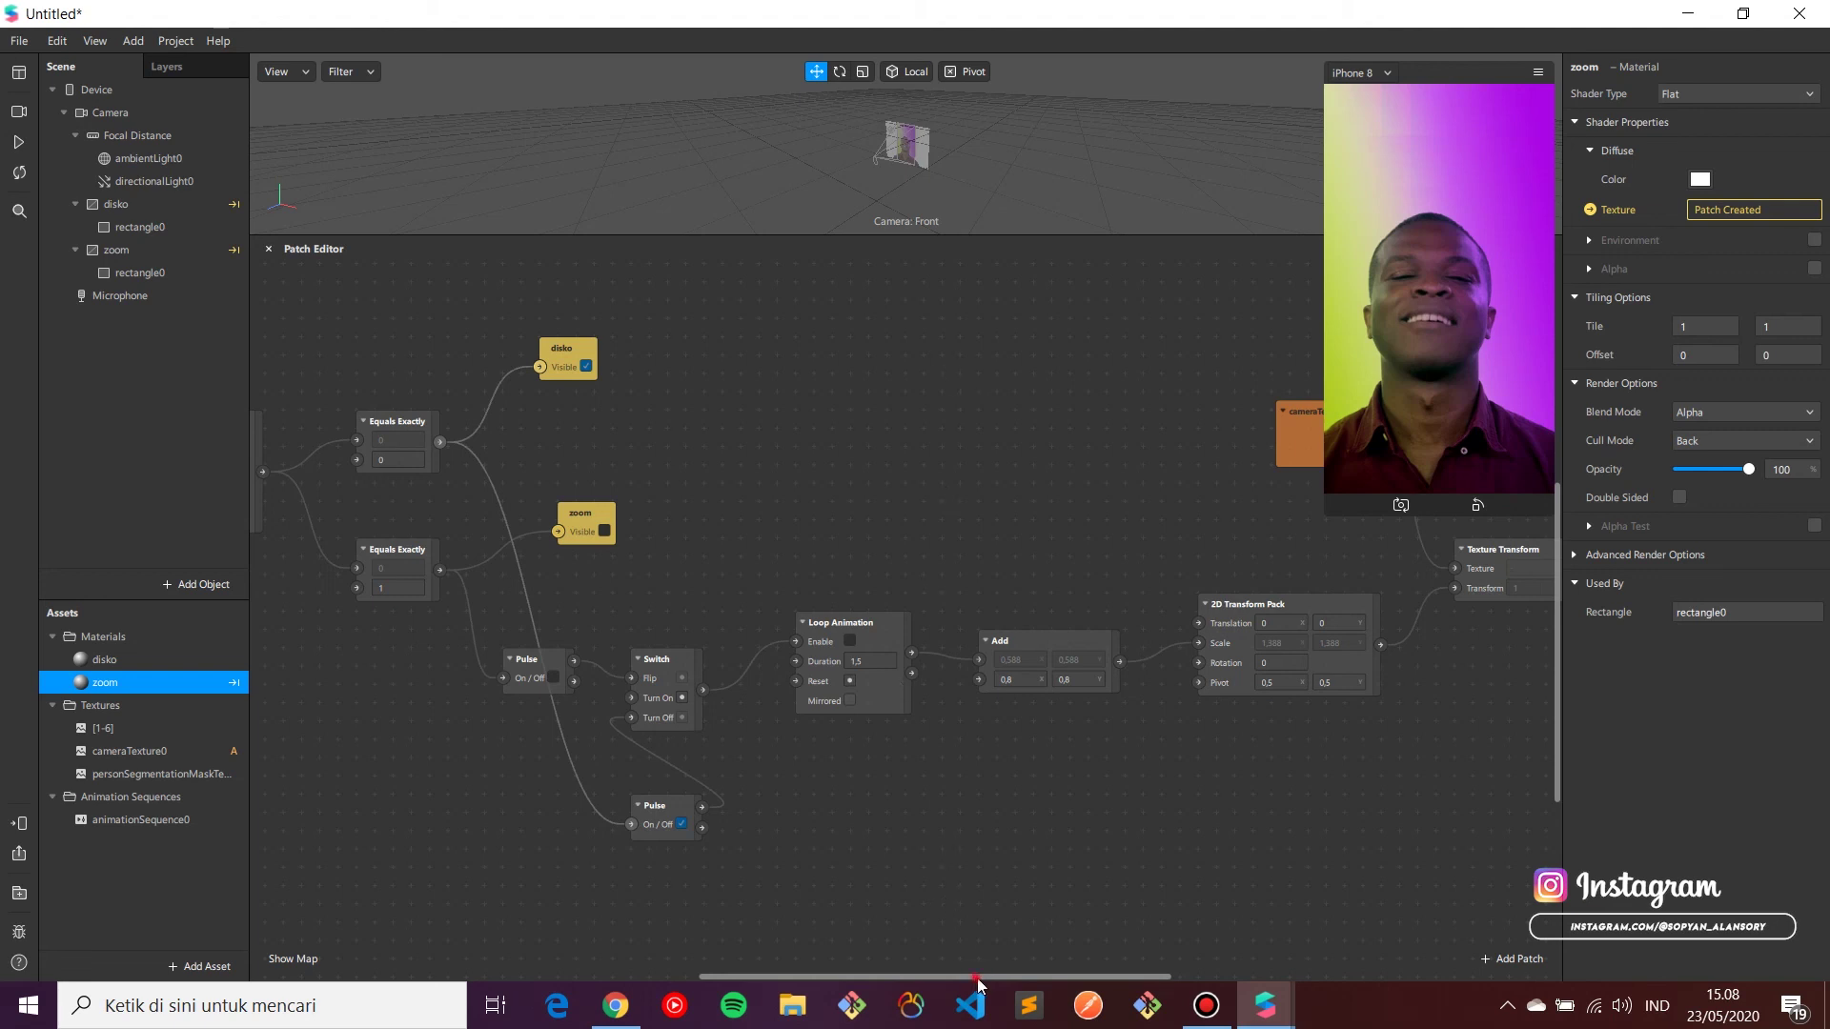
drag(974, 976, 1145, 994)
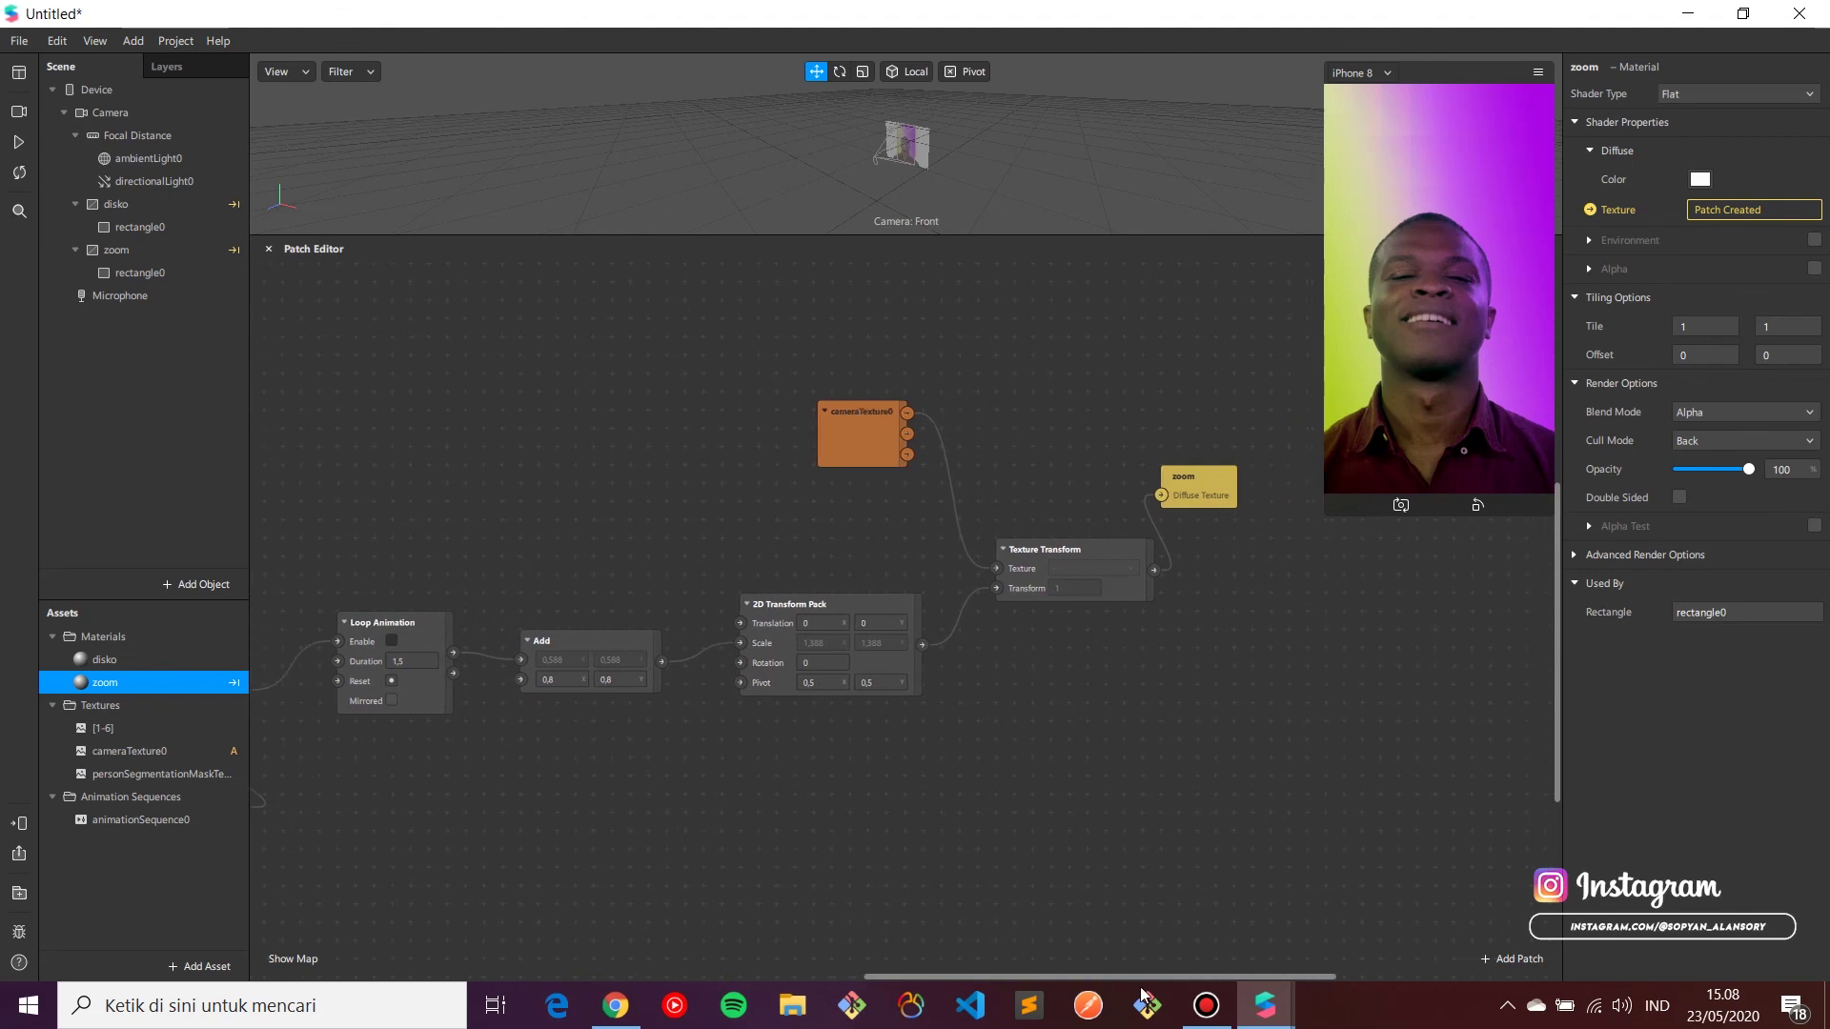
drag(1144, 994, 928, 991)
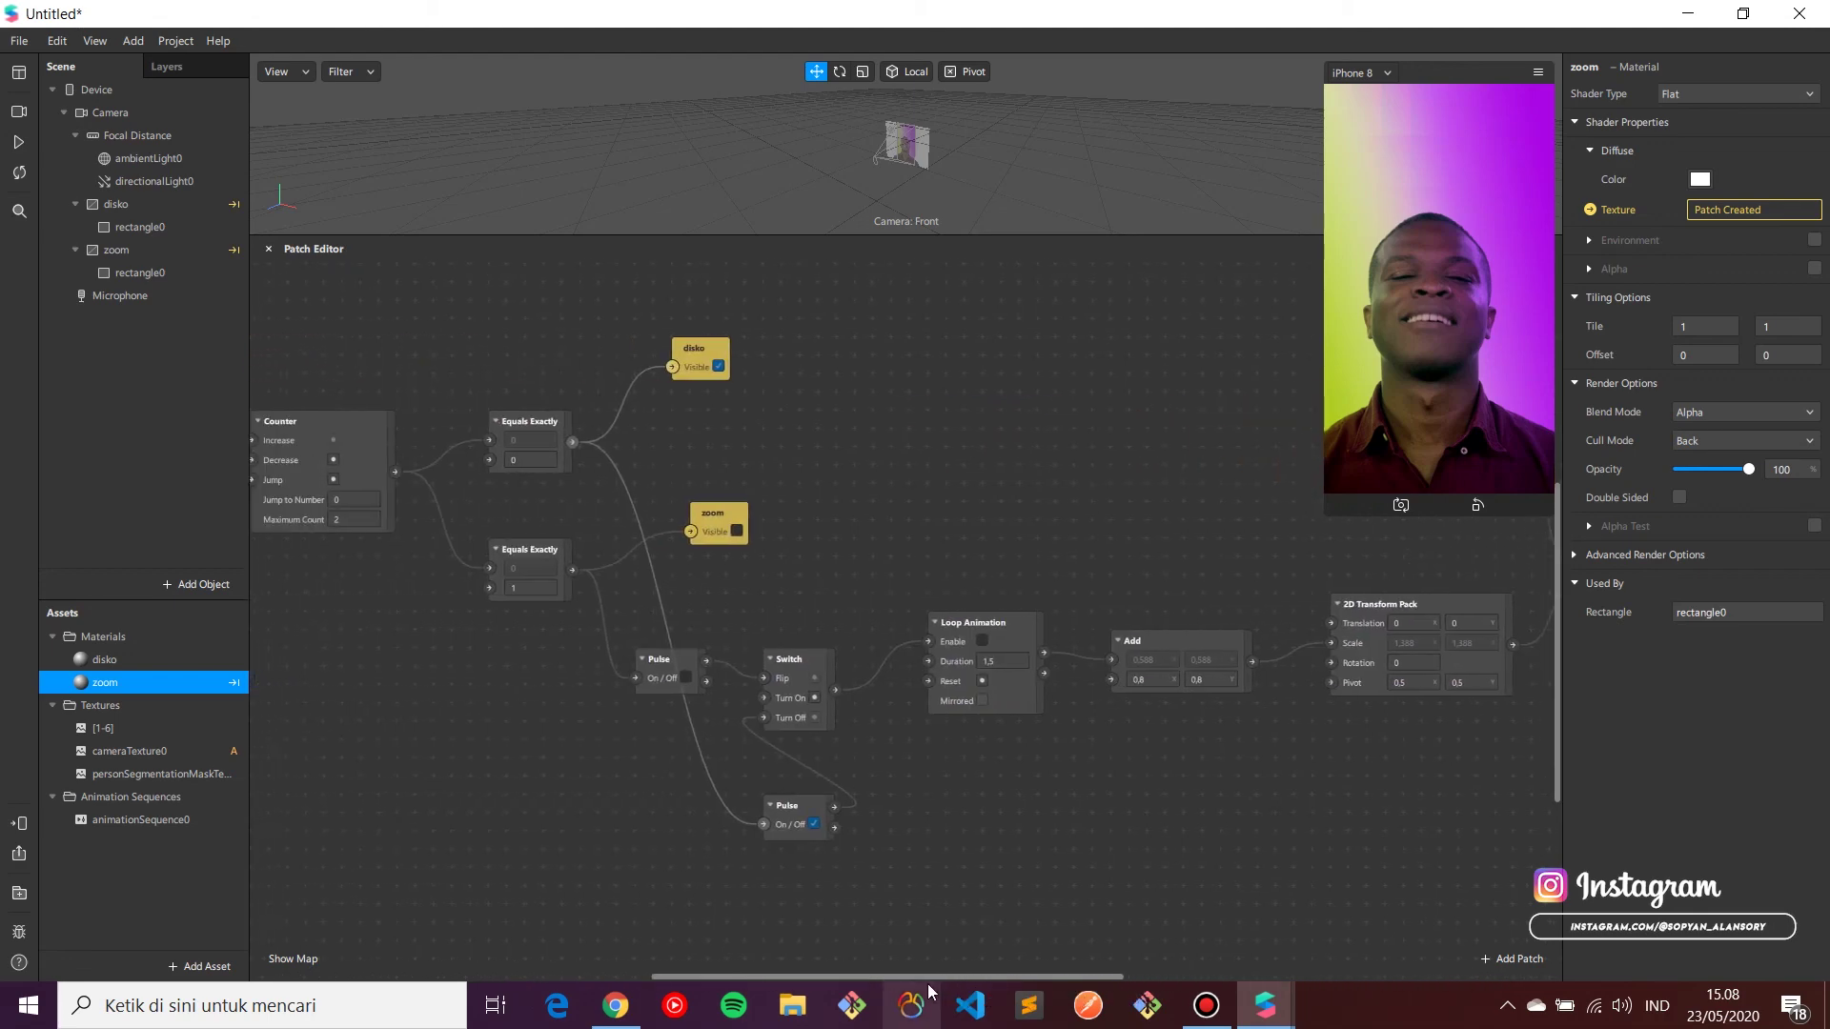